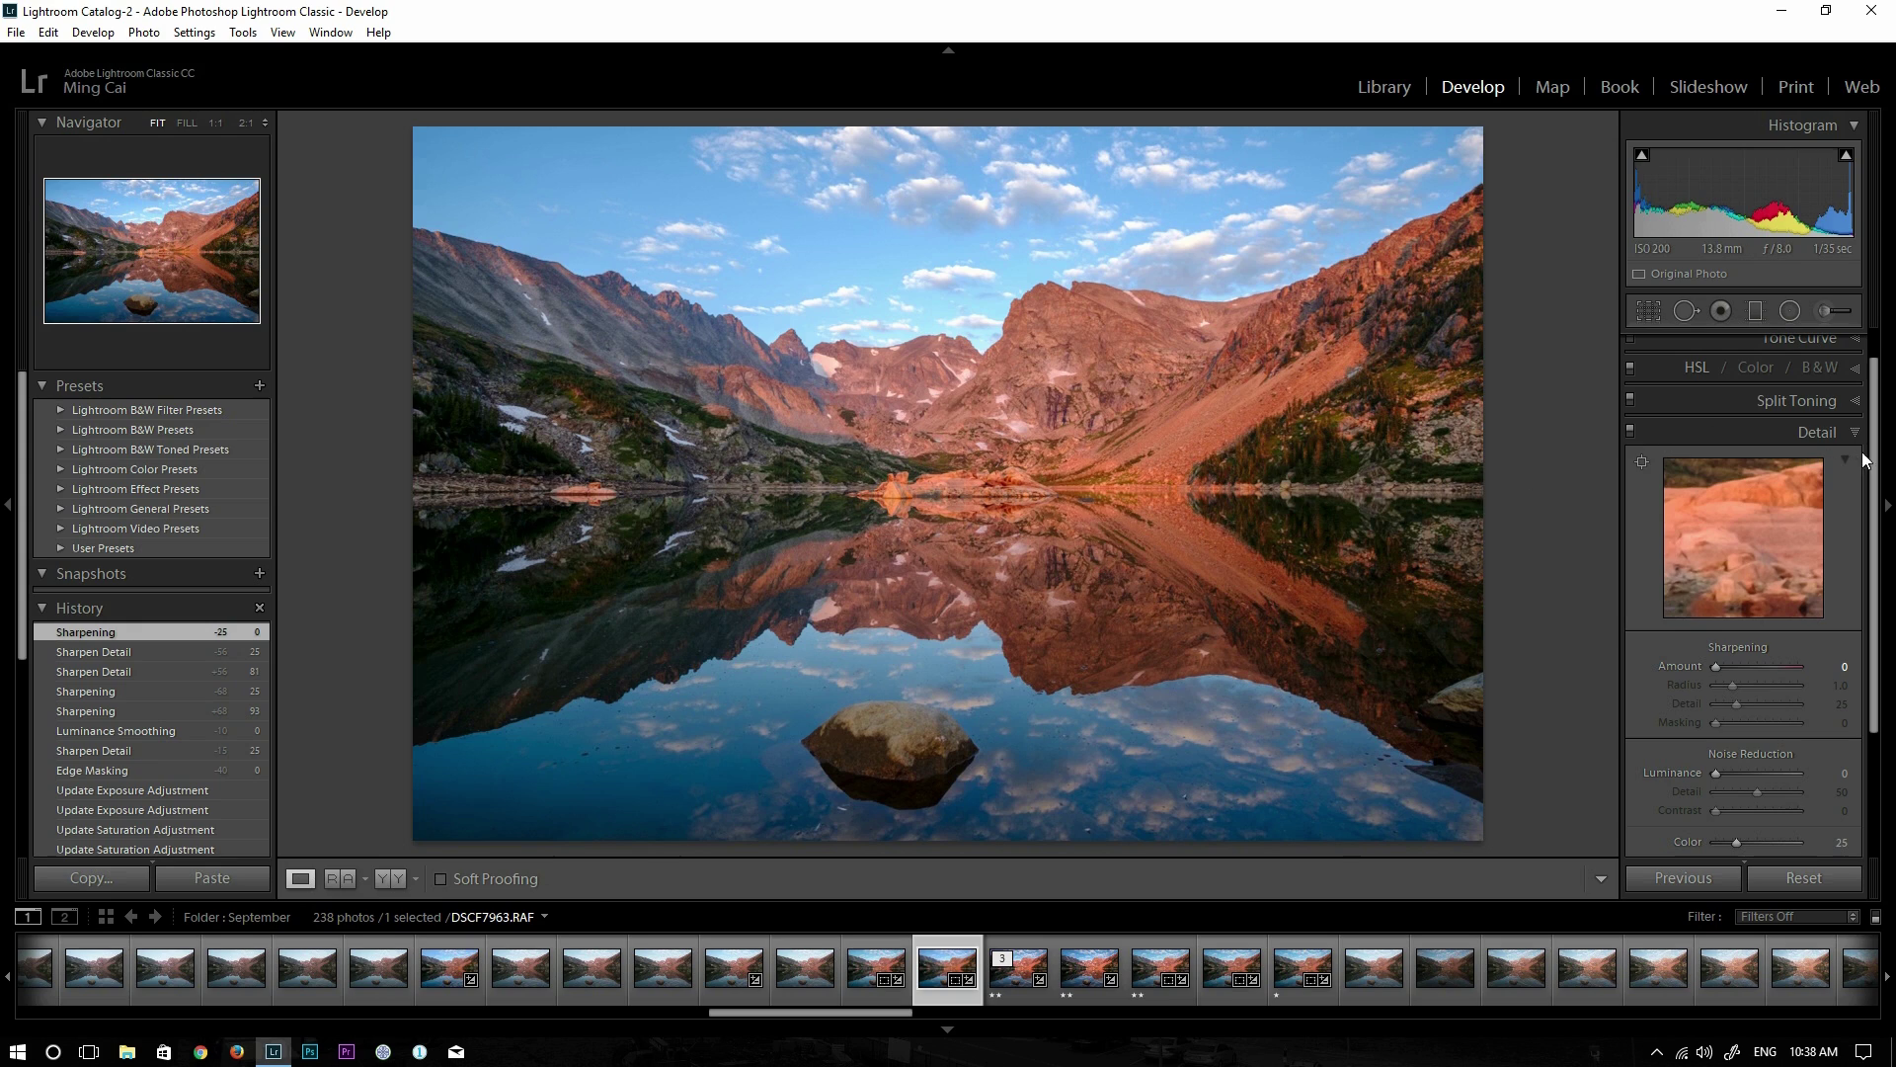
Expand the Basic panel and inspect the unsharpened rocky slope and lake reflection at 1:1
scroll(1877, 388, "up", 2)
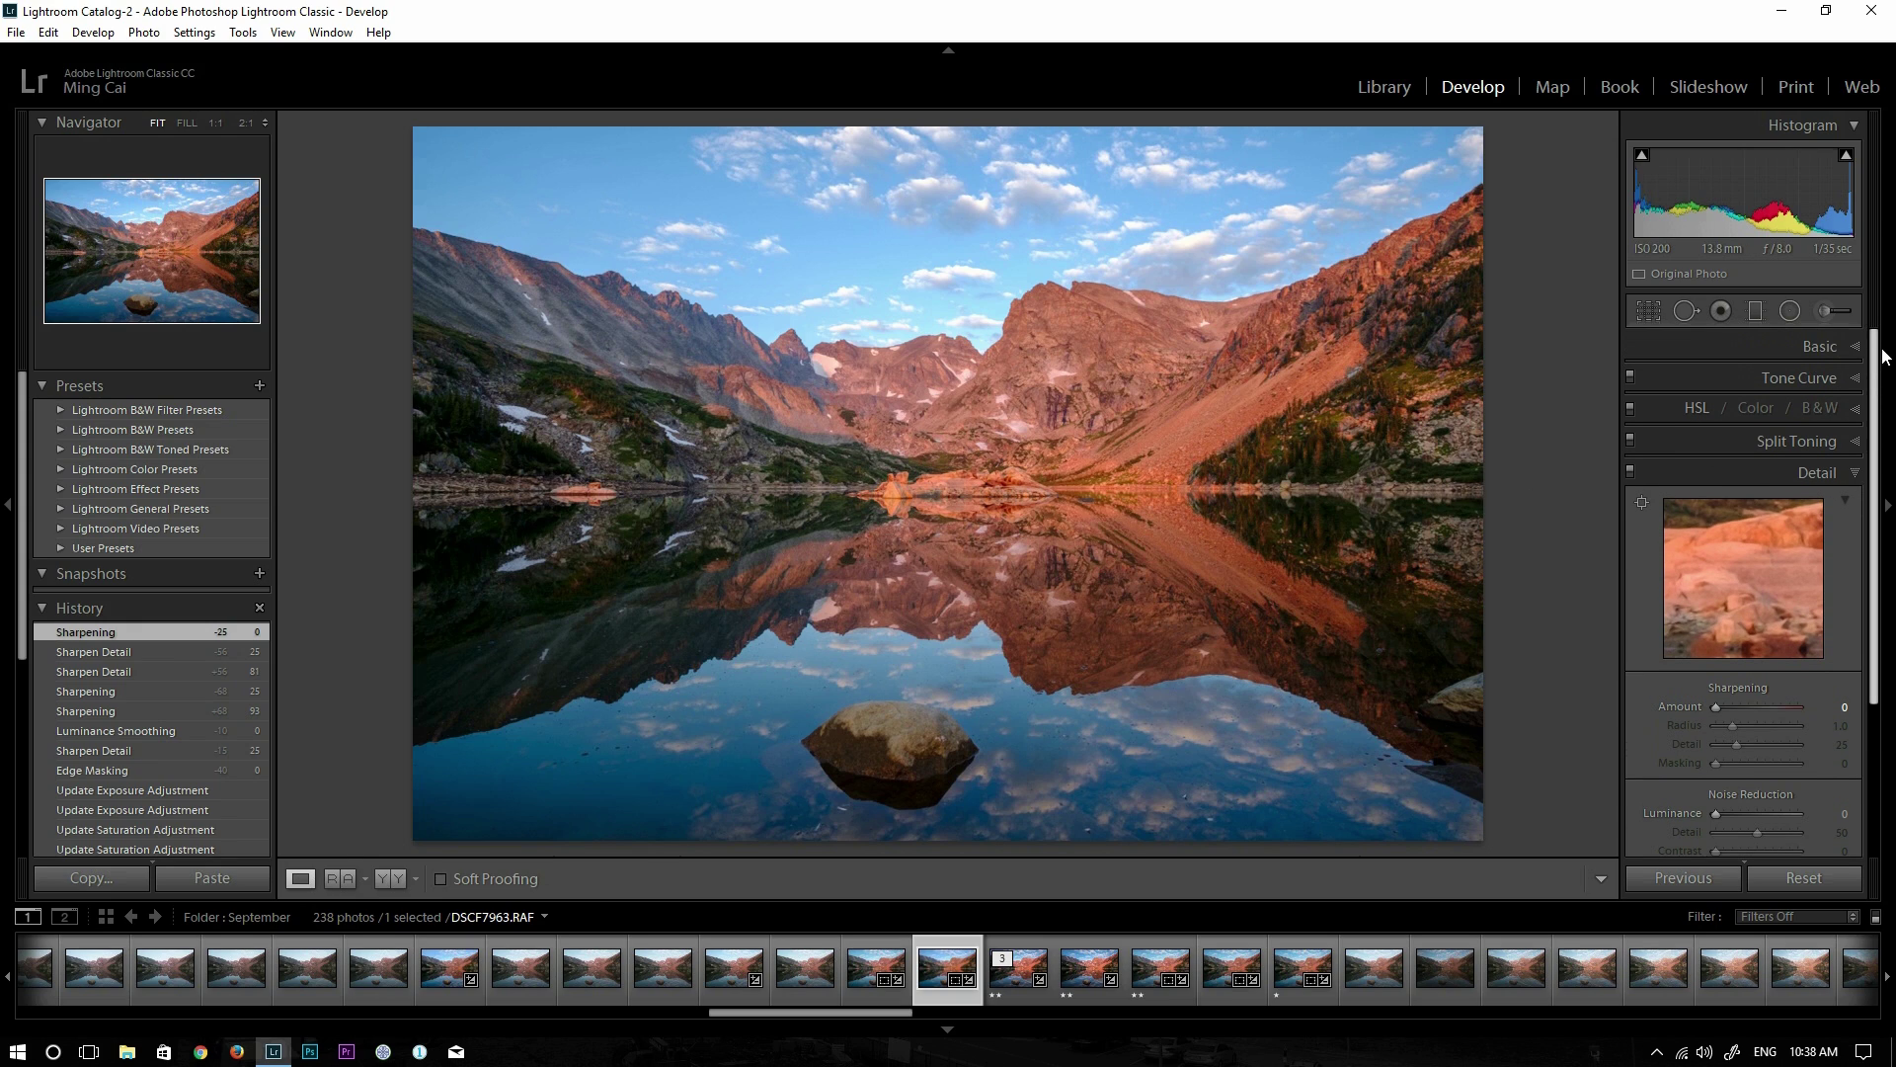
left_click(1818, 346)
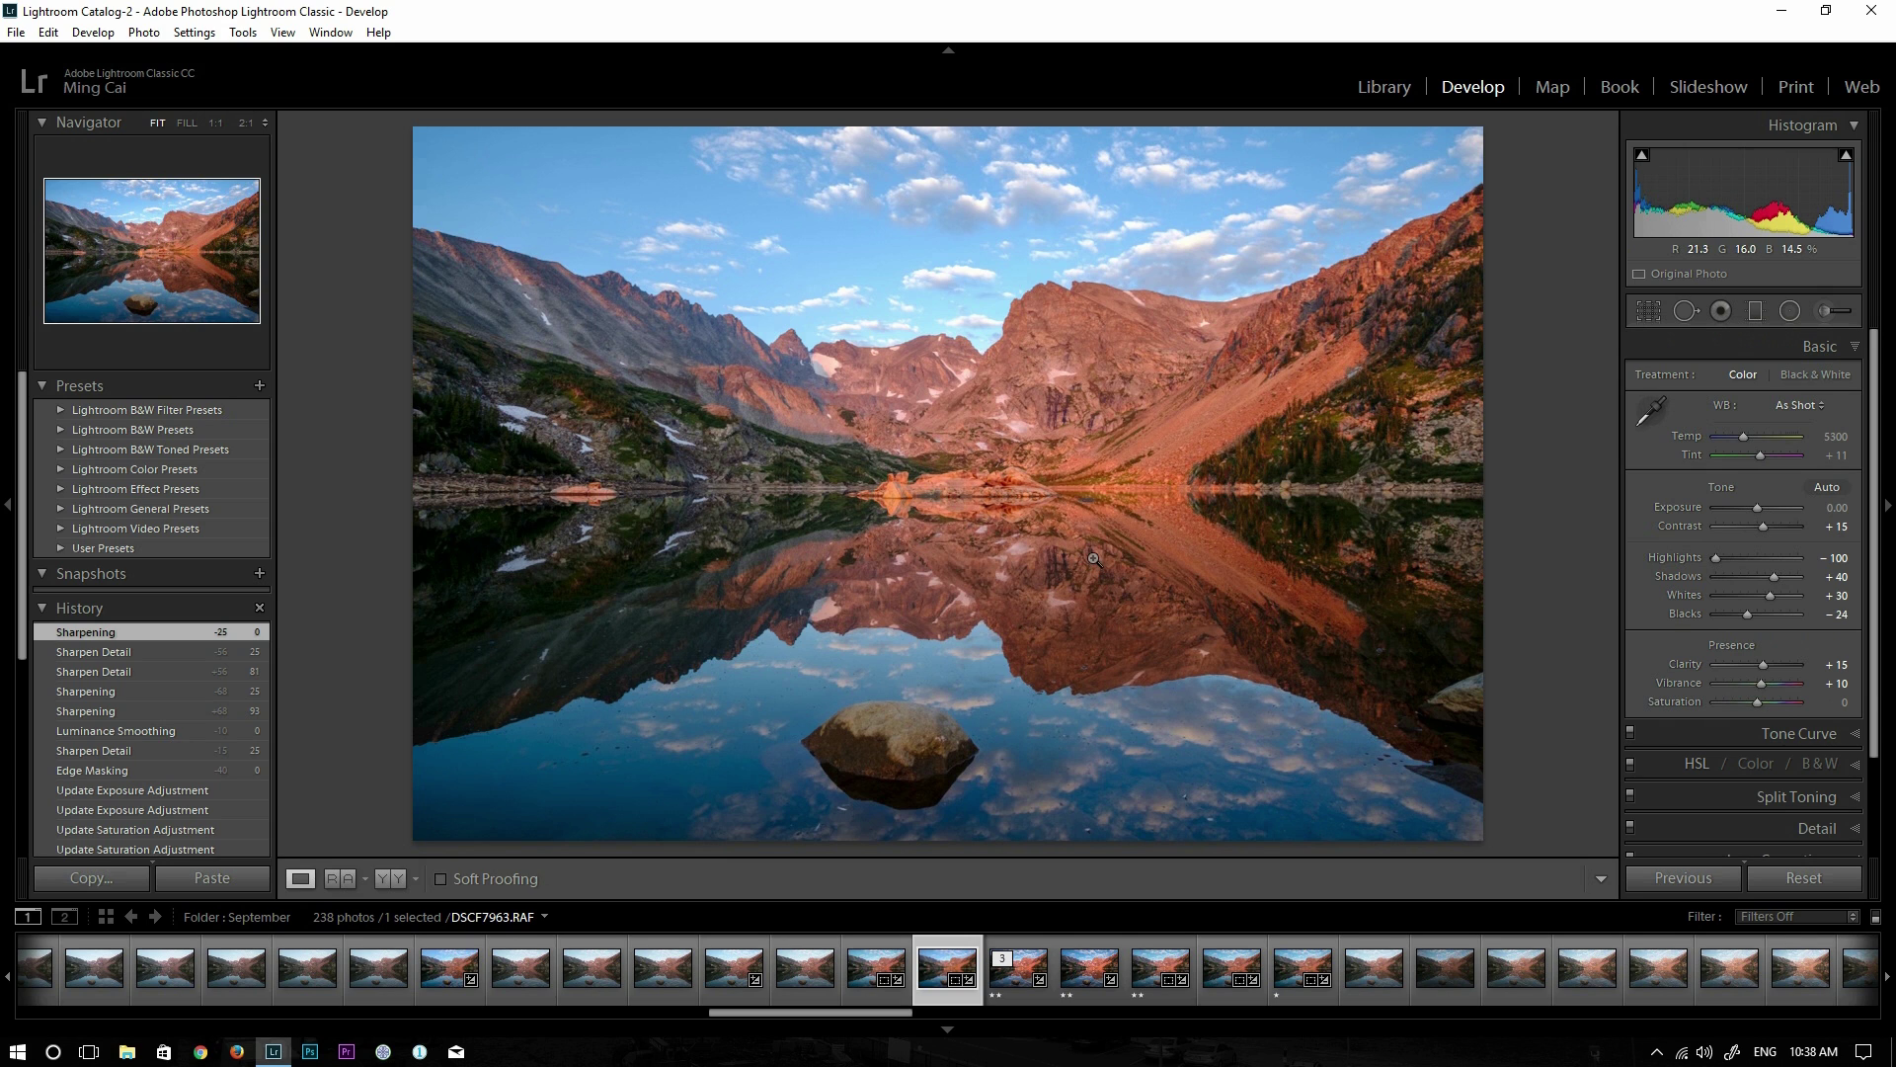
left_click(1037, 406)
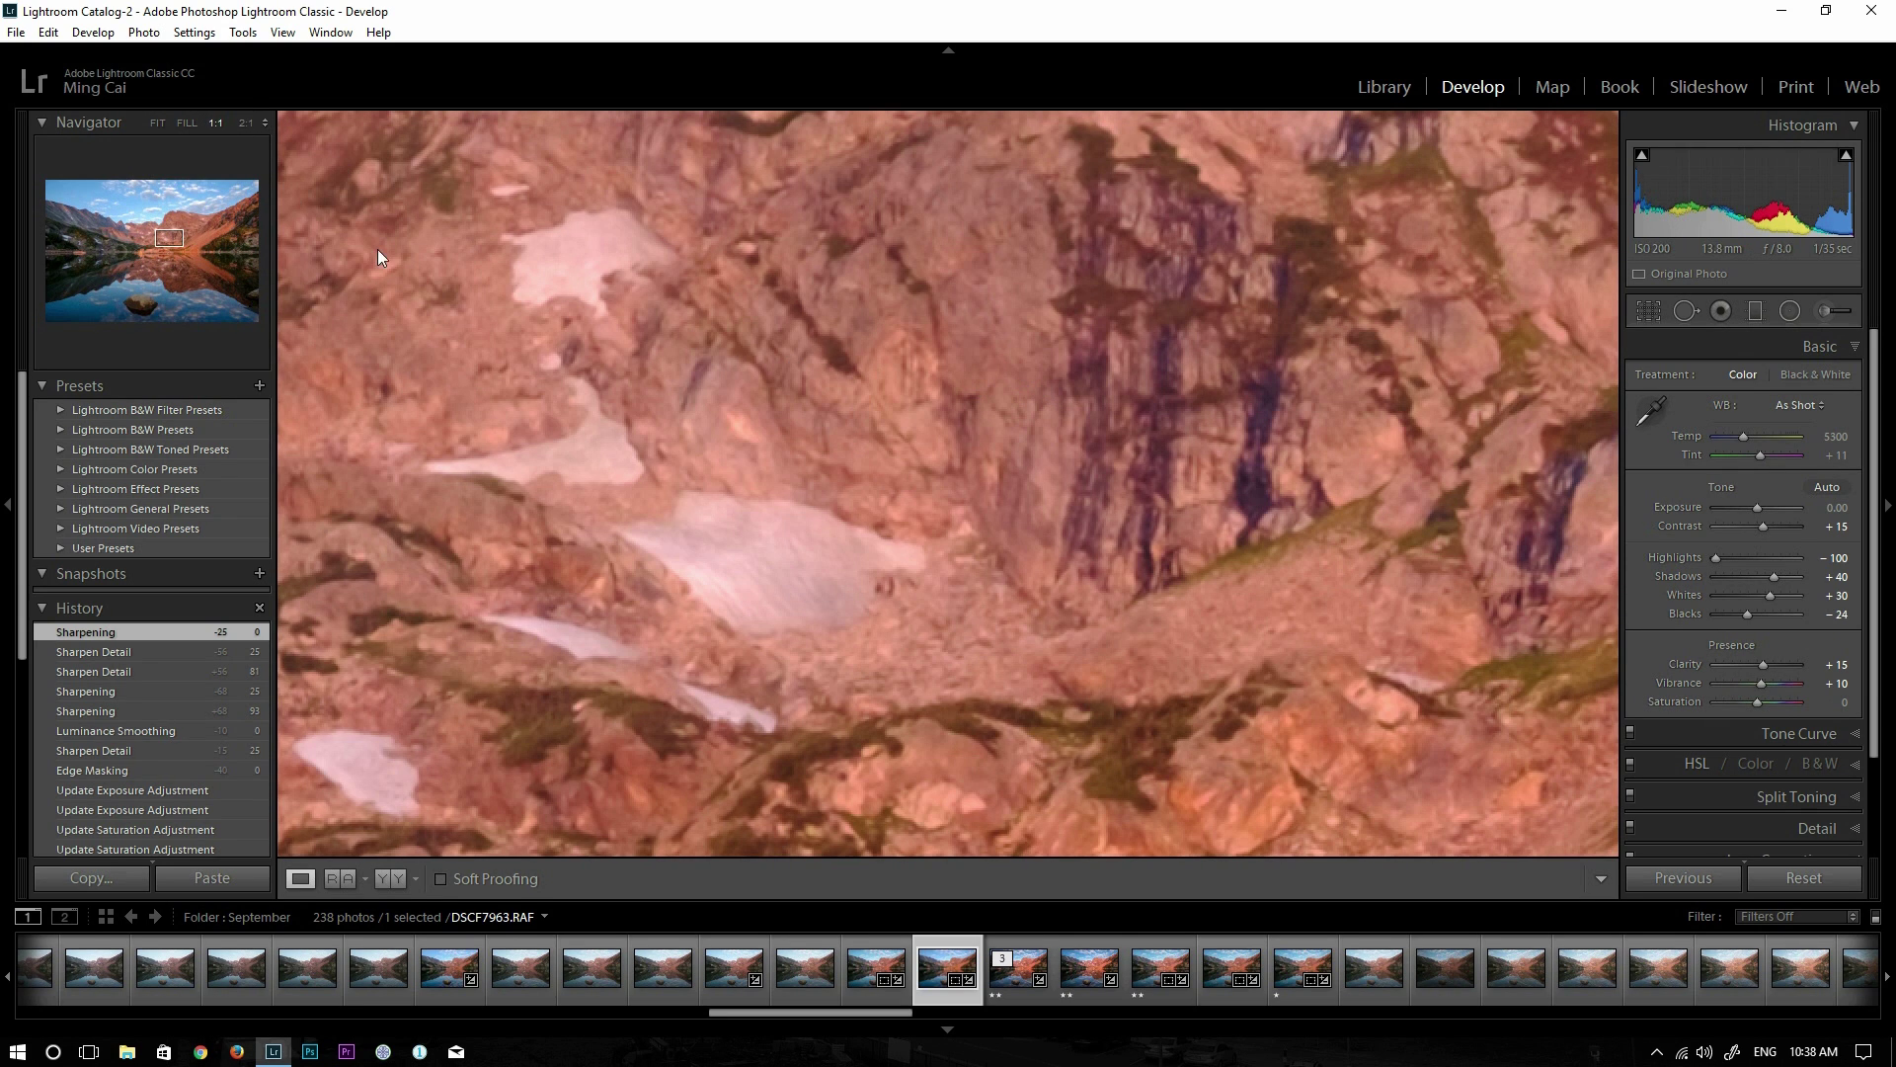
key("ctrl+minus")
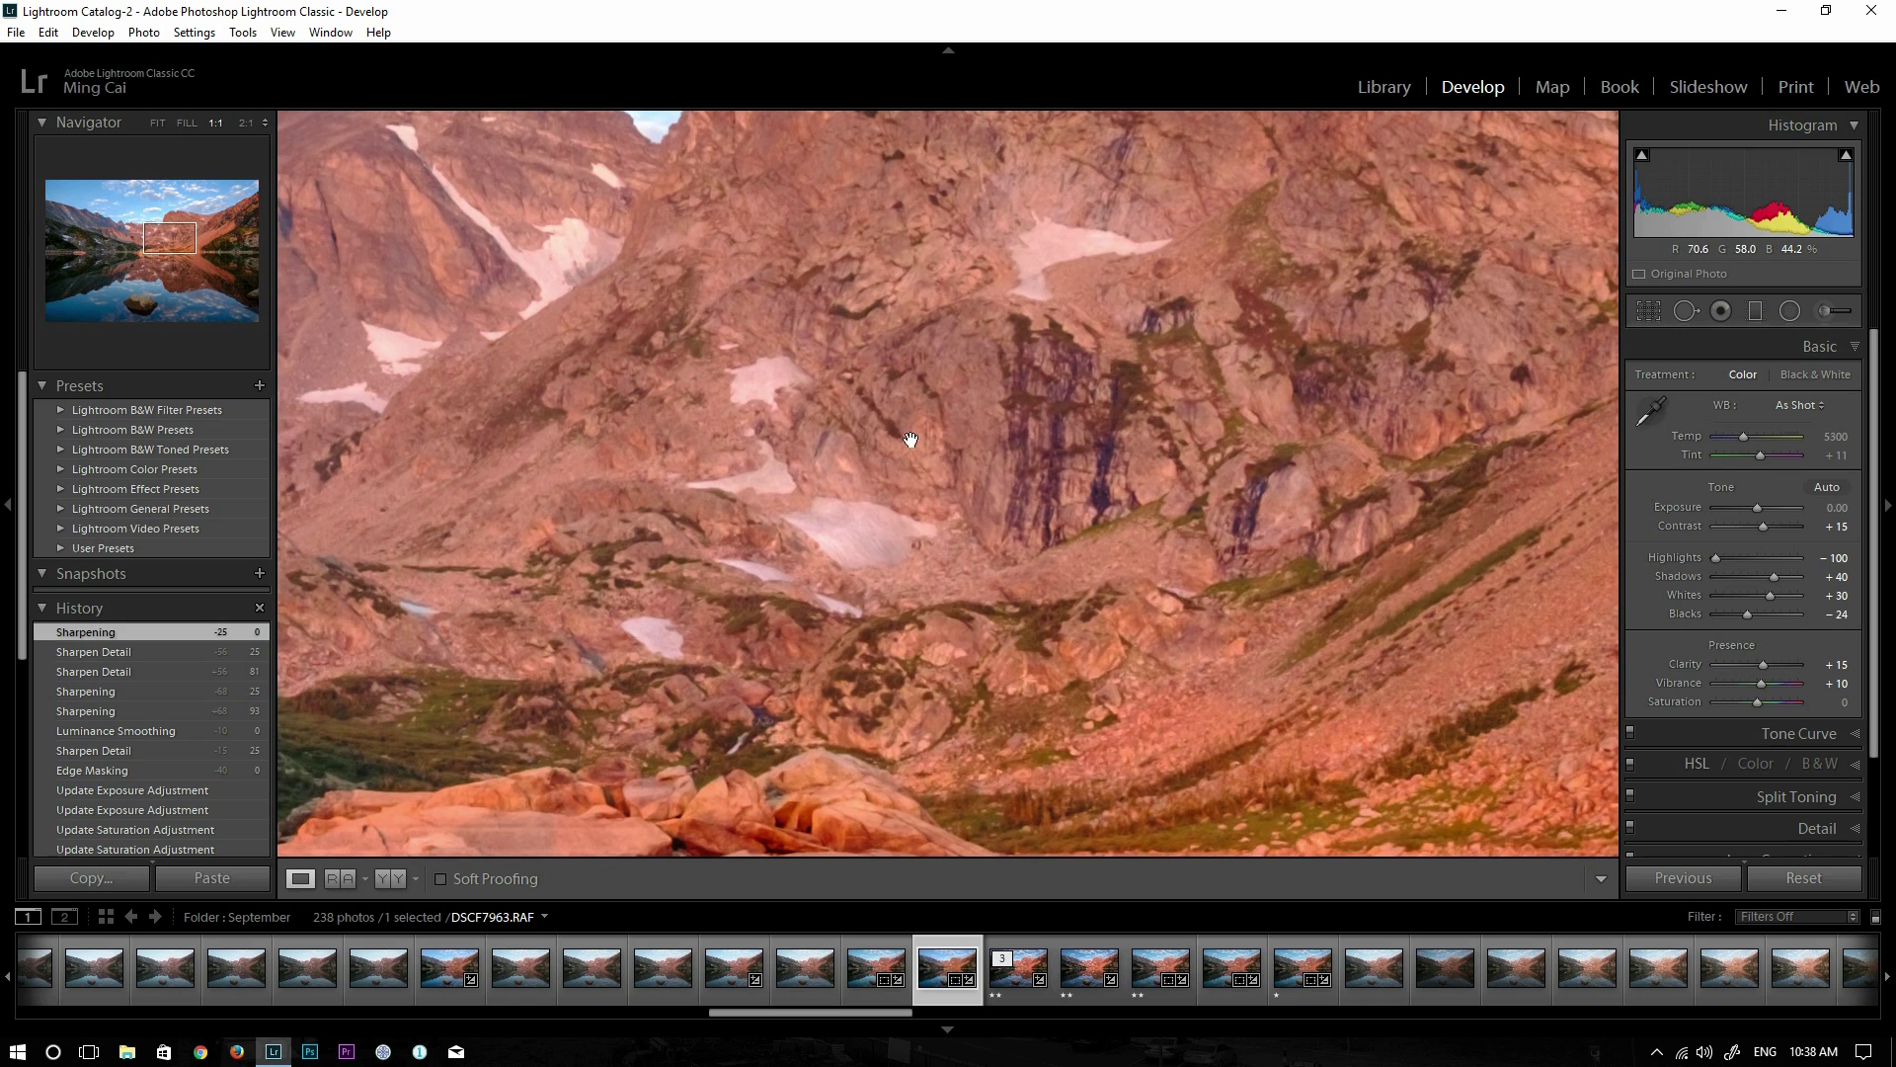
left_click_drag(910, 439, 932, 526)
left_click_drag(895, 615, 887, 296)
left_click(732, 490)
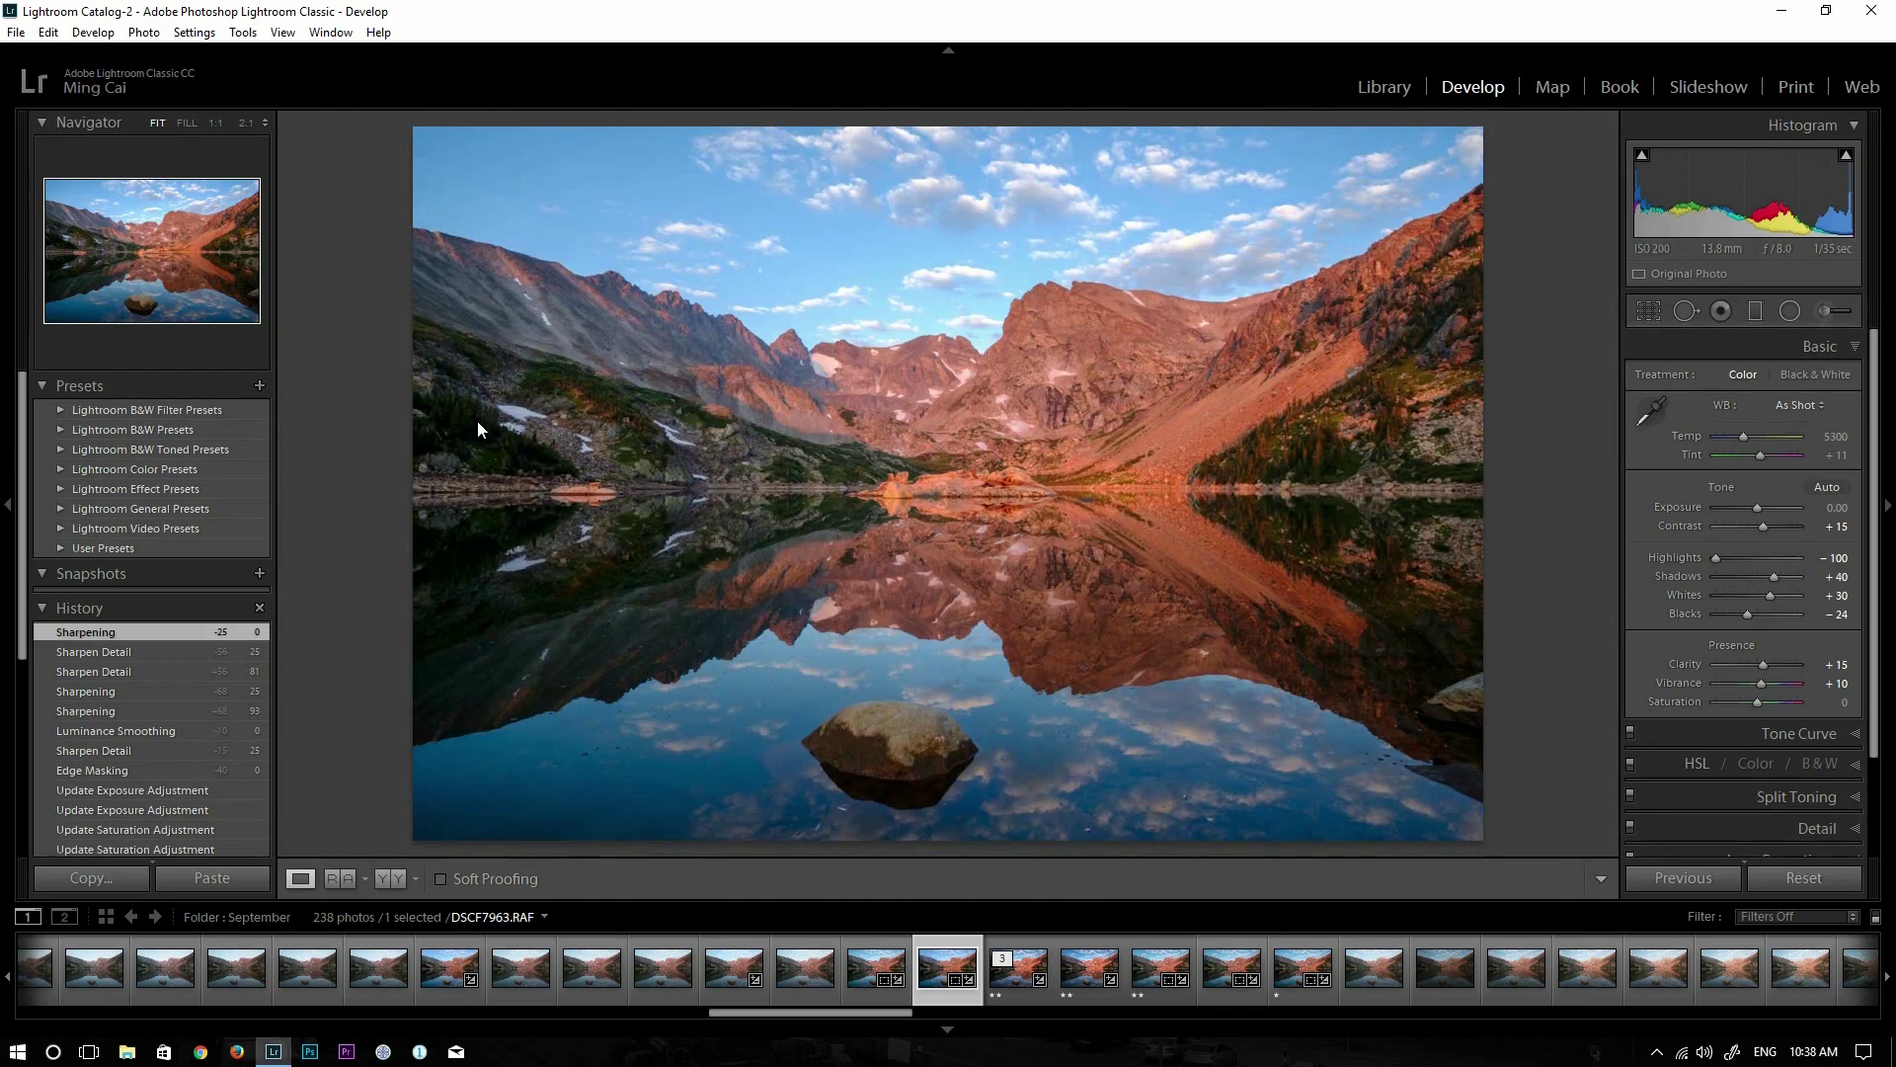
Zoom to 1:1 on the lake boulder and pan up across the mountain face
left_click(902, 732)
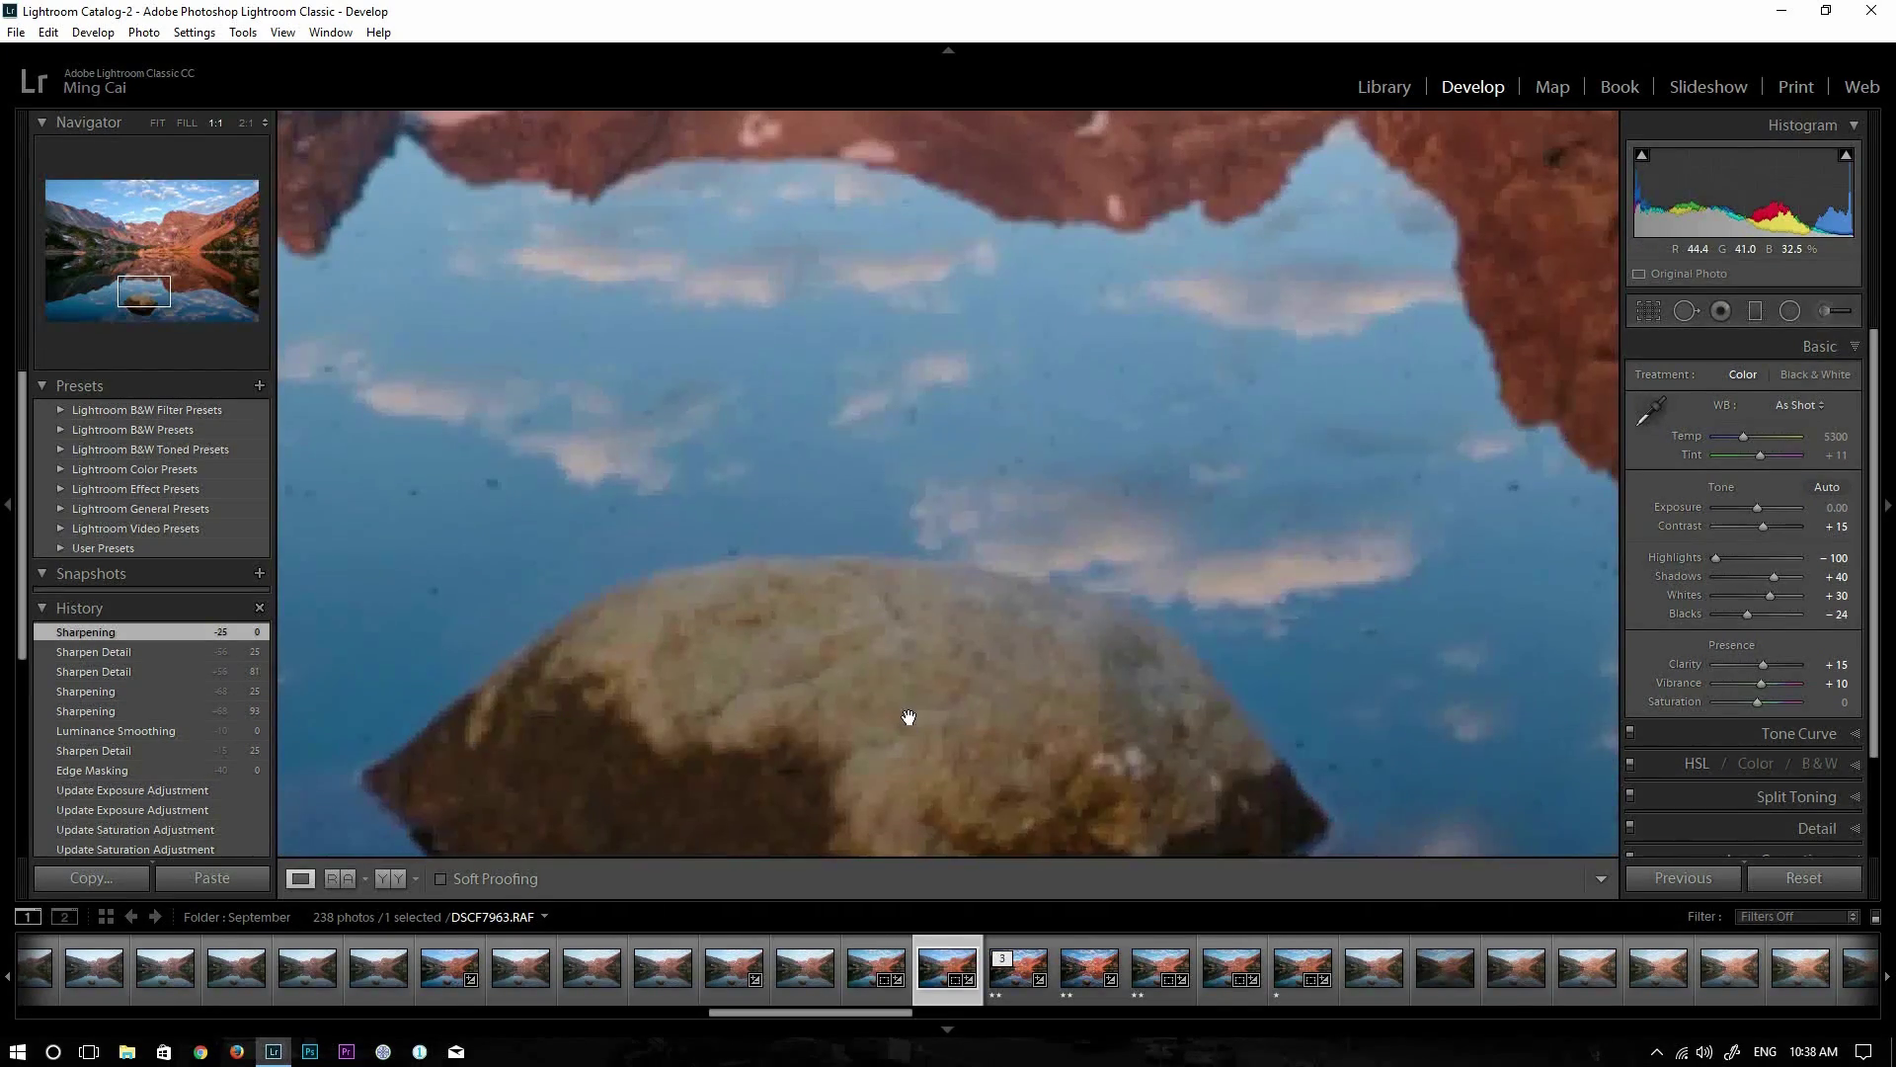
left_click_drag(939, 689, 902, 713)
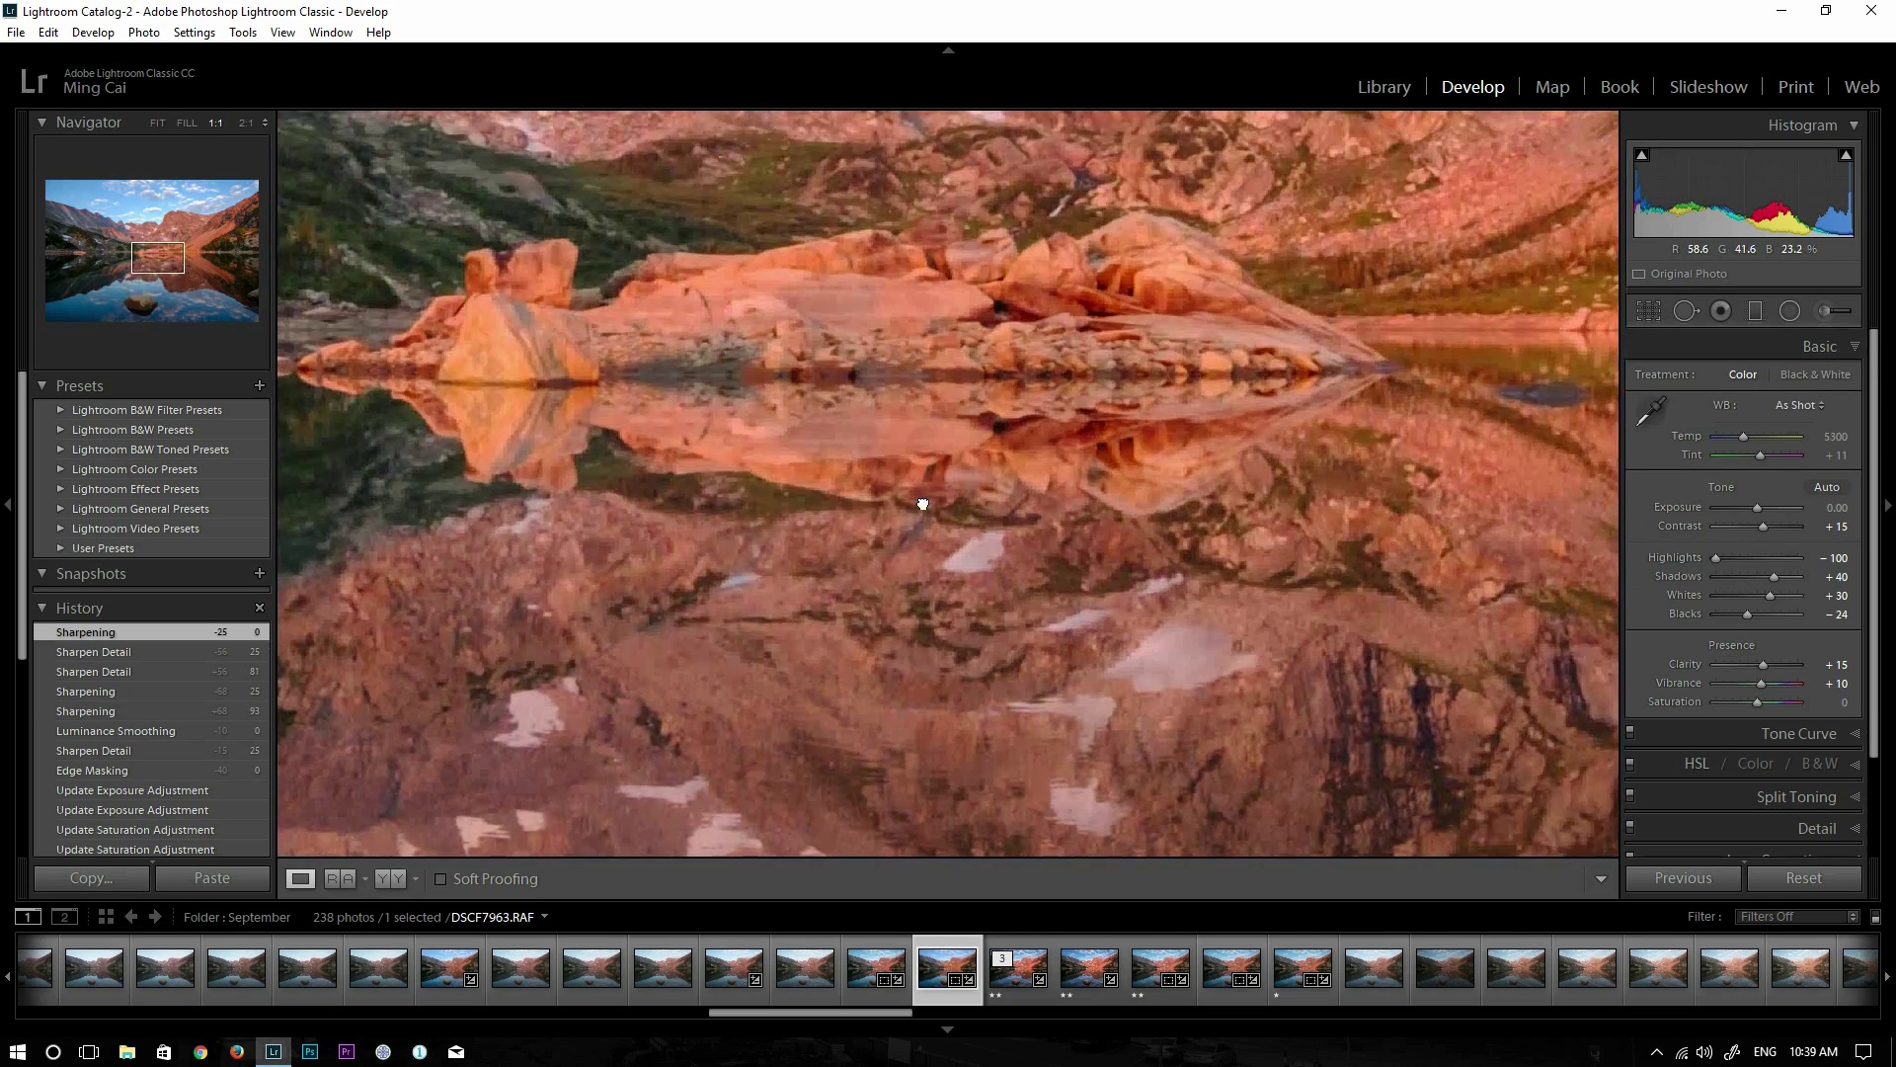
mouse_move(919, 504)
left_mouse_down()
mouse_move(873, 635)
mouse_move(944, 491)
mouse_move(951, 542)
mouse_move(846, 521)
mouse_move(898, 526)
left_mouse_up()
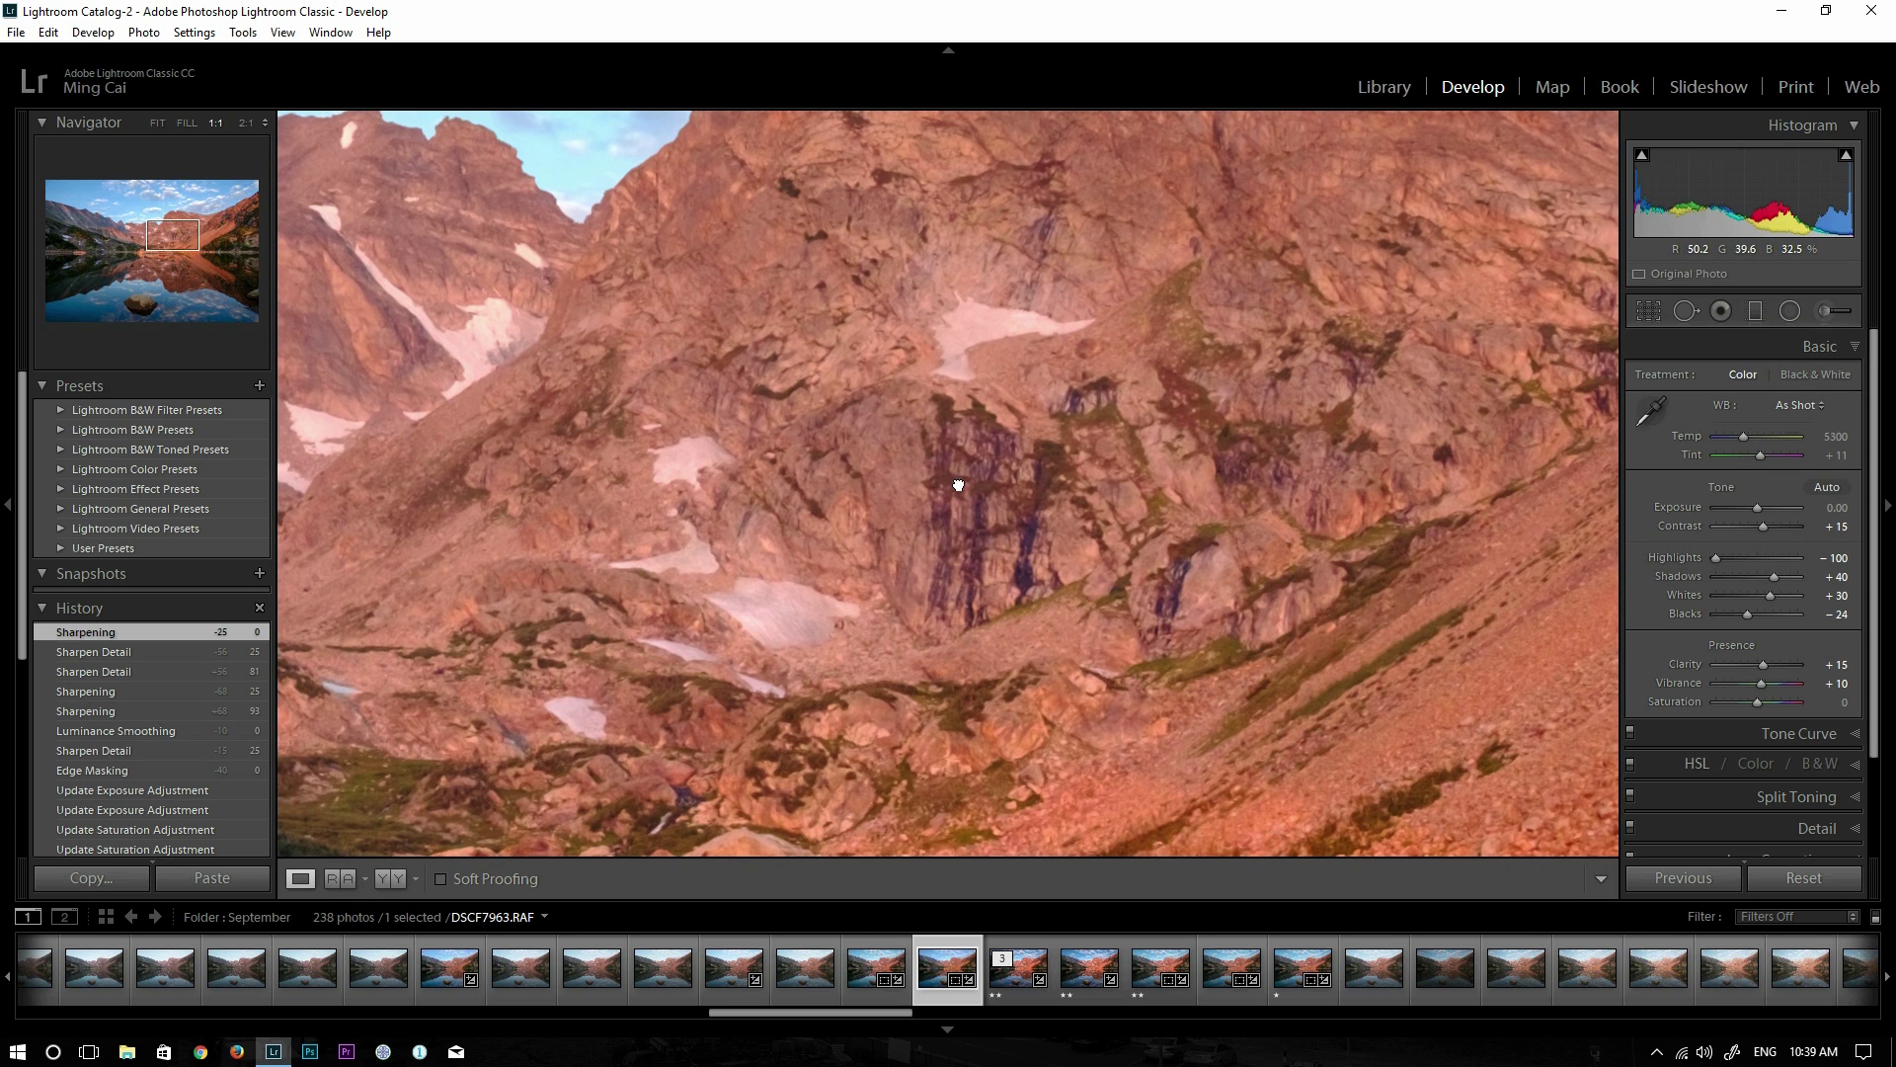
left_click_drag(958, 484, 702, 622)
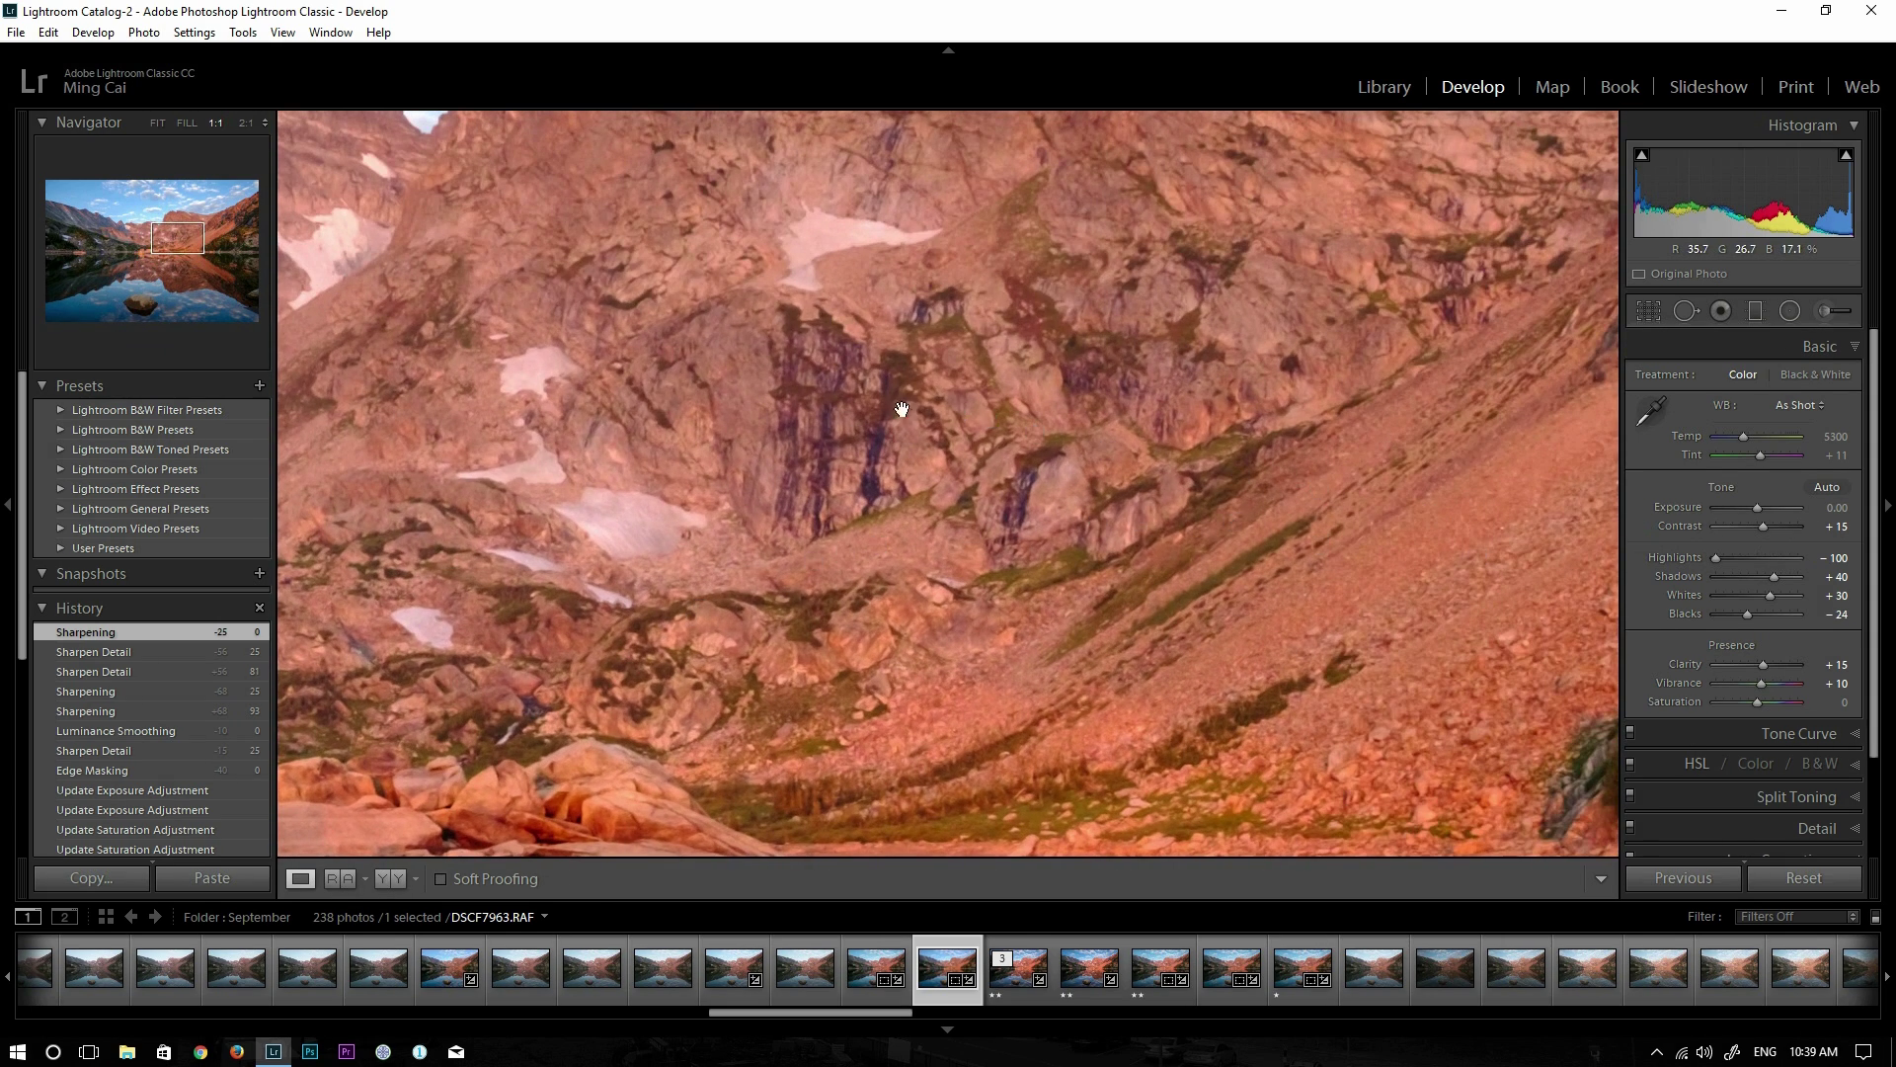
left_click_drag(790, 489, 889, 459)
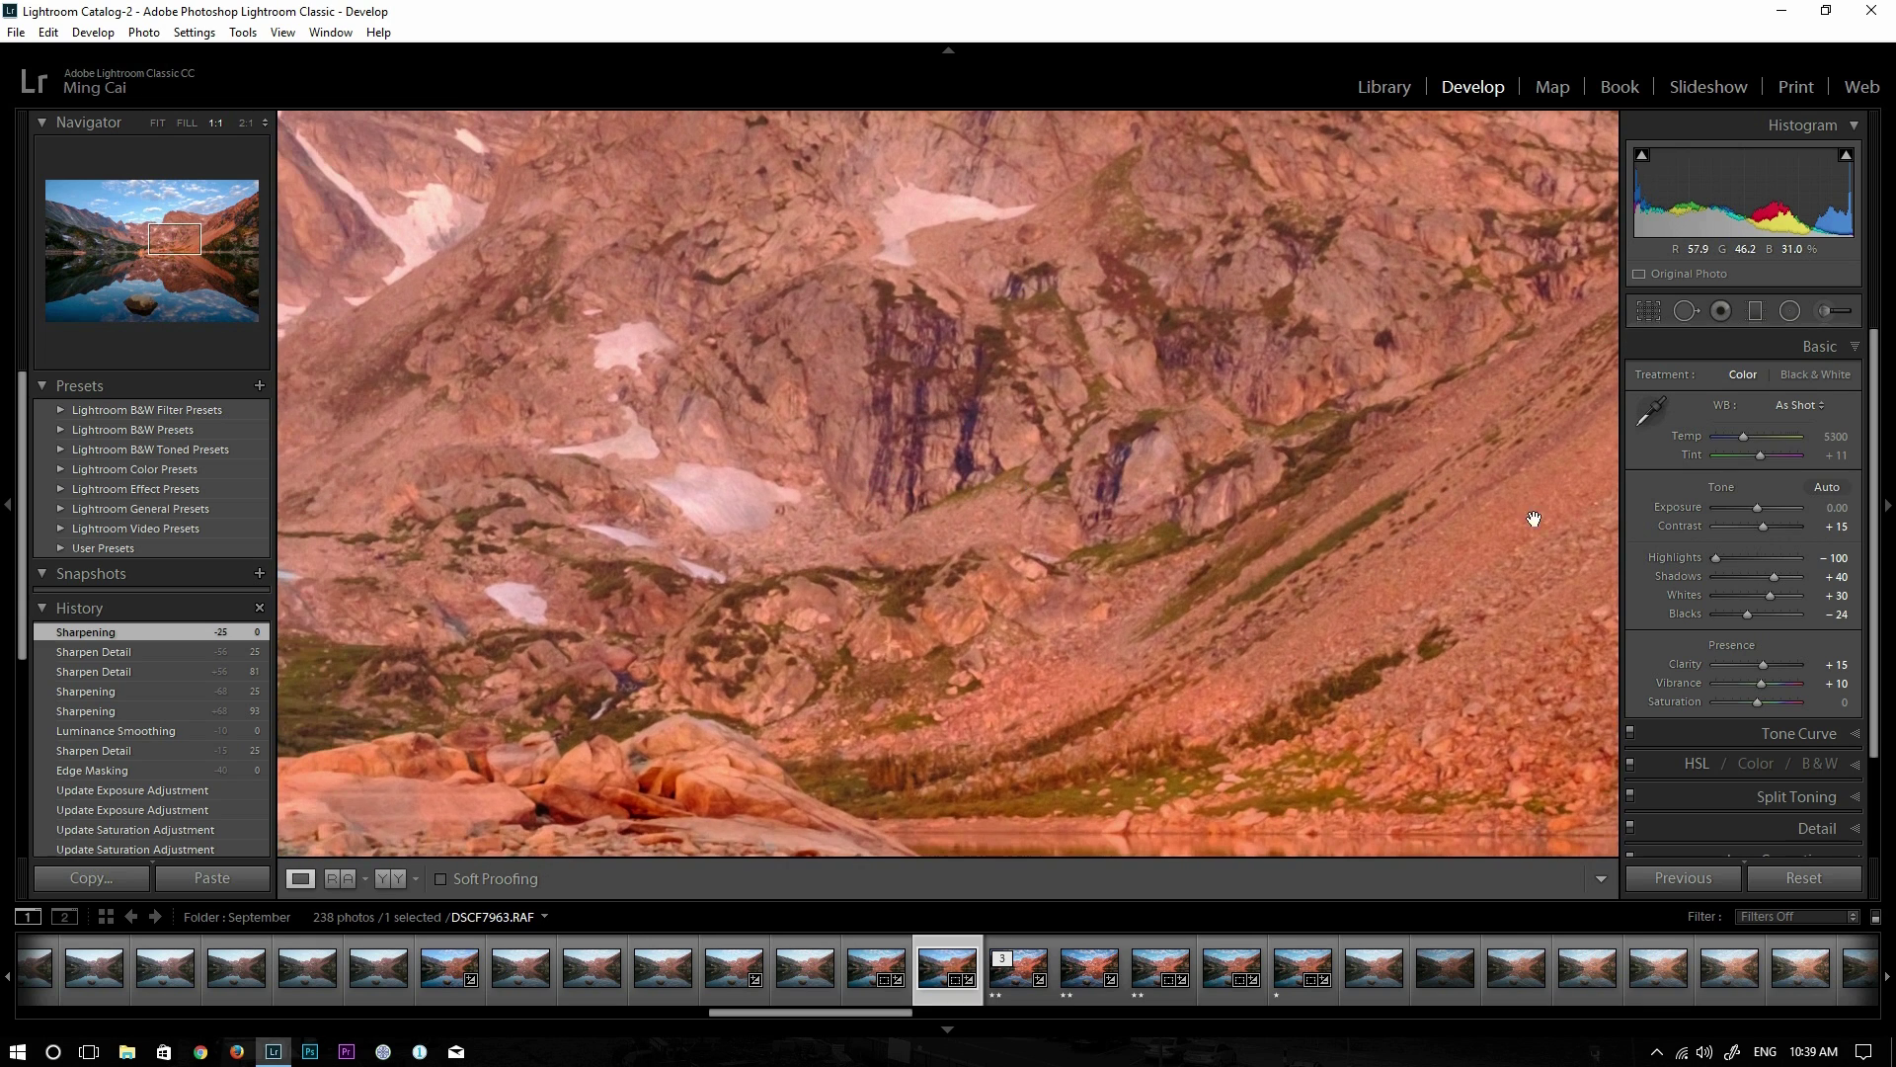
scroll(1755, 705, "down", 3)
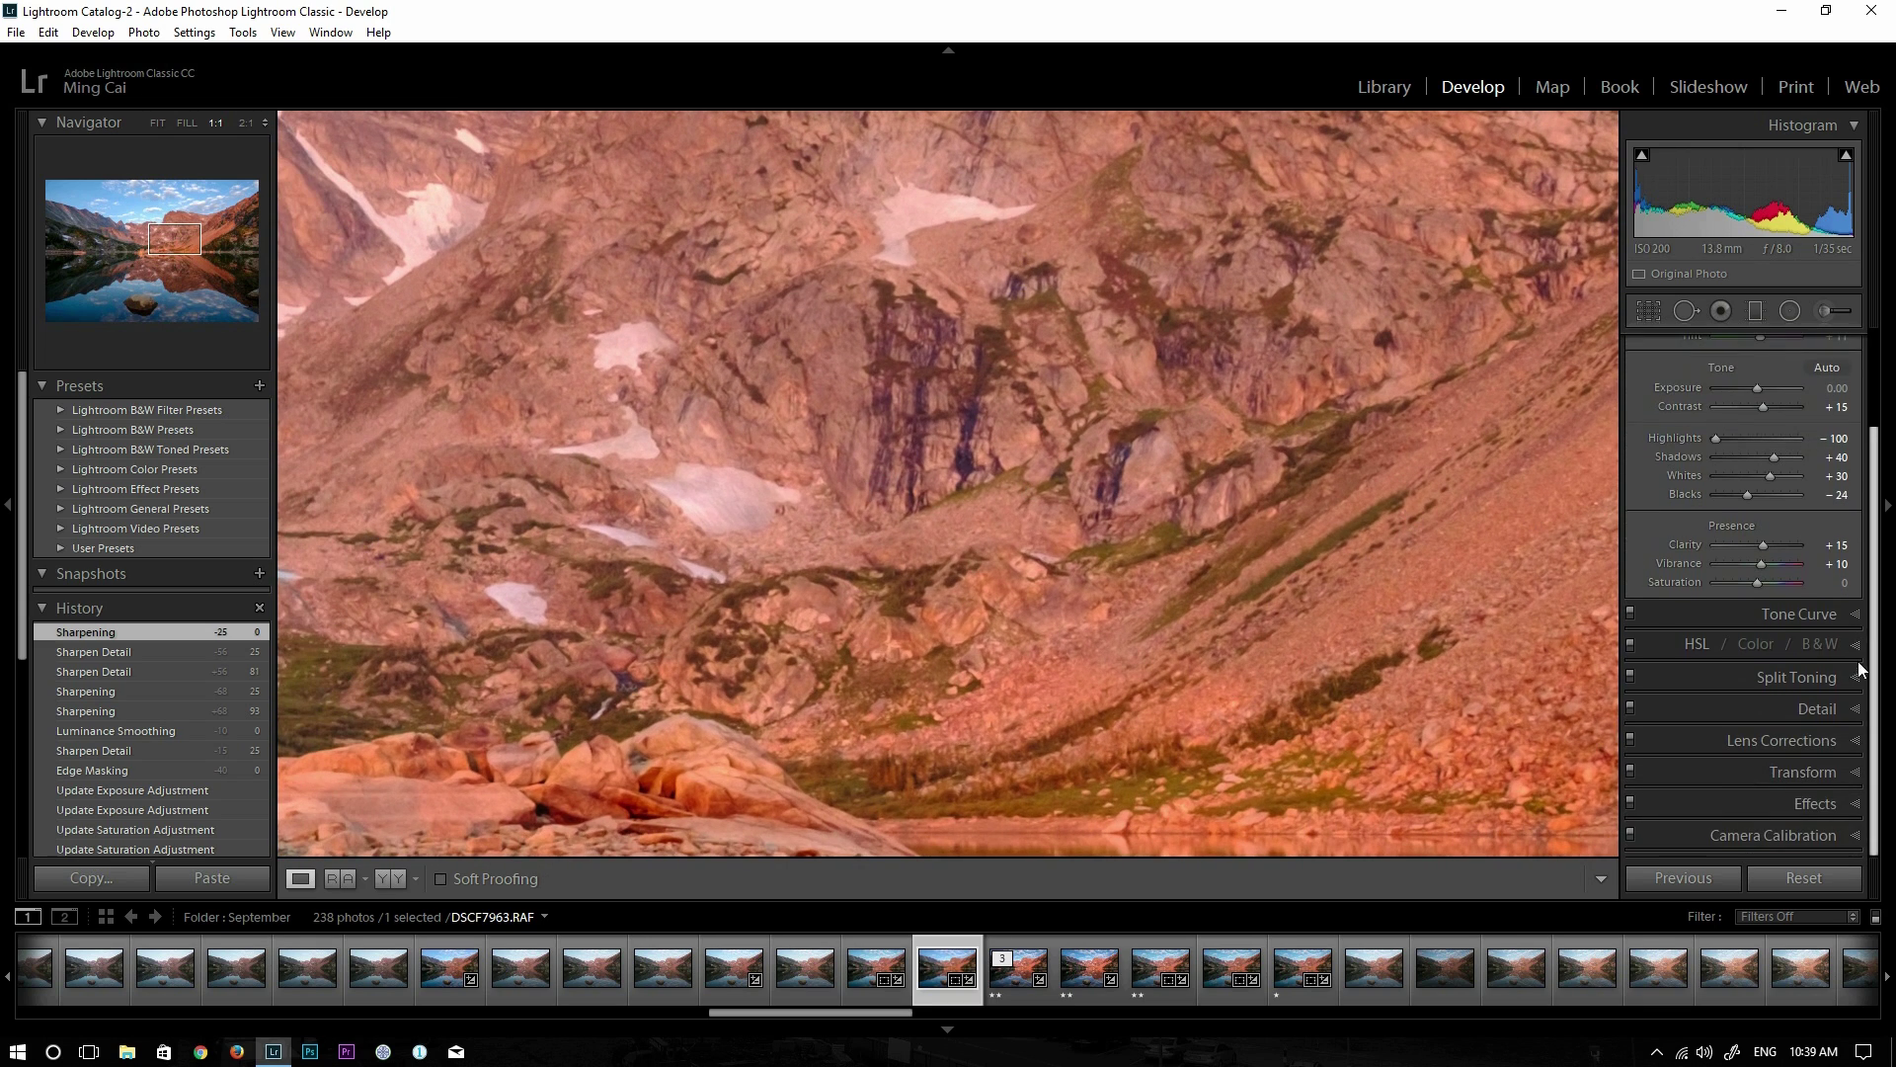
In the Detail panel, raise sharpening Amount from 0 to 25, then to about 100
left_click(1740, 703)
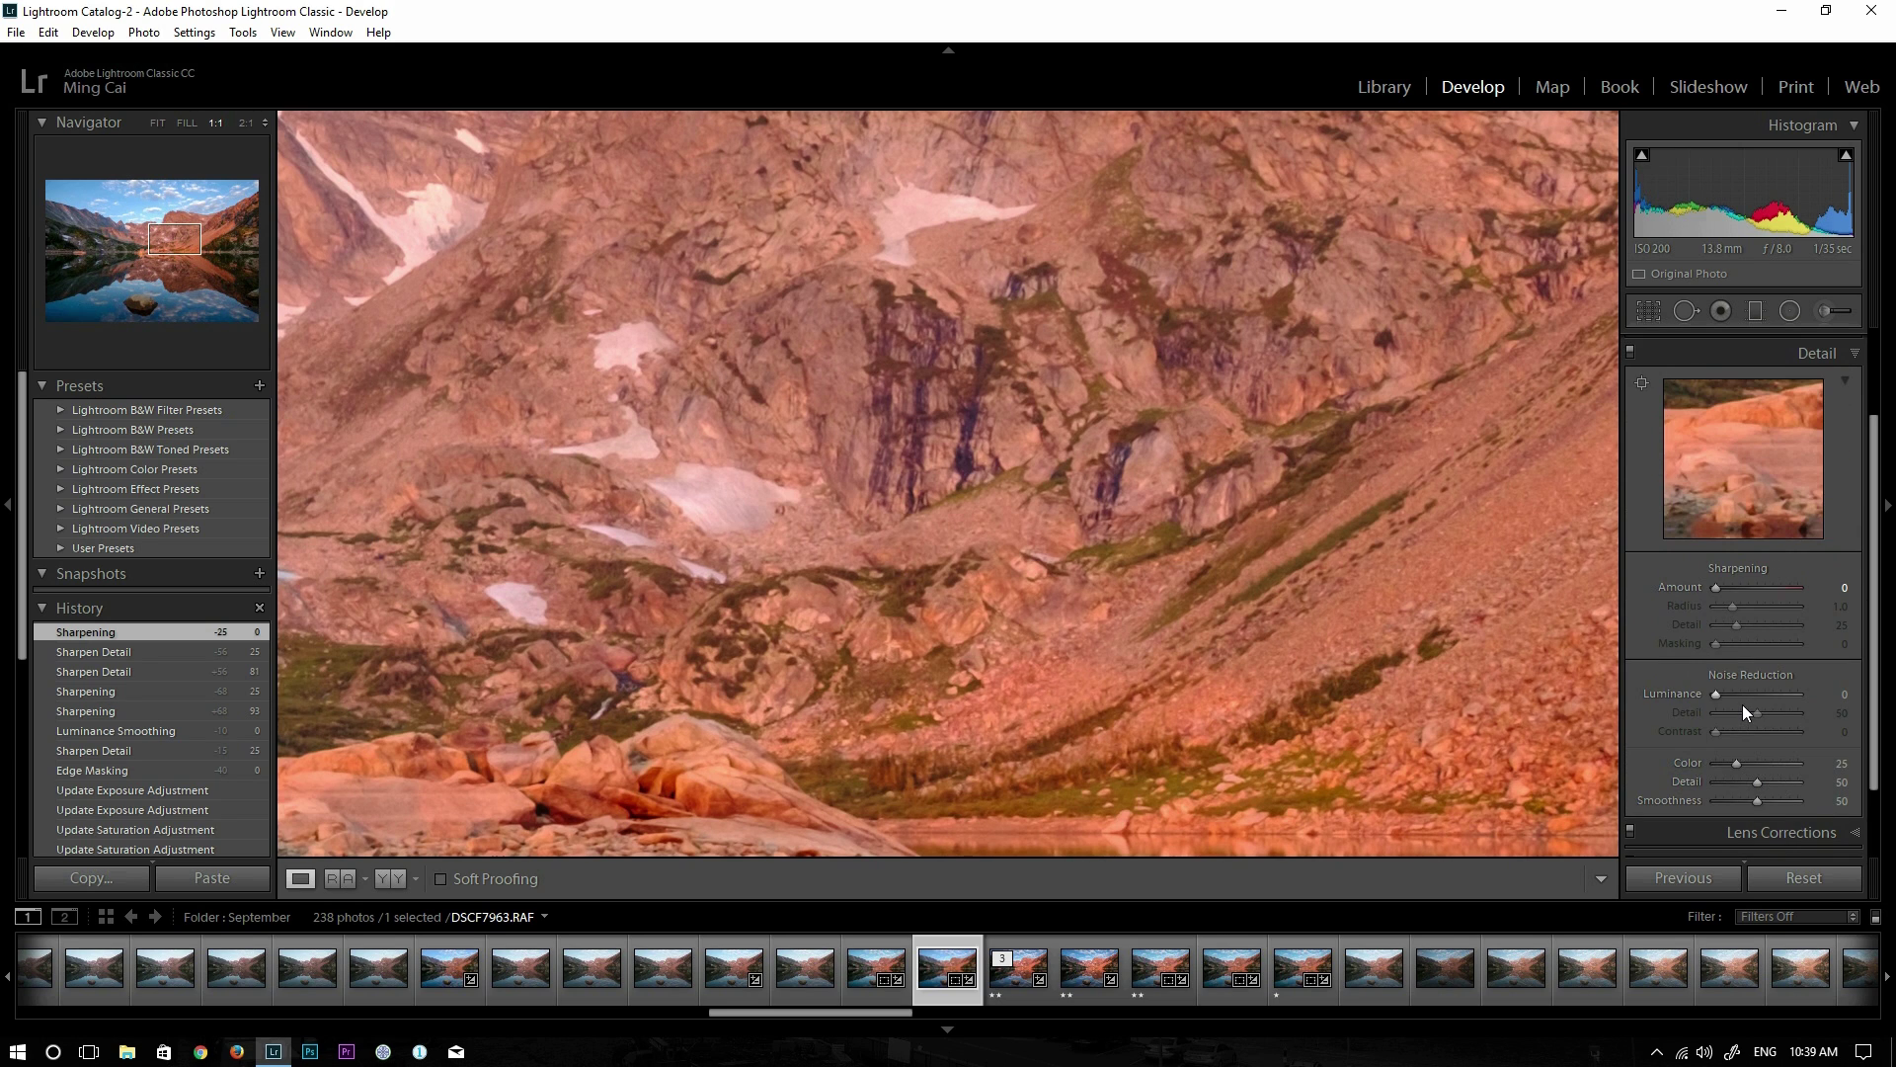
left_click_drag(1017, 453, 843, 543)
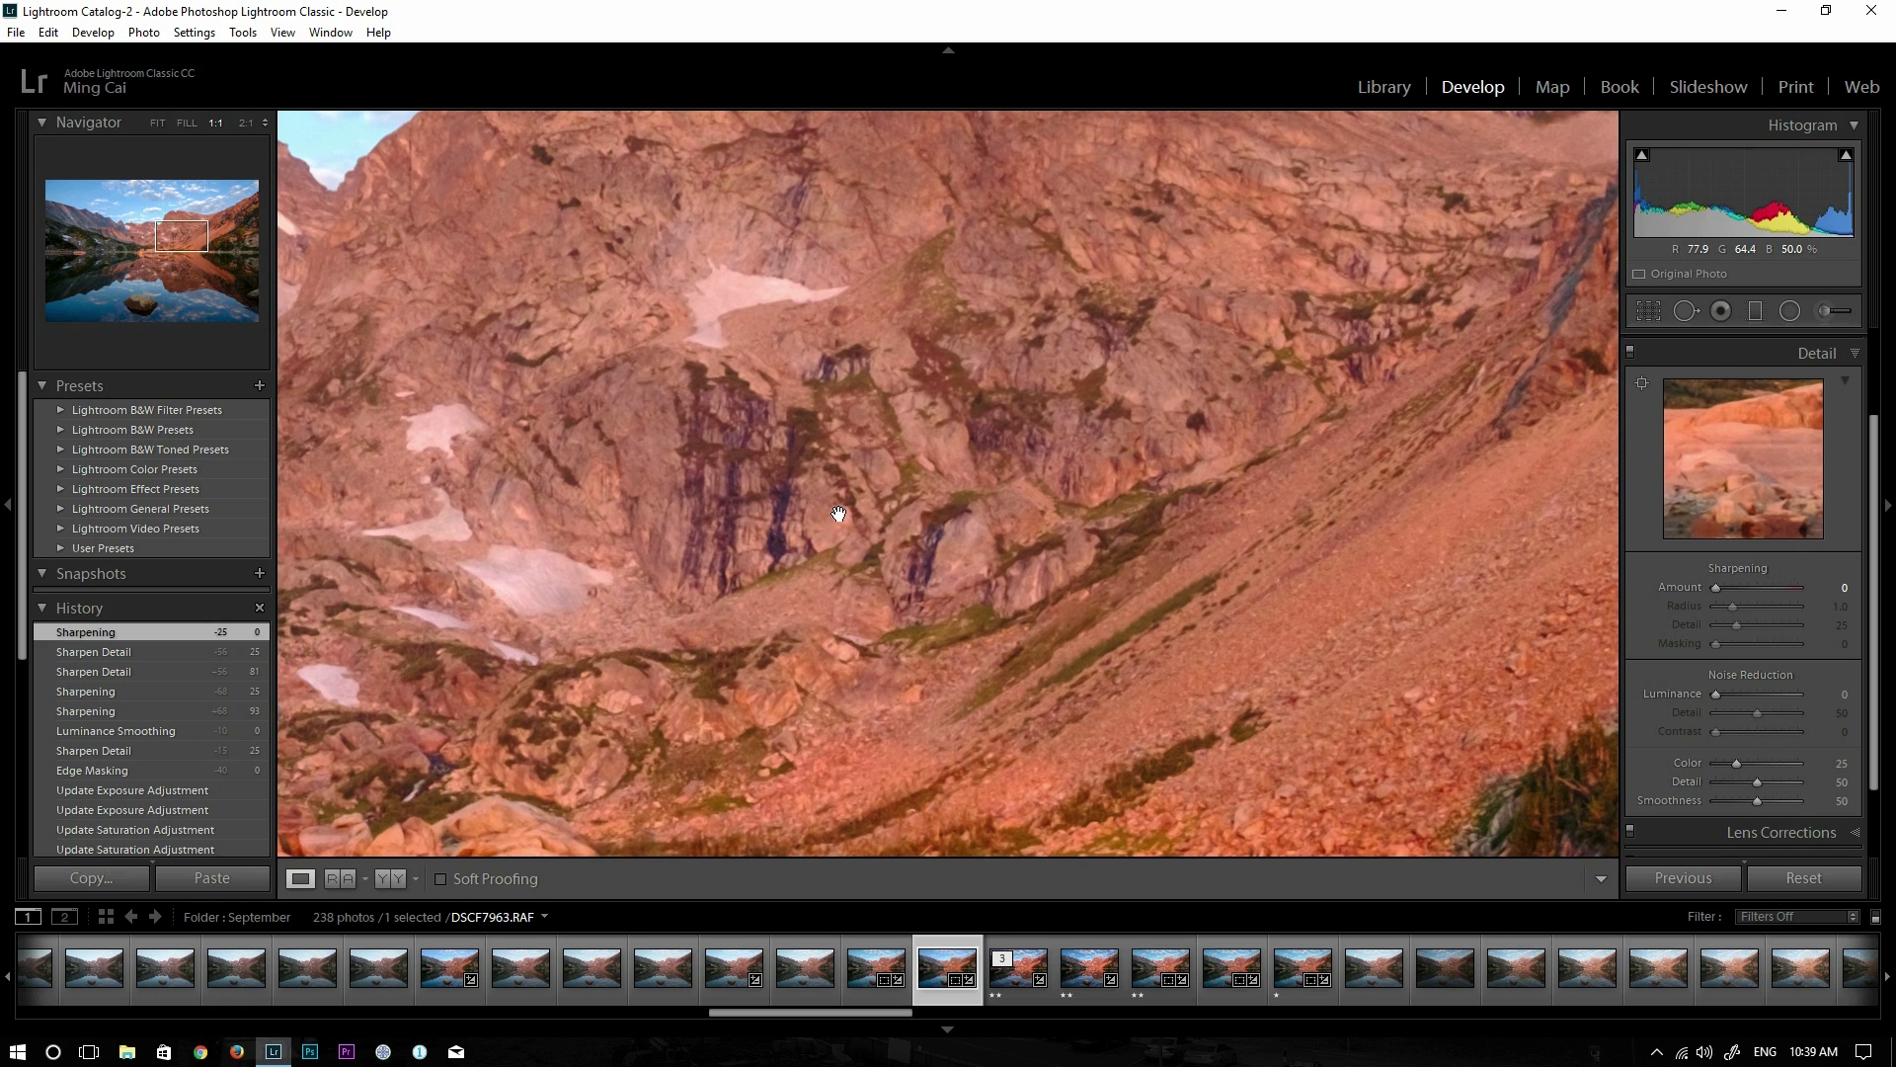
left_click_drag(1715, 585, 1730, 588)
left_click_drag(1071, 504, 1029, 513)
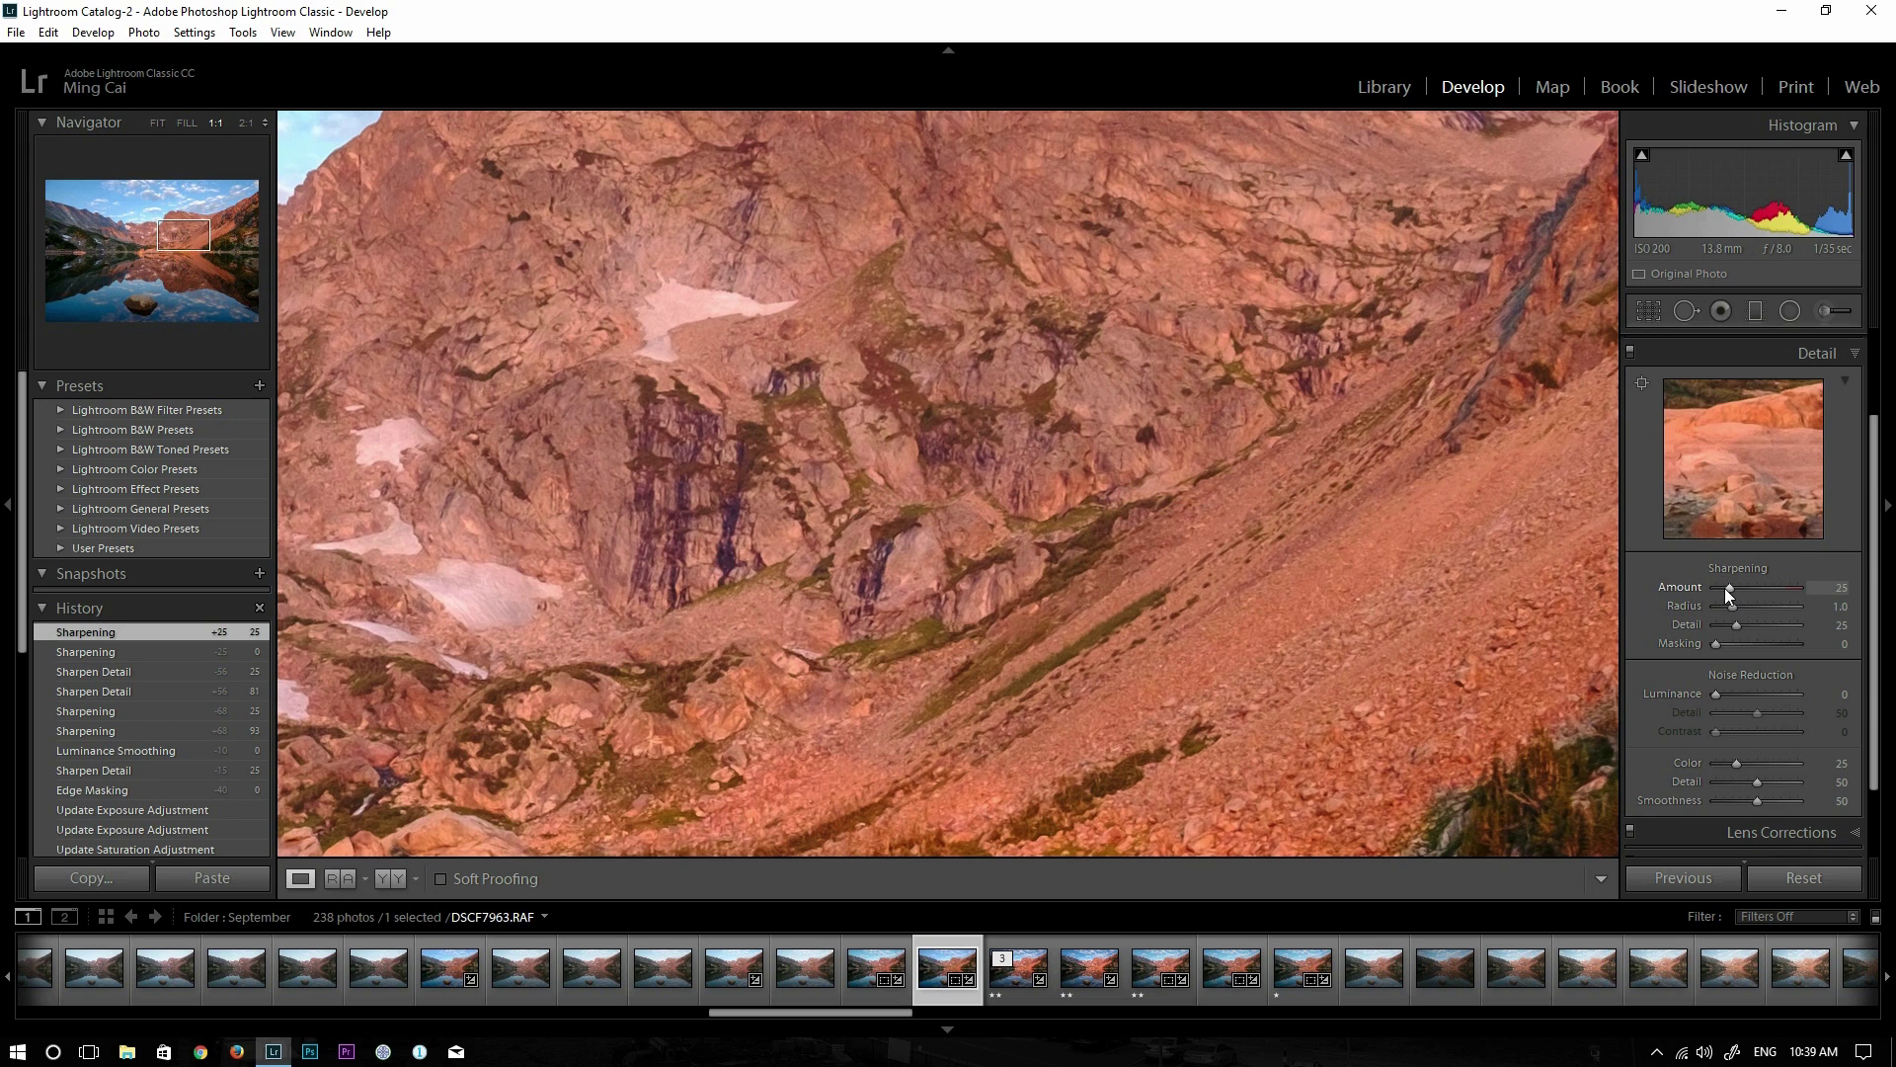
left_click_drag(1763, 591, 1770, 588)
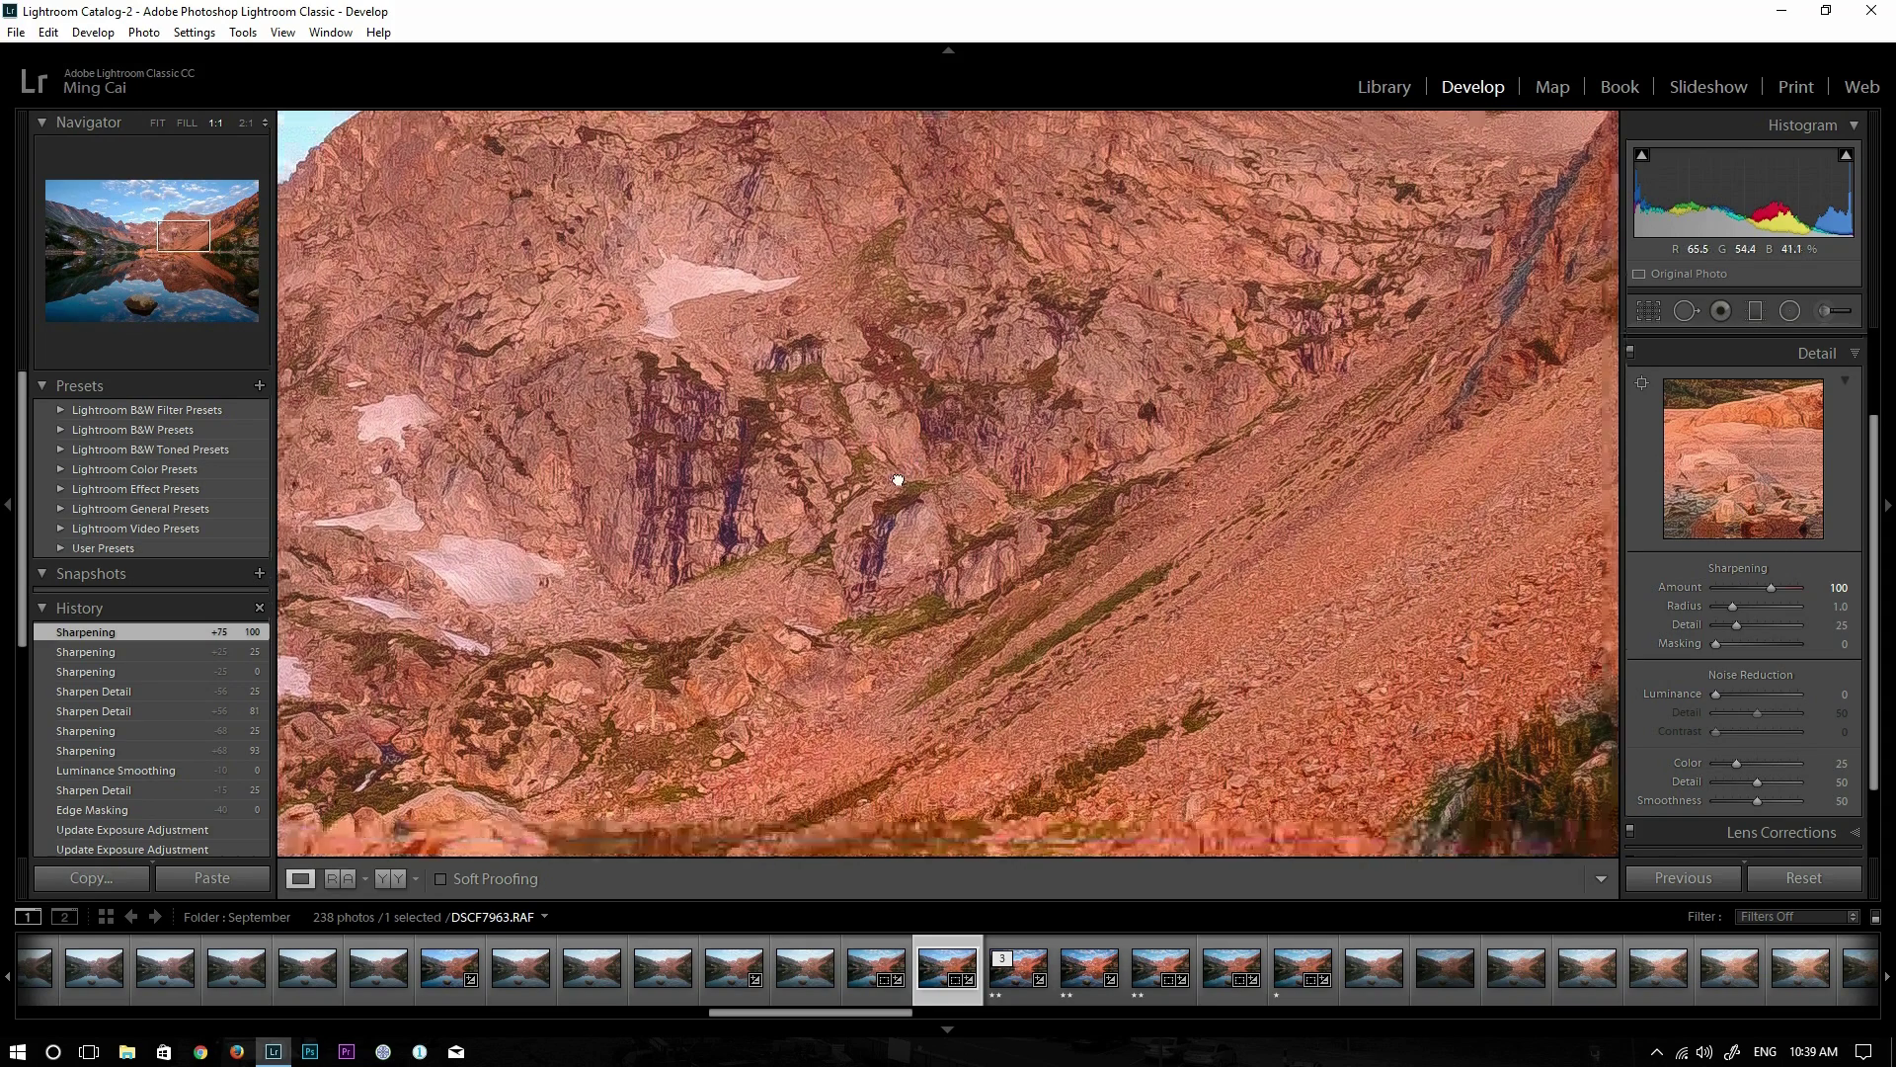
Inspect the over-sharpened rock face at 2:1, then reset Amount to 25
left_click_drag(889, 516, 823, 491)
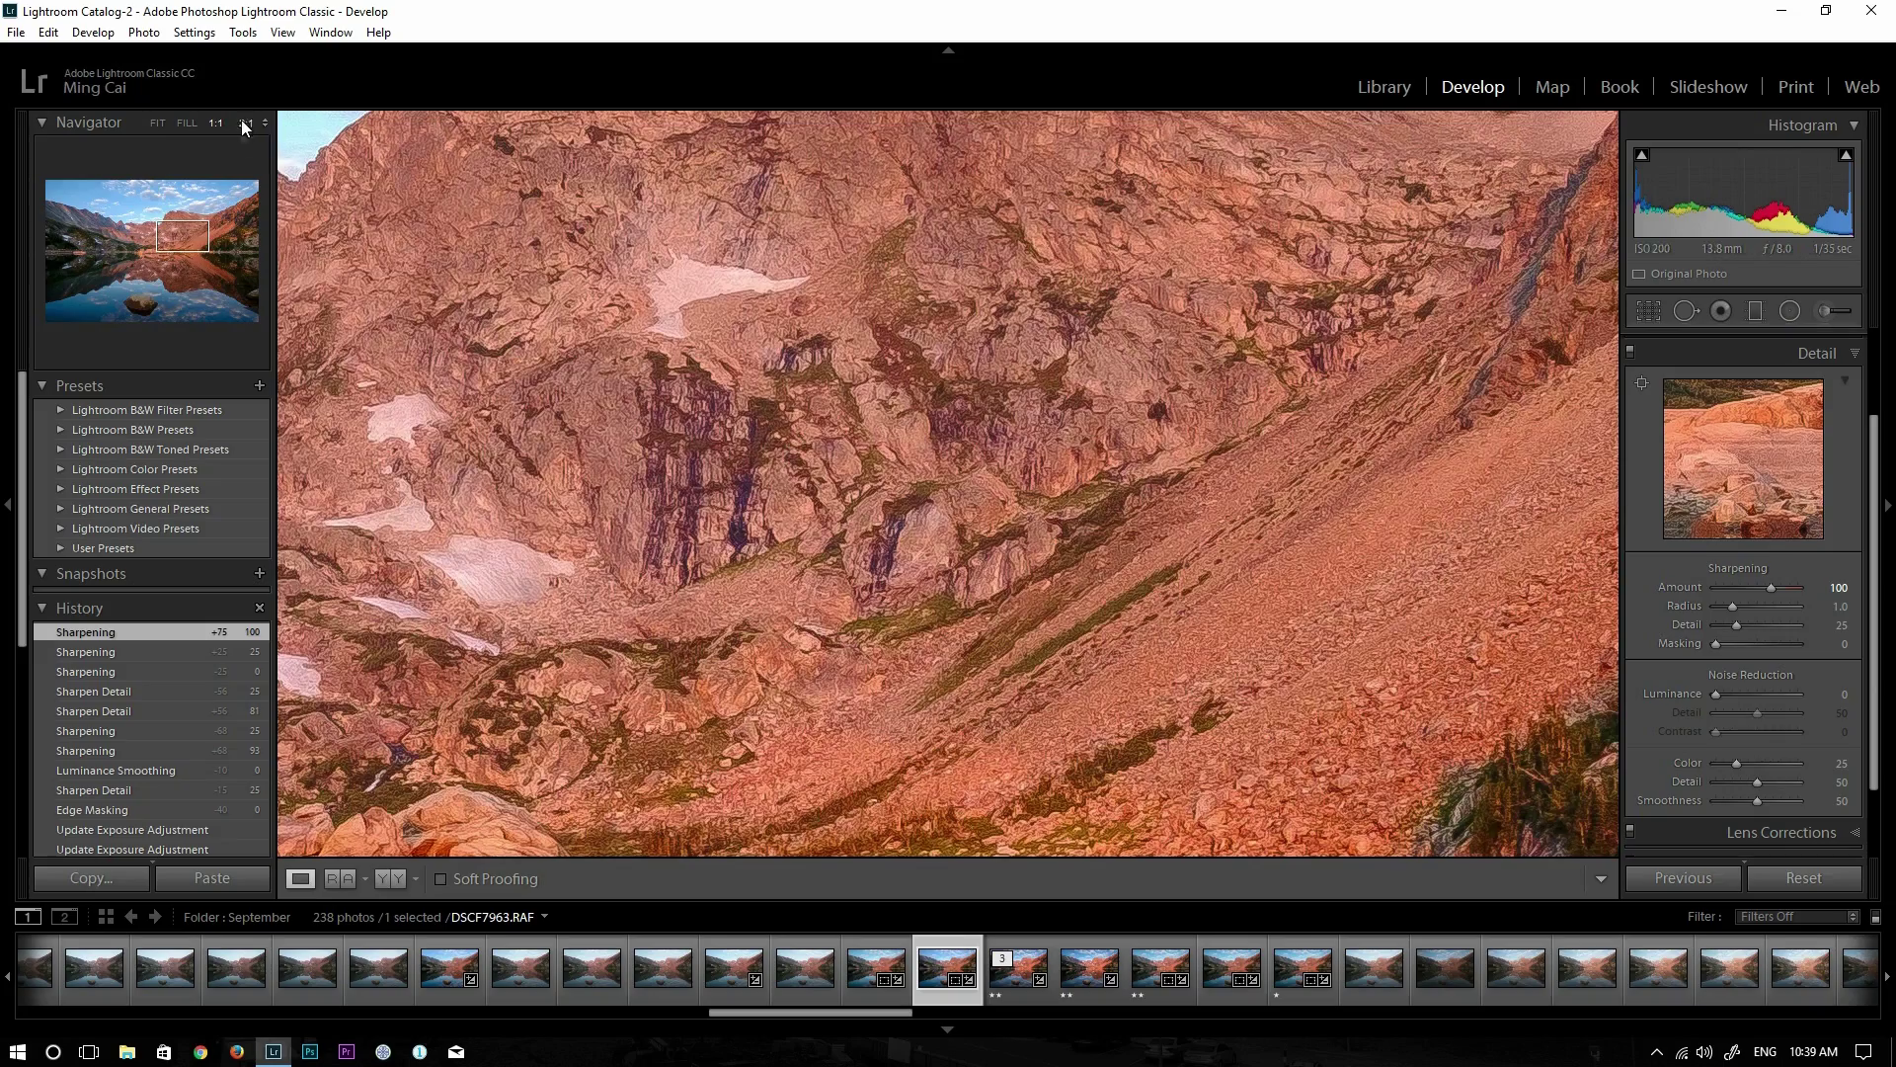
left_click(245, 122)
left_click_drag(720, 479, 1017, 492)
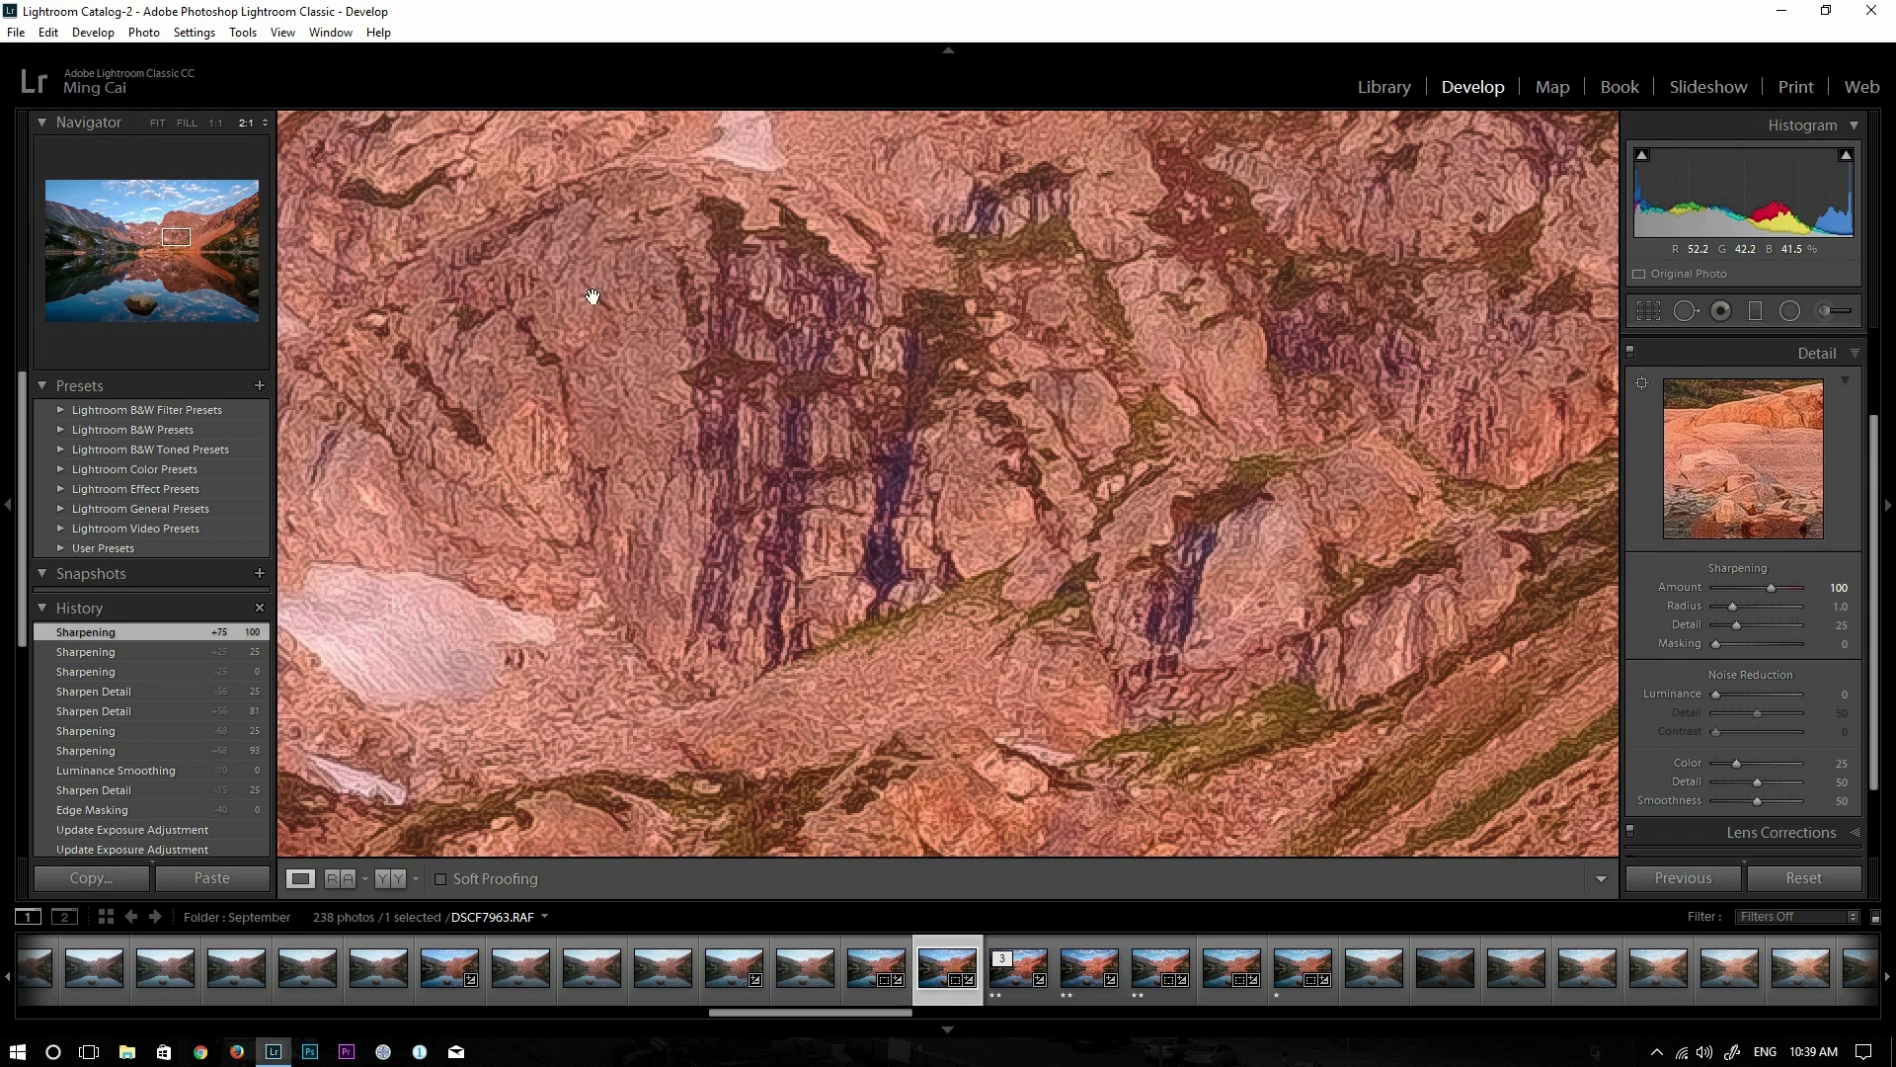
double_click(1768, 589)
Compare detail at Amount 25, then push sharpening Amount up to 109
mouse_move(769, 432)
left_mouse_down()
mouse_move(740, 448)
mouse_move(768, 428)
left_mouse_up()
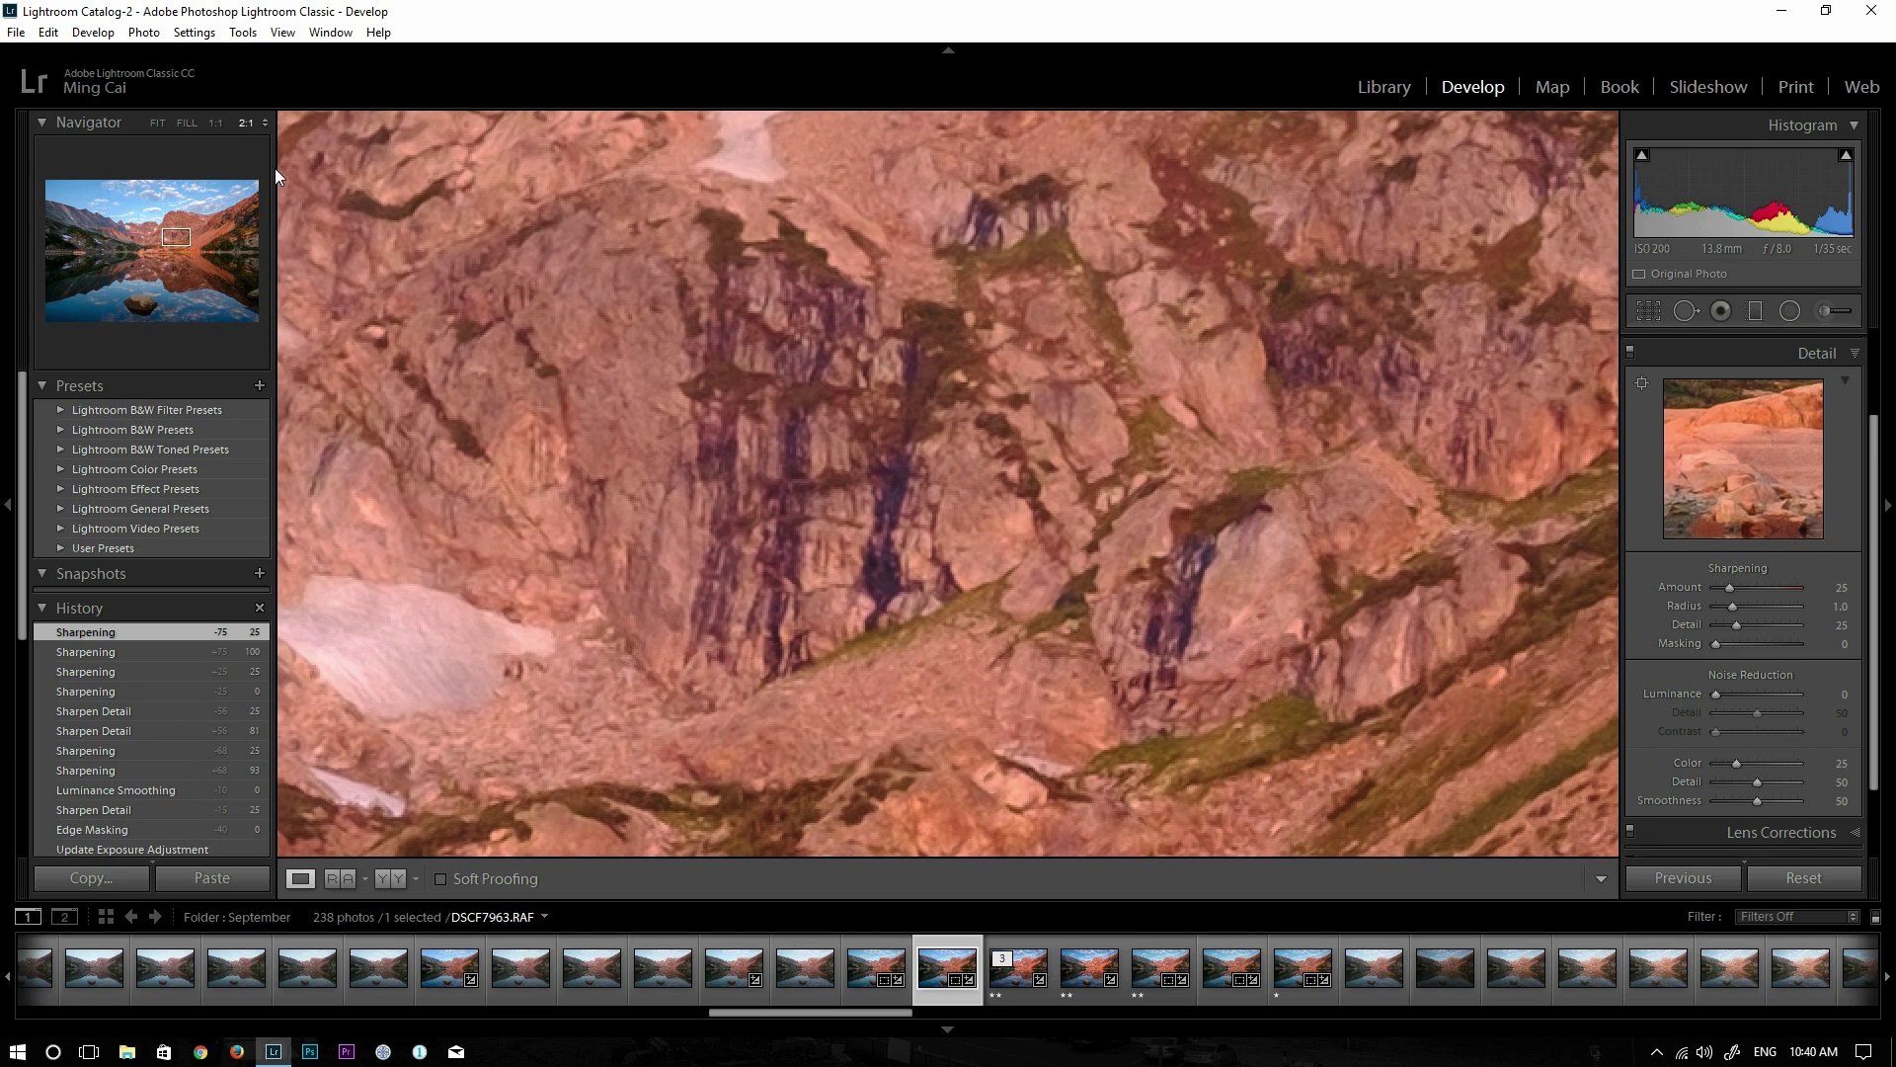
left_click_drag(755, 423, 886, 399)
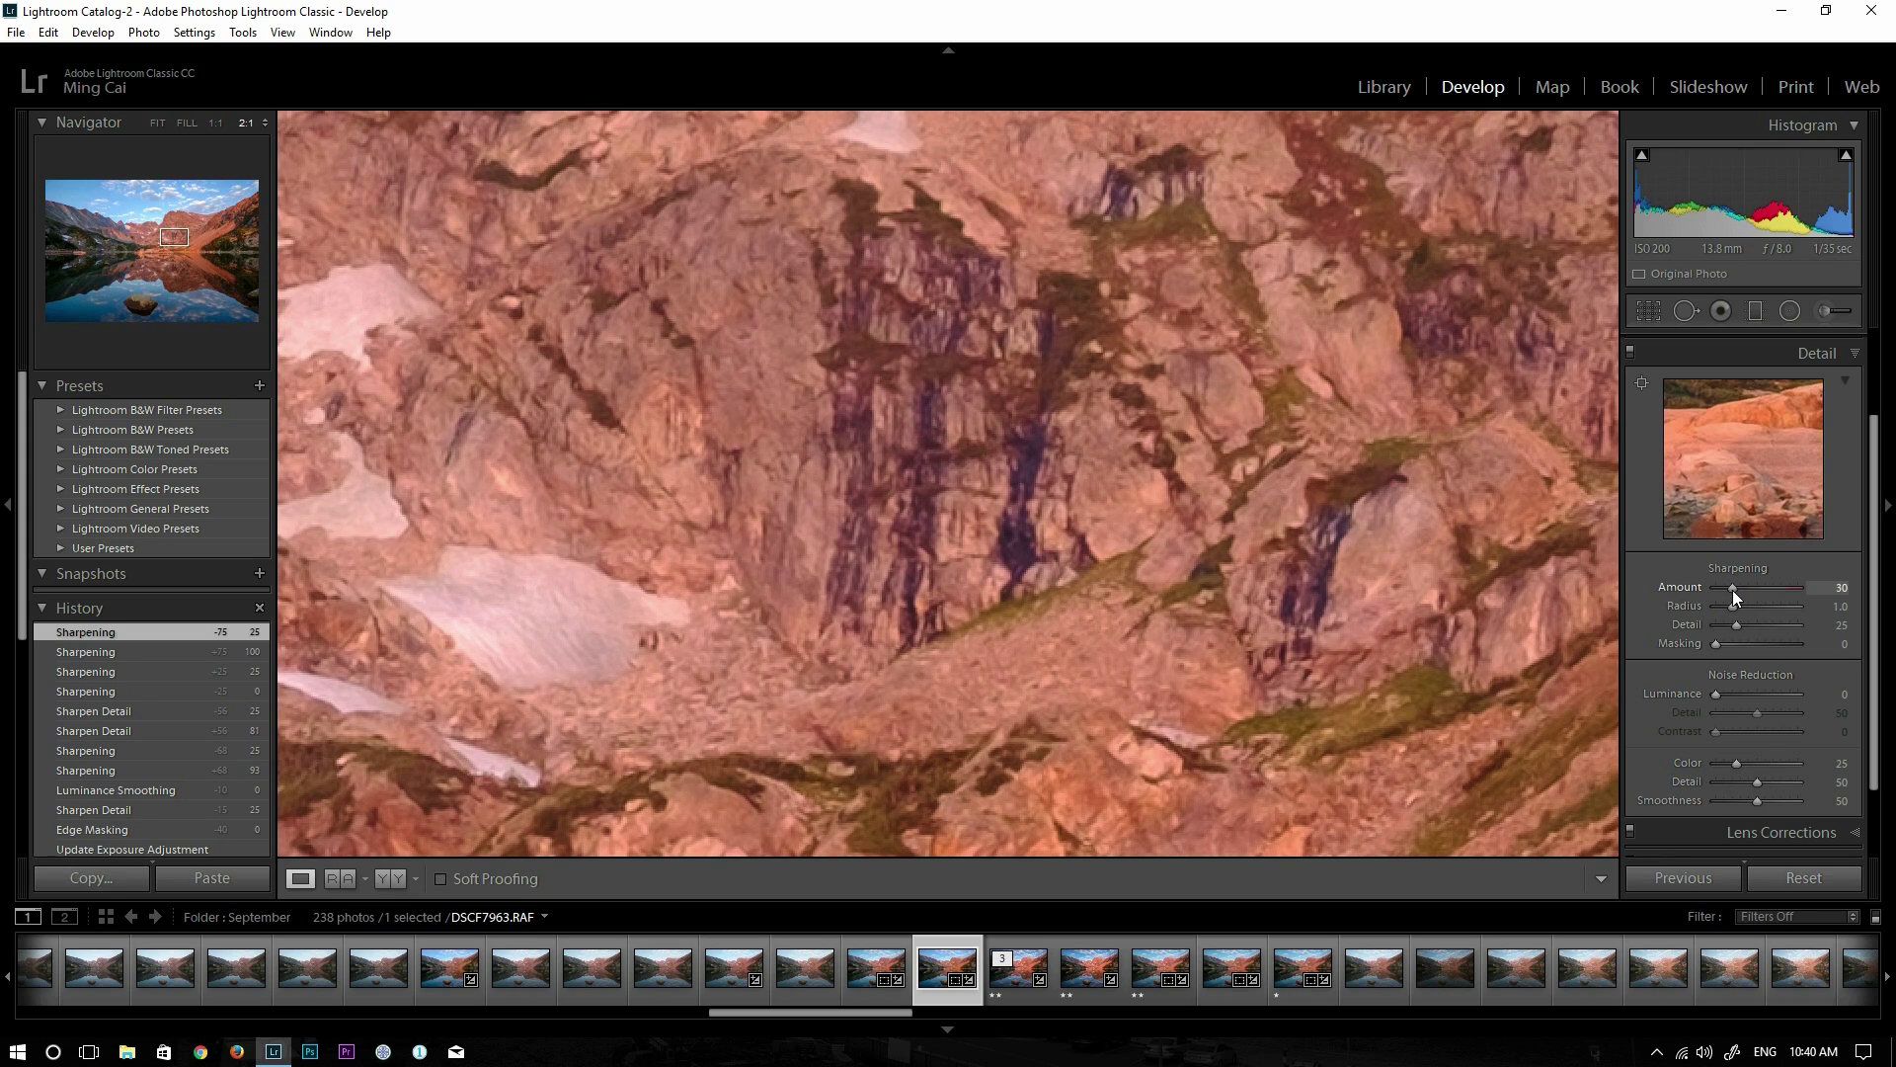
left_click_drag(1764, 589, 1770, 590)
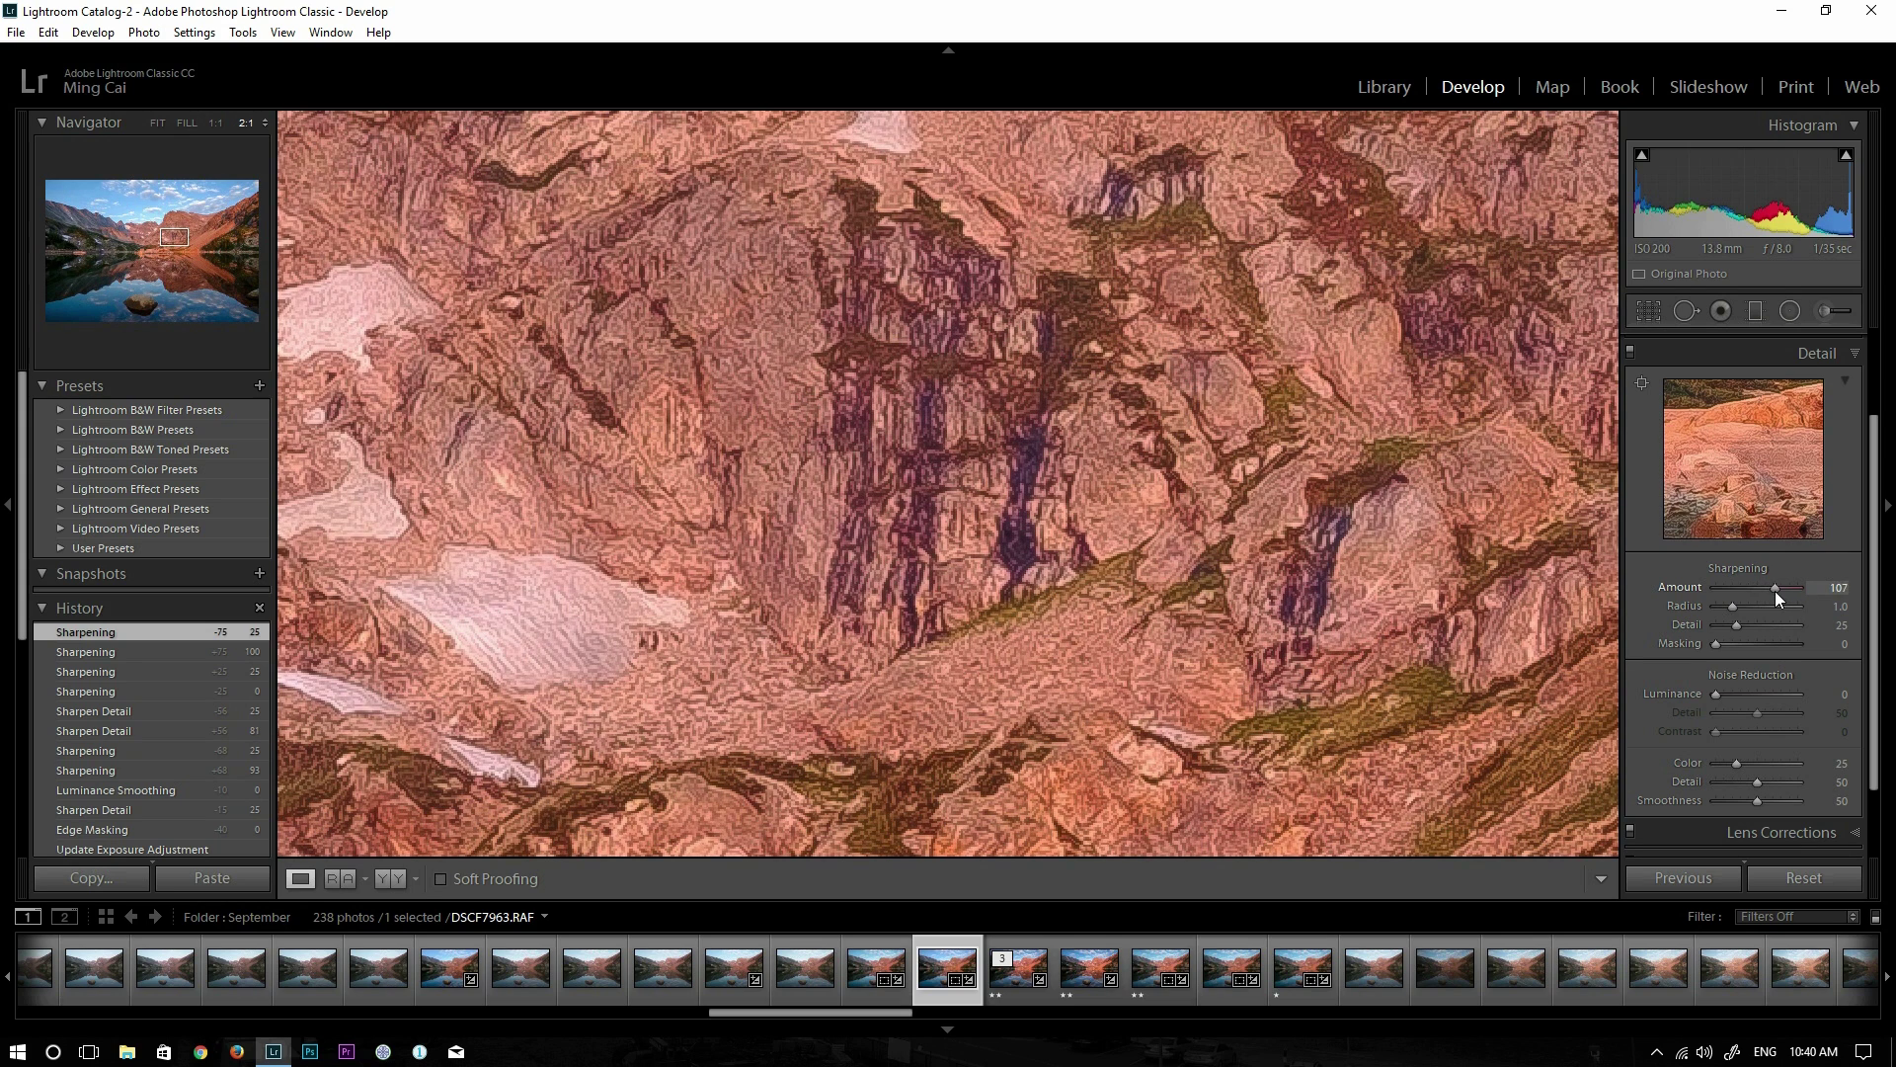
left_click_drag(1775, 591, 1777, 590)
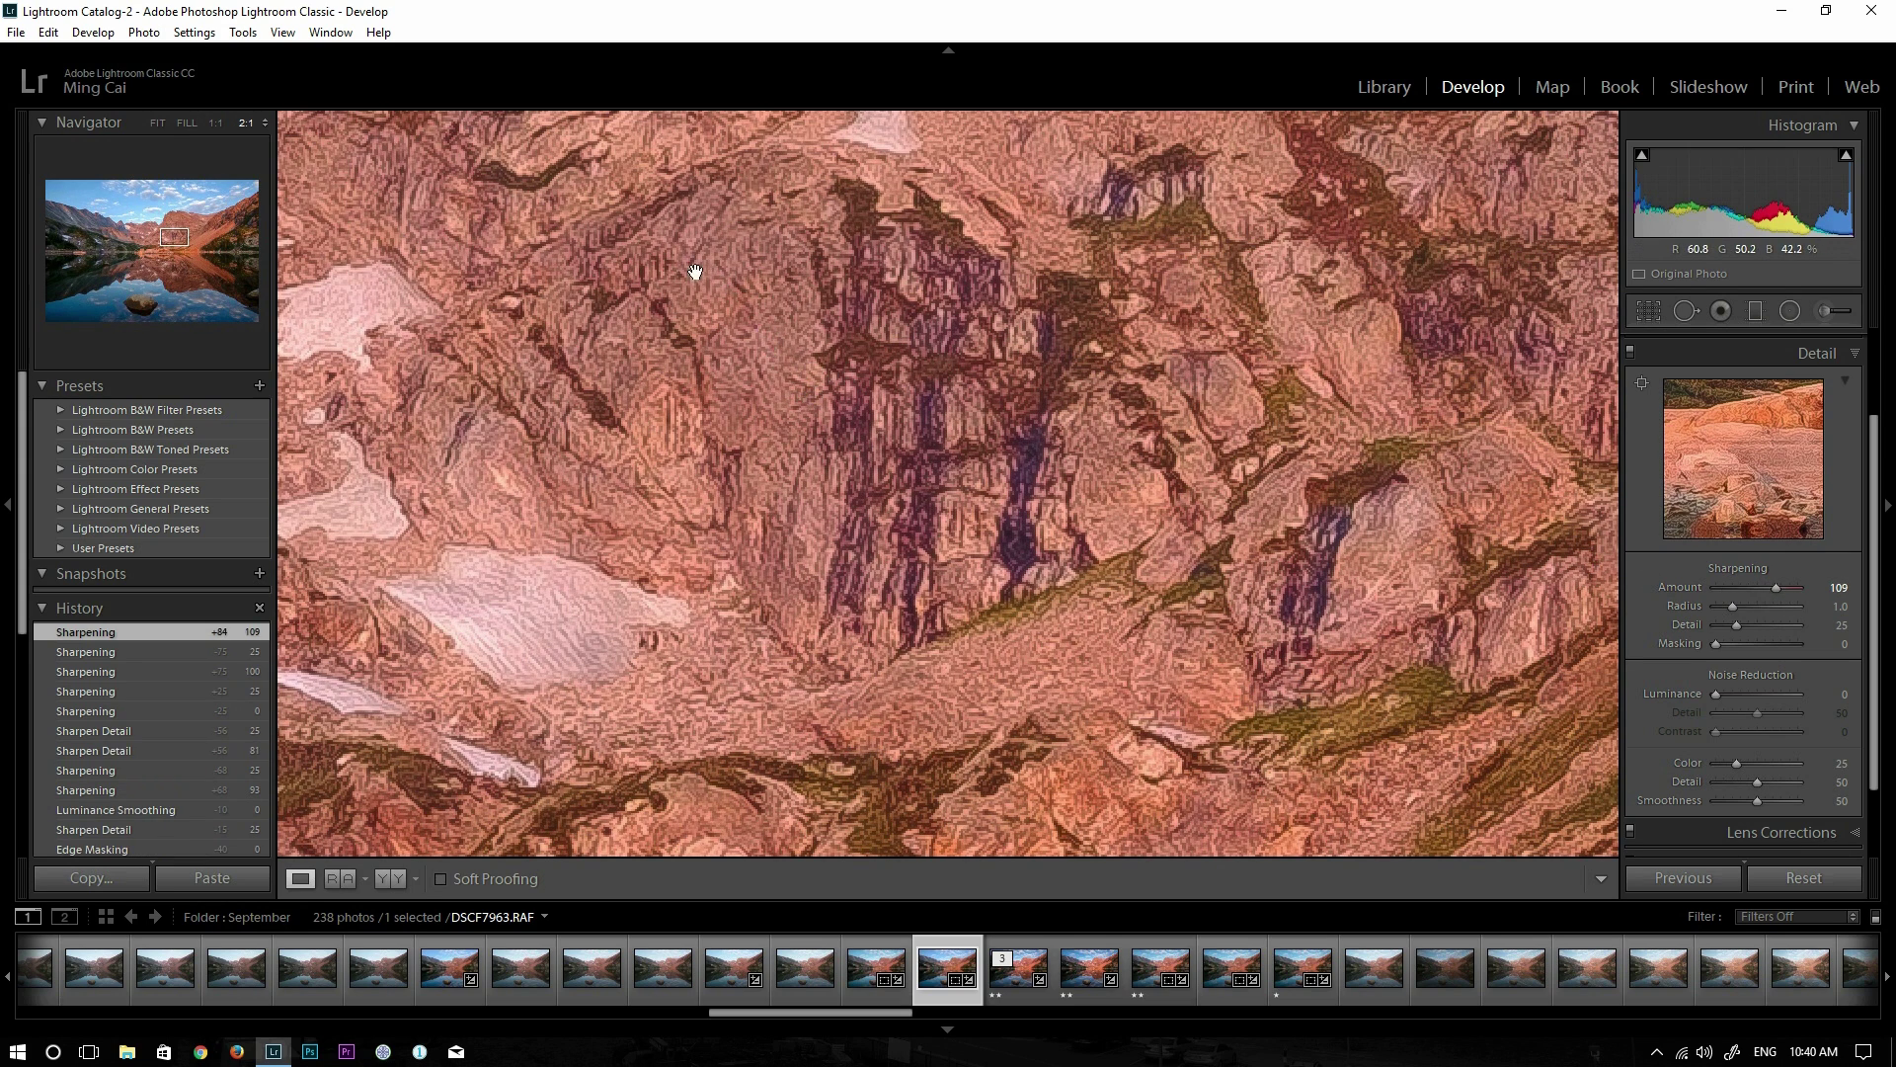
Pan the 2:1 view over the crunchy scree, rocks and forest, then reset Amount to 25
left_click_drag(744, 311, 602, 348)
left_click_drag(939, 422, 820, 405)
left_click_drag(1200, 545, 835, 389)
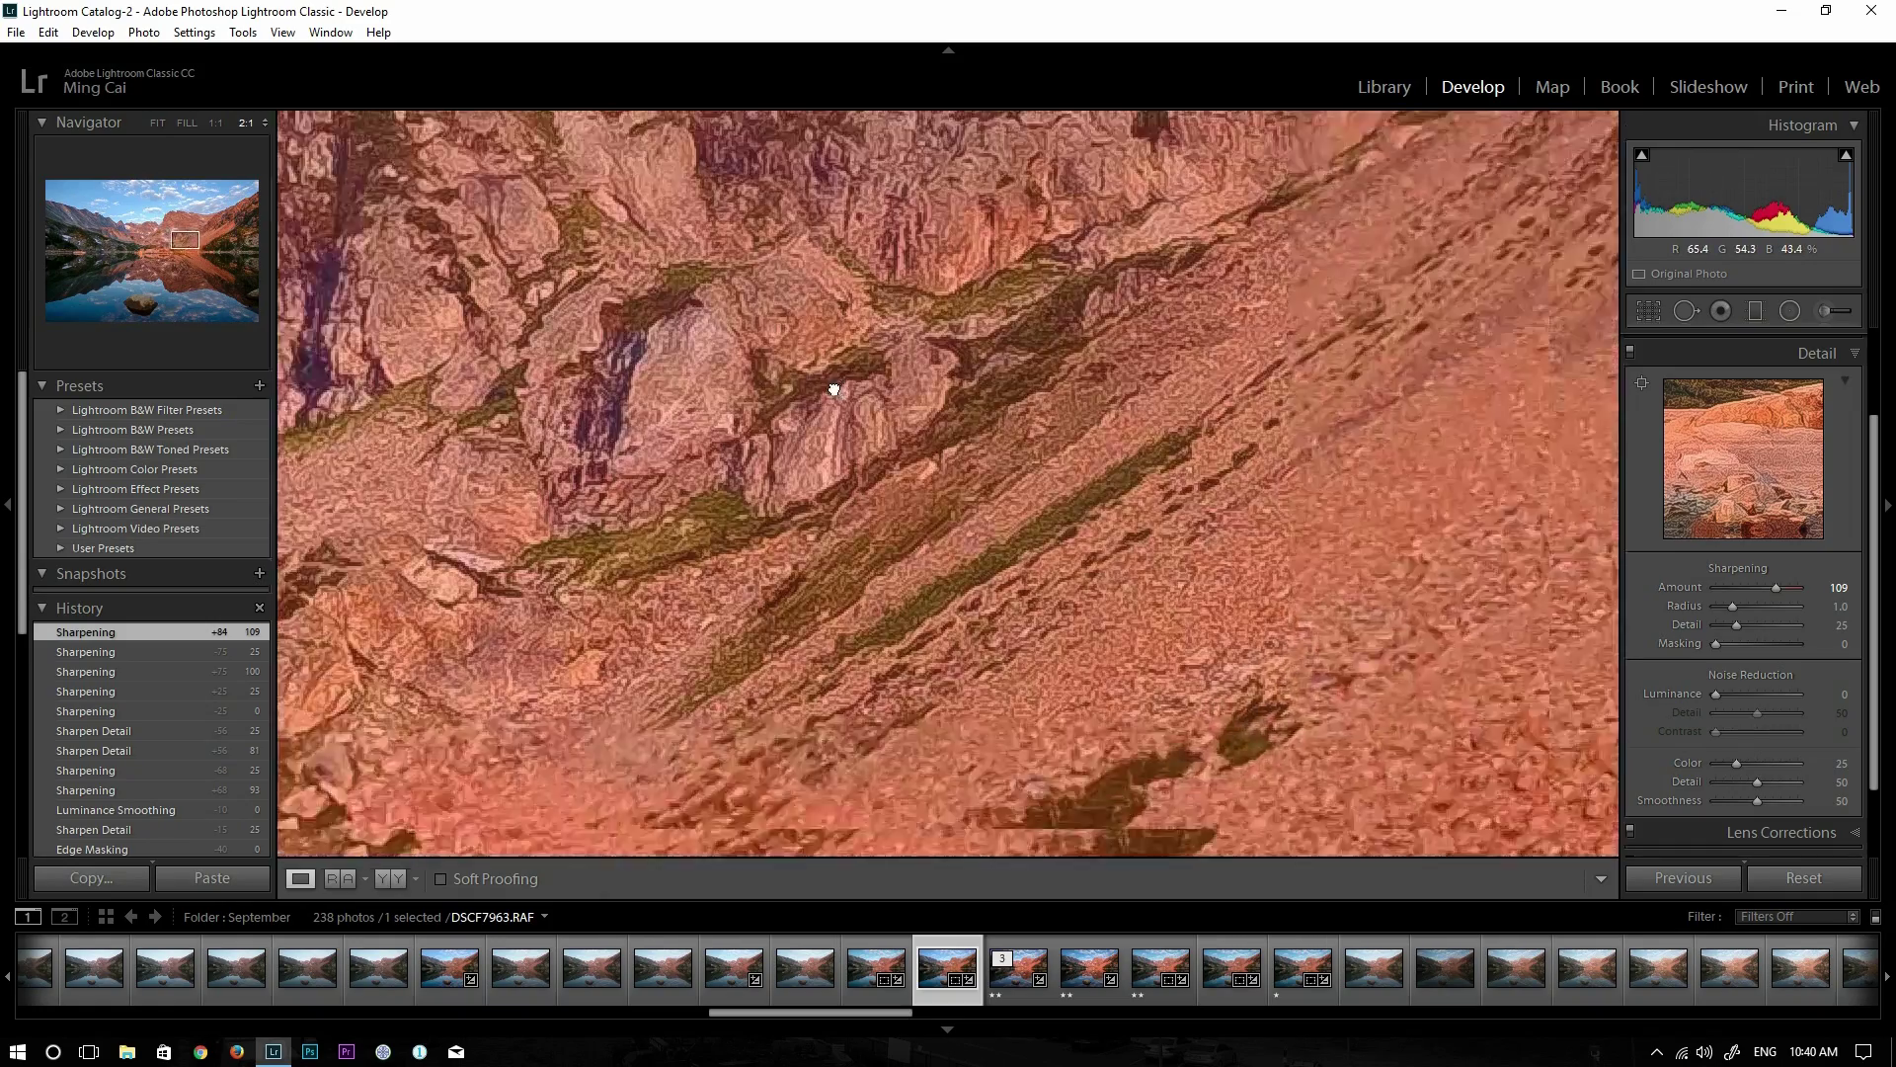
left_click_drag(1109, 478, 1007, 455)
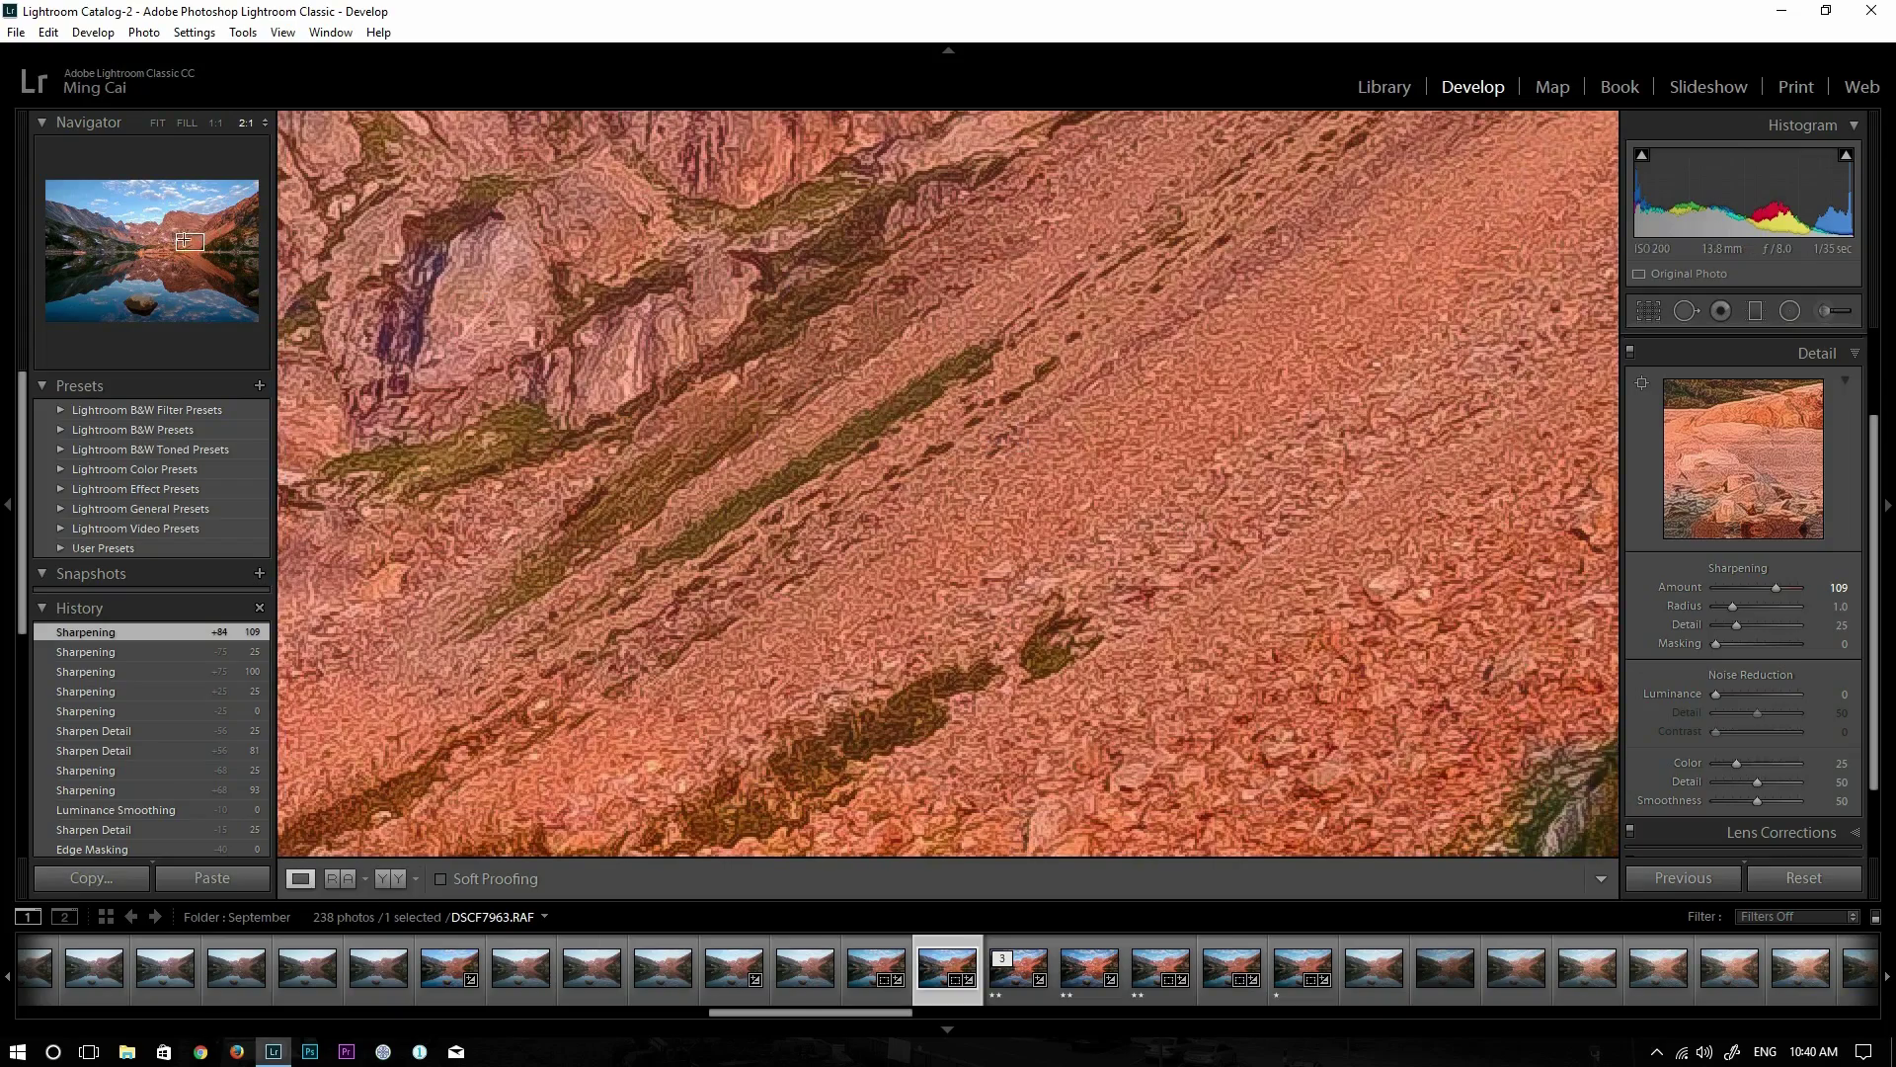
left_click_drag(183, 239, 229, 239)
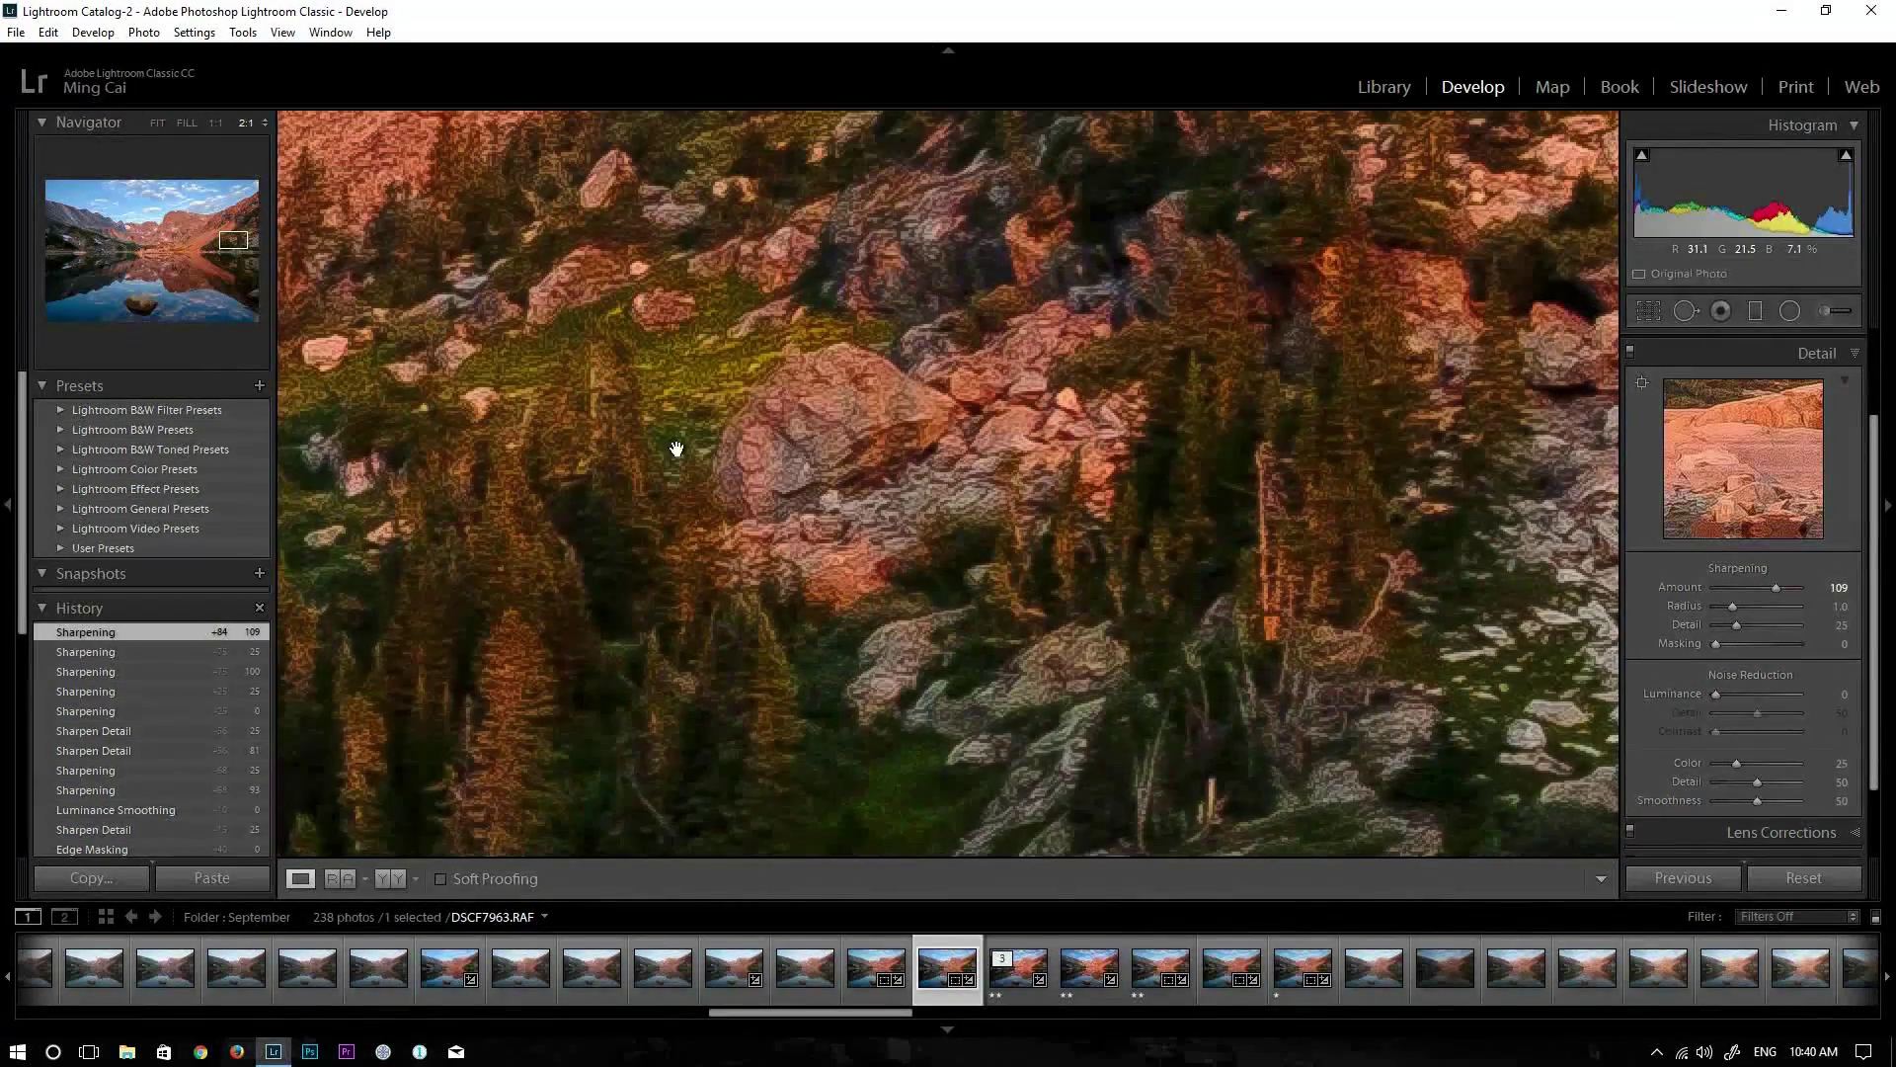
left_click_drag(676, 449, 1050, 330)
left_click_drag(898, 487, 658, 594)
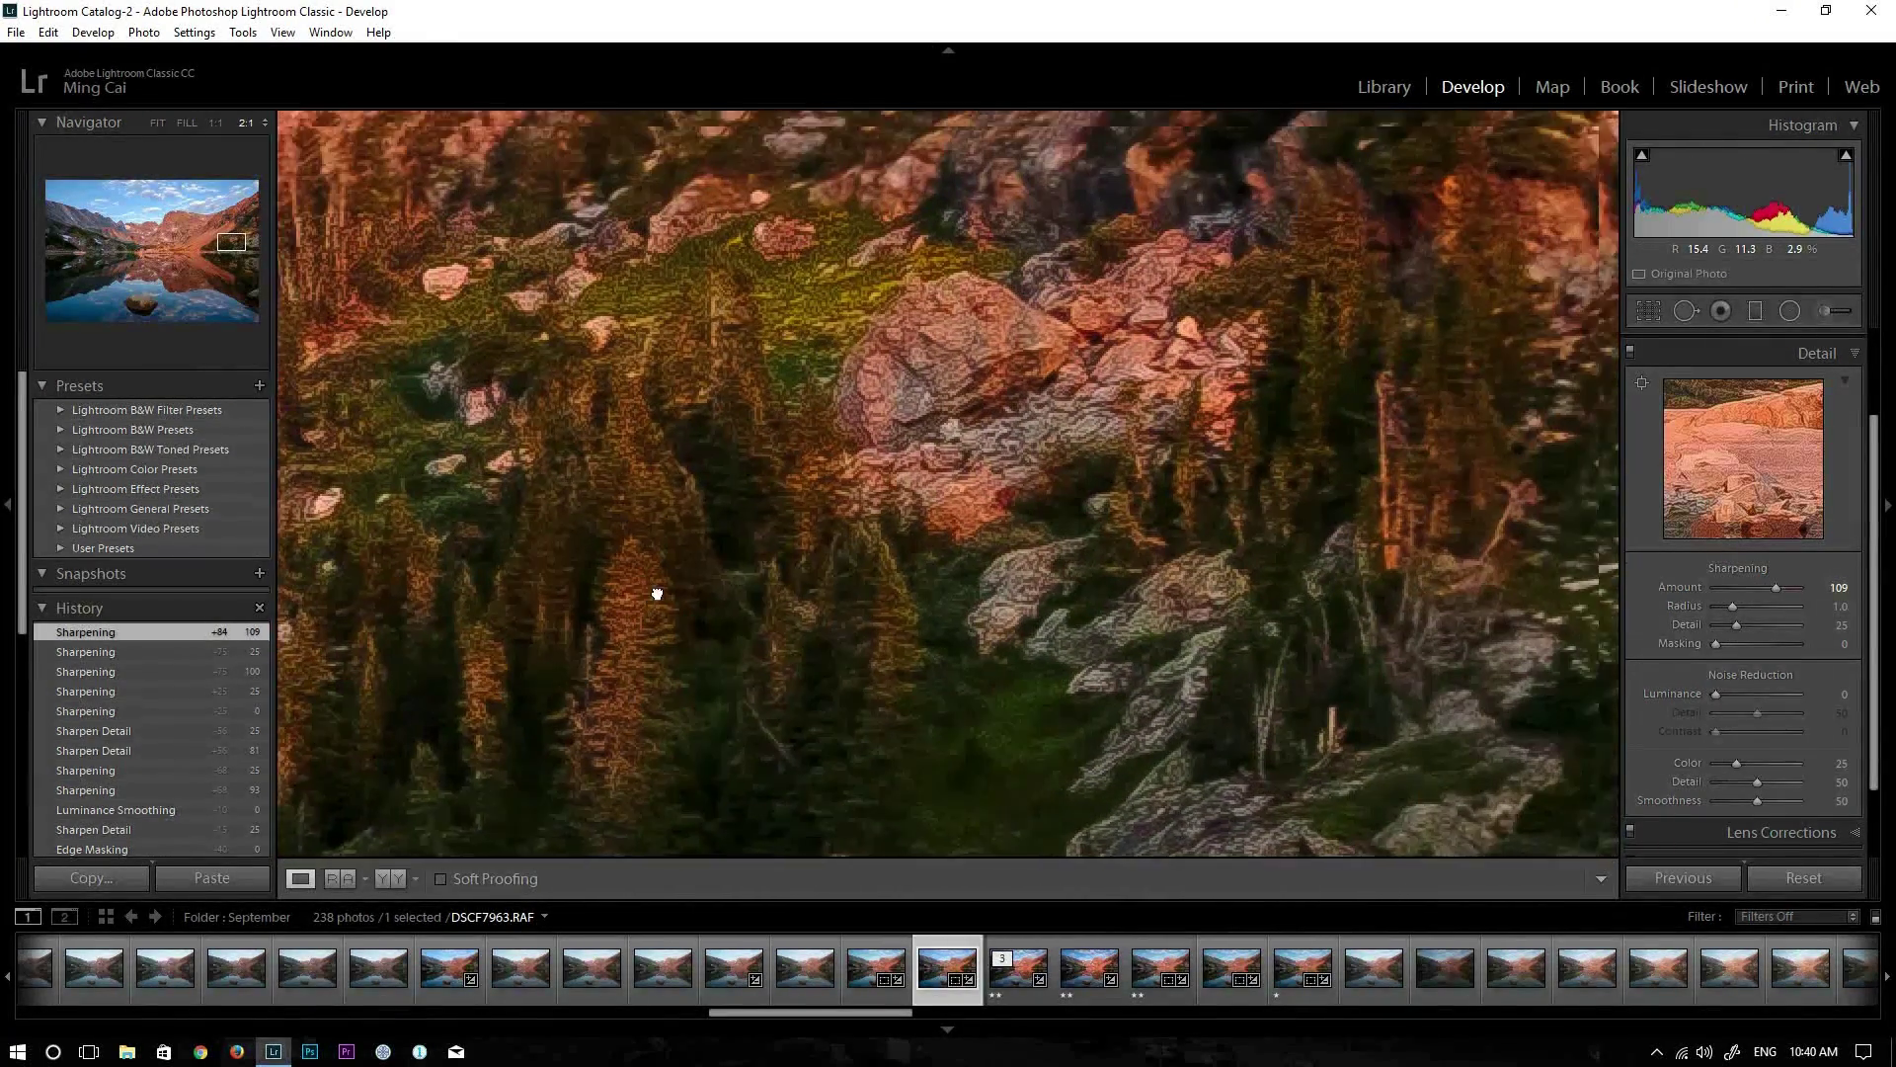
left_click_drag(902, 402, 796, 530)
left_click_drag(971, 405, 876, 465)
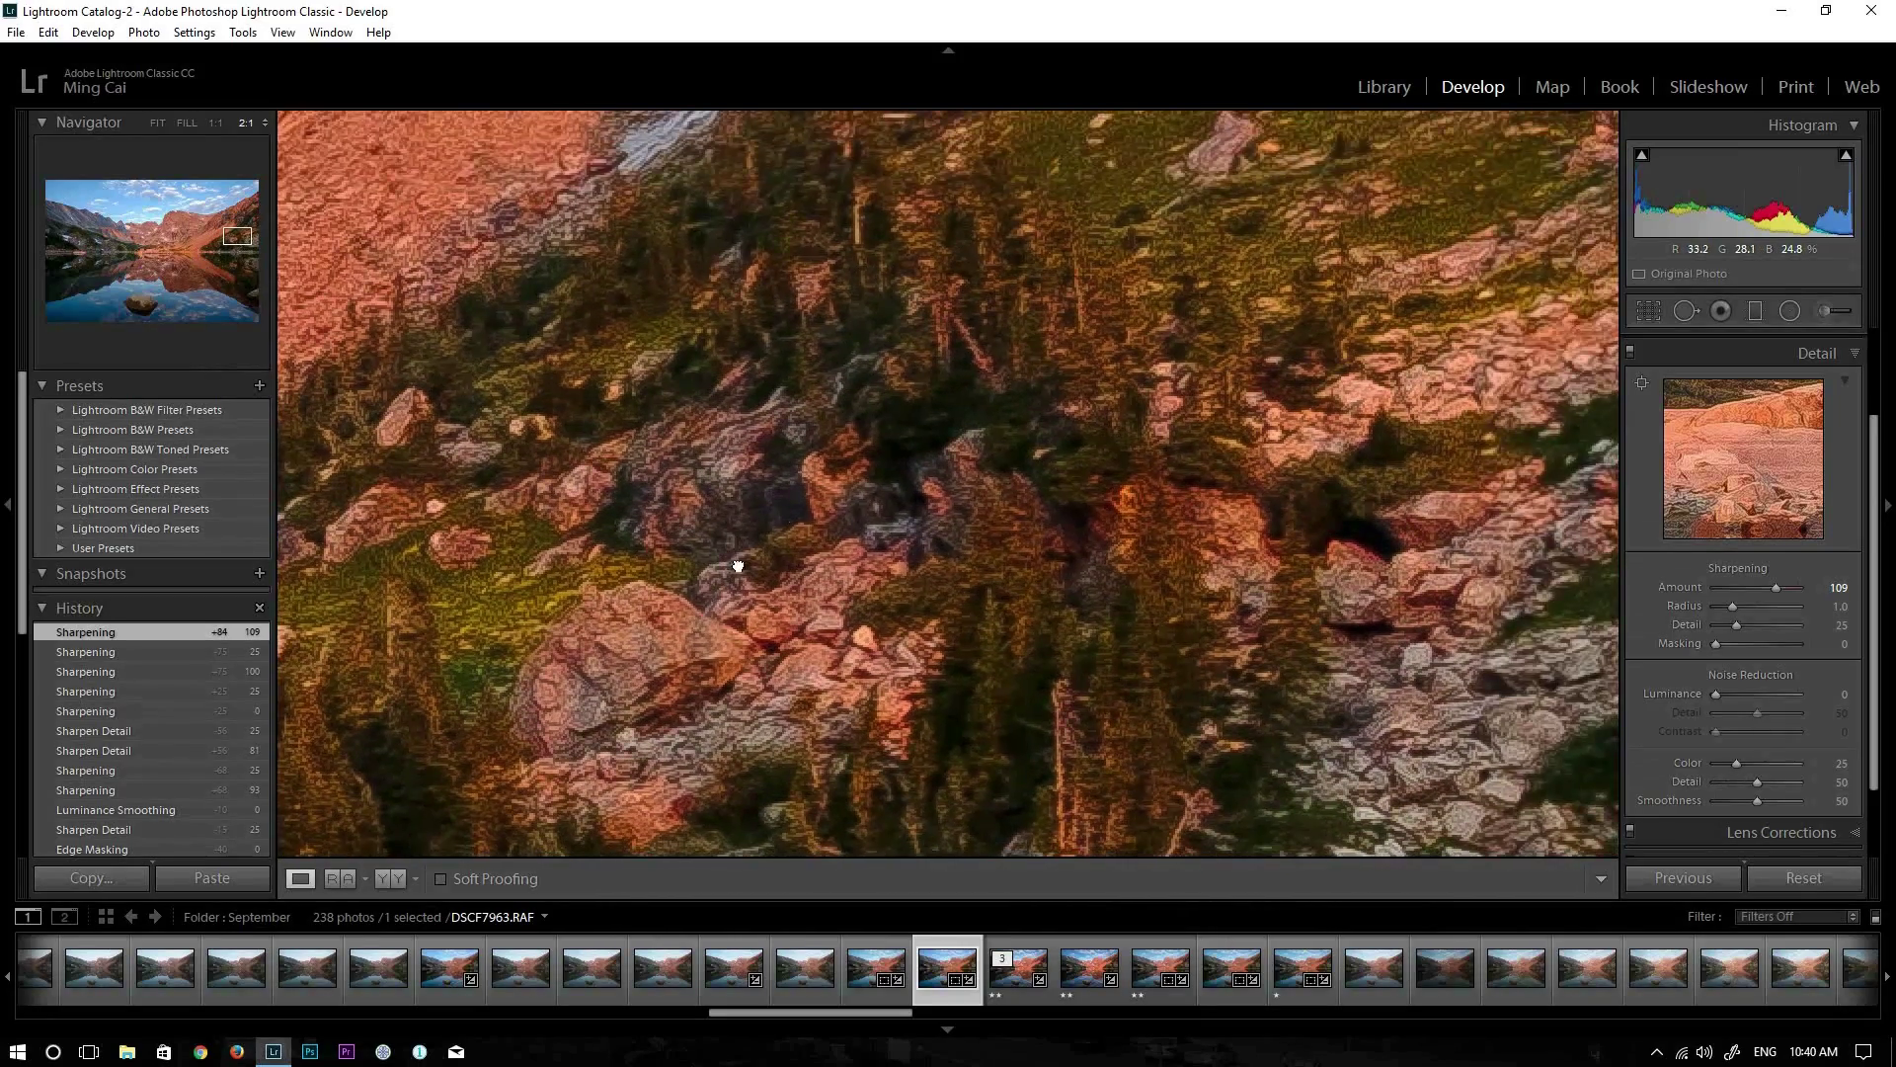
left_click_drag(715, 567, 1087, 474)
left_click_drag(850, 435, 1086, 533)
left_click_drag(865, 501, 917, 479)
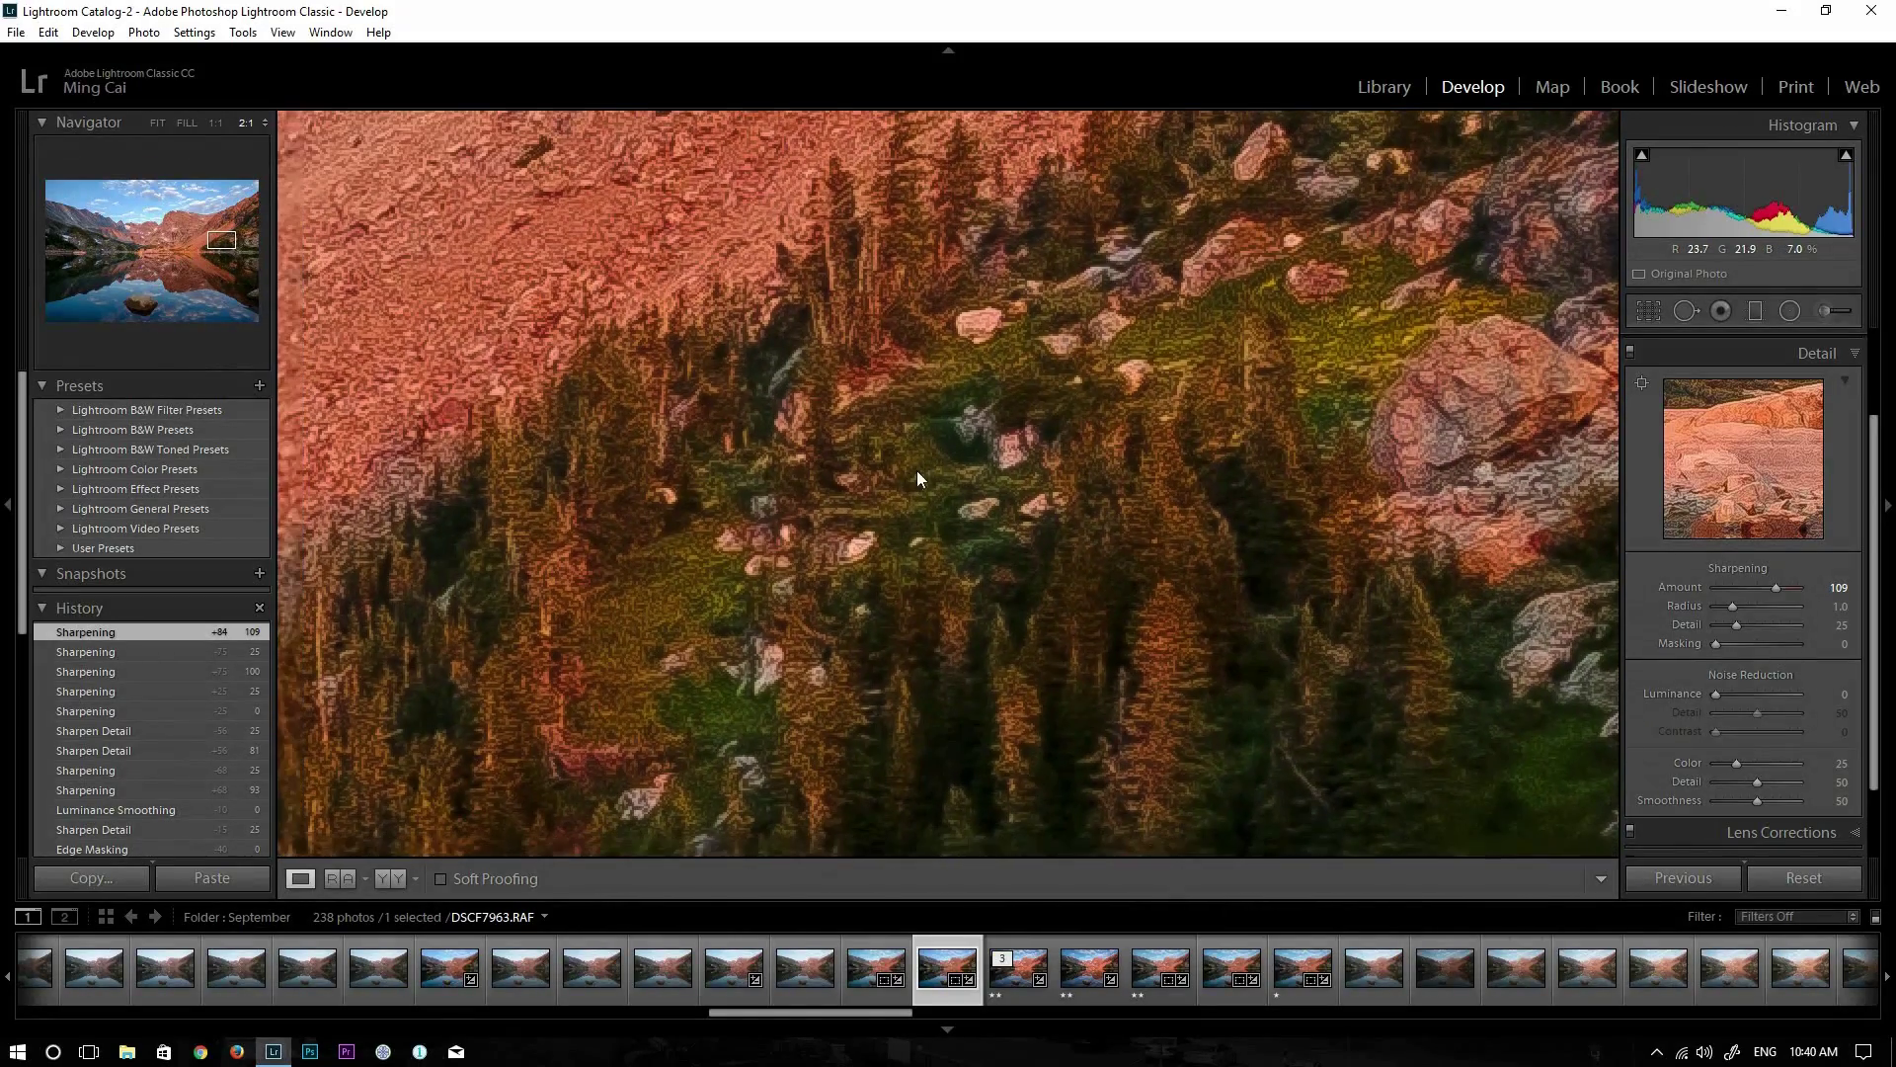
double_click(1775, 589)
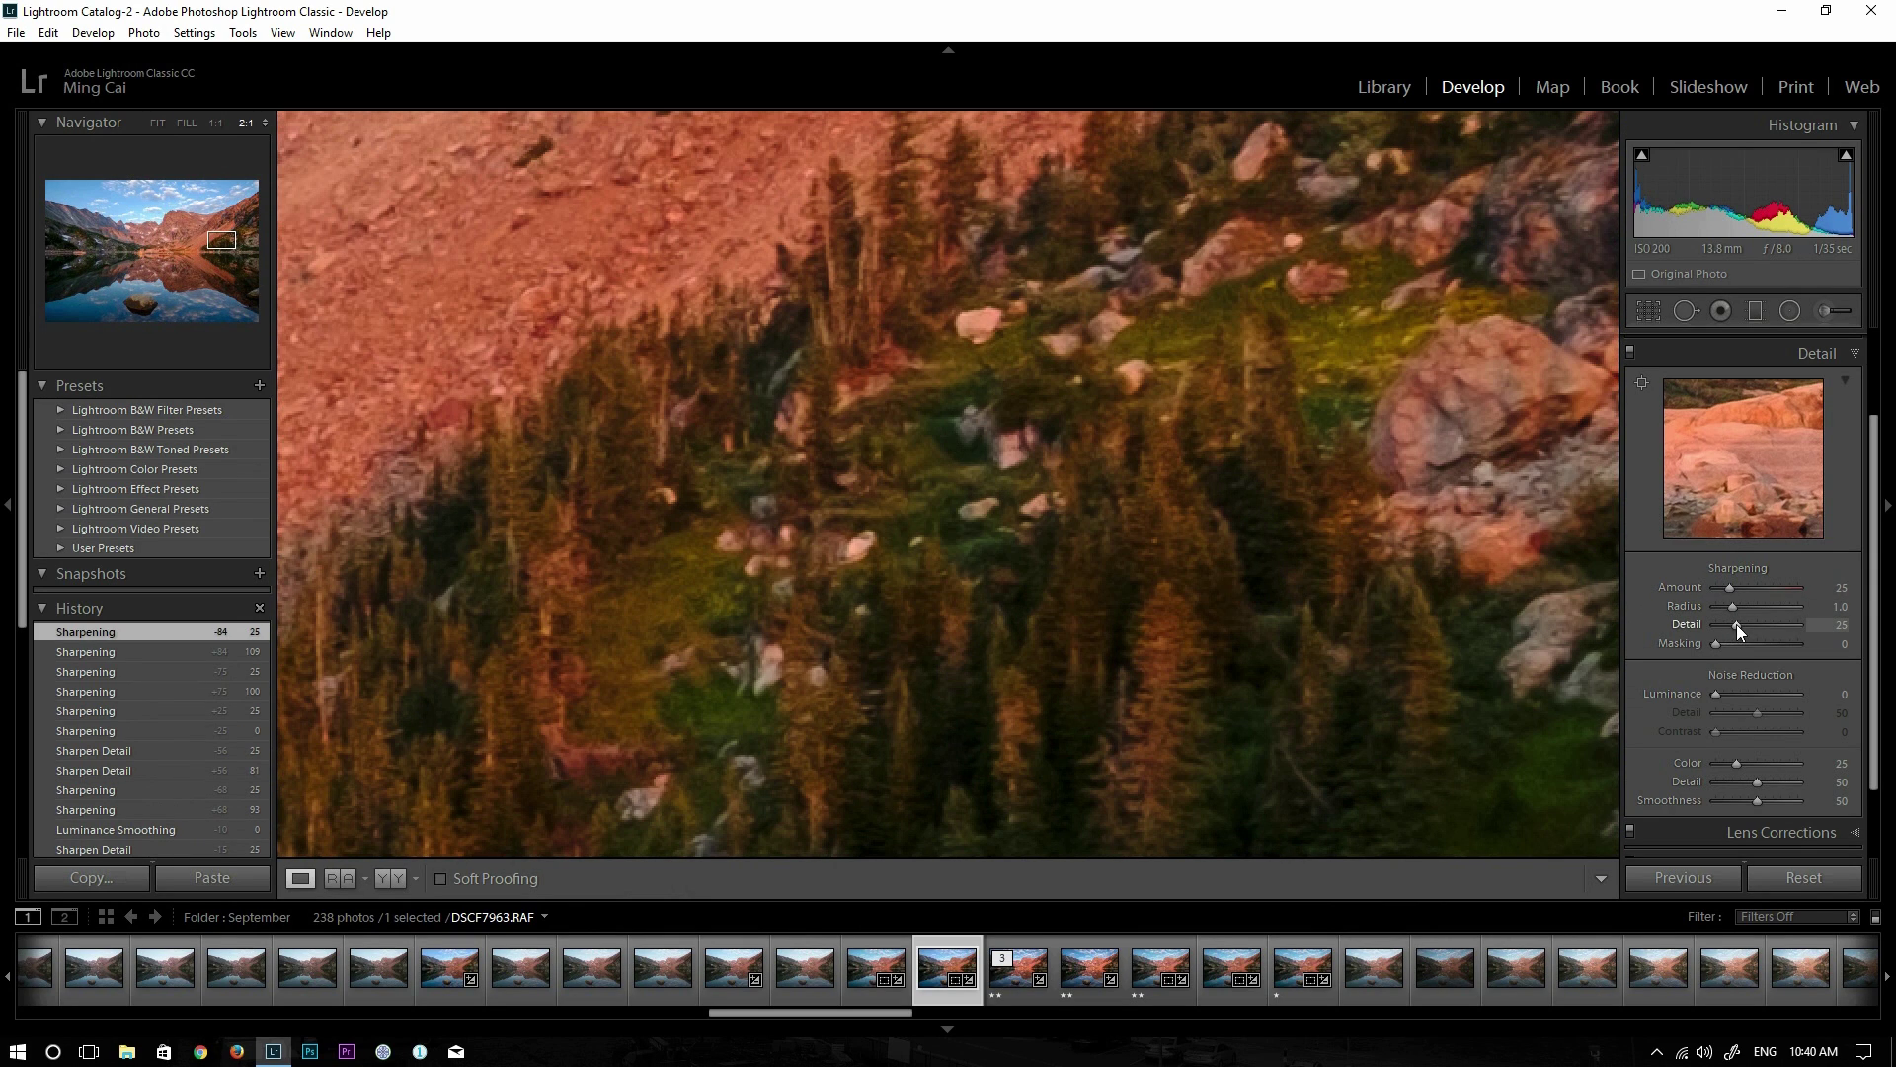
Raise sharpening Detail to 90 and pan across the trees and forested hillside
left_click_drag(1736, 628, 1784, 625)
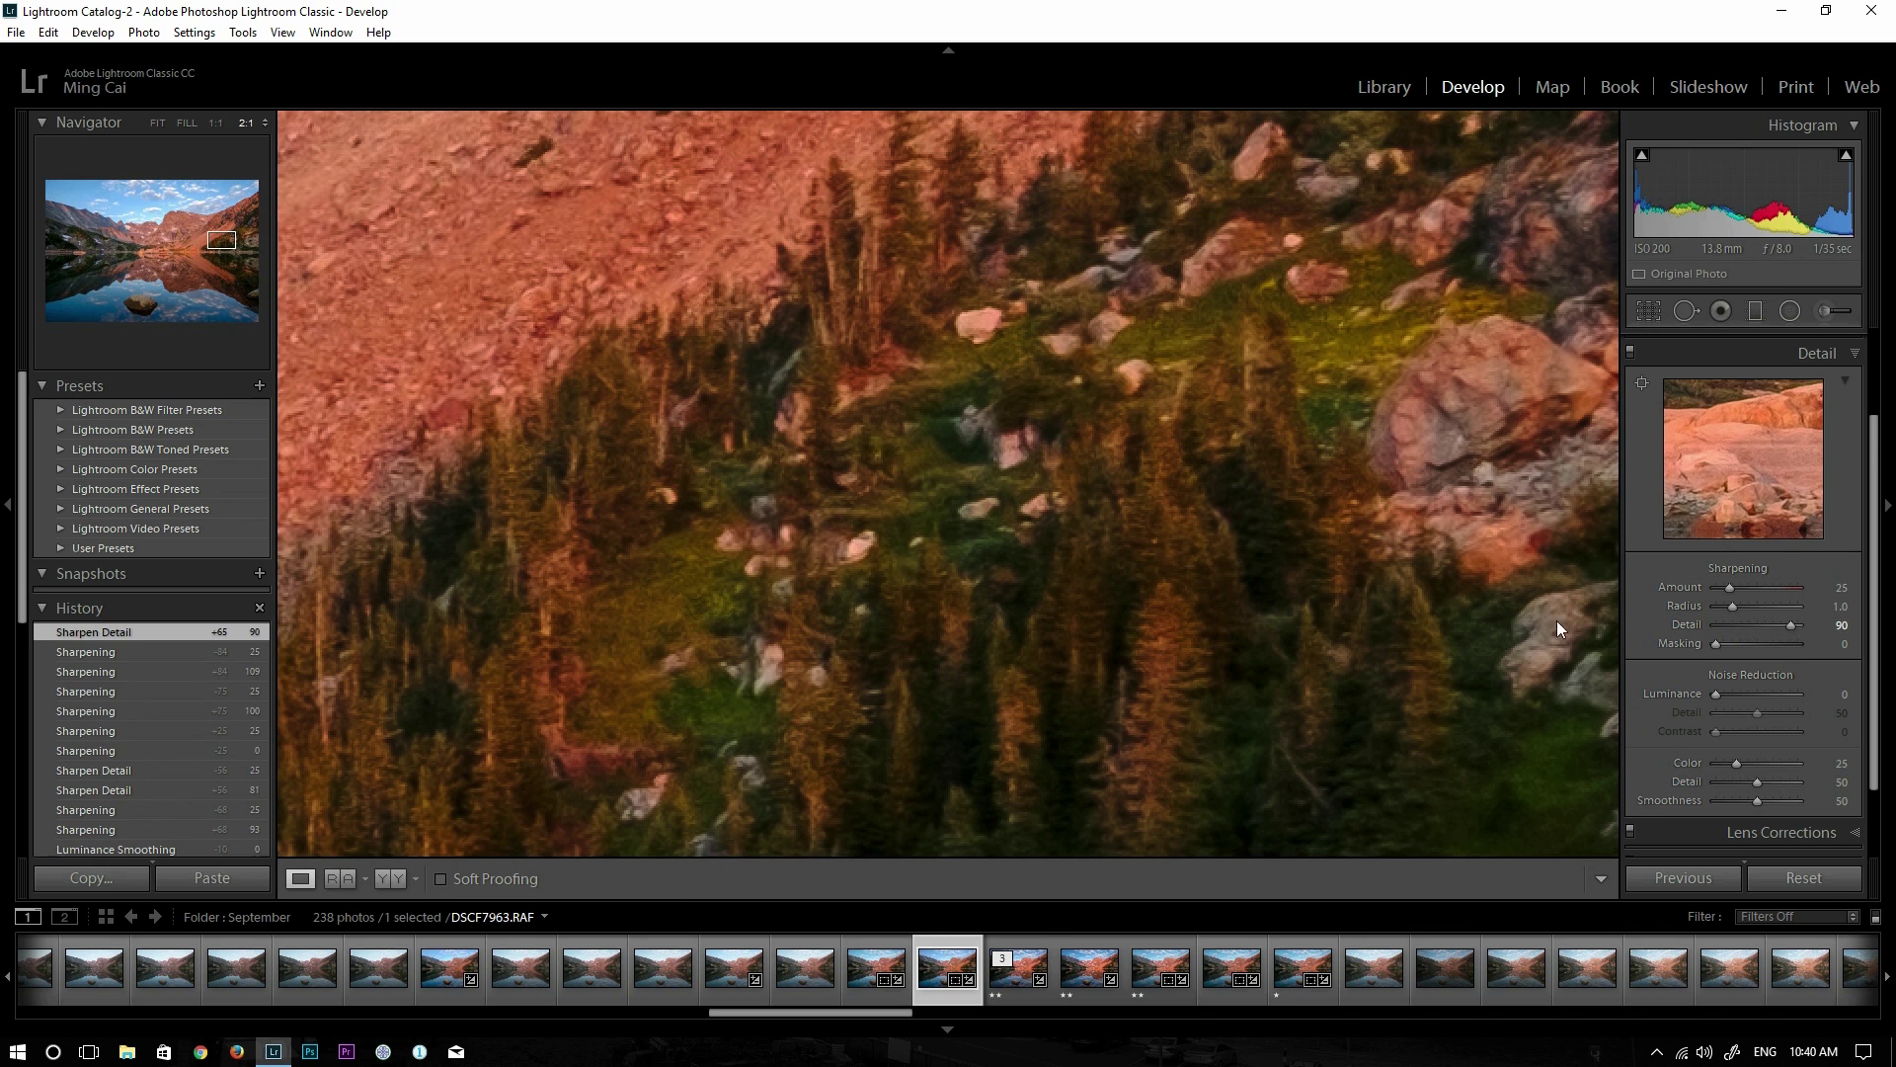
left_click_drag(1234, 597, 885, 419)
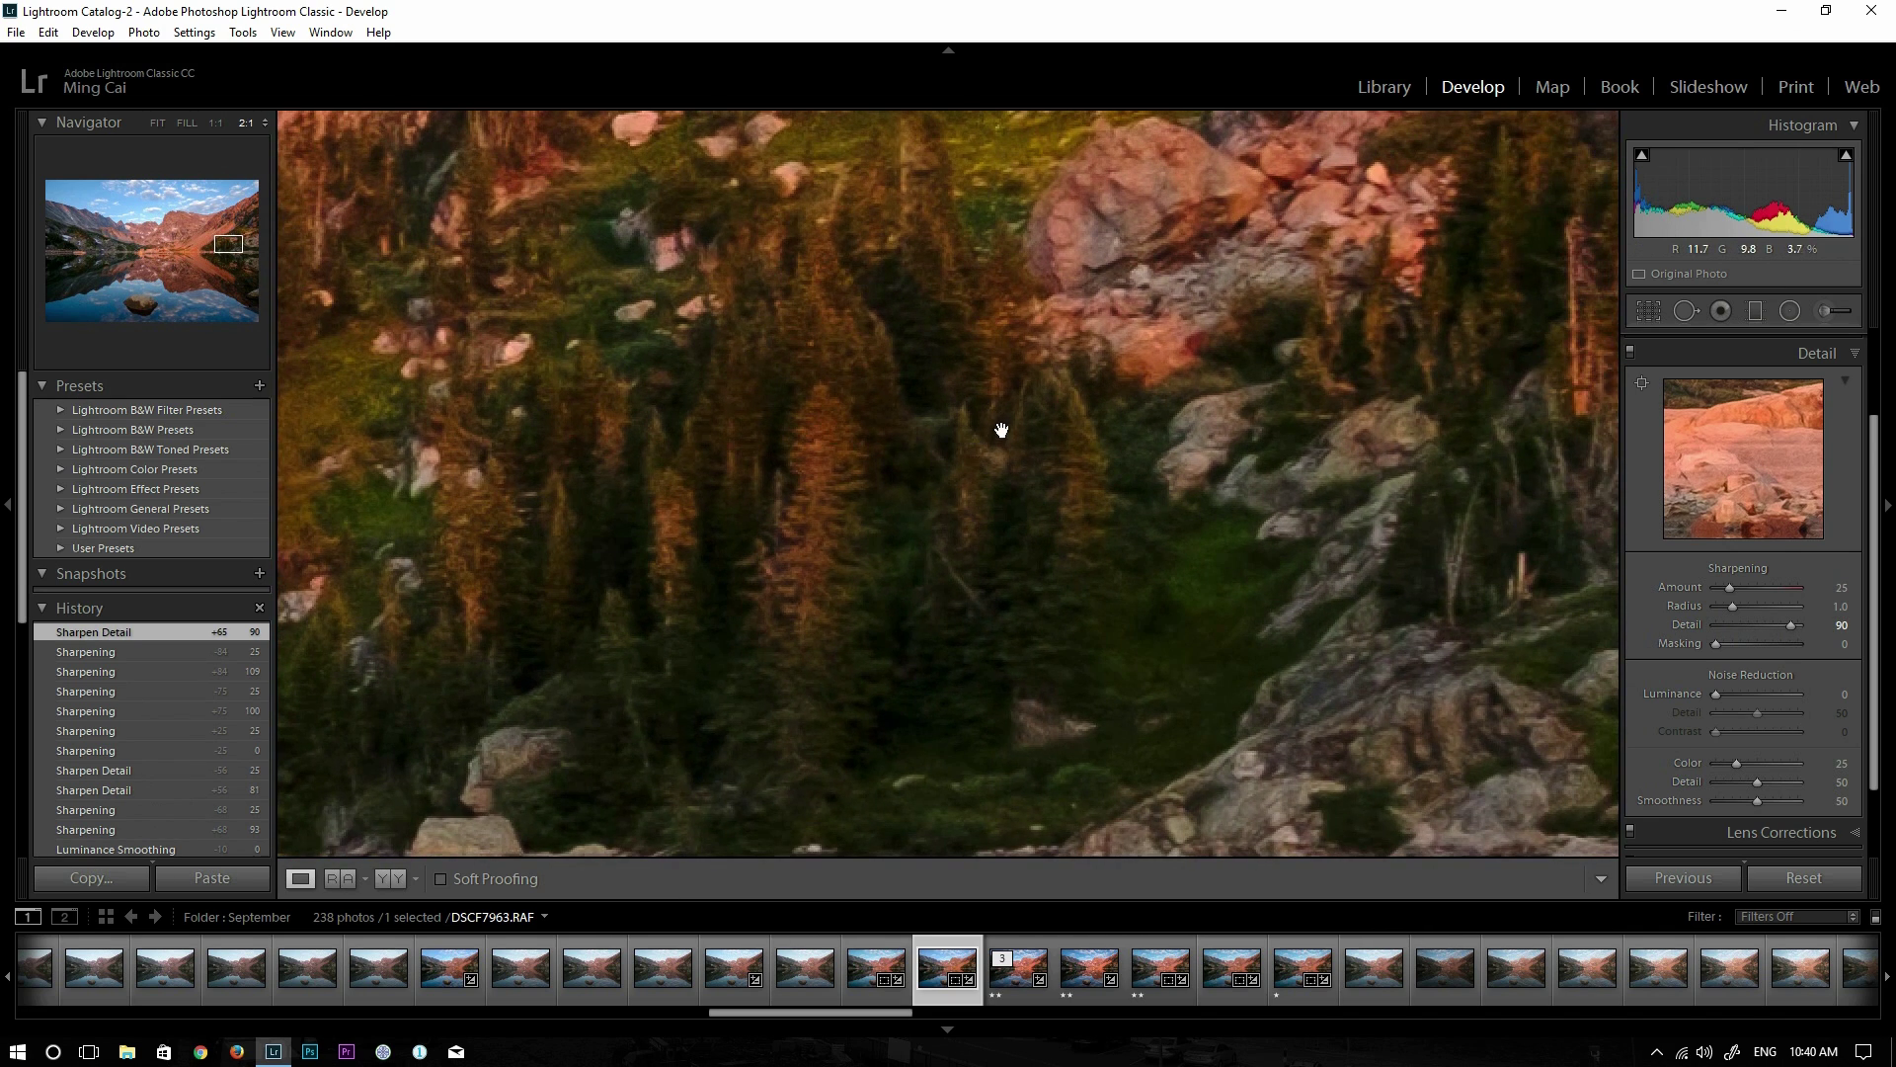
left_click_drag(998, 424, 945, 640)
left_click_drag(991, 458, 1080, 543)
left_click_drag(764, 503, 965, 508)
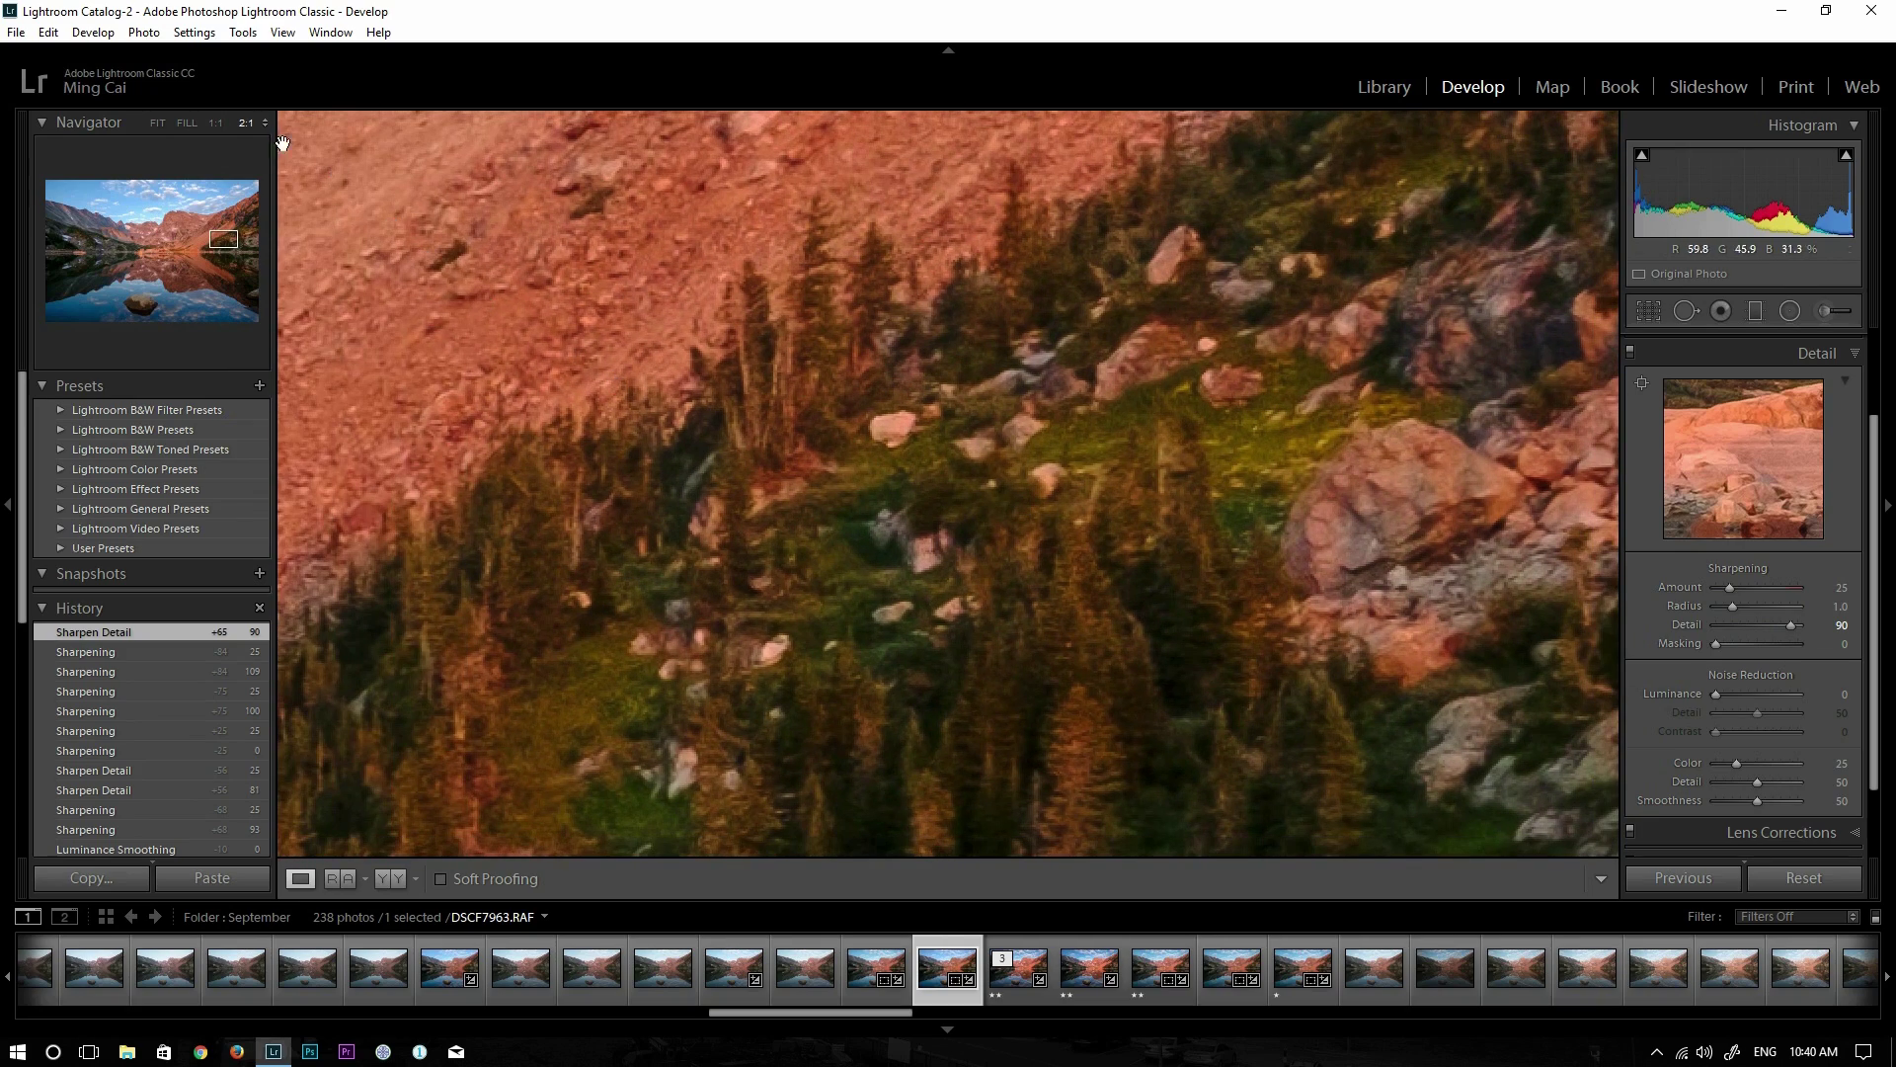
Inspect the scree slope and cliff snowfields at 1:1, then magnify to 2:1
left_click(215, 122)
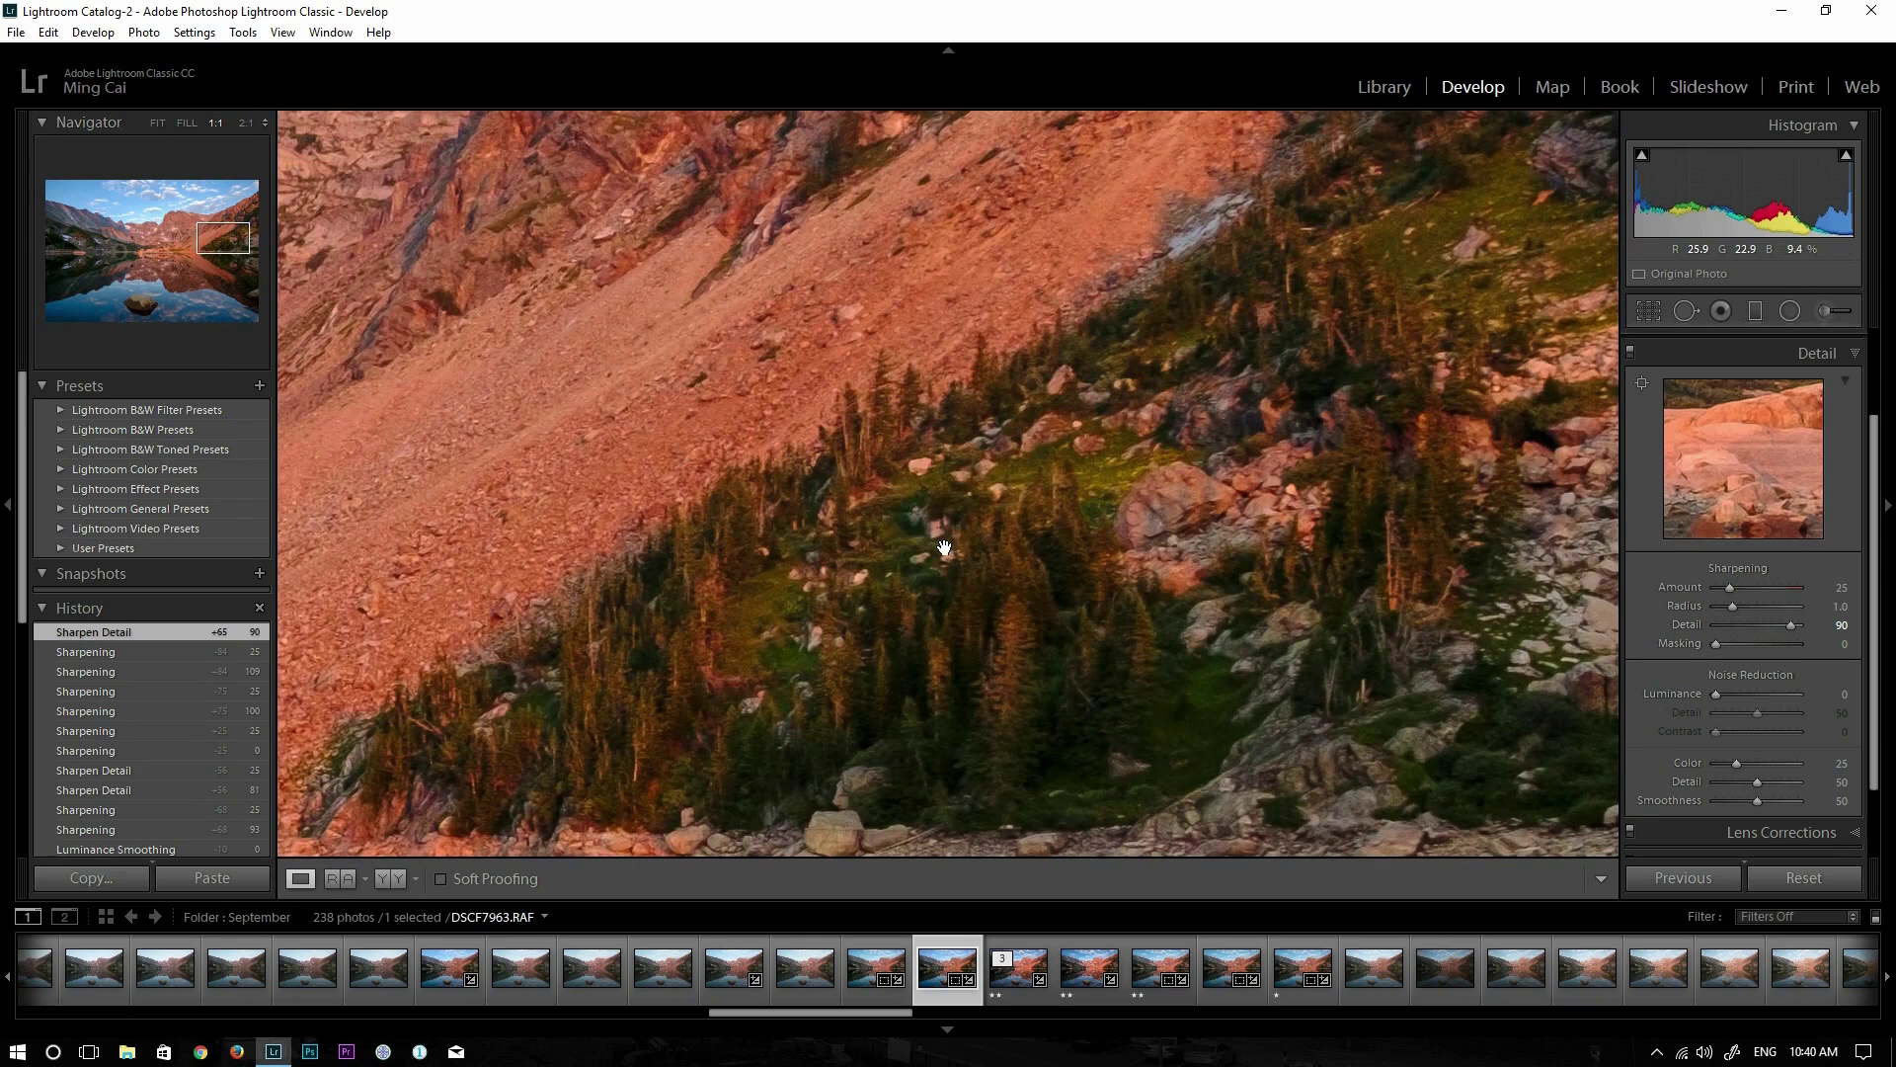
left_click_drag(691, 481, 1265, 554)
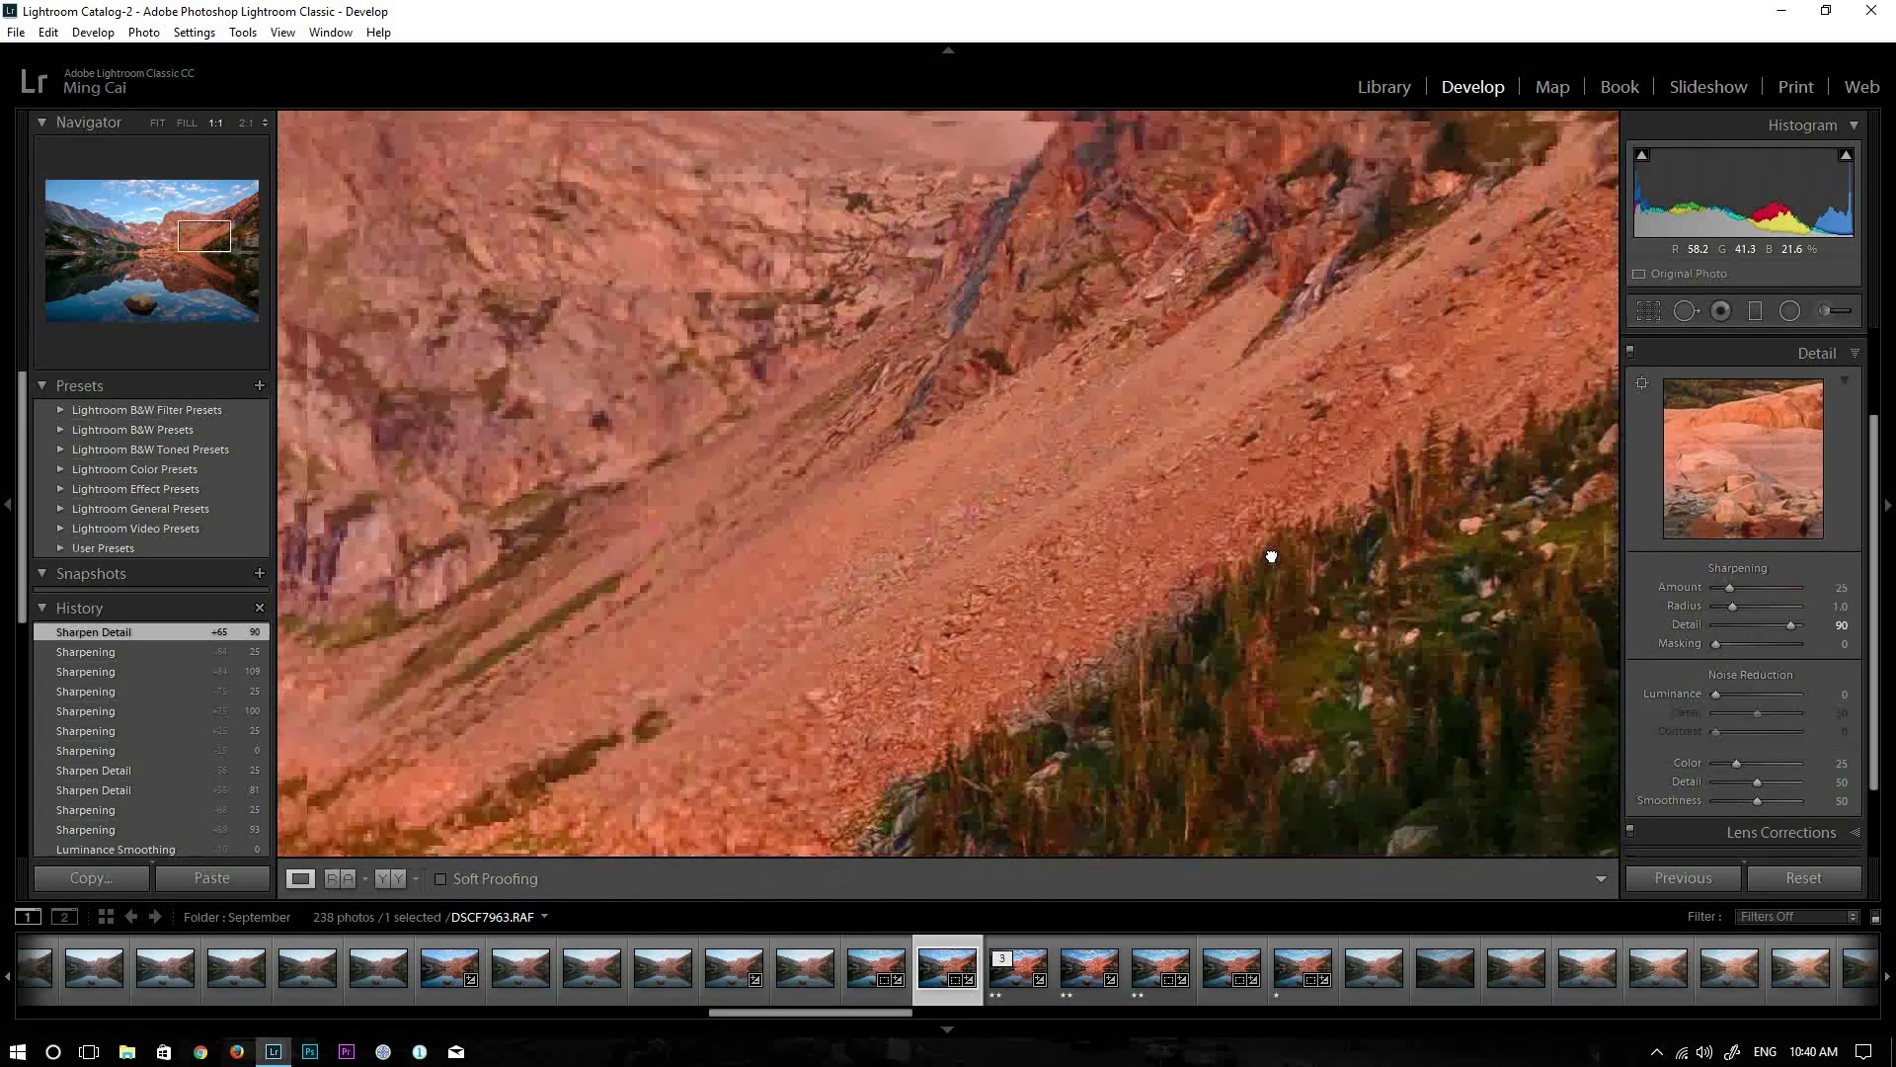
left_click_drag(493, 464, 931, 503)
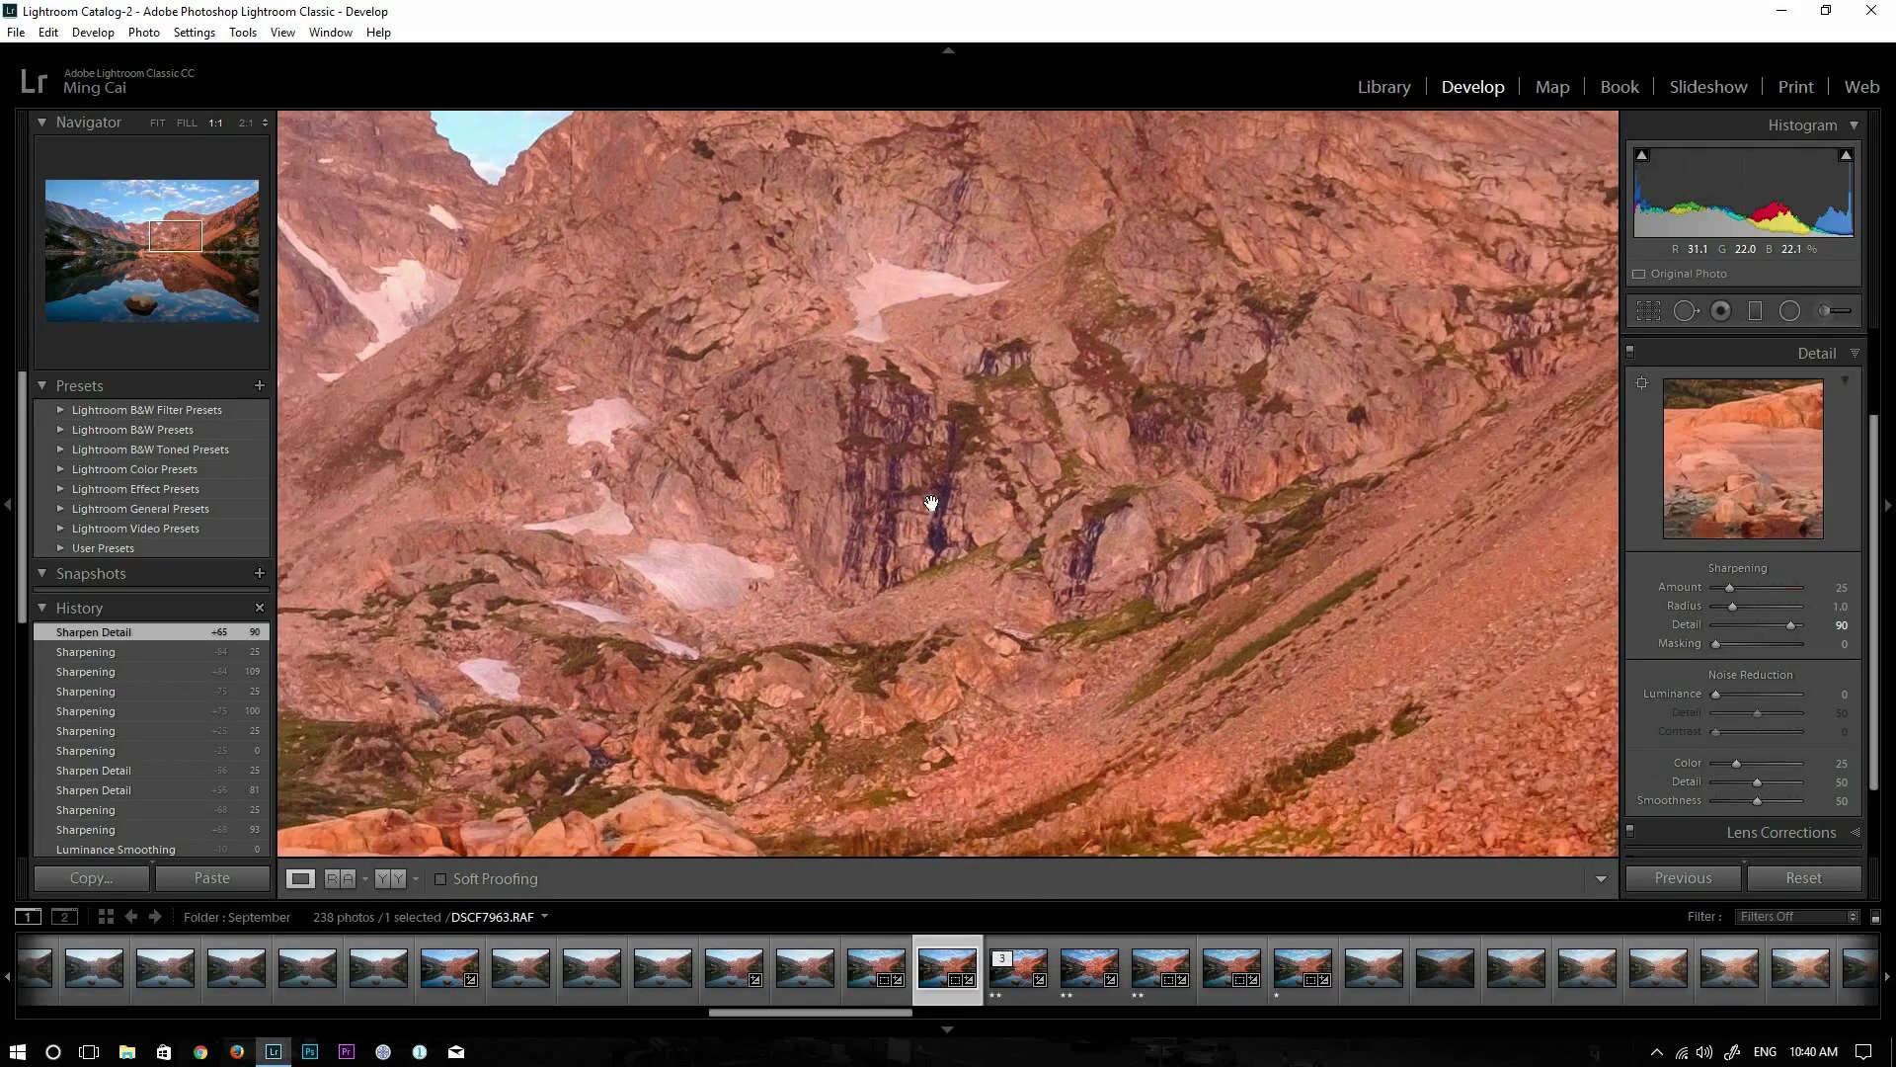
left_click(246, 122)
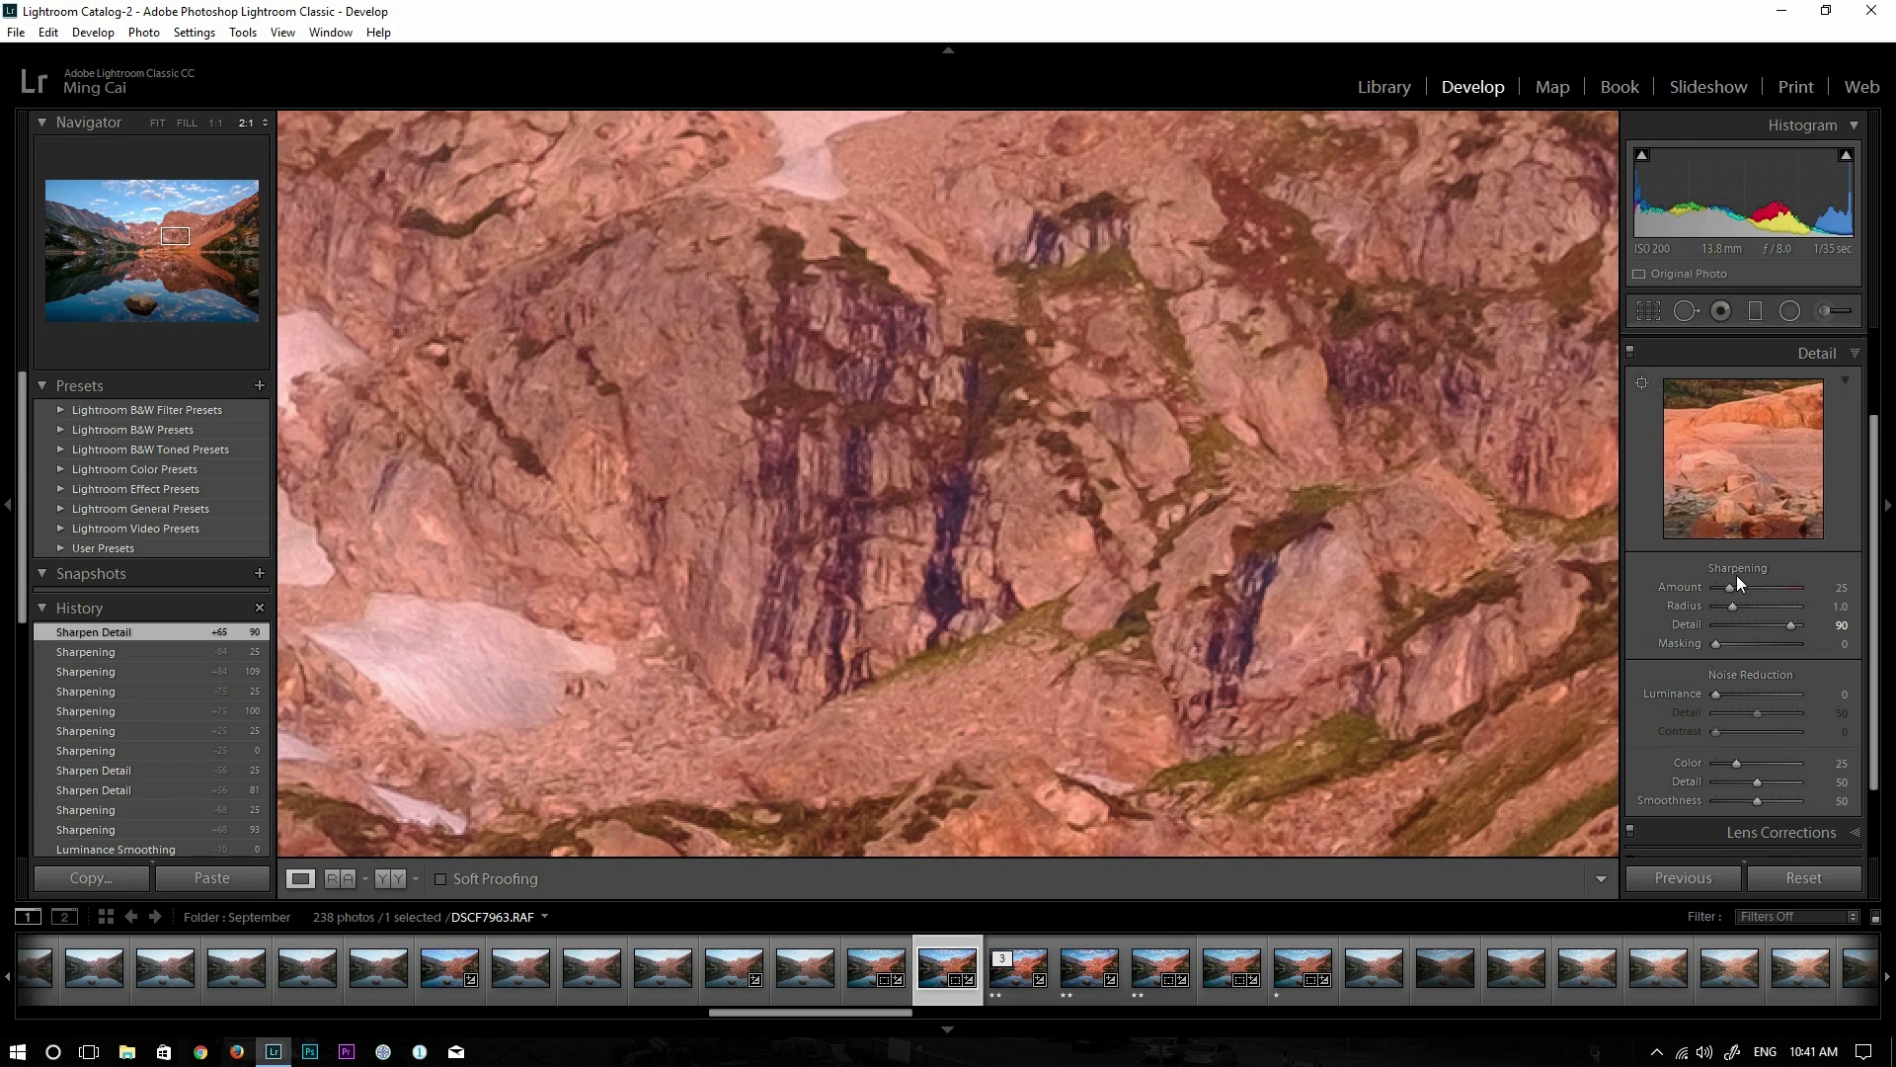
Drop sharpening Amount from 25 to 0 and return the view to 1:1
left_click_drag(1729, 586, 1704, 582)
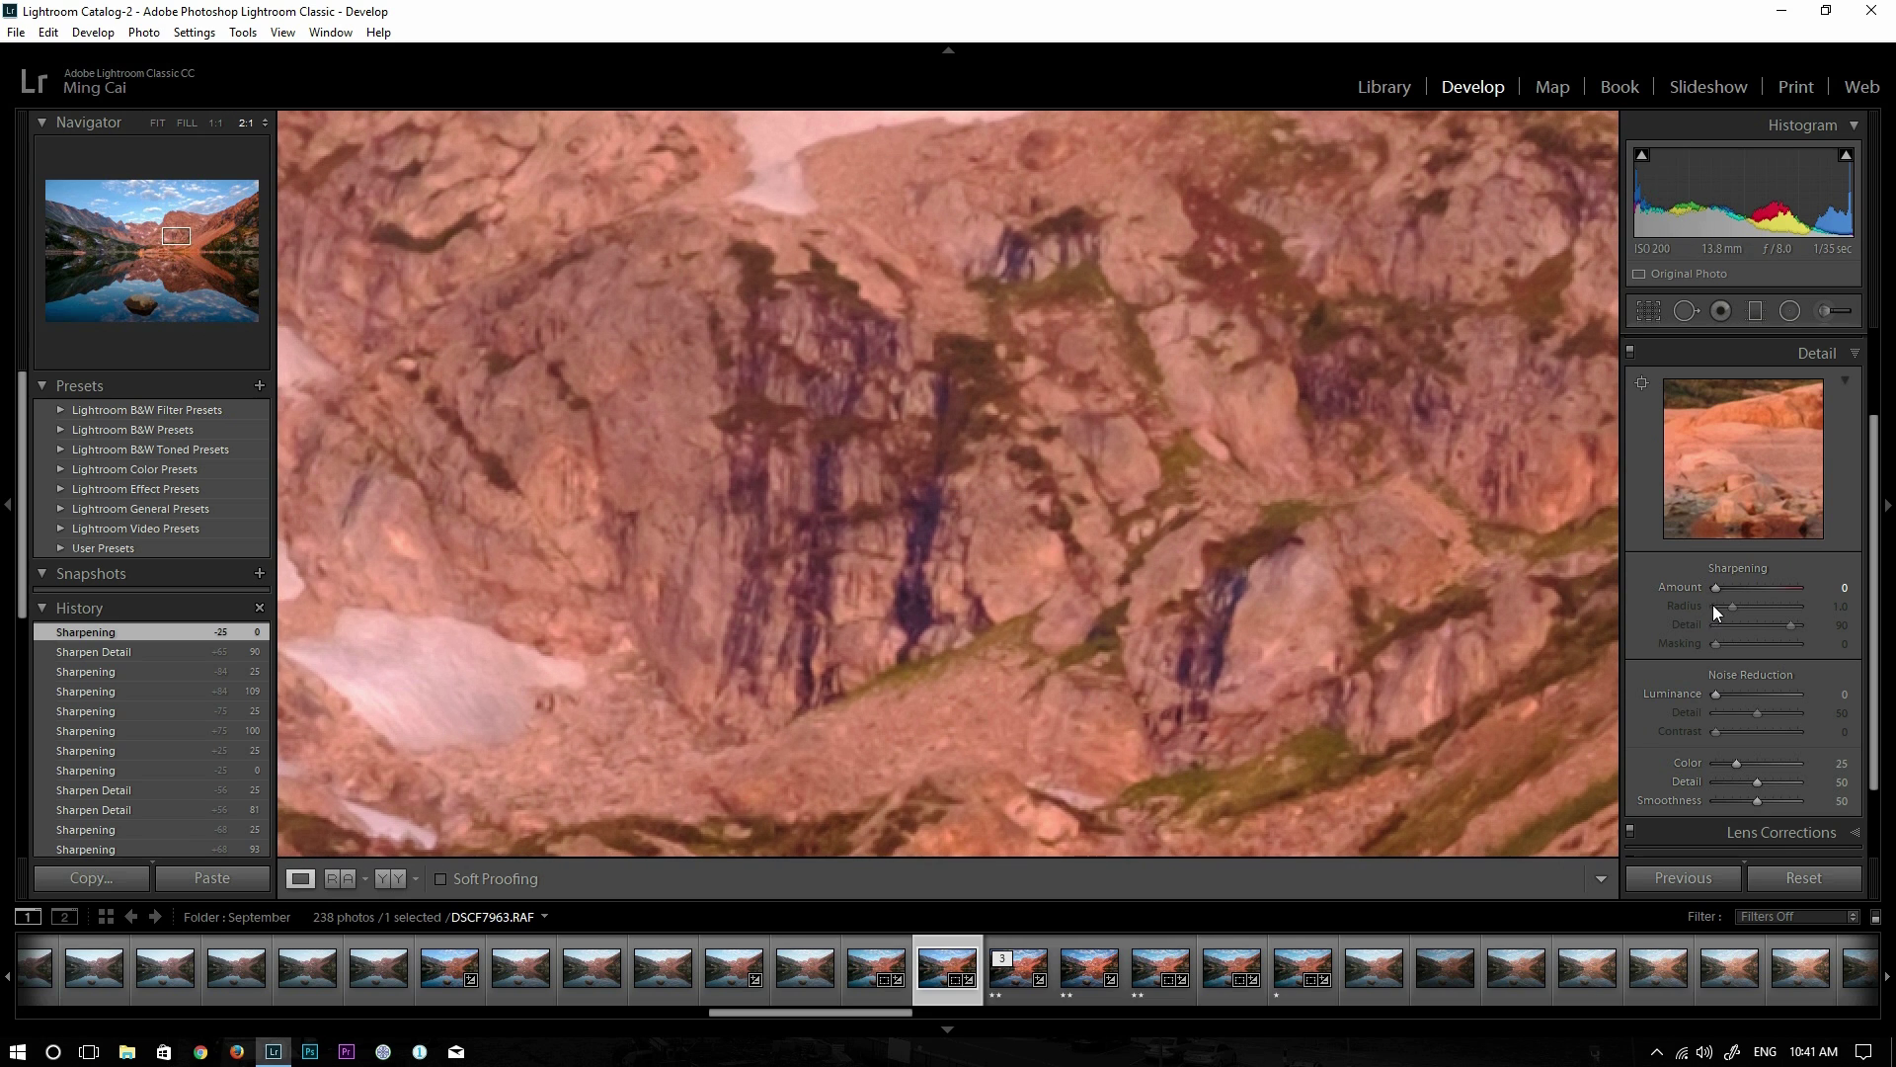
left_click(215, 123)
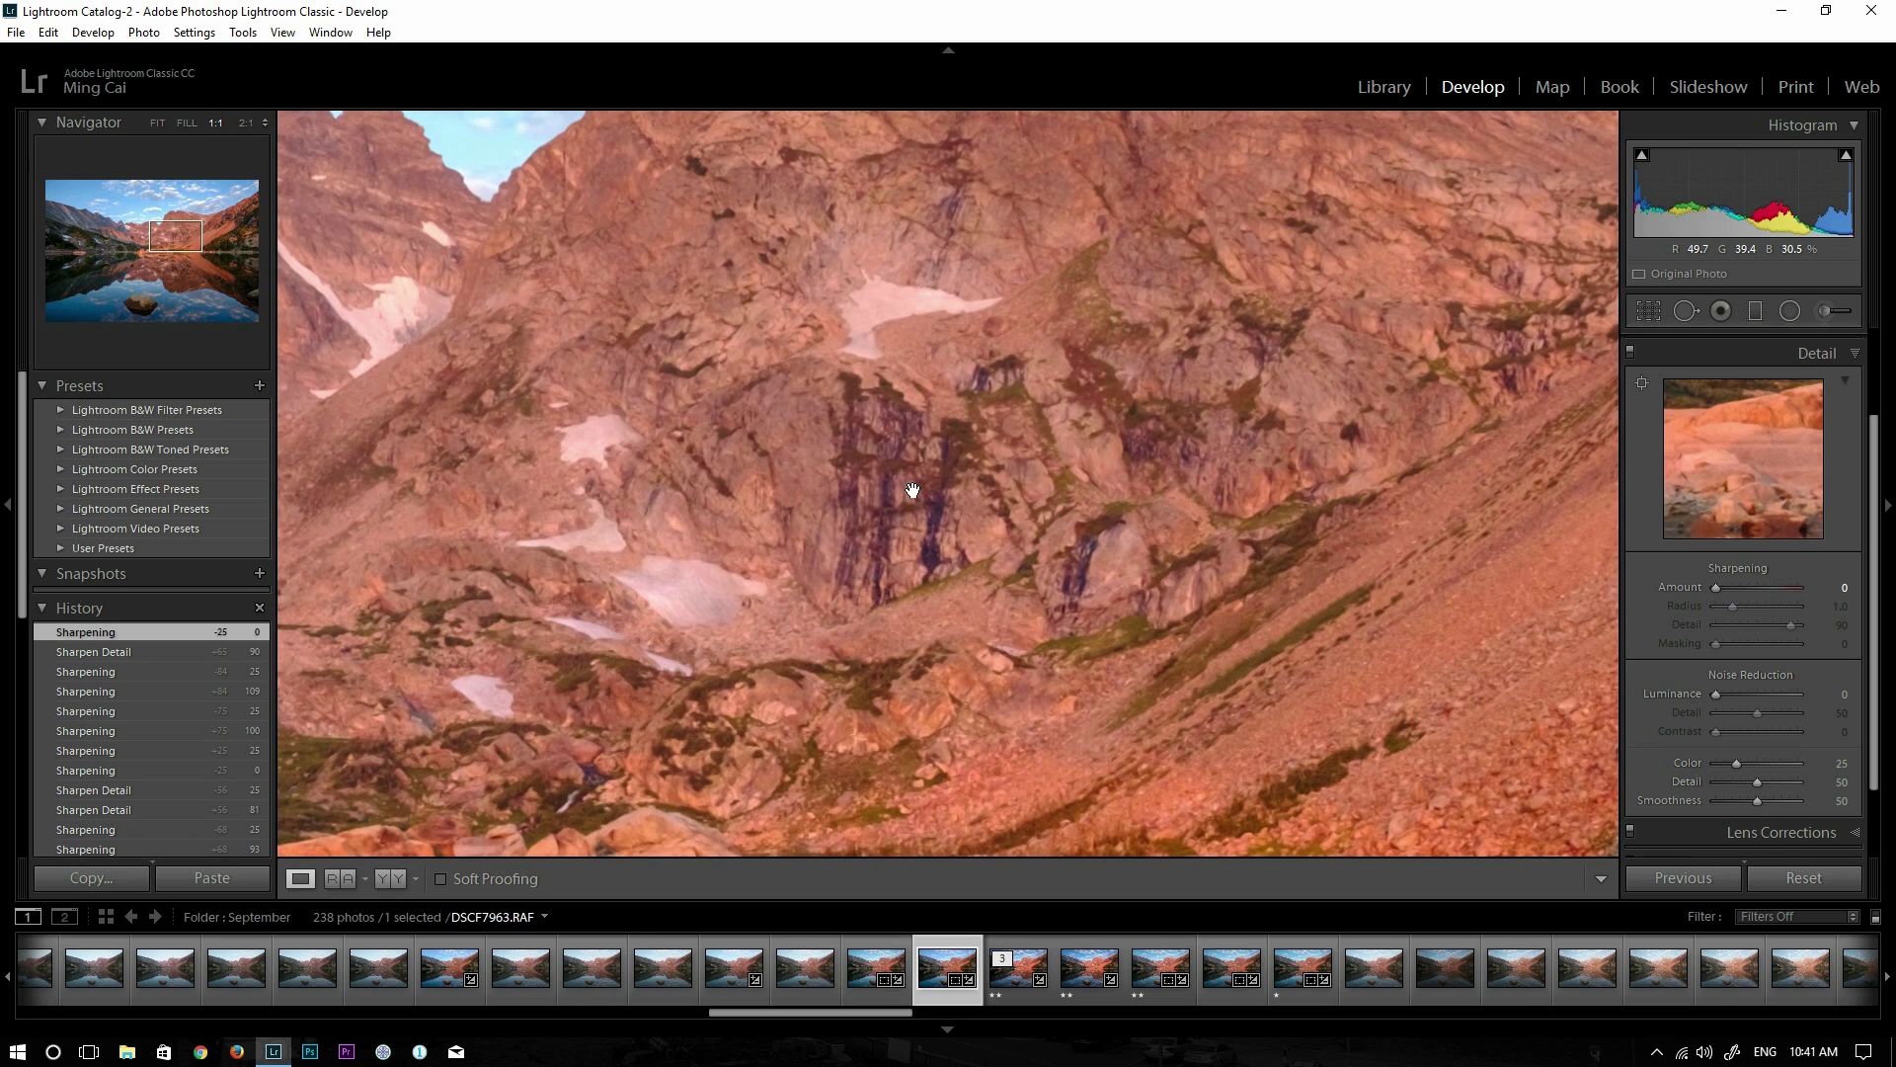
Send DSCF7963.RAF to Photoshop CC 2018 and unlock its Background as Layer 0
right_click(812, 483)
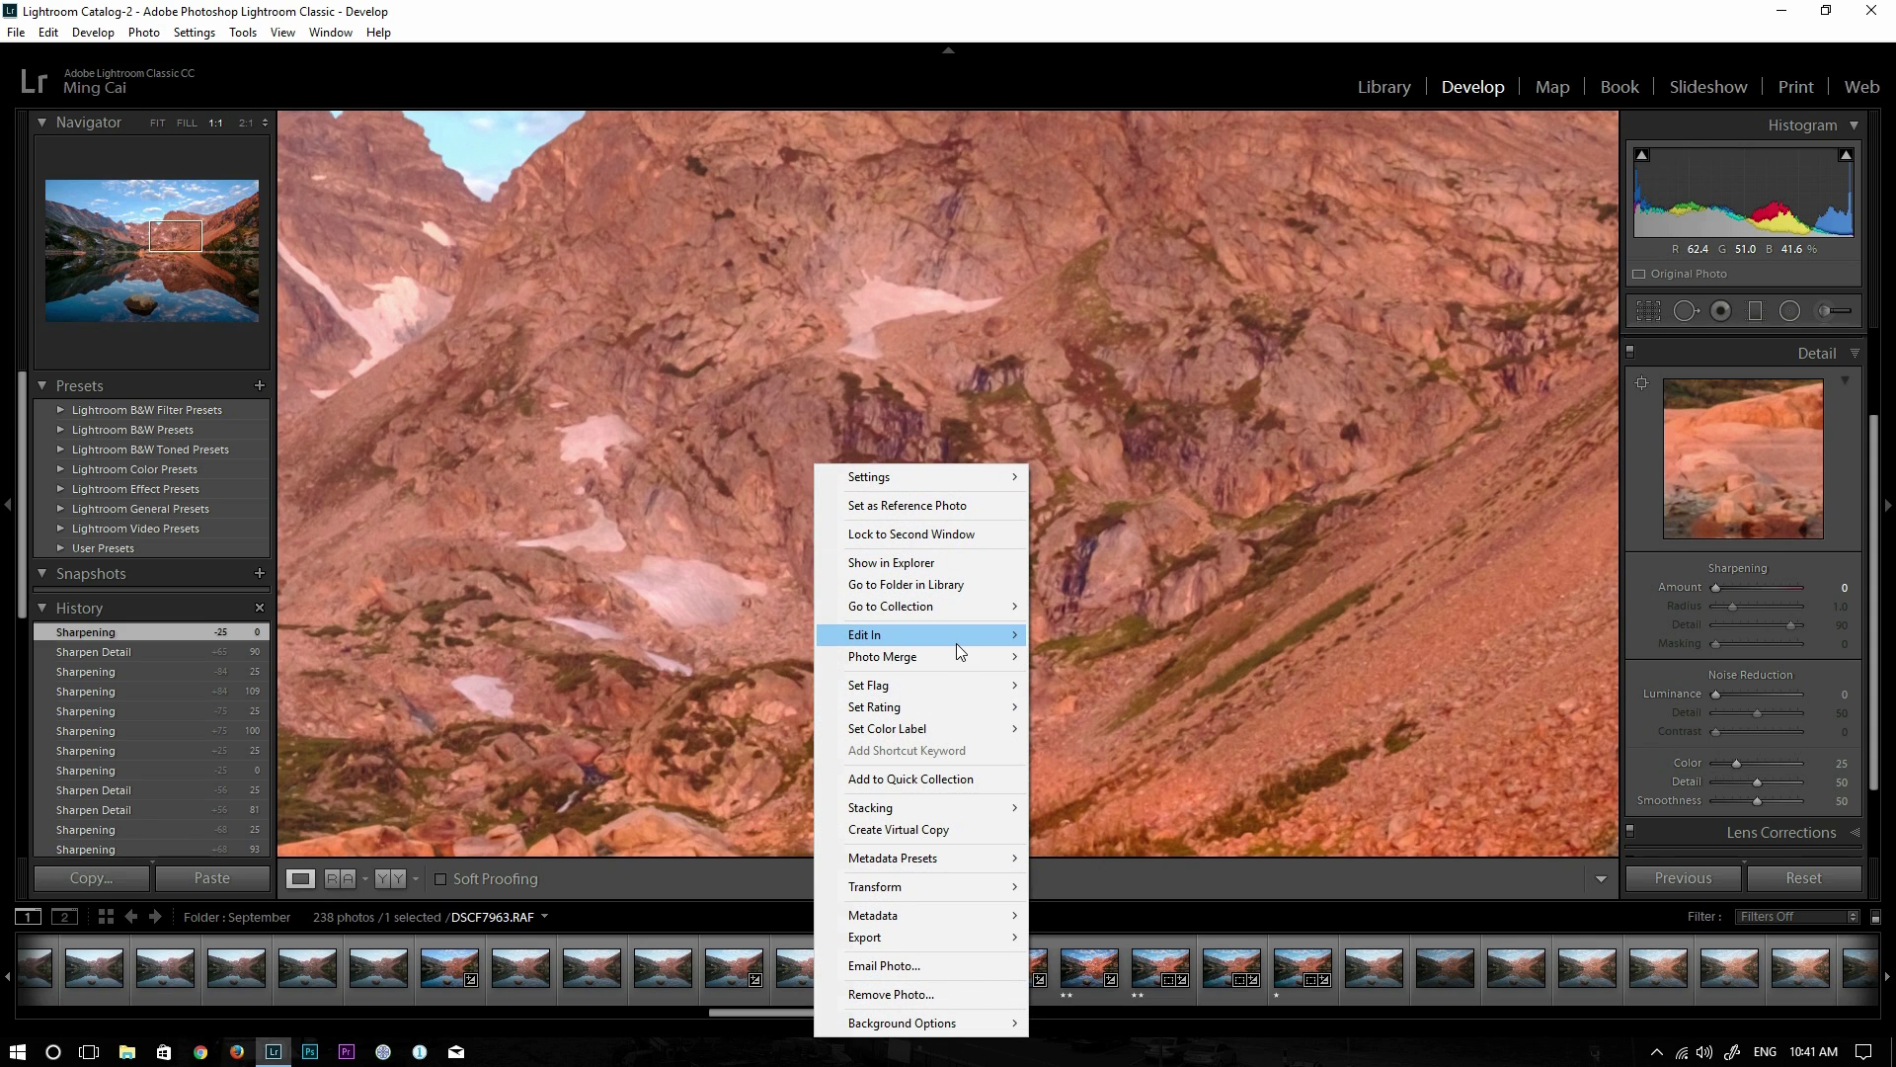
mouse_move(963, 638)
left_click(1121, 646)
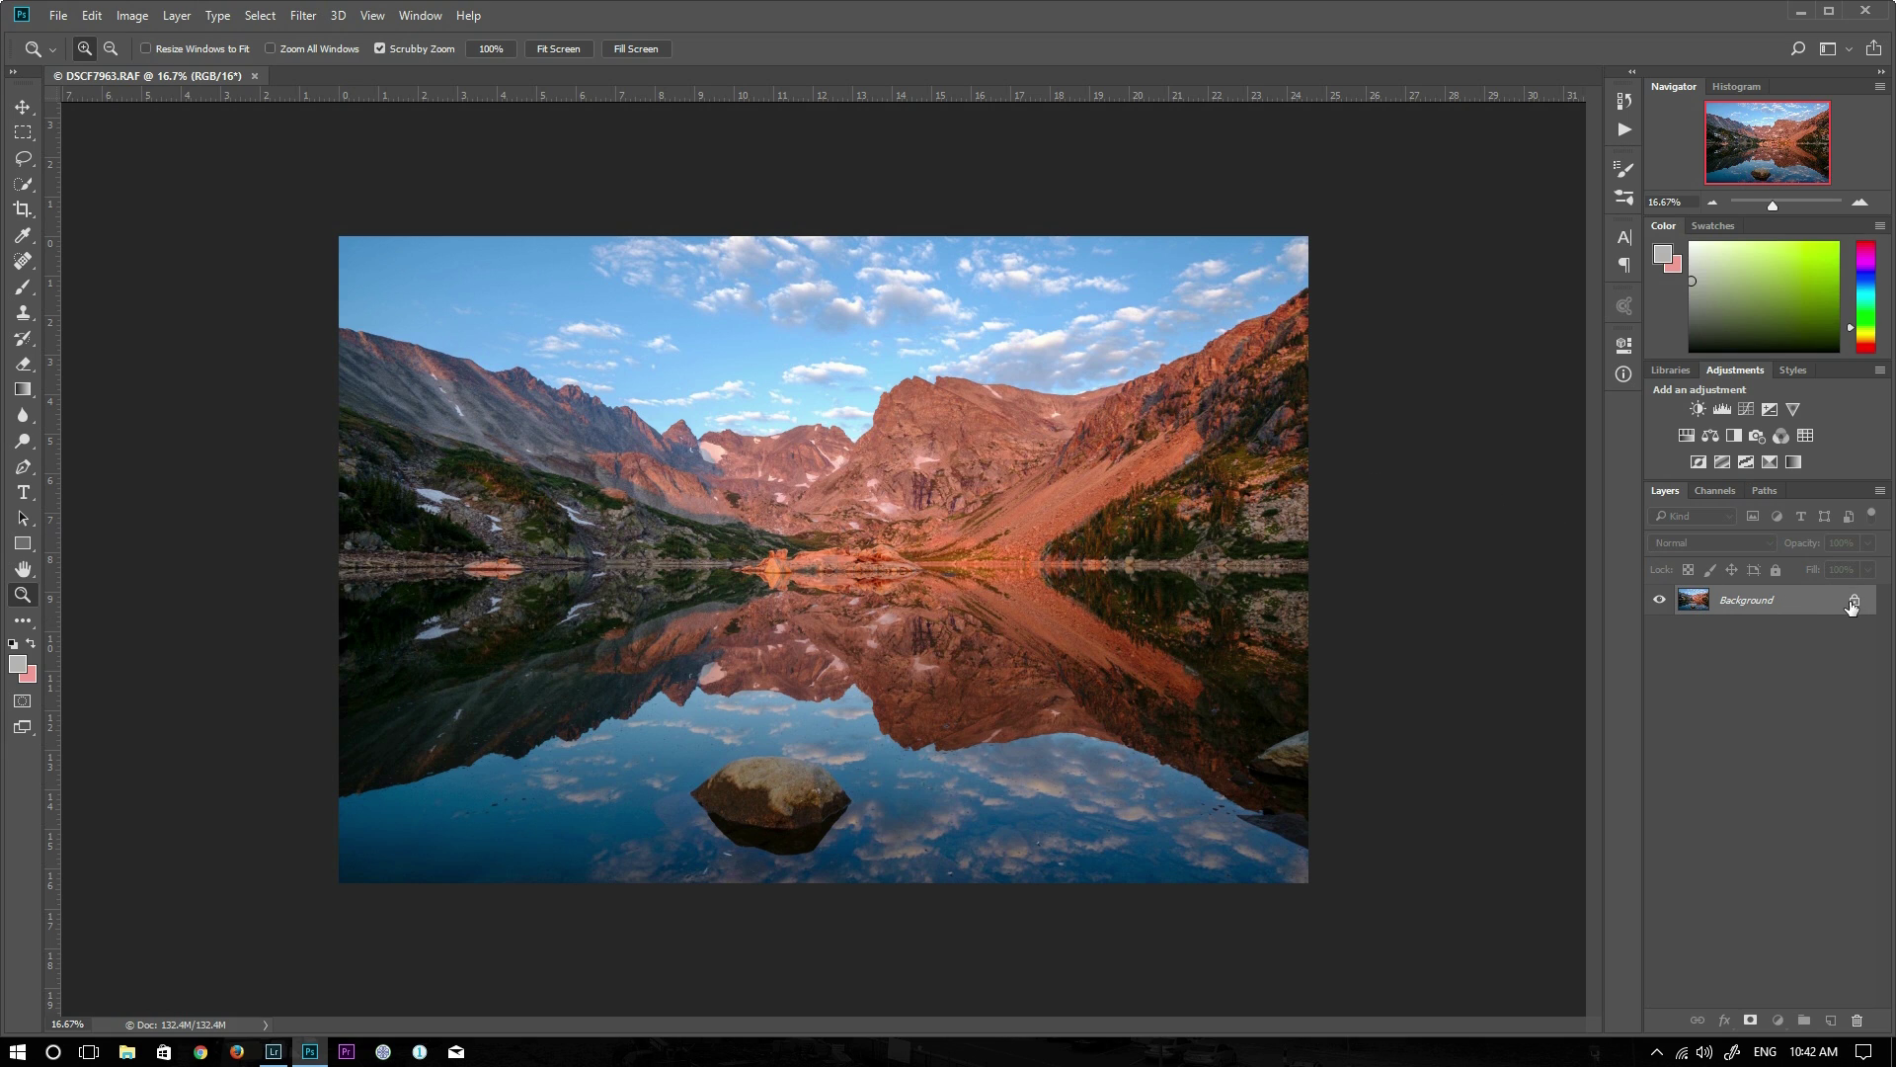
left_click(1853, 604)
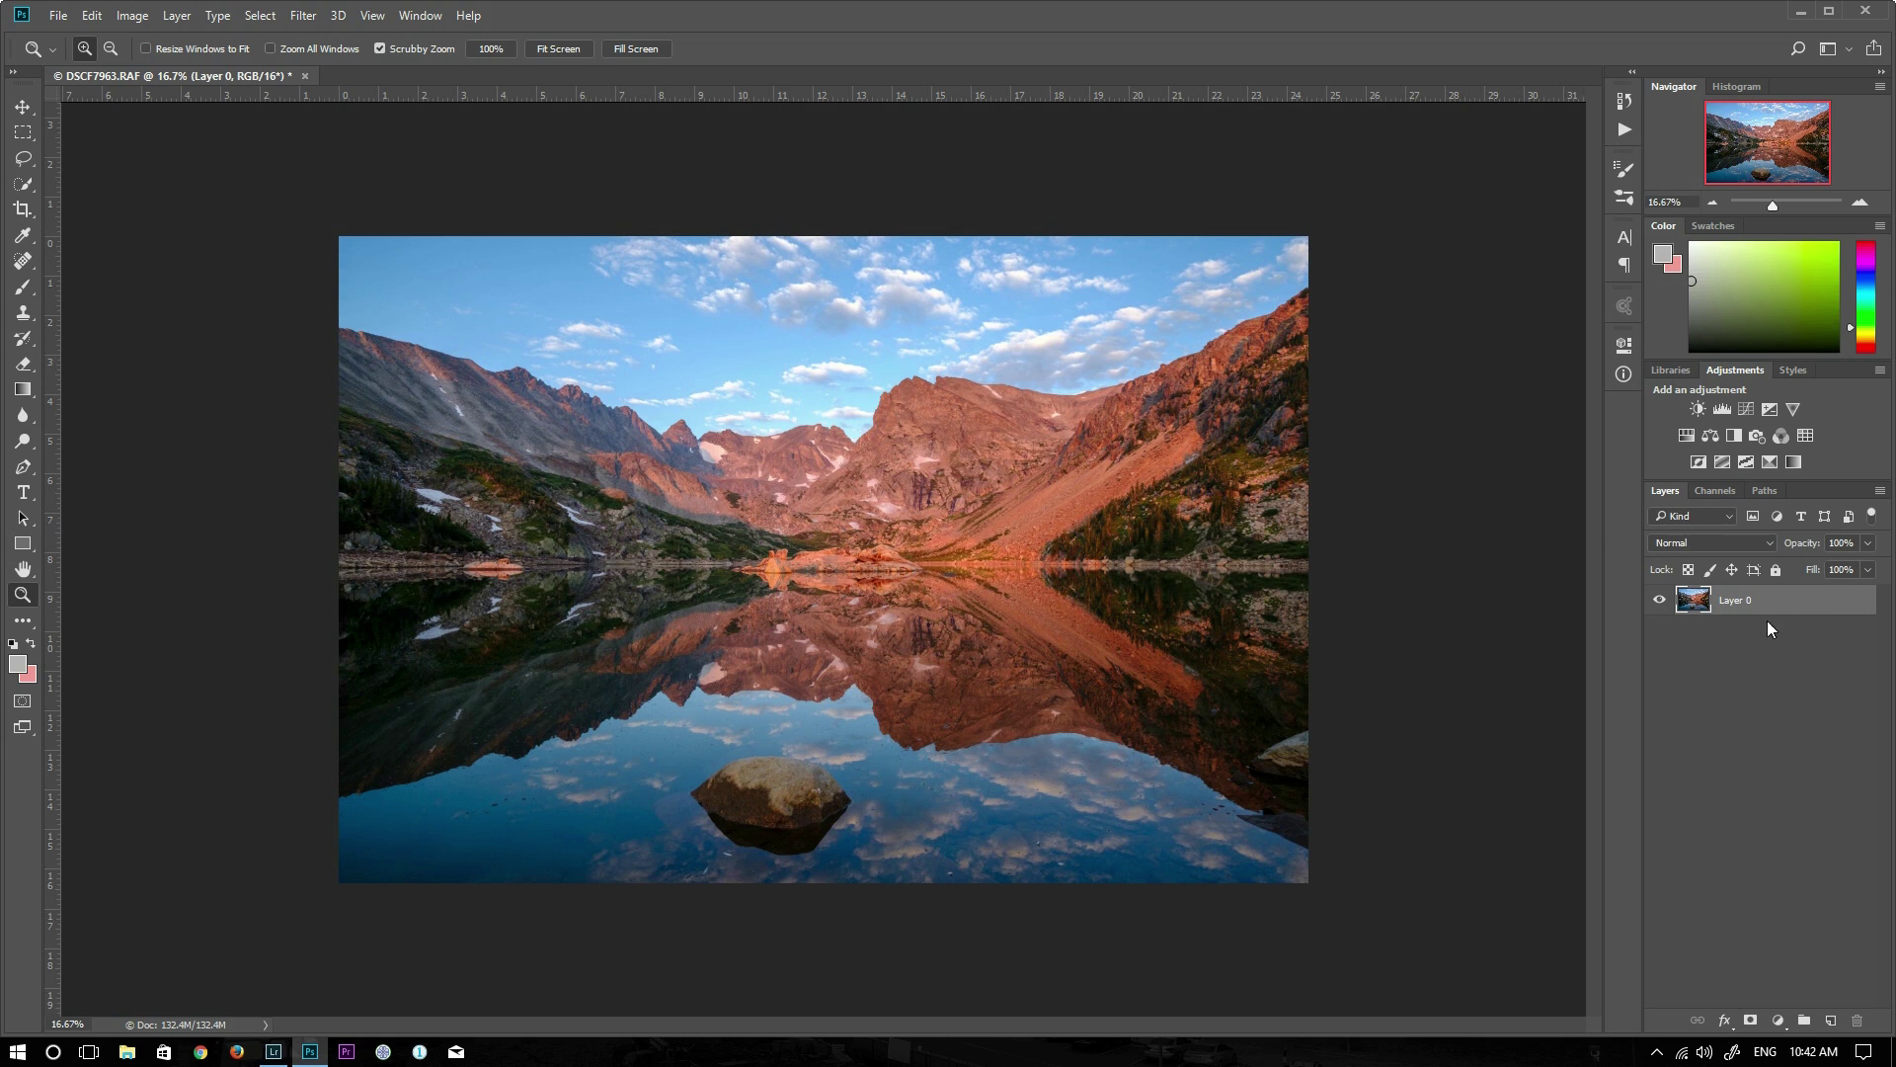
Duplicate Layer 0 into Layer 0 copy and view the mountain face at 100%
left_click_drag(1788, 606, 1832, 1015)
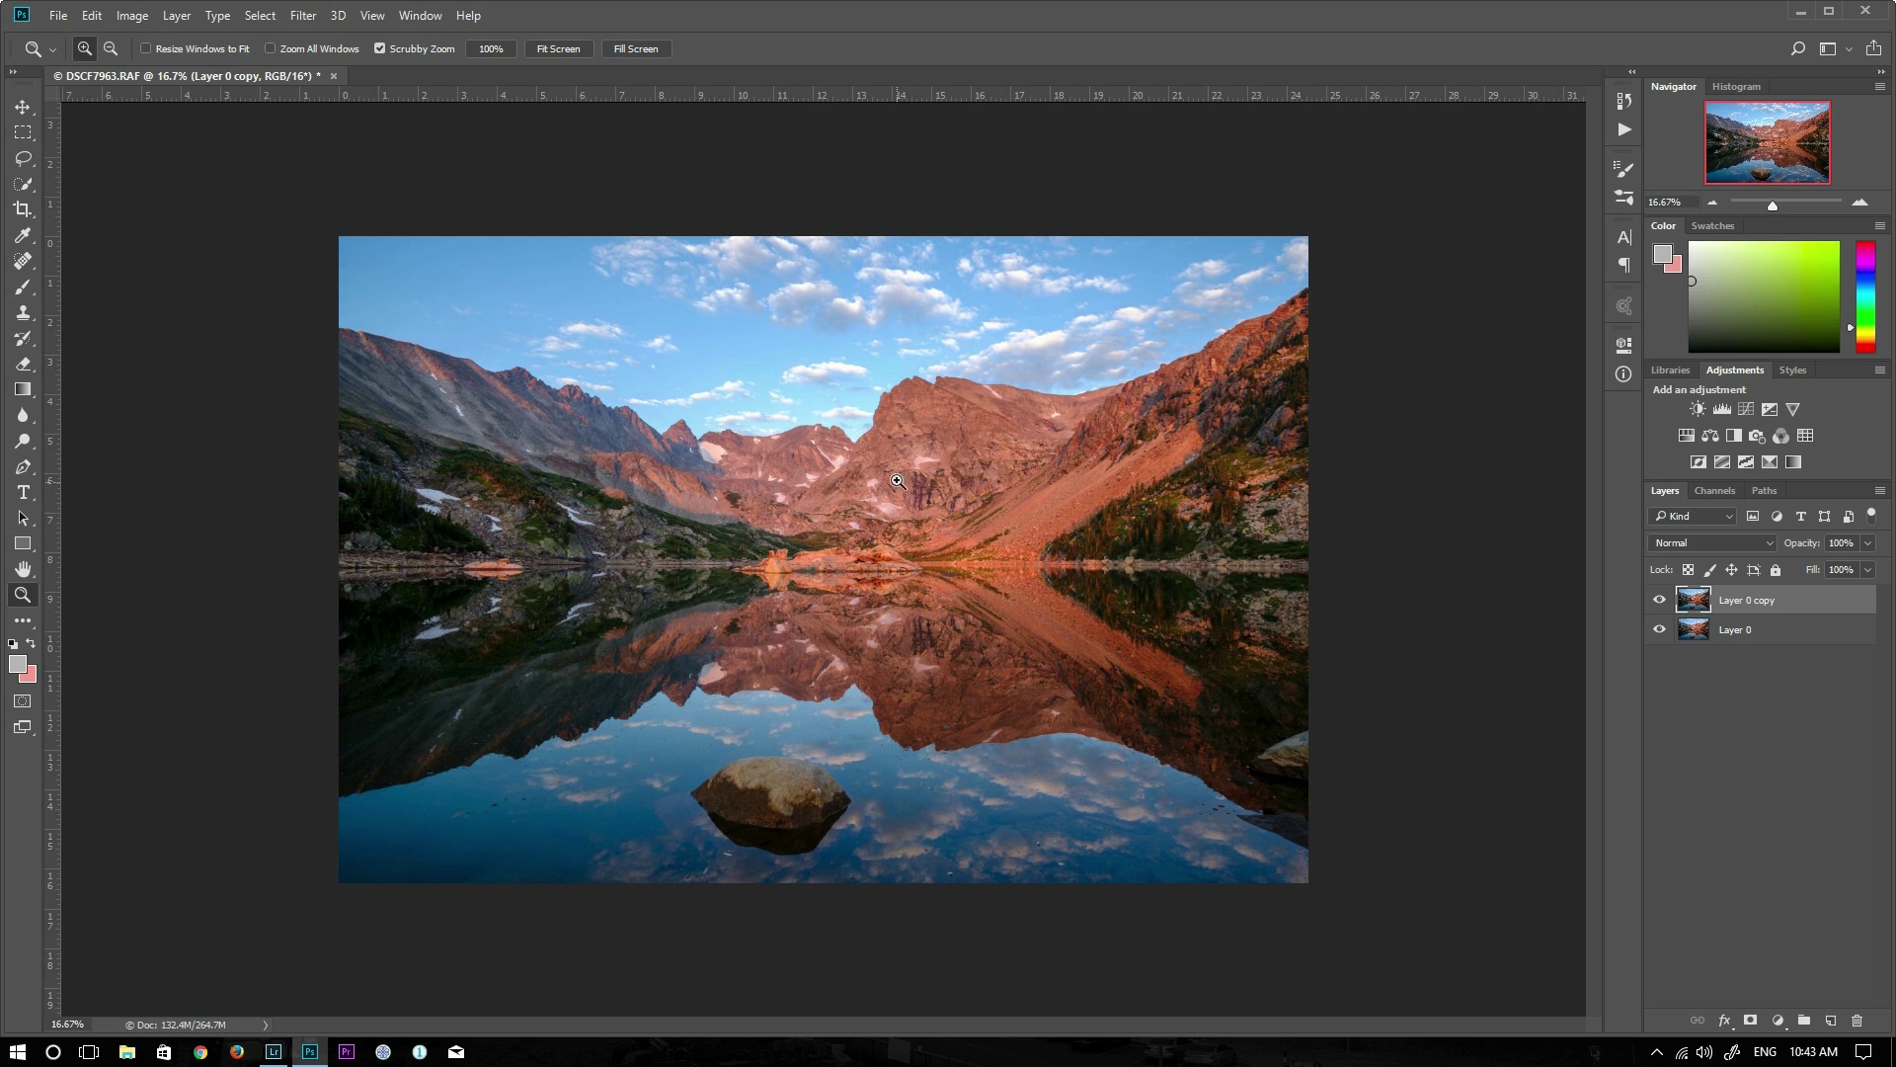
left_click(490, 51)
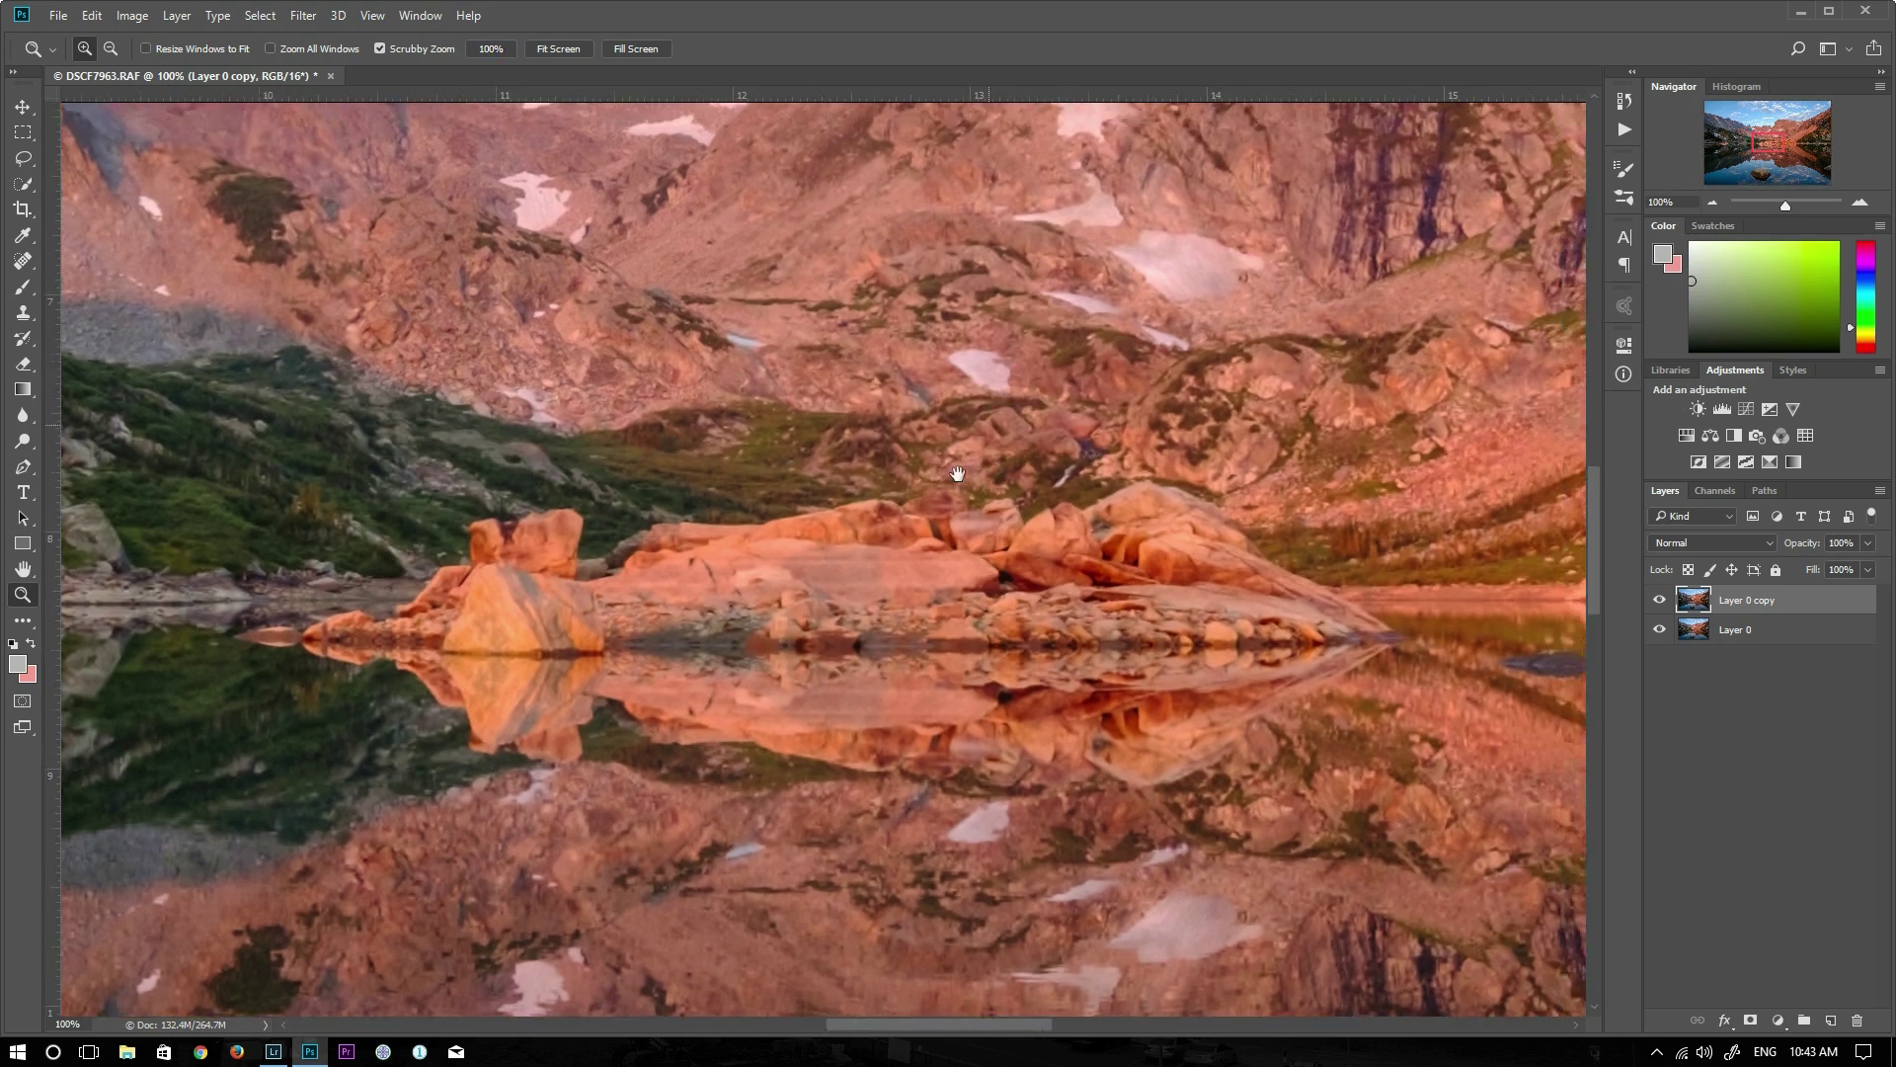
left_click_drag(957, 474, 447, 802)
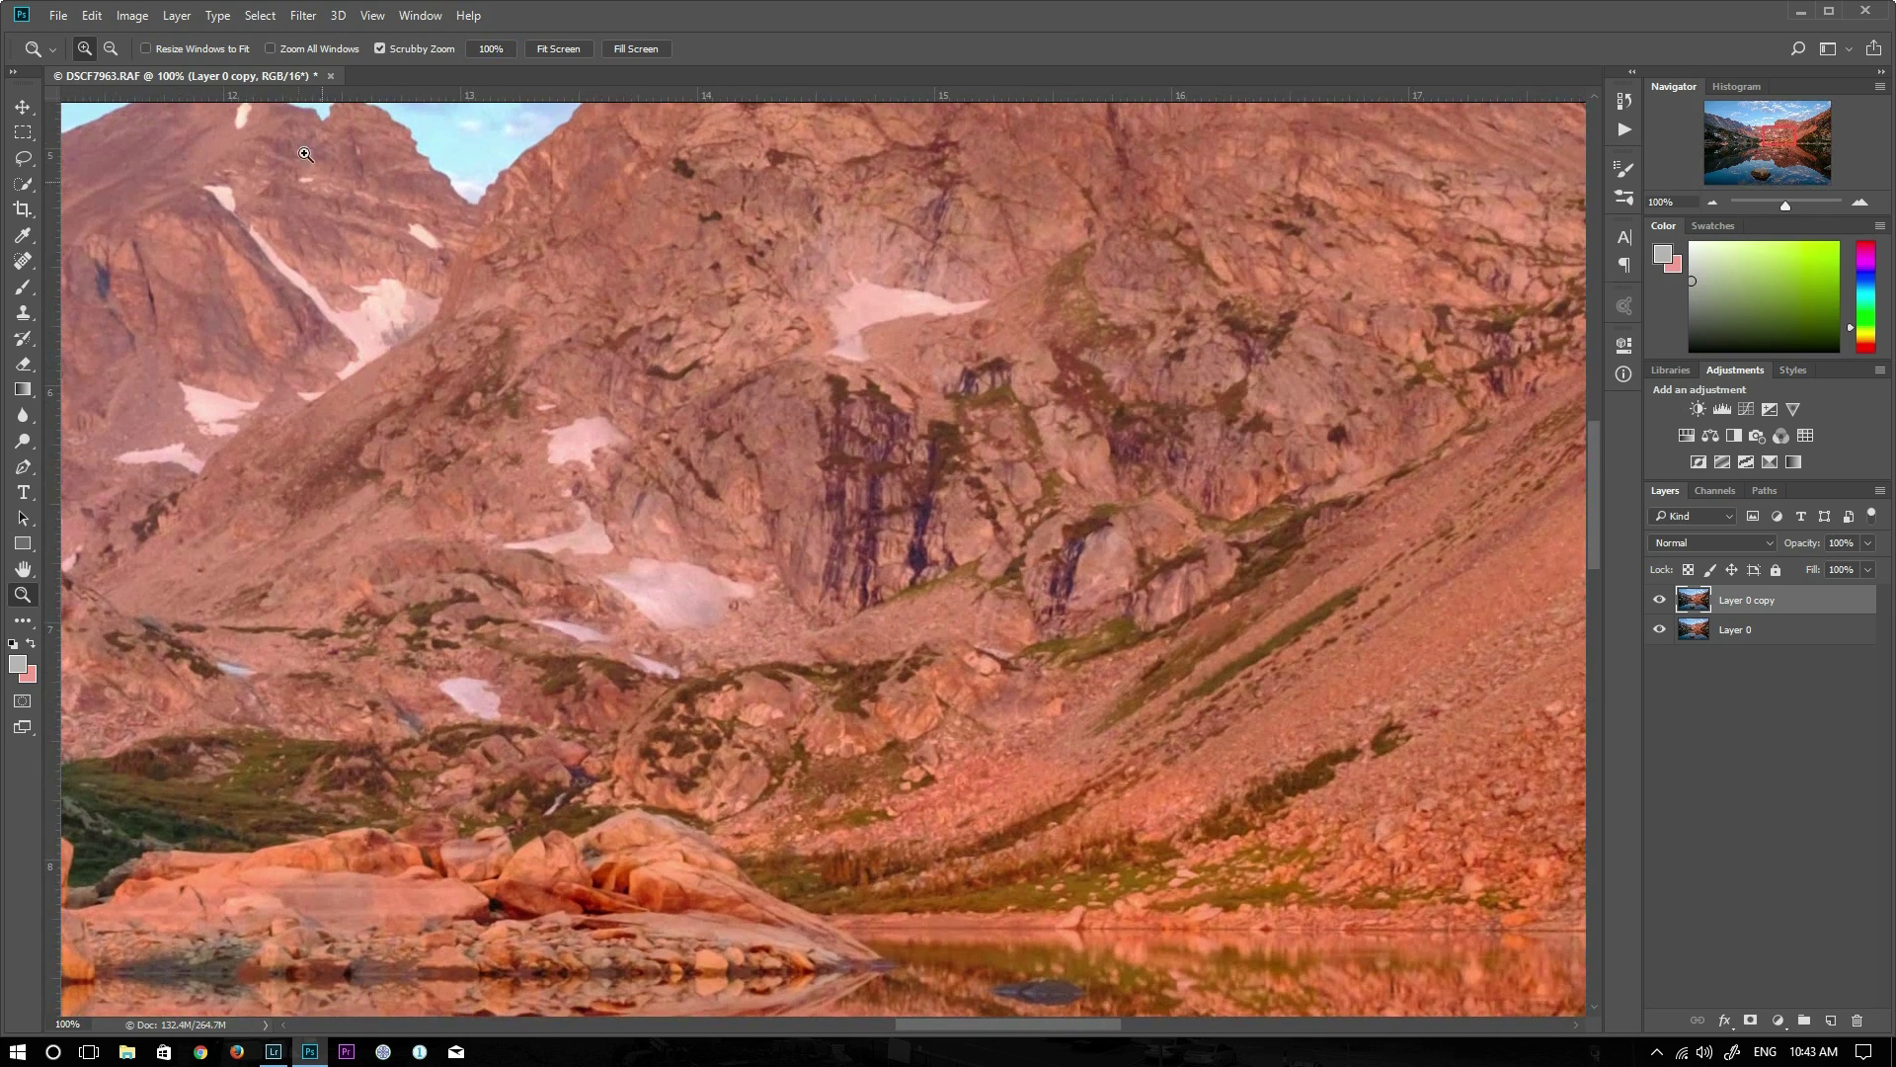
Apply Unsharp Mask to Layer 0 copy at 150%, Radius 1.0 pixels, Threshold 1 level
left_click(303, 16)
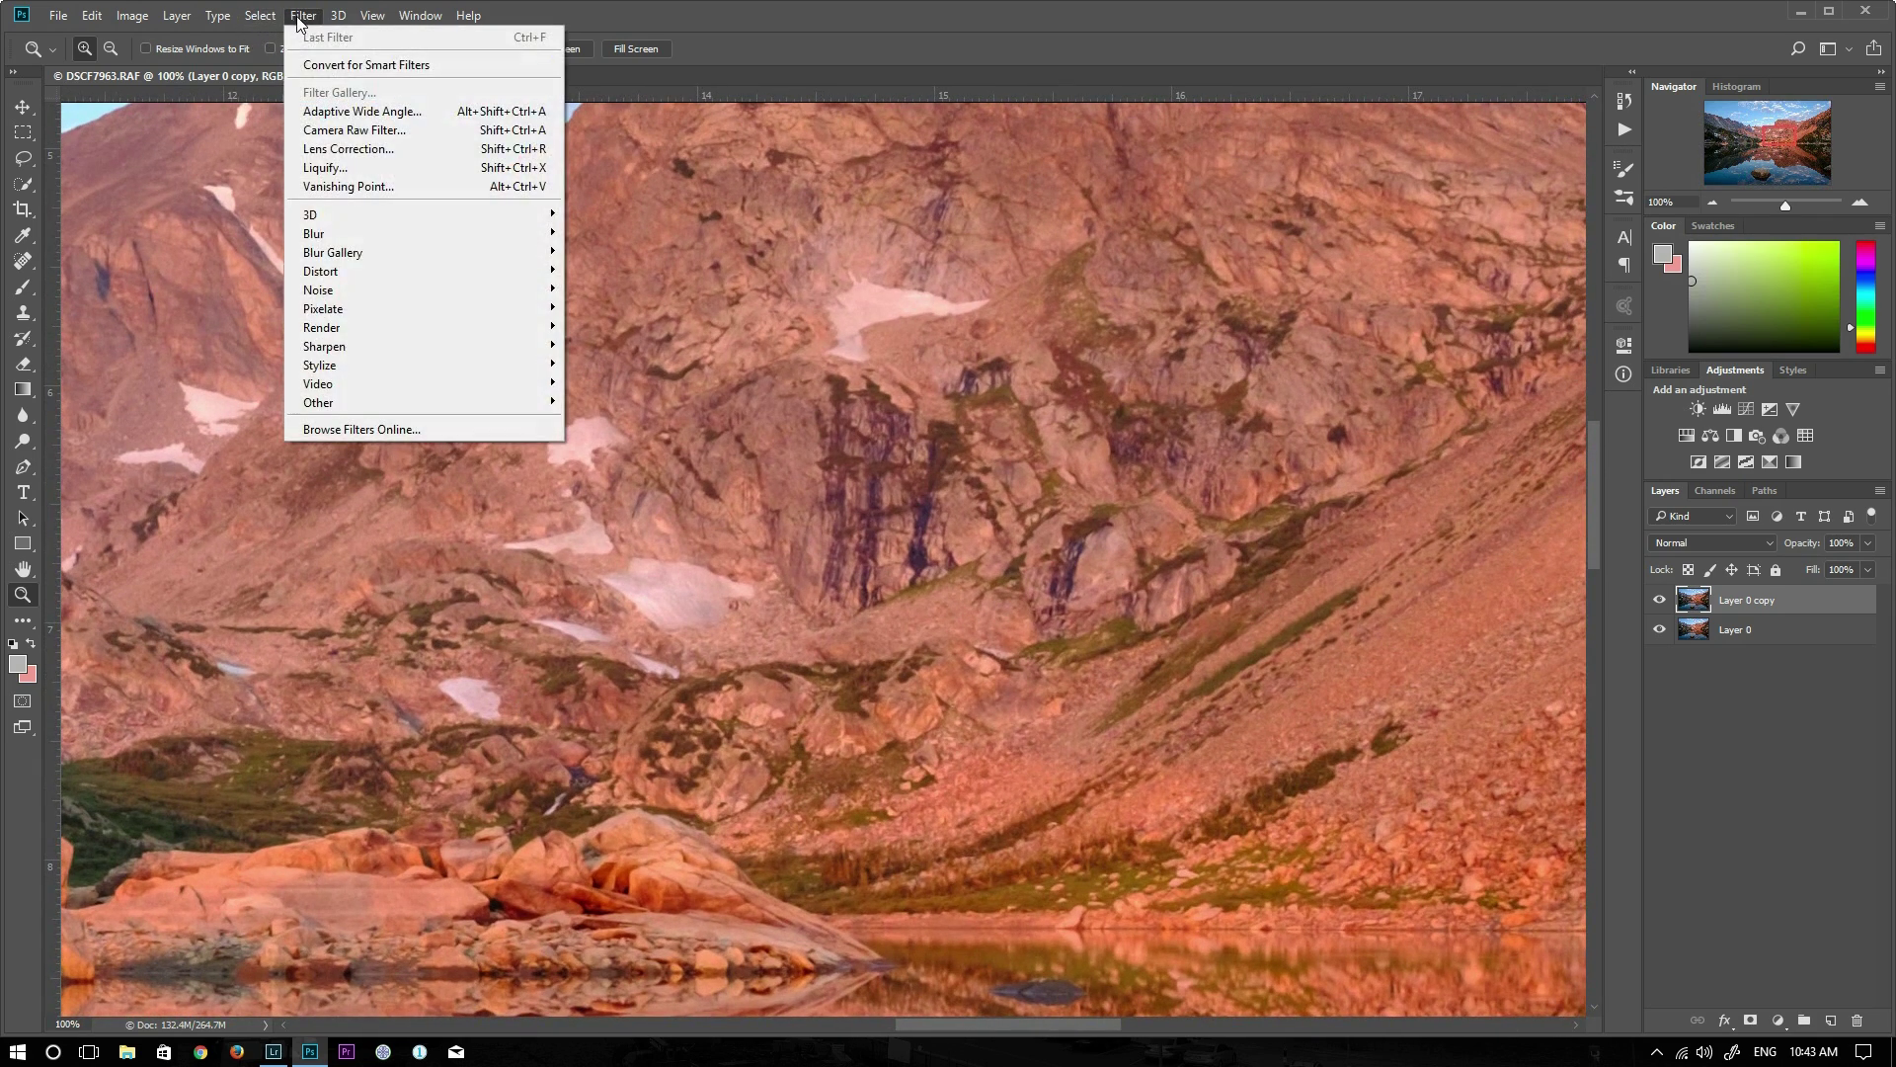
mouse_move(447, 348)
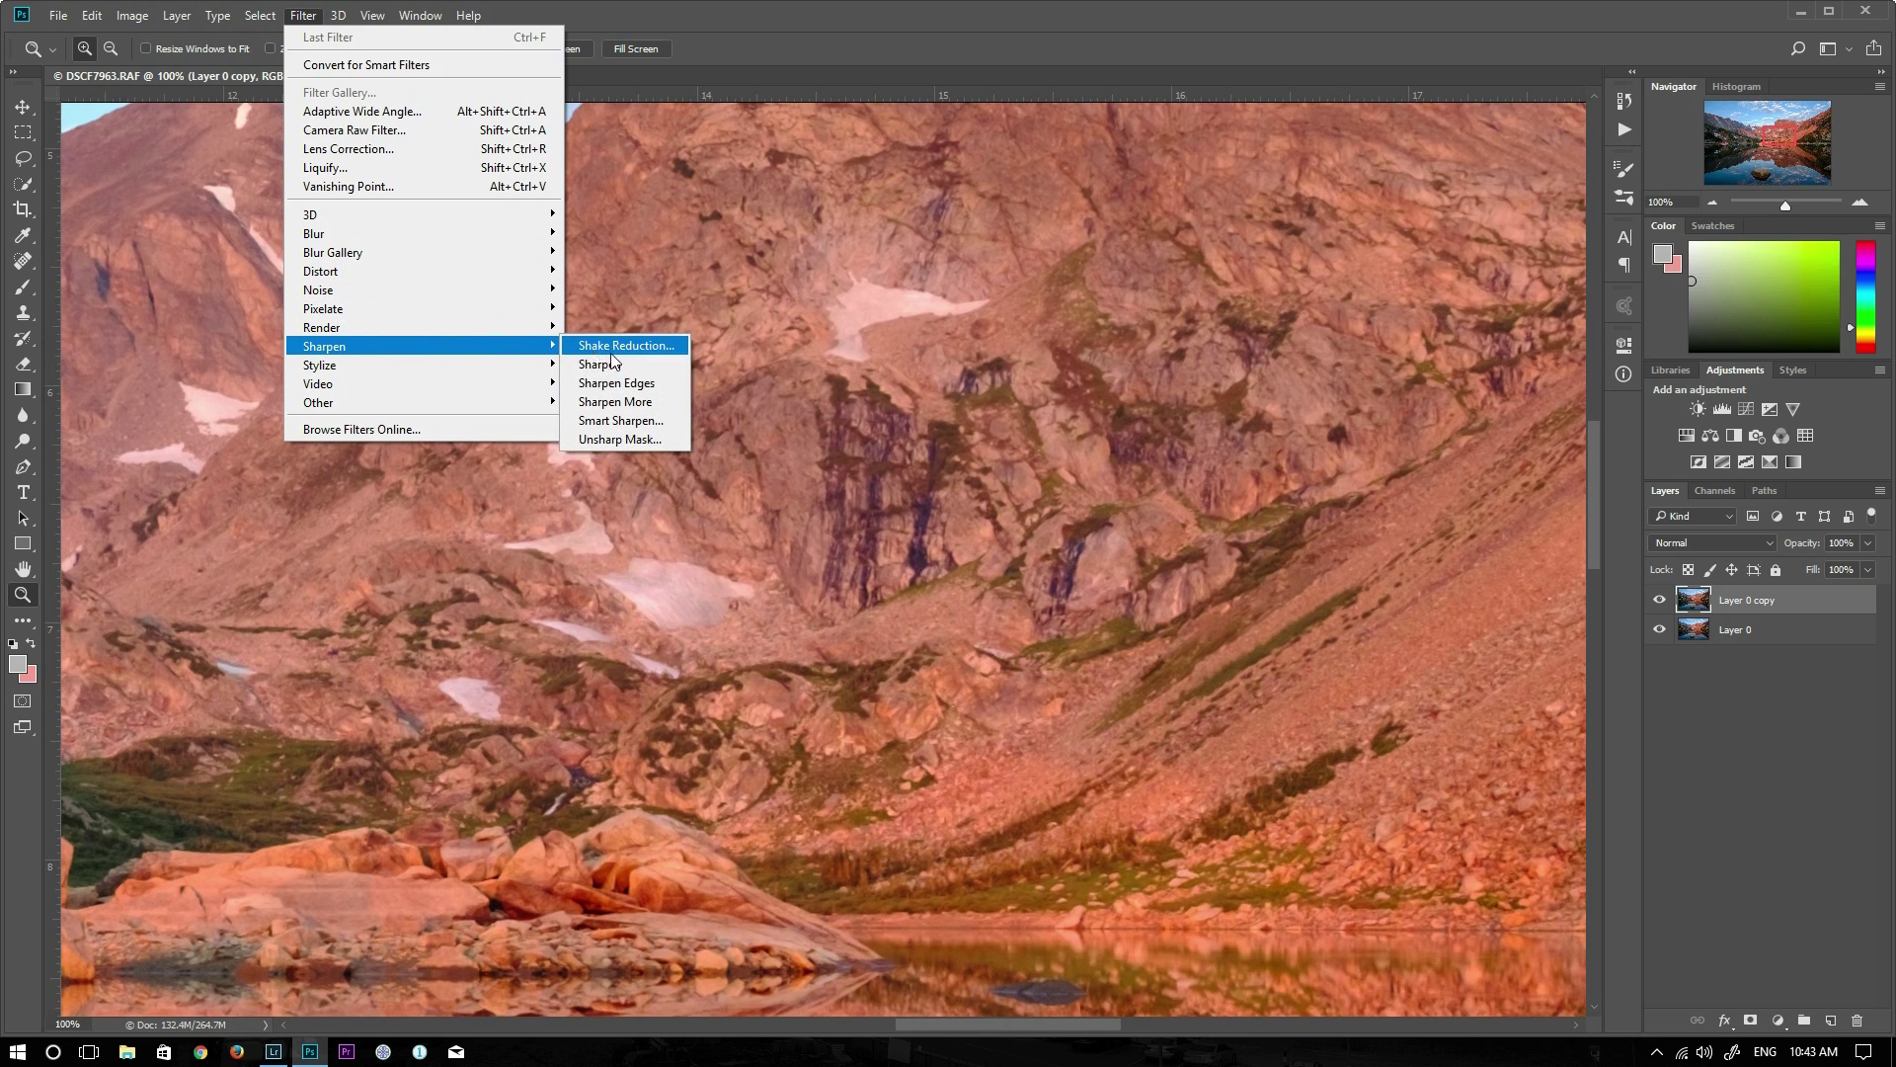
left_click(609, 440)
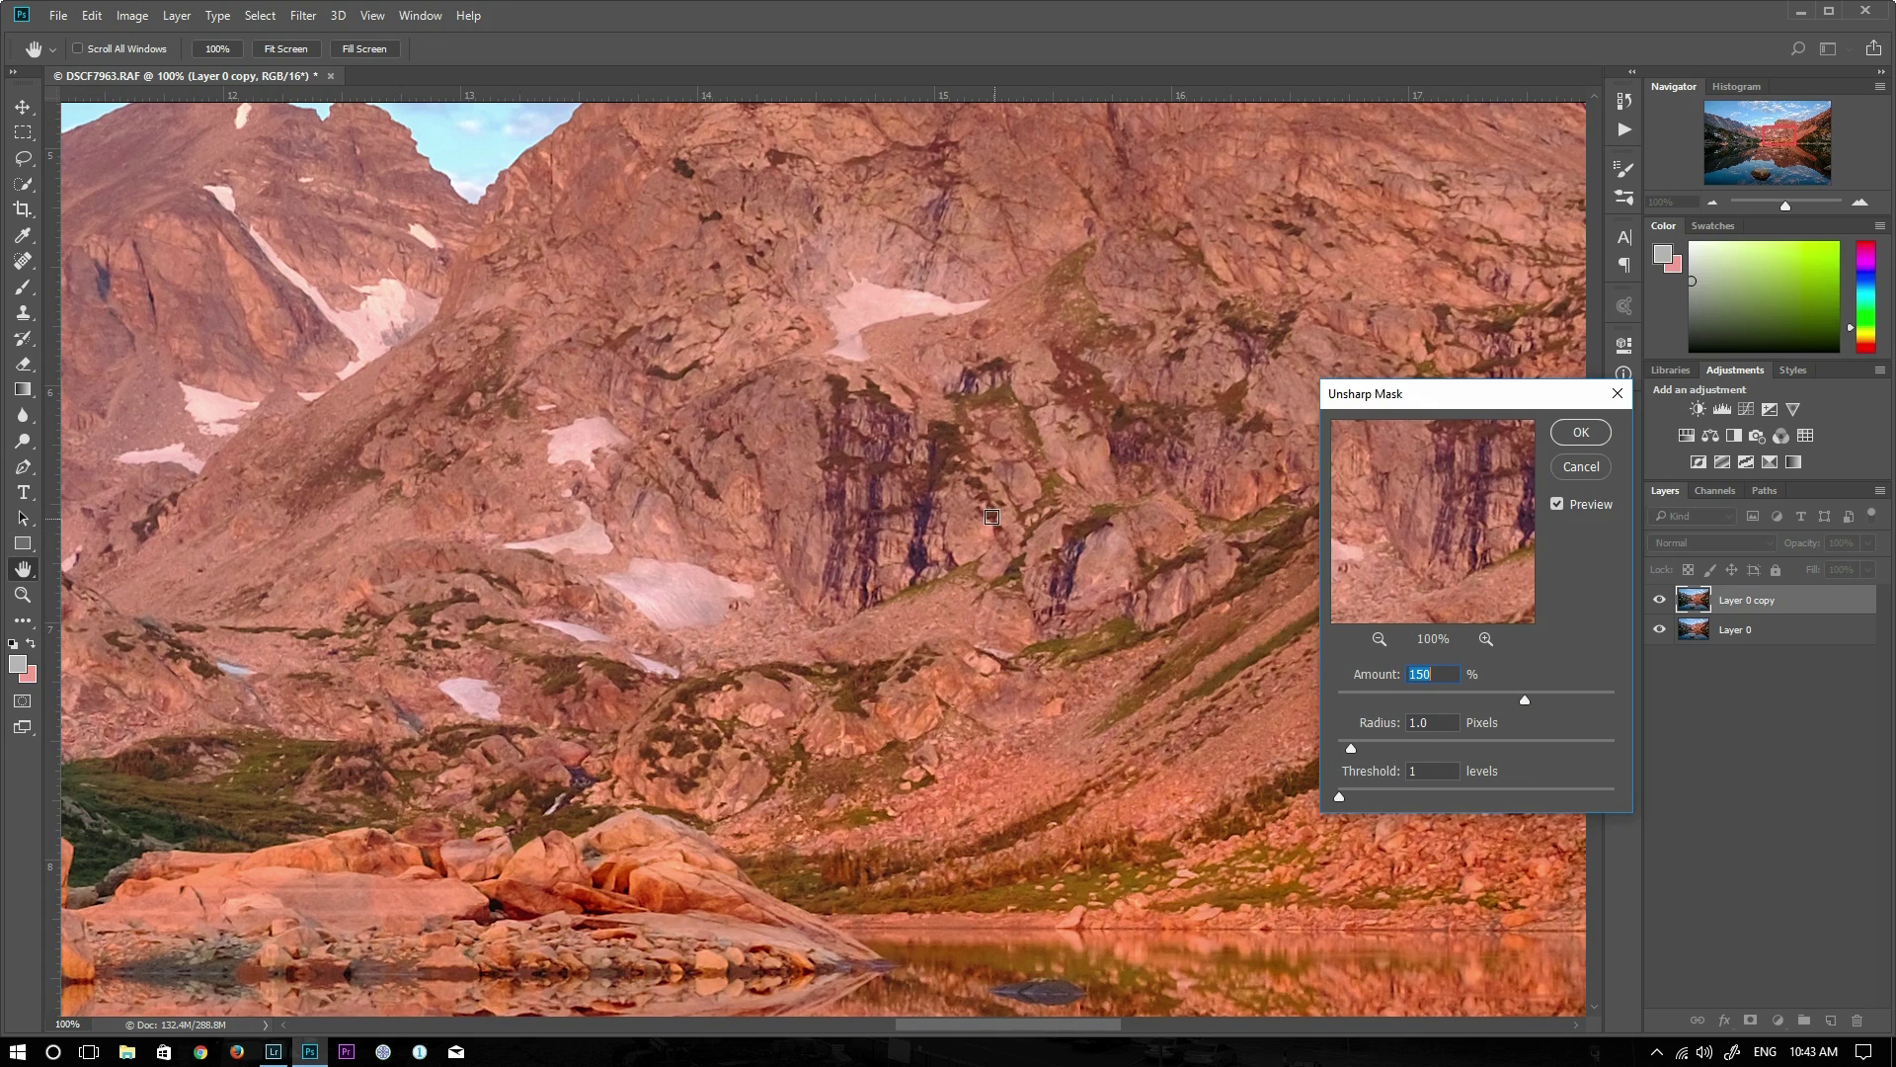
mouse_move(1429, 542)
left_mouse_down()
mouse_move(1403, 573)
mouse_move(1451, 551)
left_mouse_up()
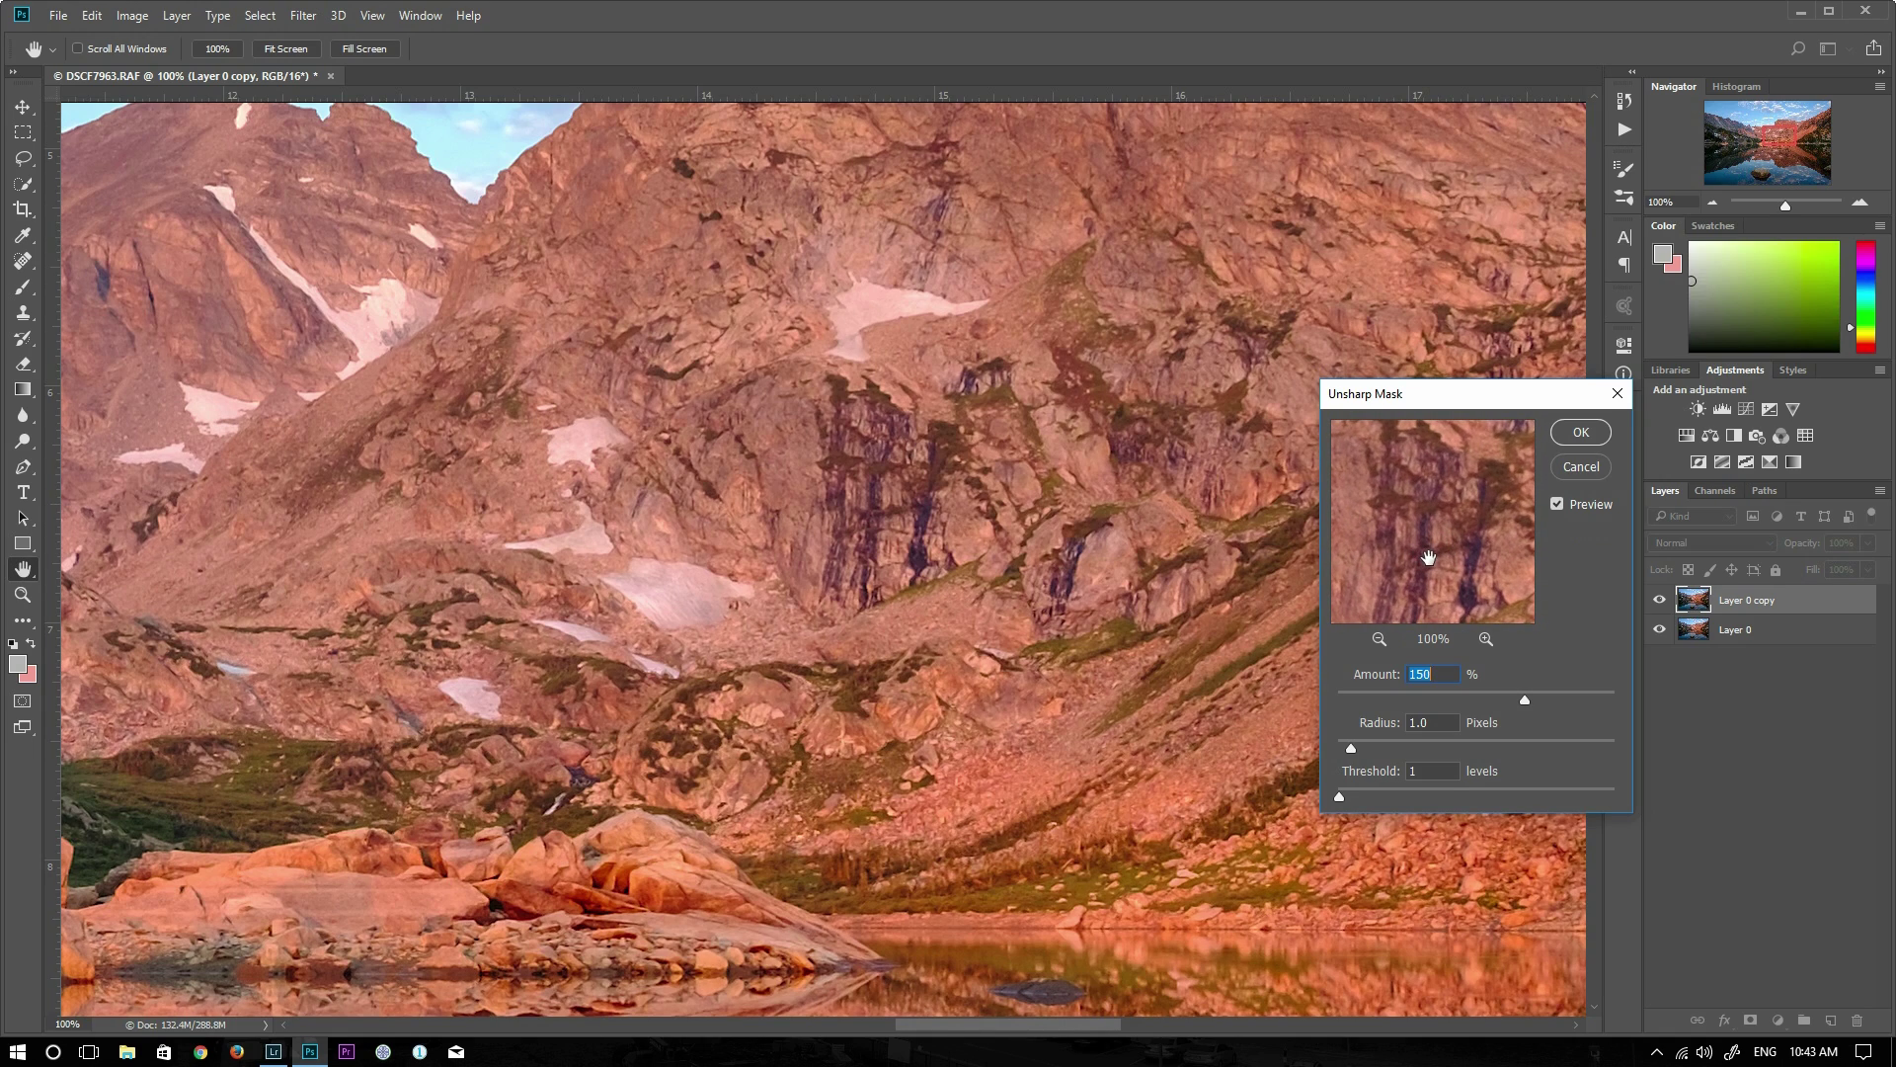
left_click_drag(1428, 558, 1433, 560)
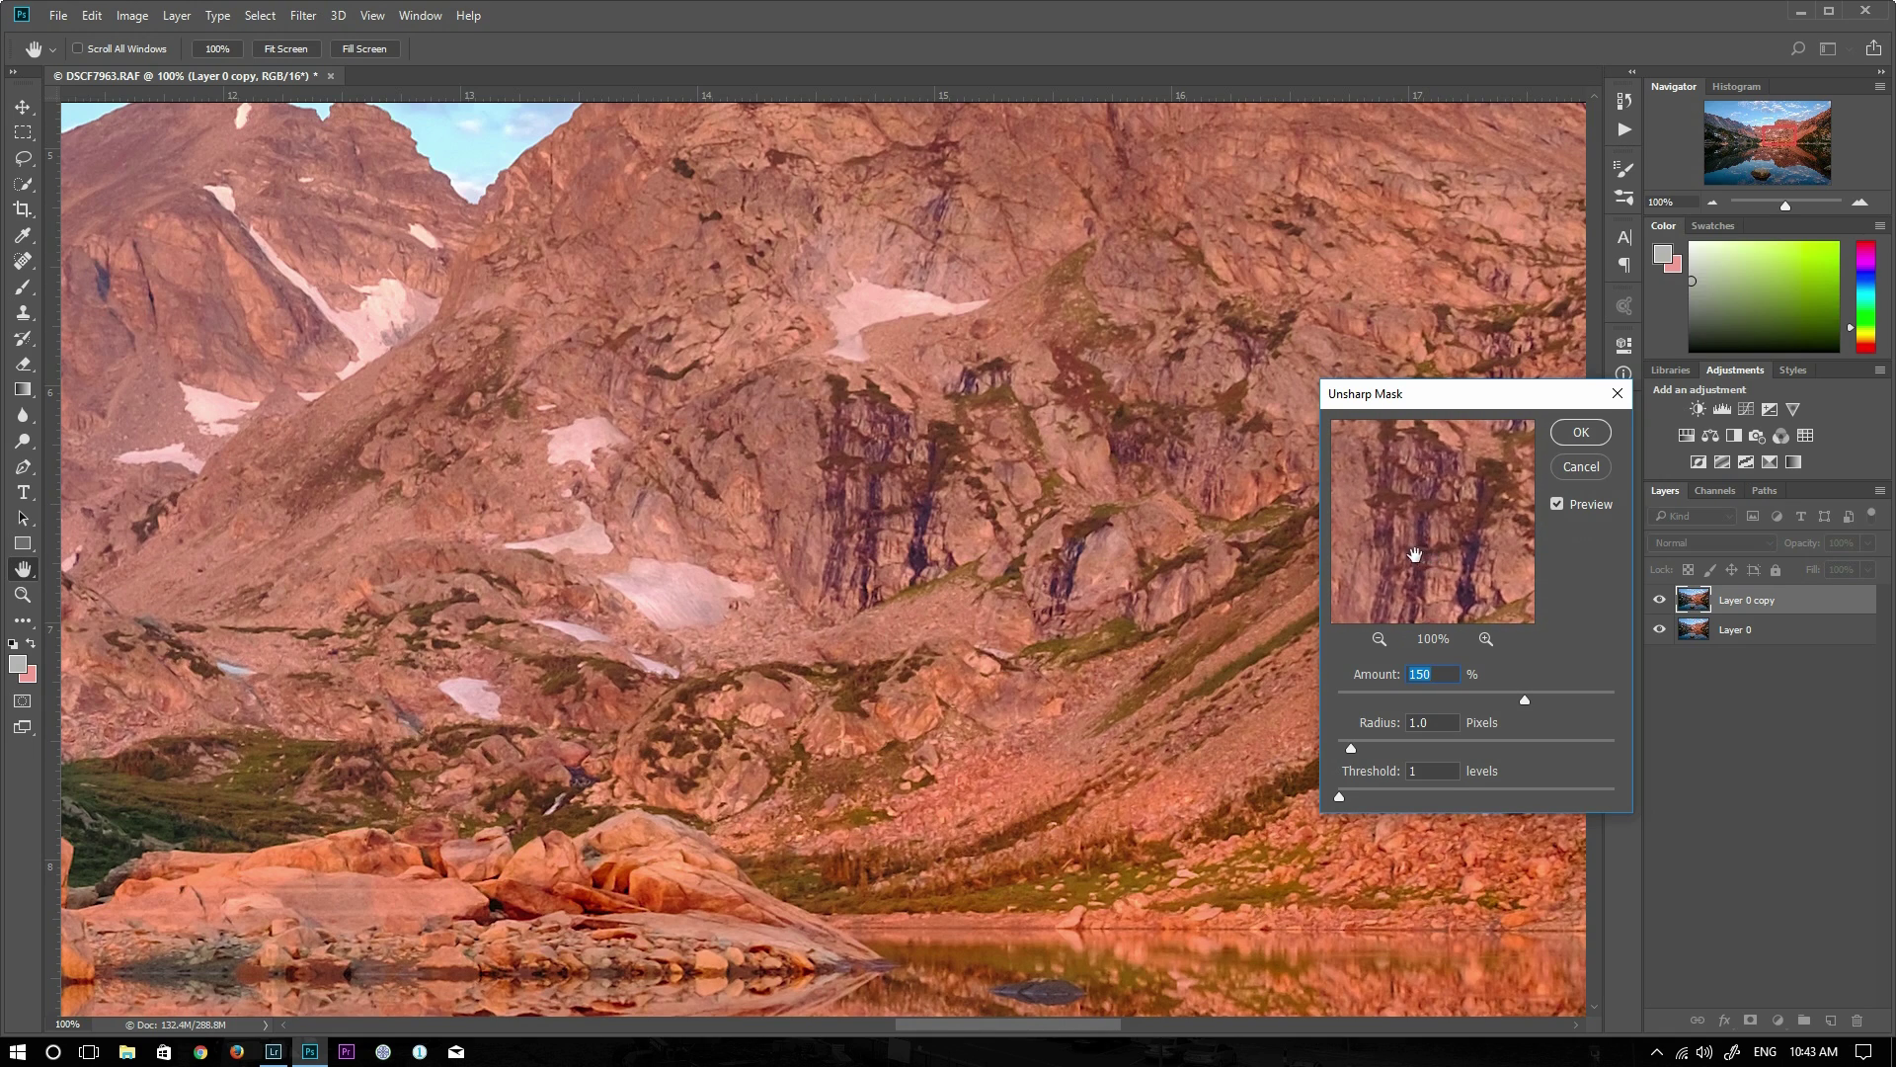
mouse_move(1415, 554)
left_mouse_down()
mouse_move(1475, 548)
mouse_move(1453, 544)
left_mouse_up()
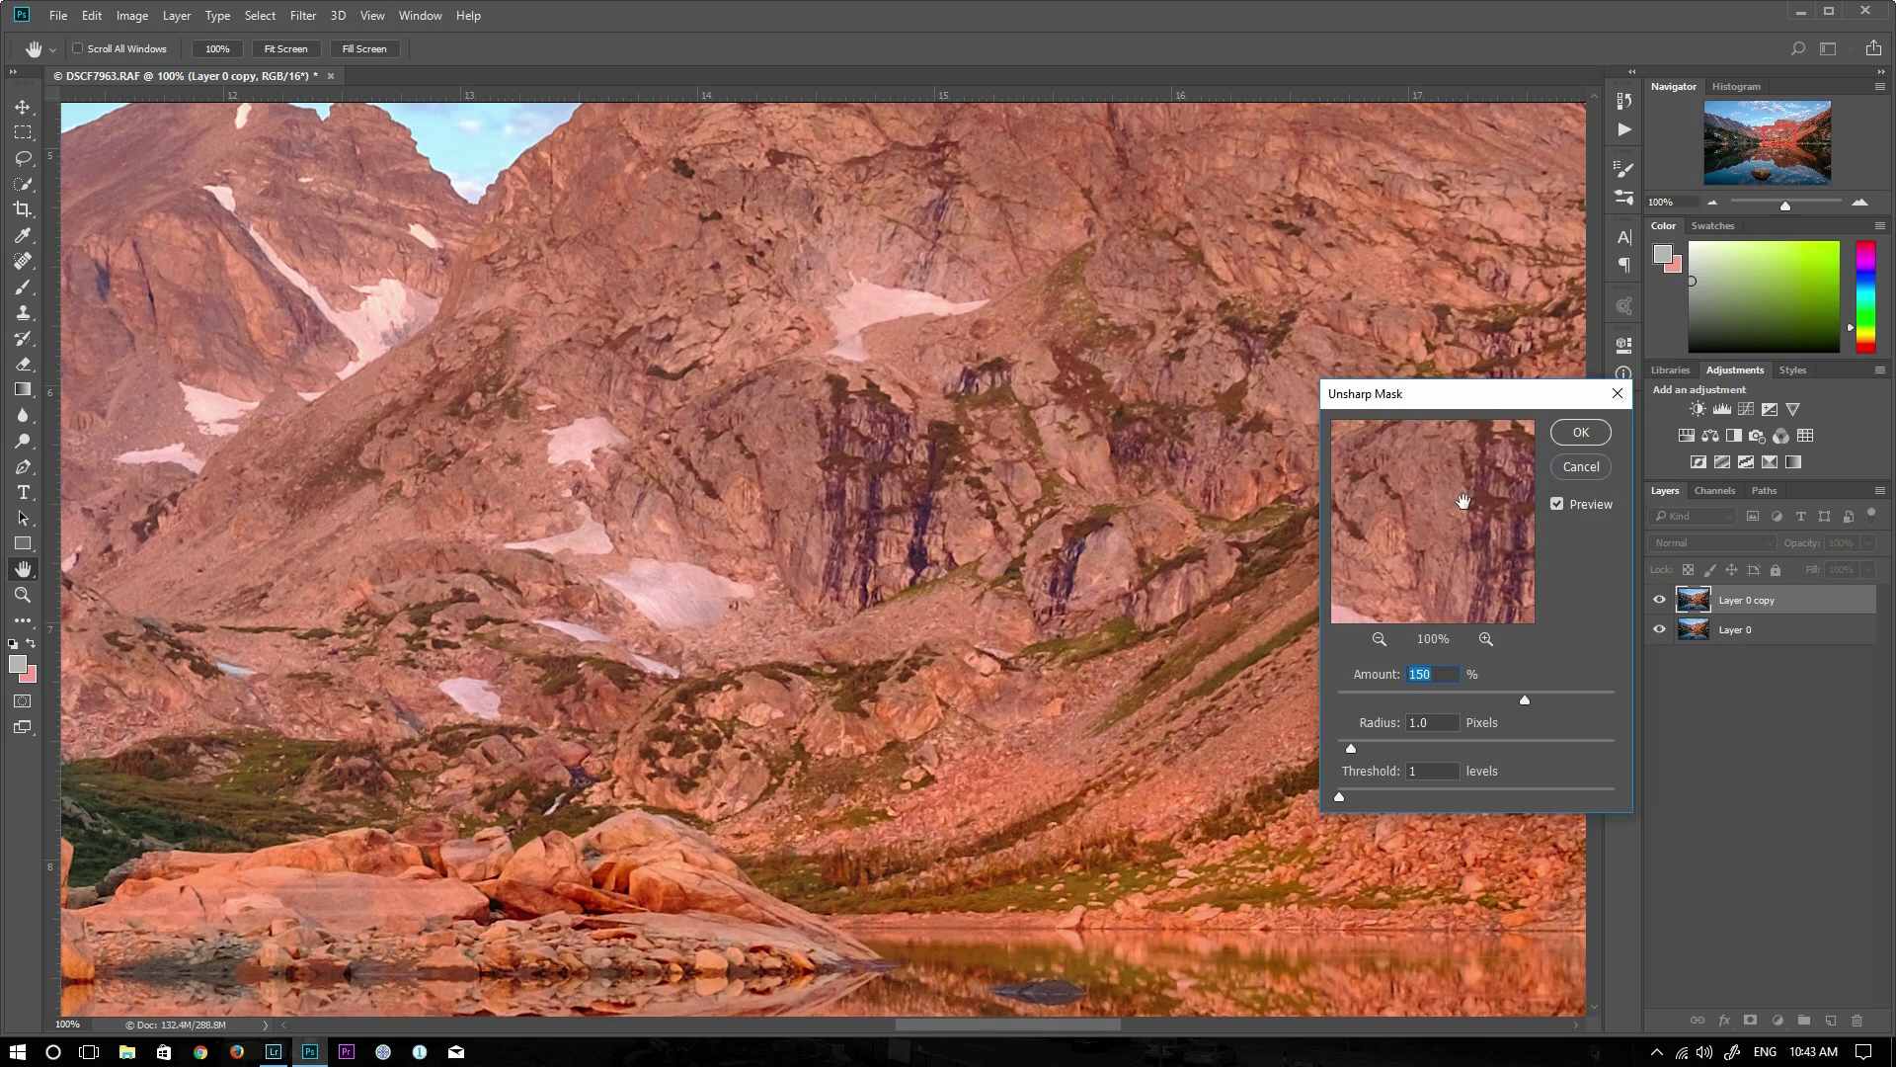
key("z")
left_click(1580, 432)
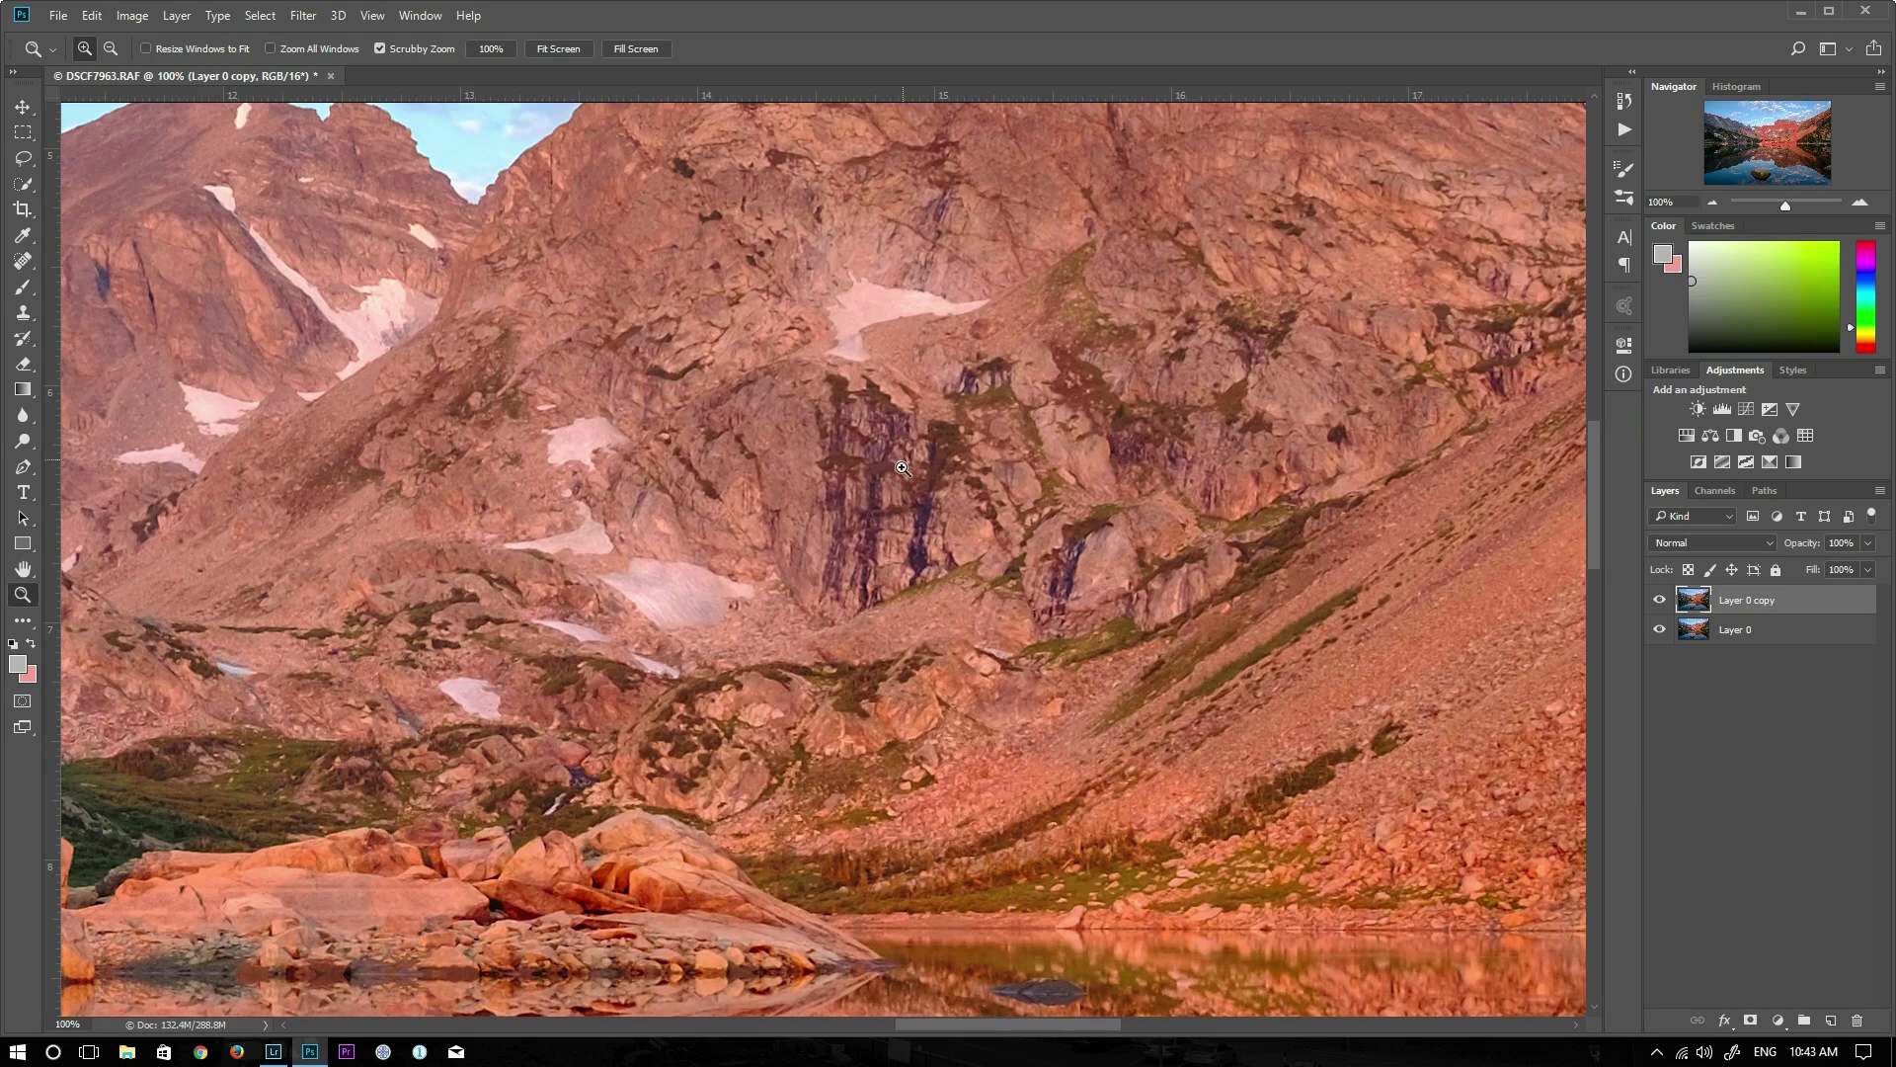
At about 200%, toggle Layer 0 copy's visibility twice to compare with the original
left_click_drag(902, 468, 1044, 528)
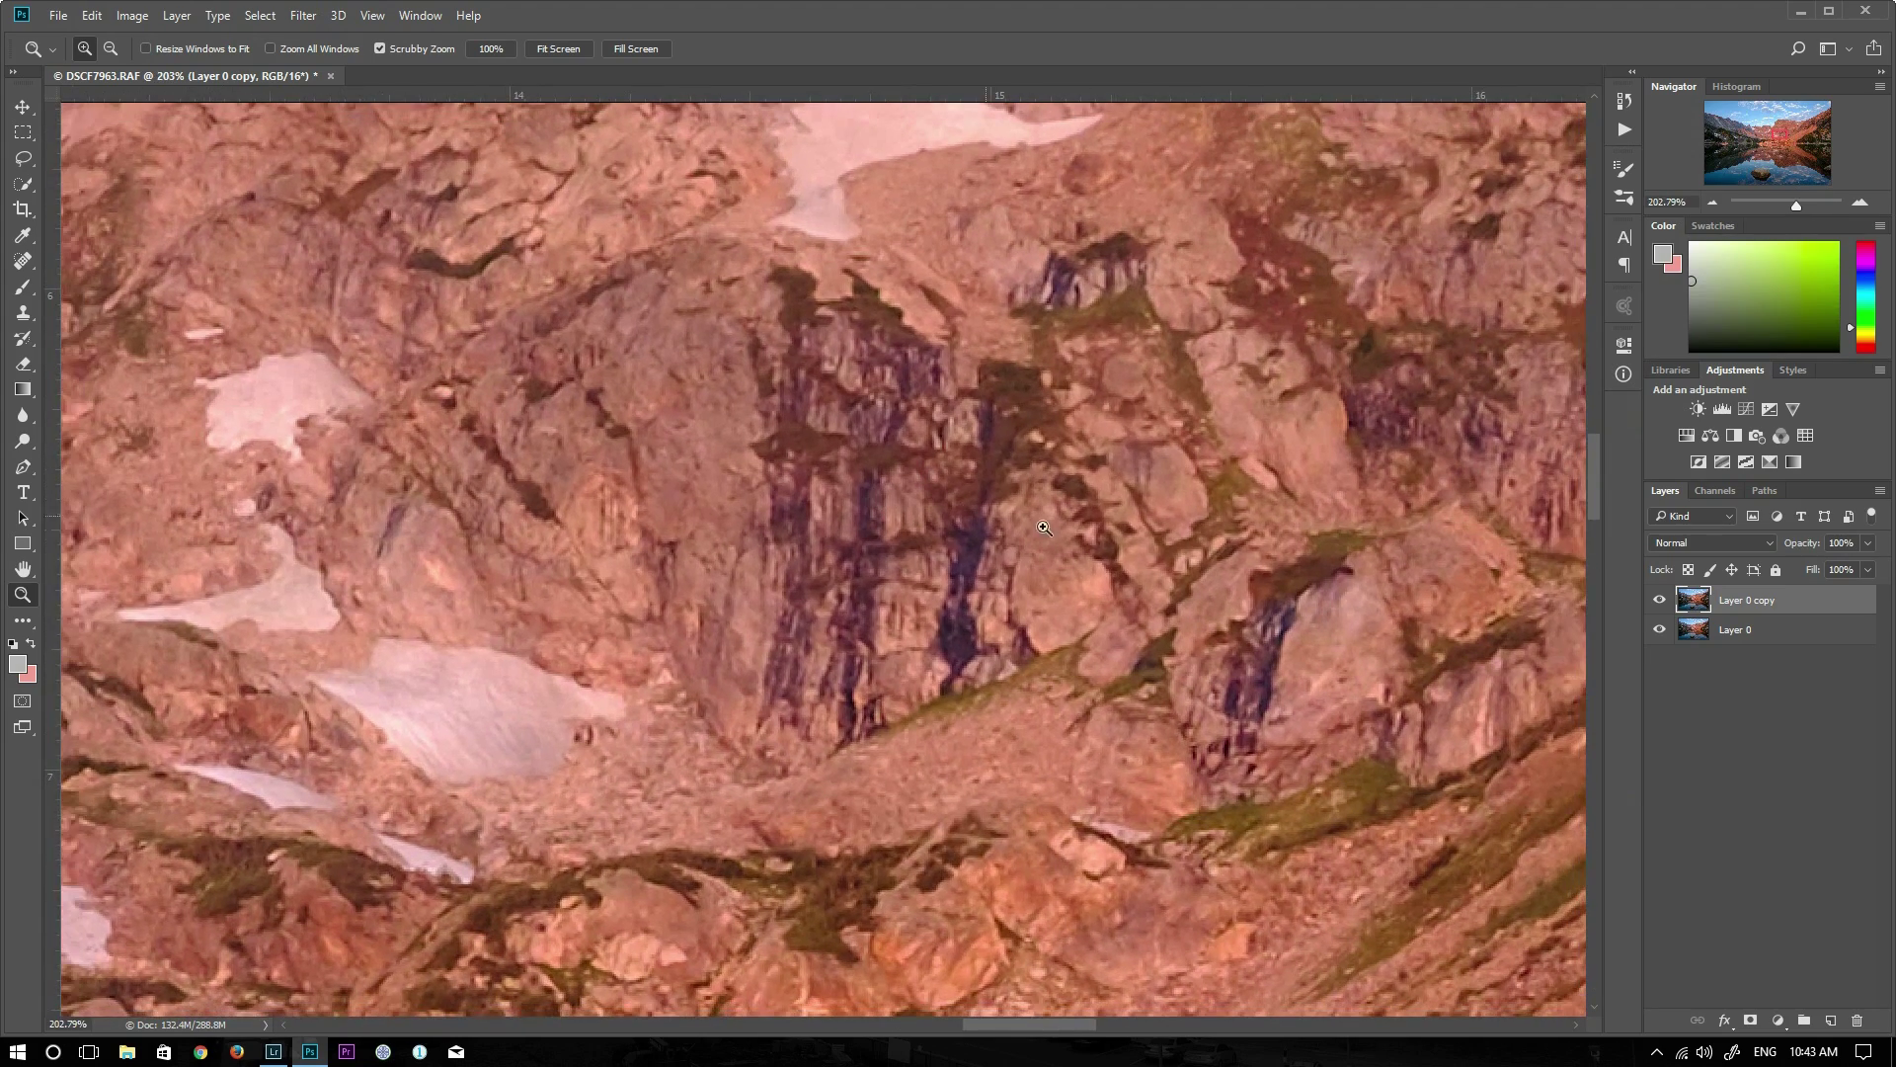
left_click(1661, 602)
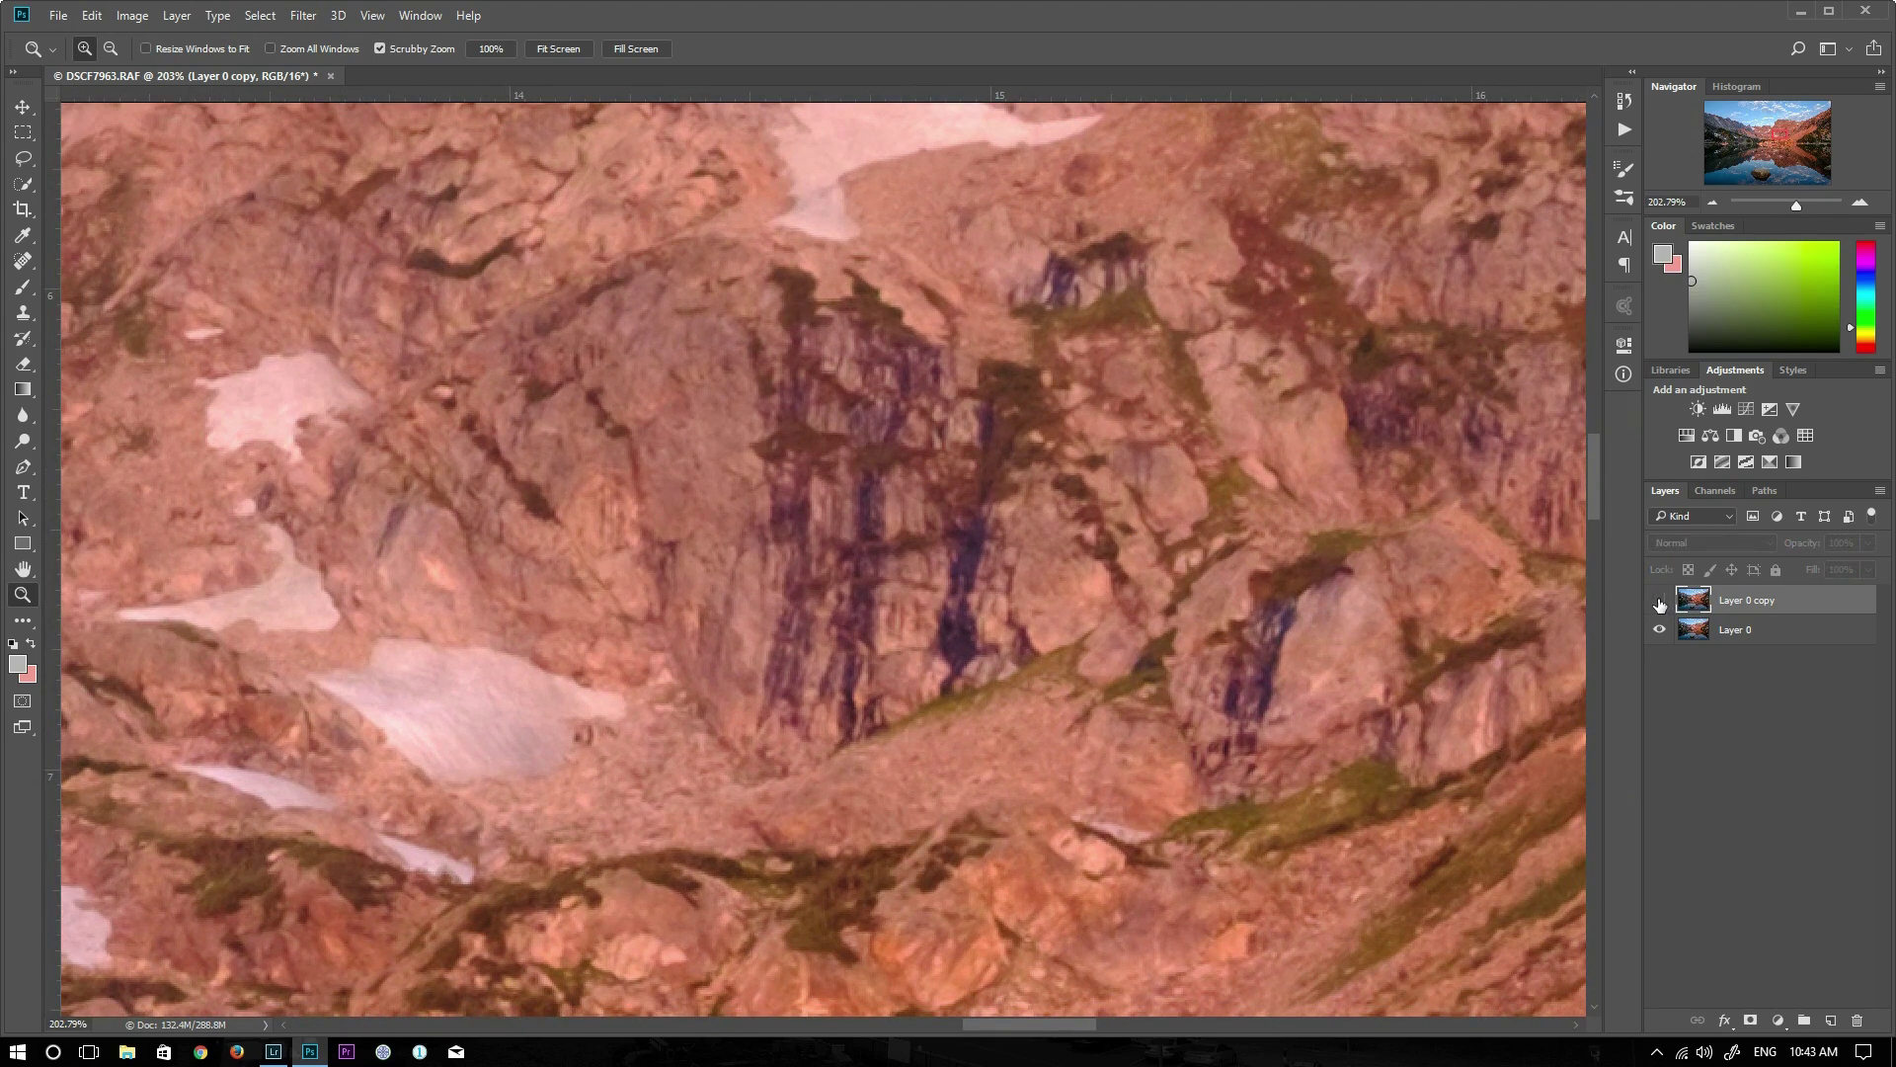
left_click(1659, 602)
left_click(1660, 603)
left_click(1660, 602)
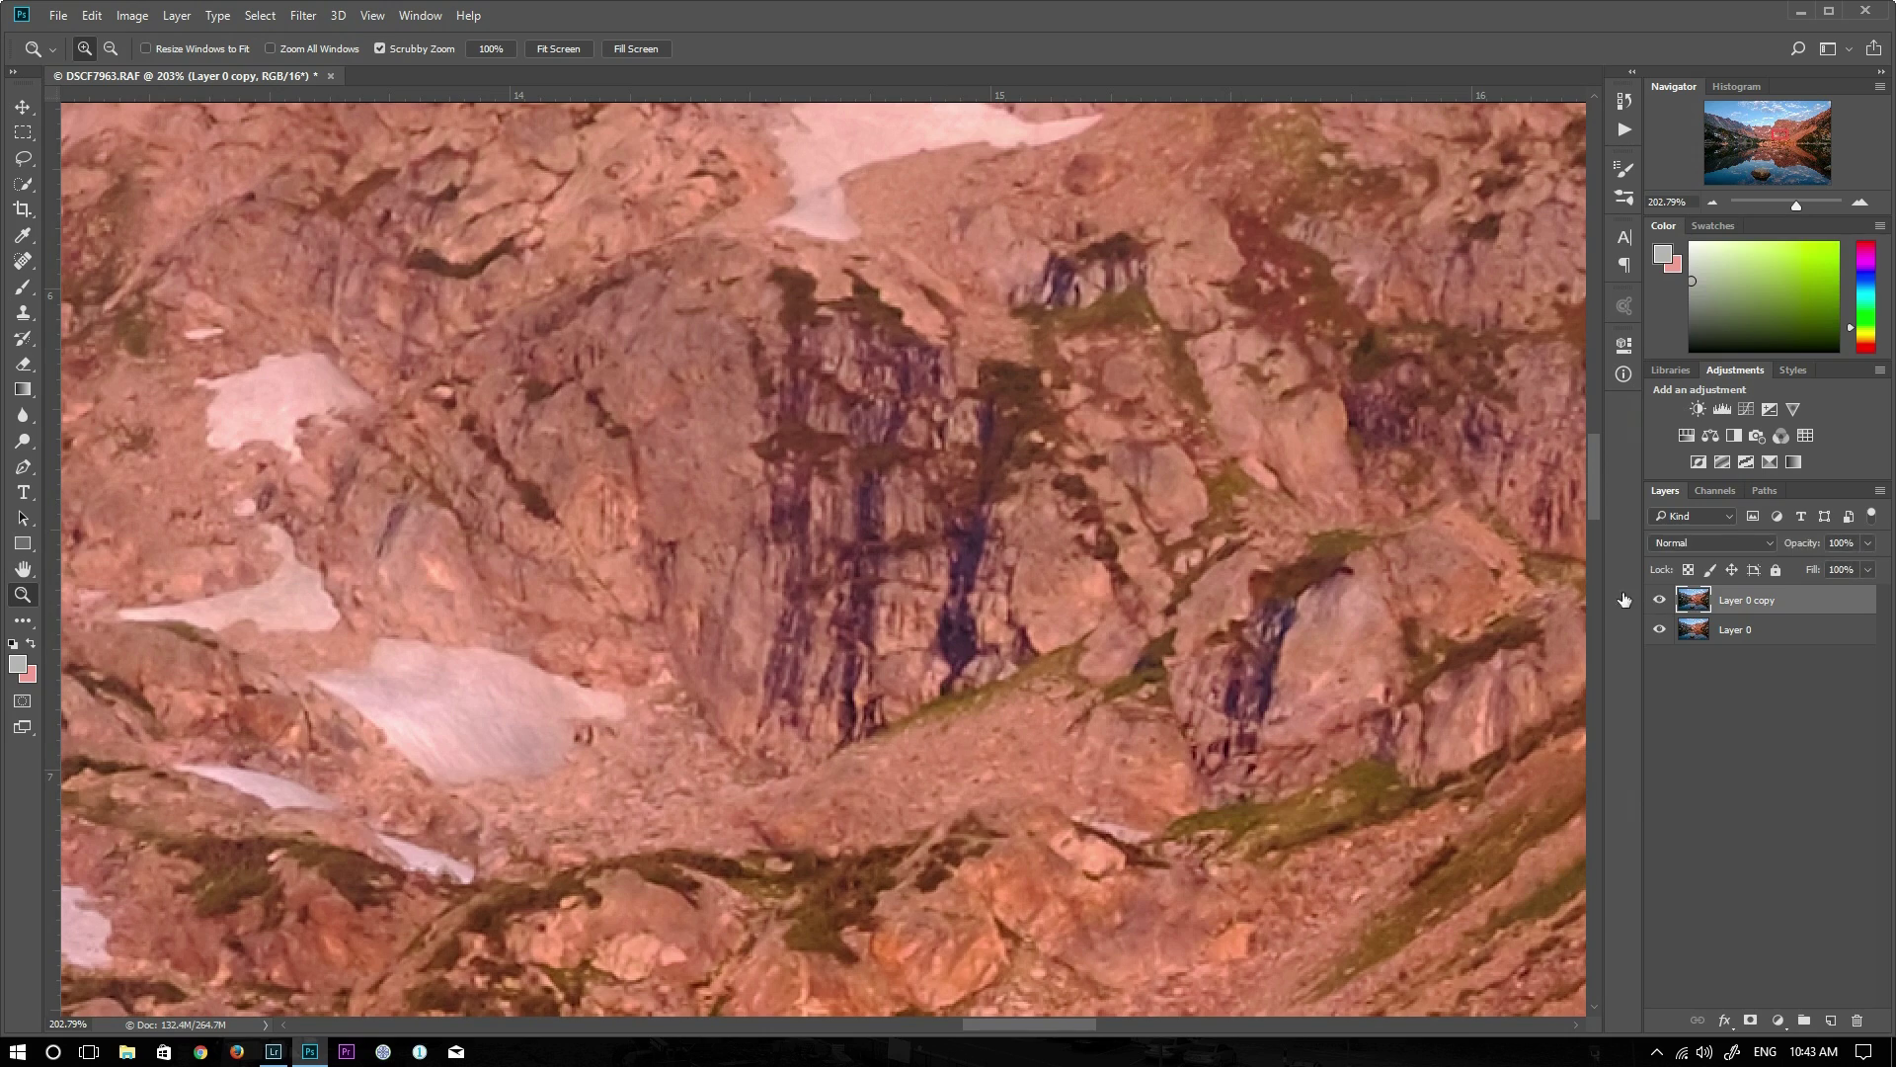
left_click_drag(862, 507, 822, 507)
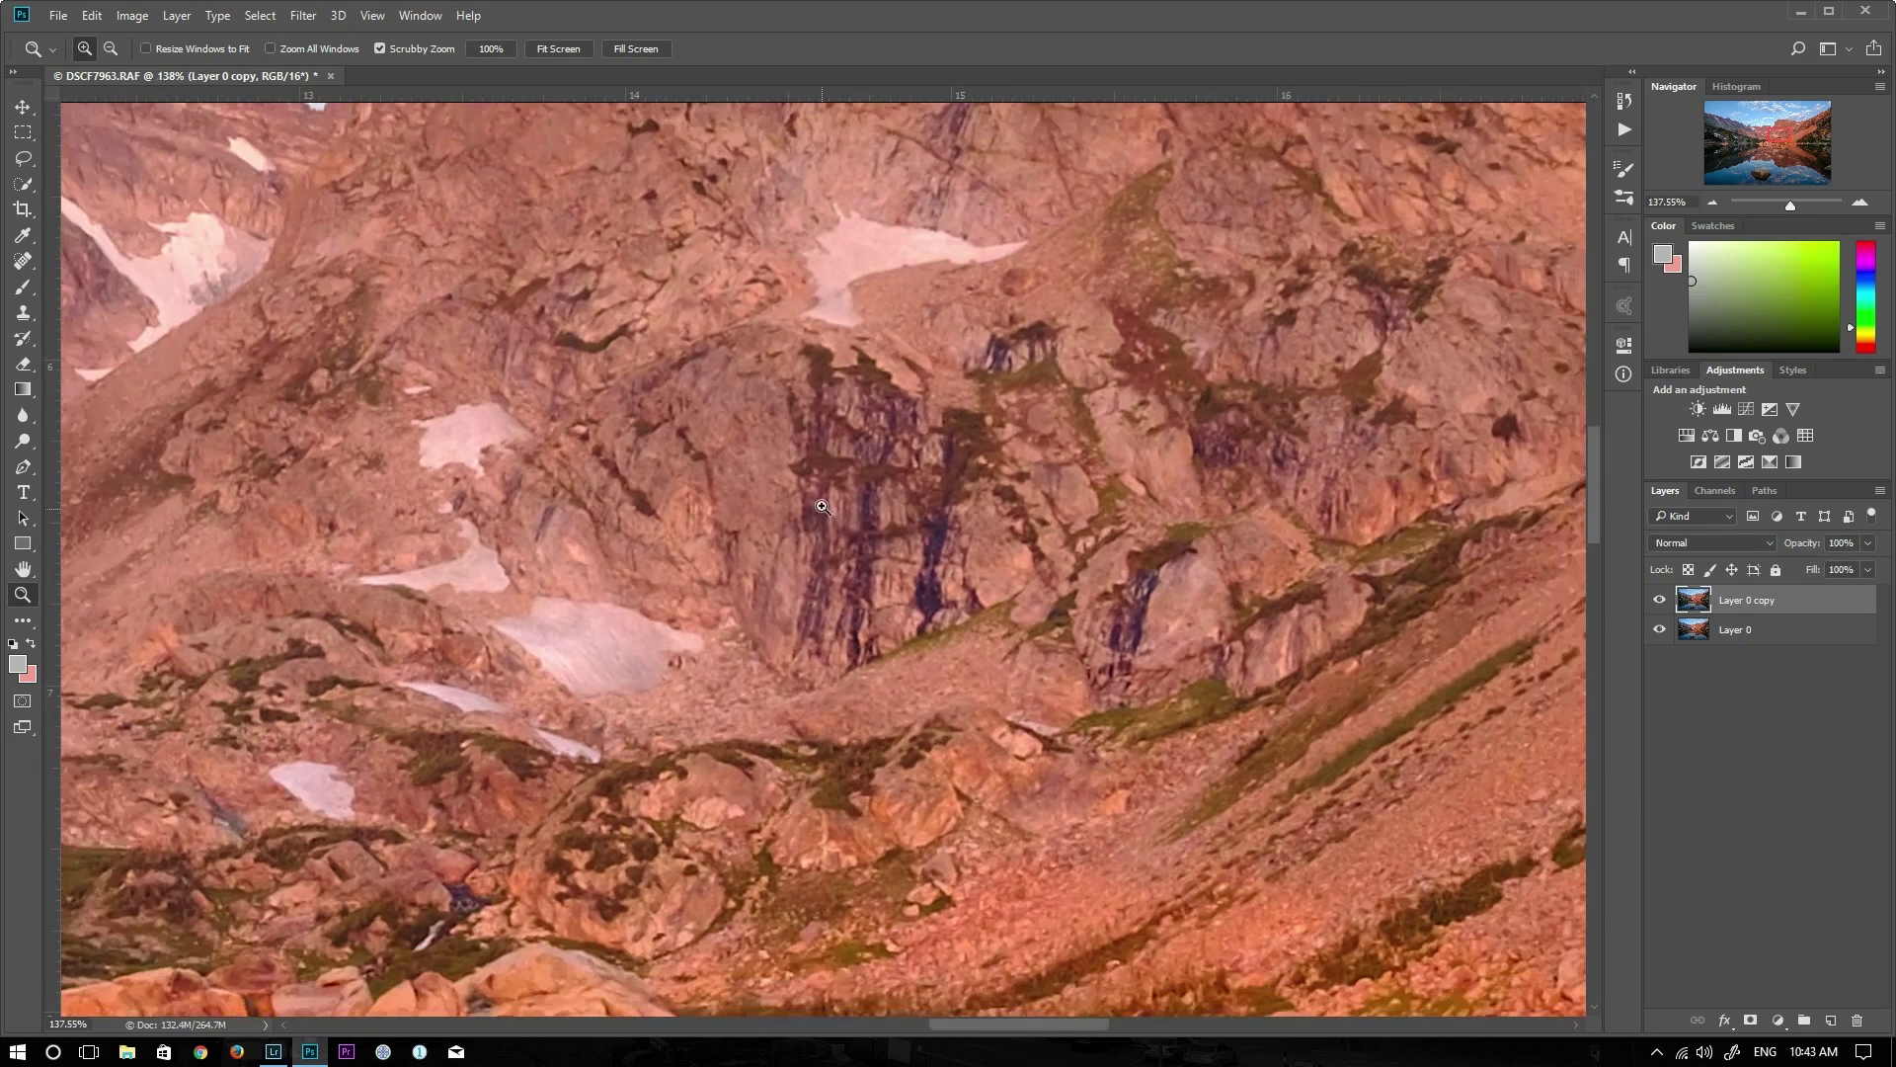
At 100%, compare Layer 0 copy on and off again, then pan to the treed lakeshore
left_click(490, 50)
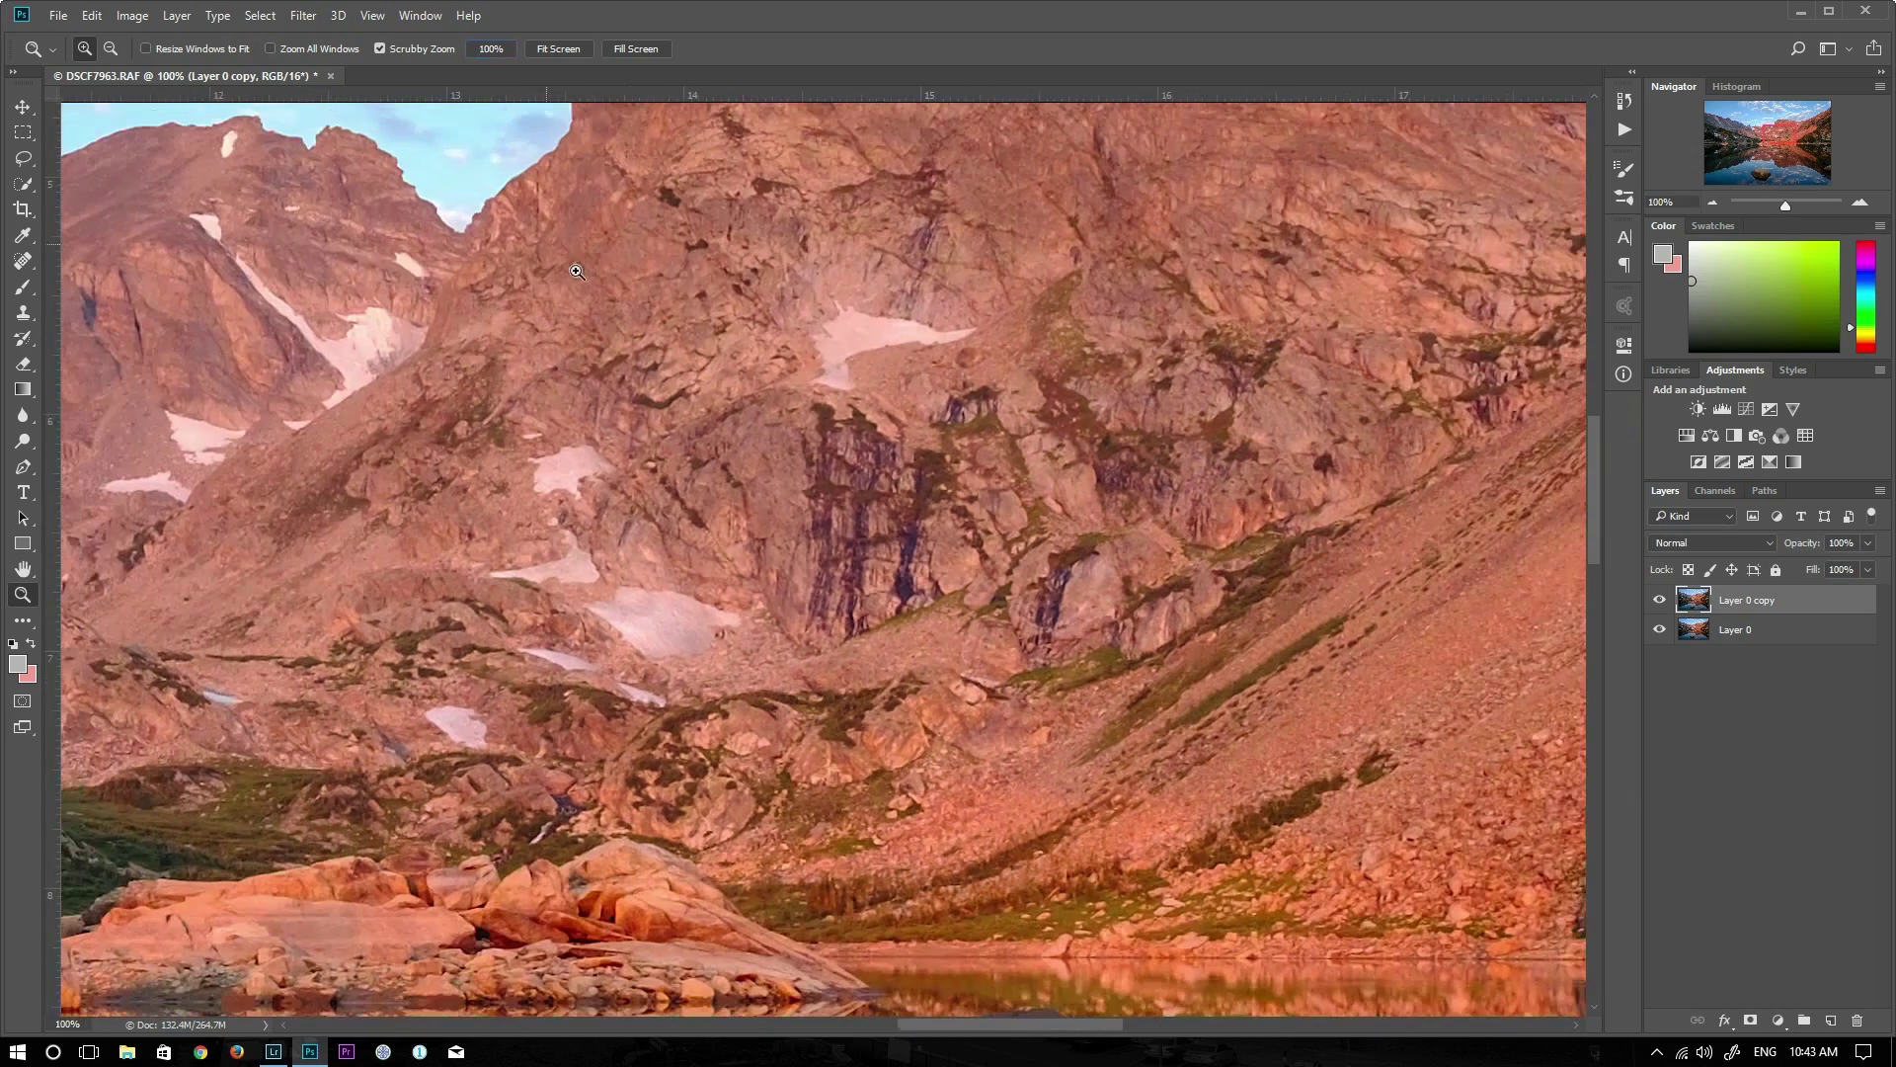
left_click(1660, 603)
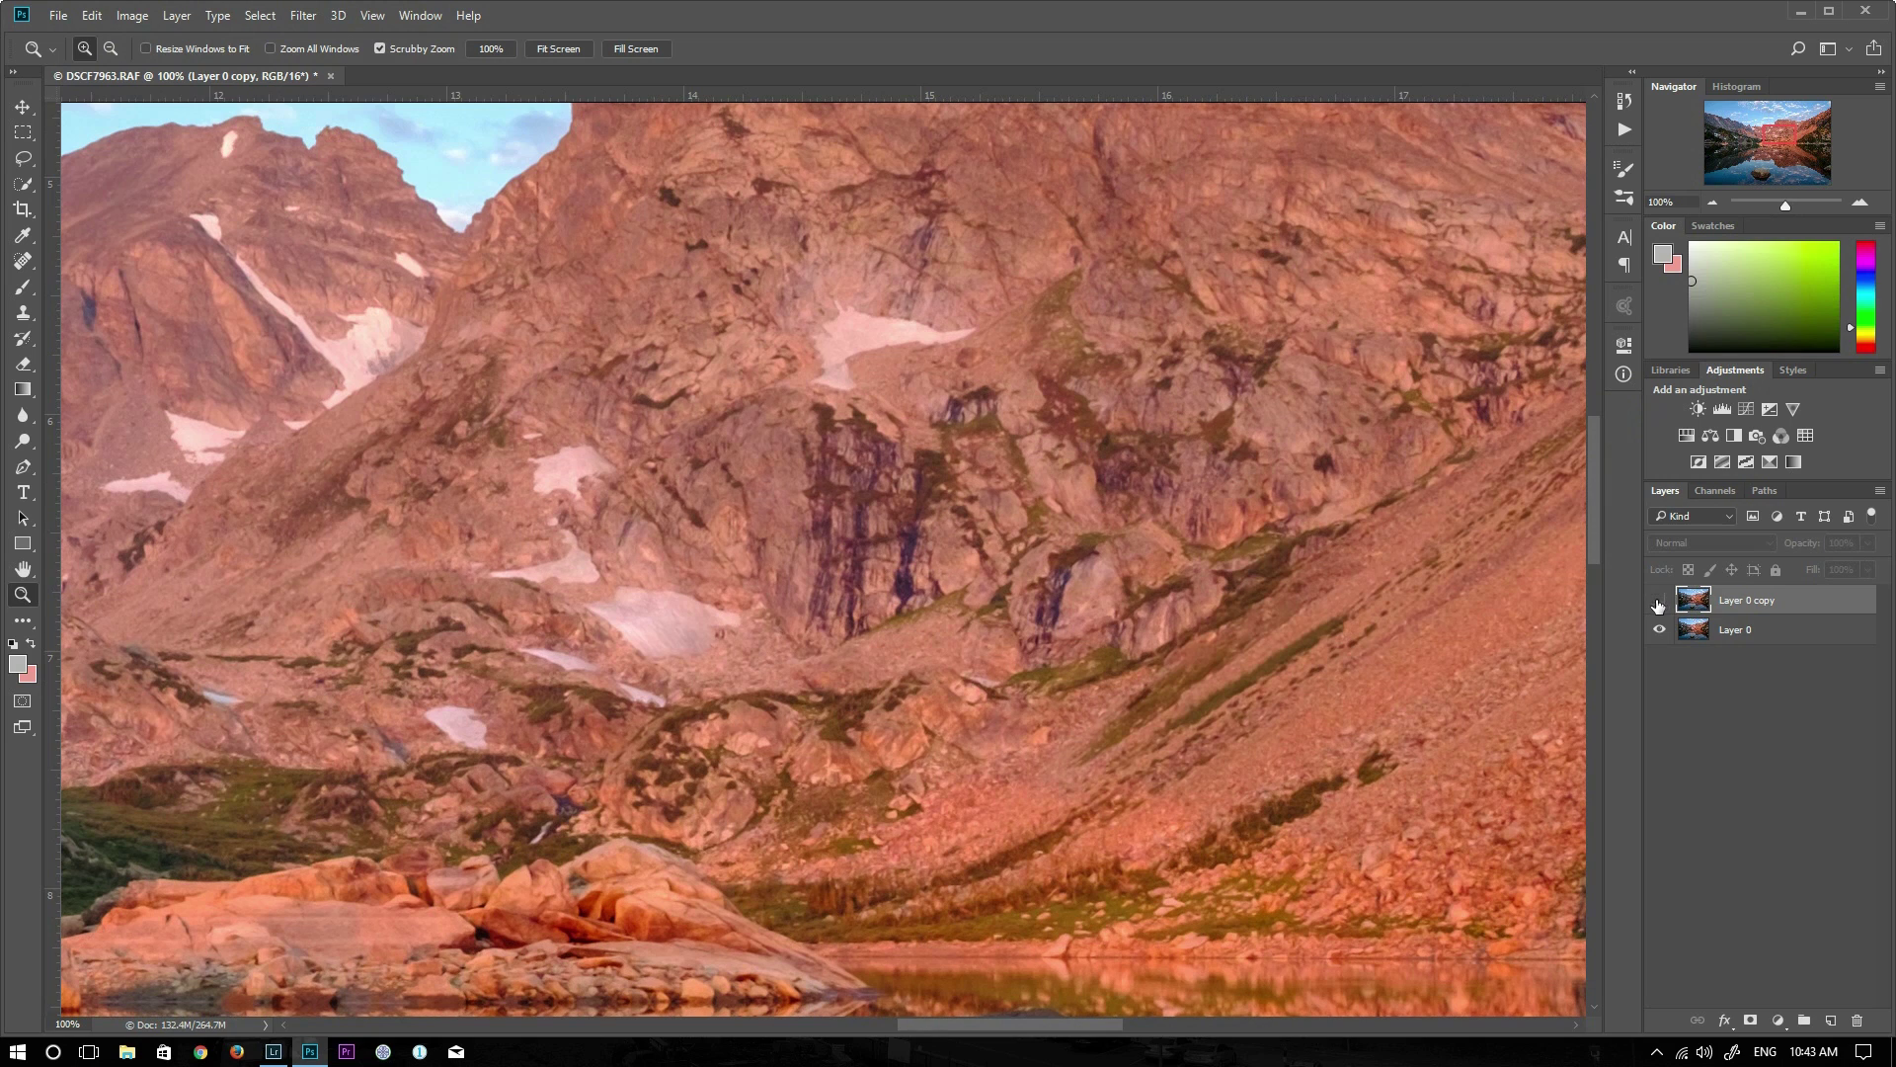
left_click(1659, 603)
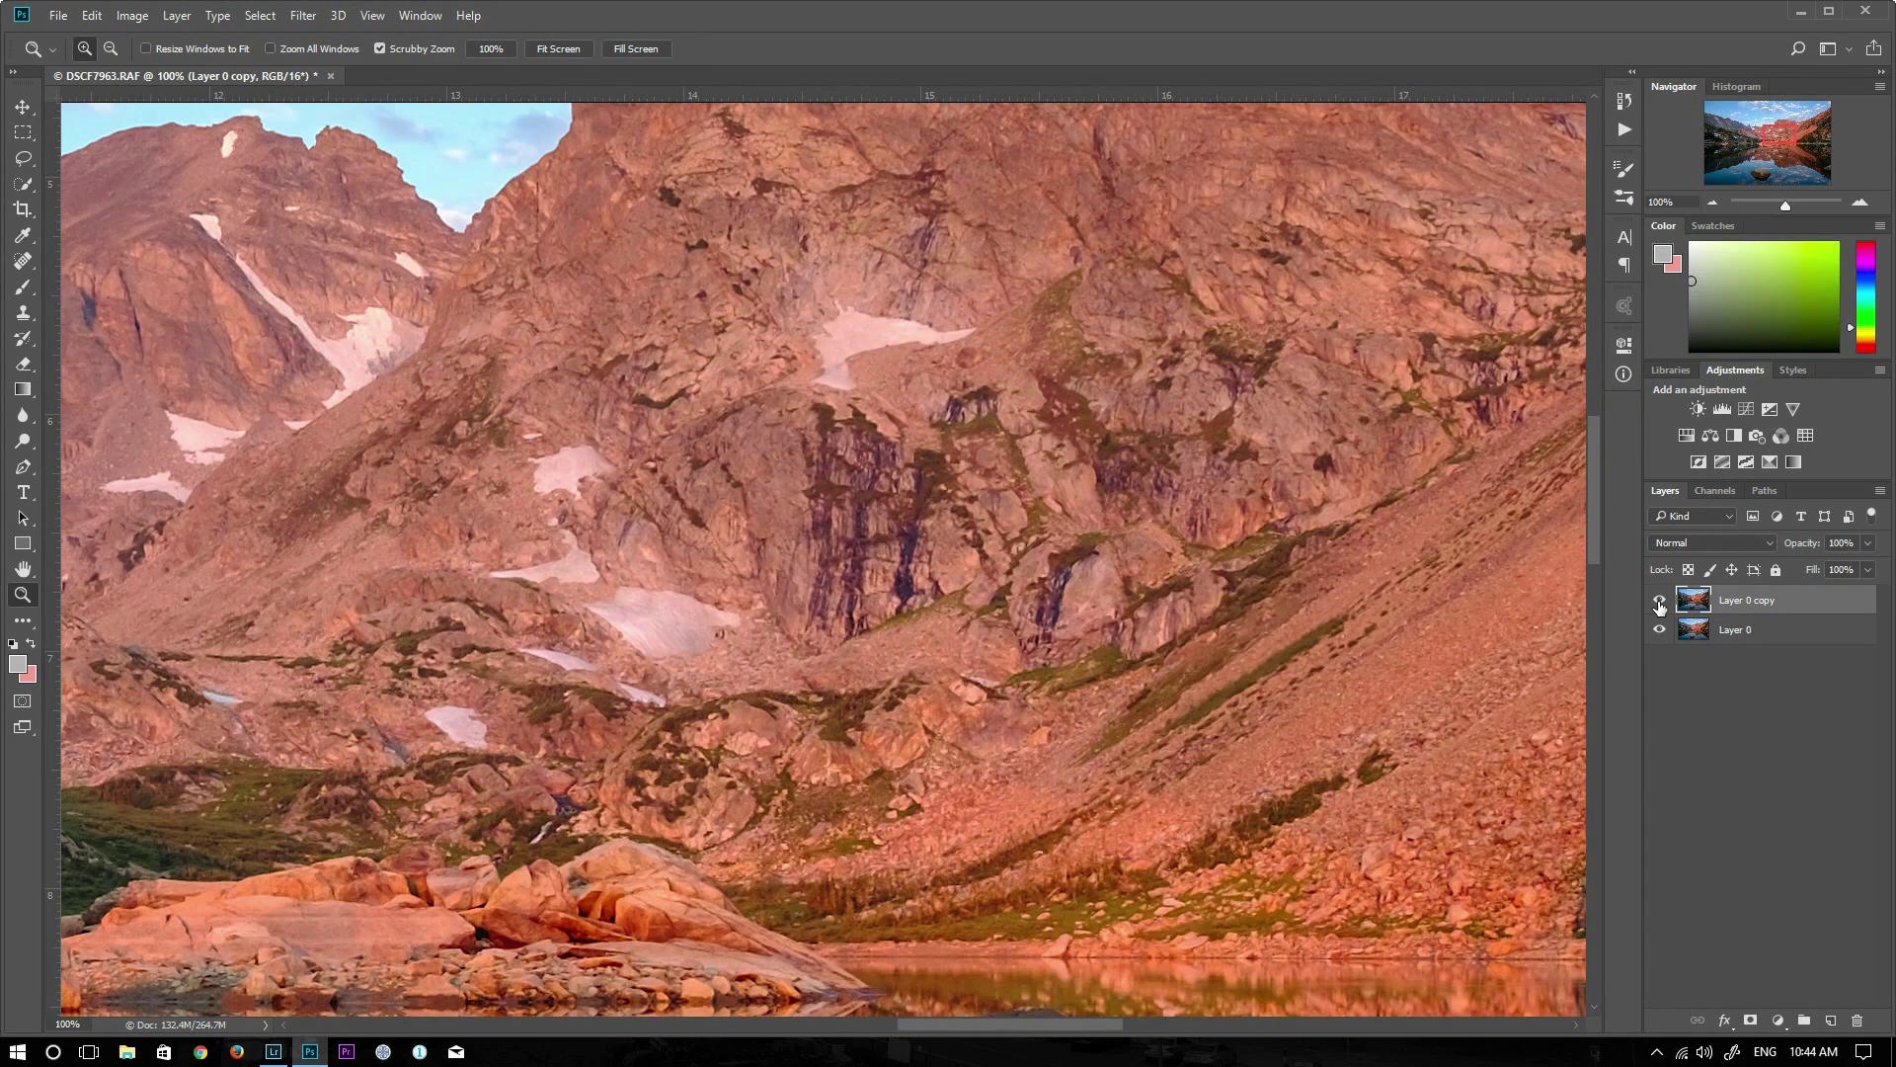
left_click(1659, 604)
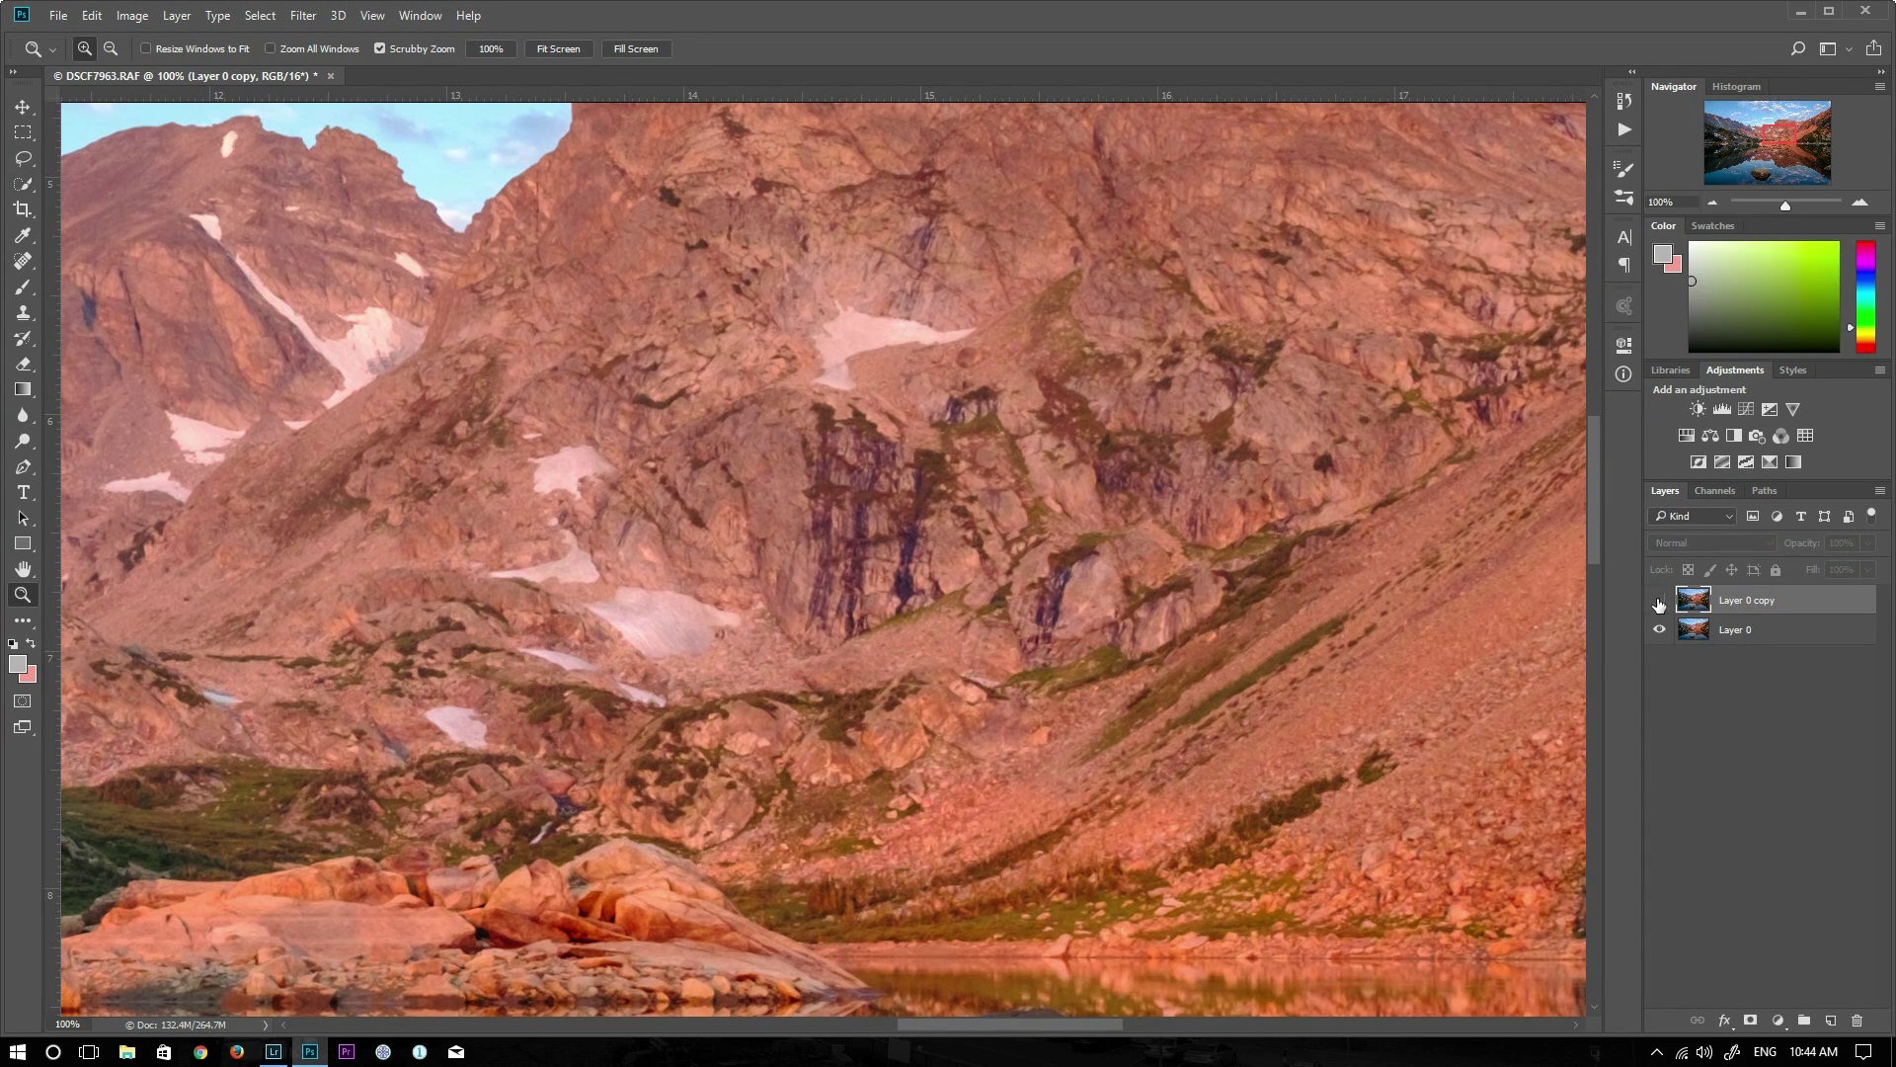
left_click(1659, 604)
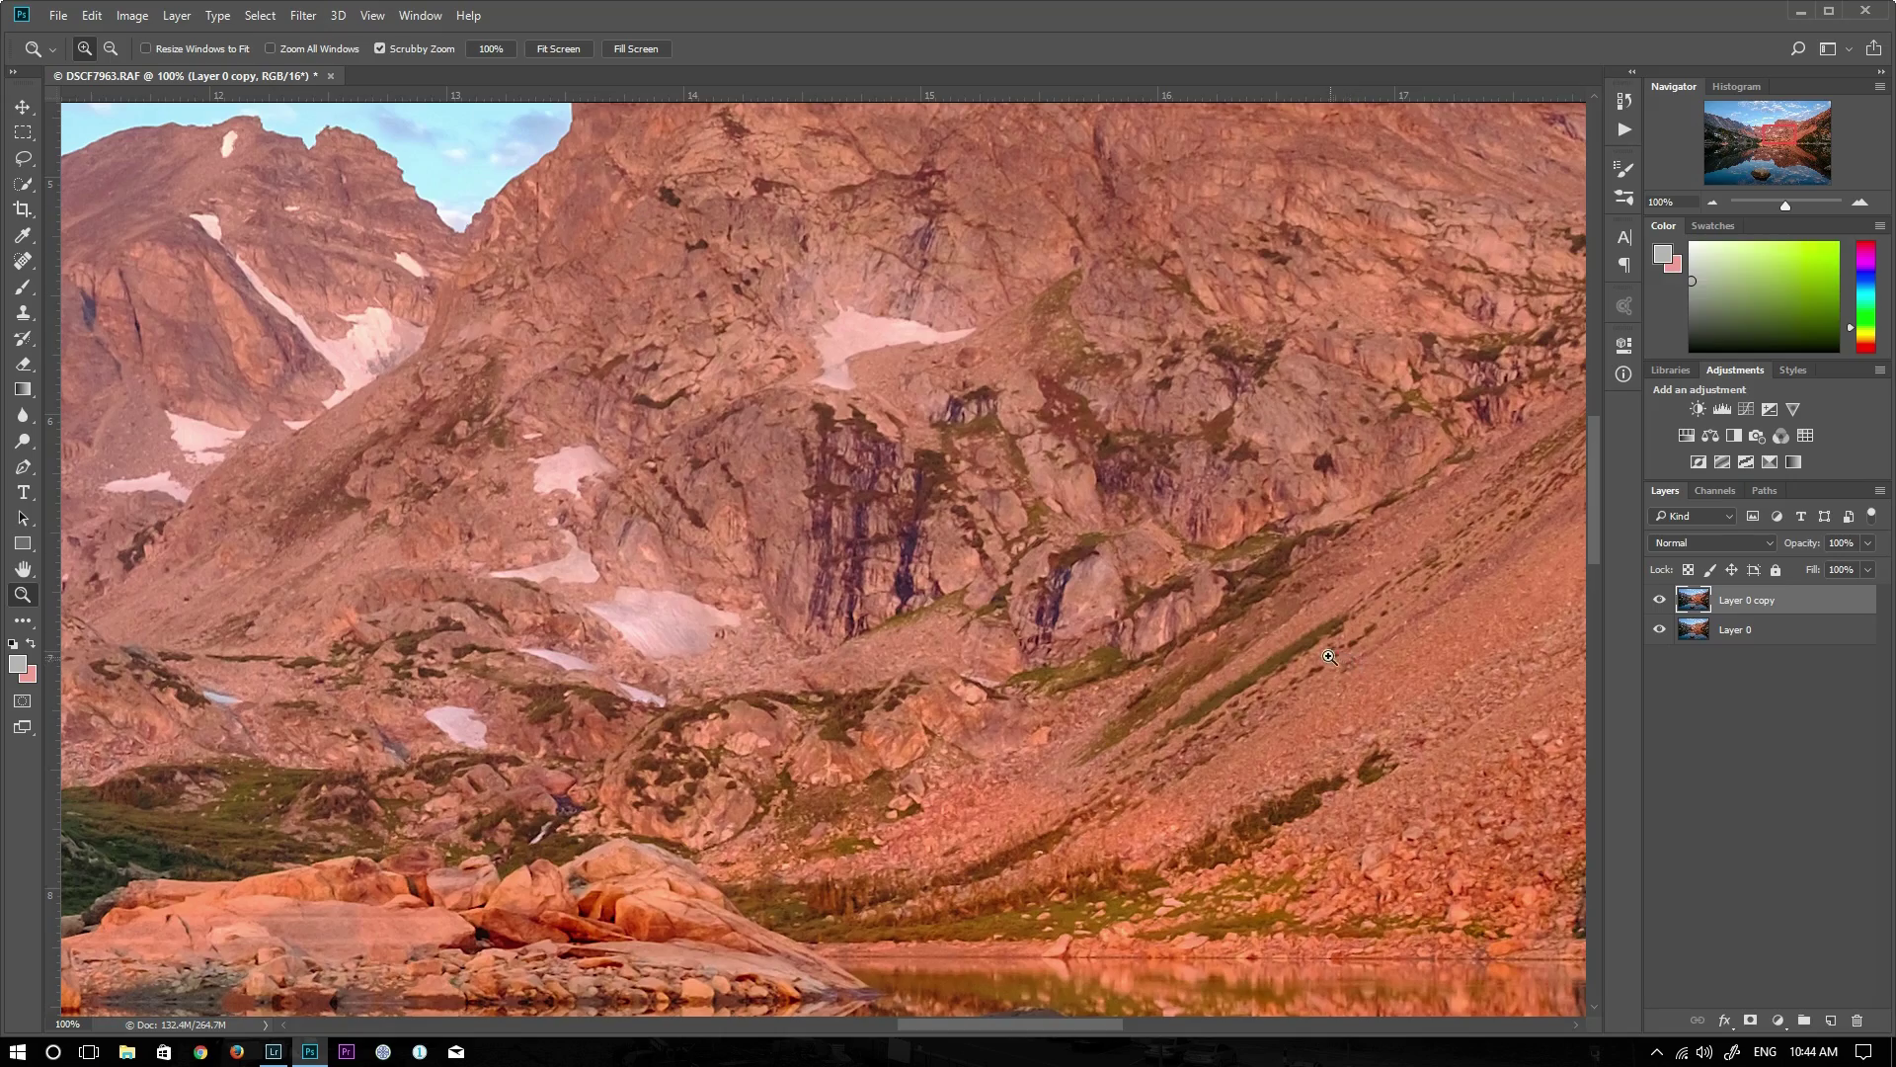
left_click_drag(1342, 662, 833, 424)
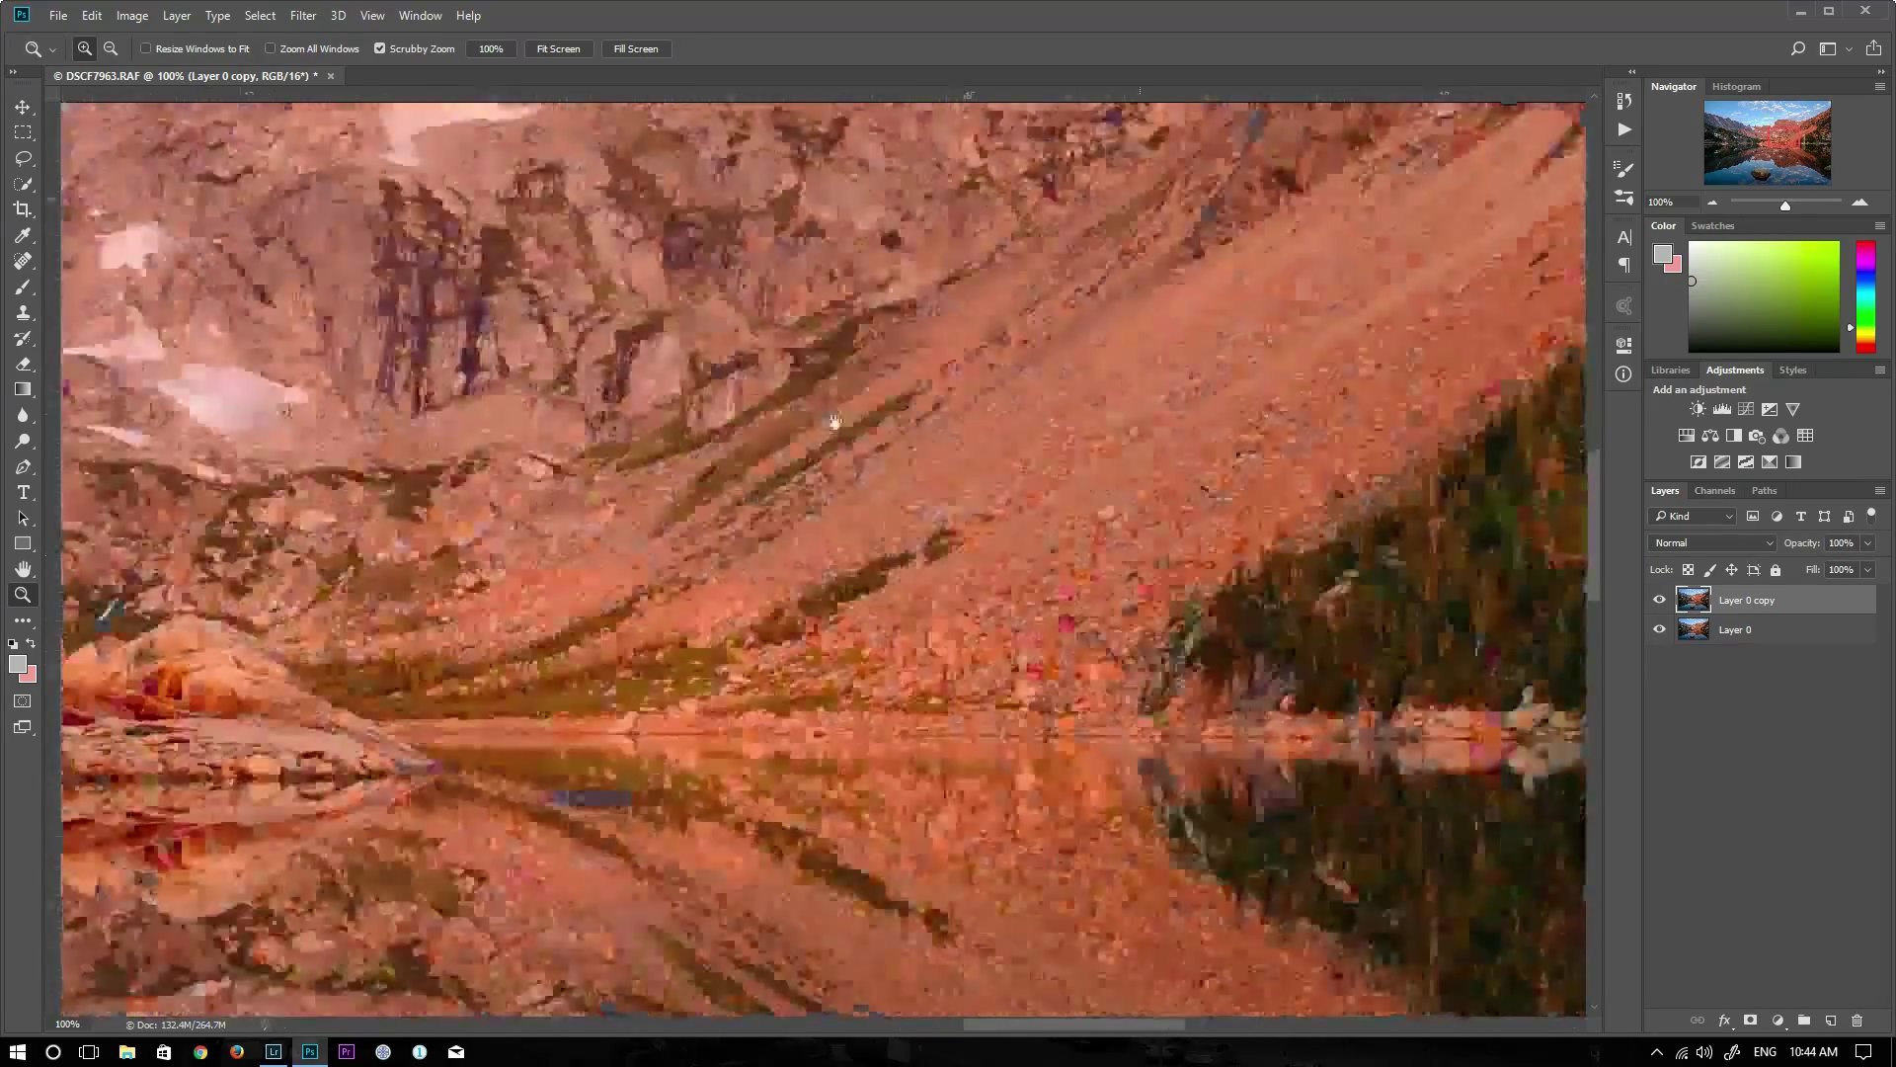
left_click_drag(1028, 500, 618, 602)
left_click_drag(843, 567, 597, 596)
left_click_drag(969, 550, 951, 620)
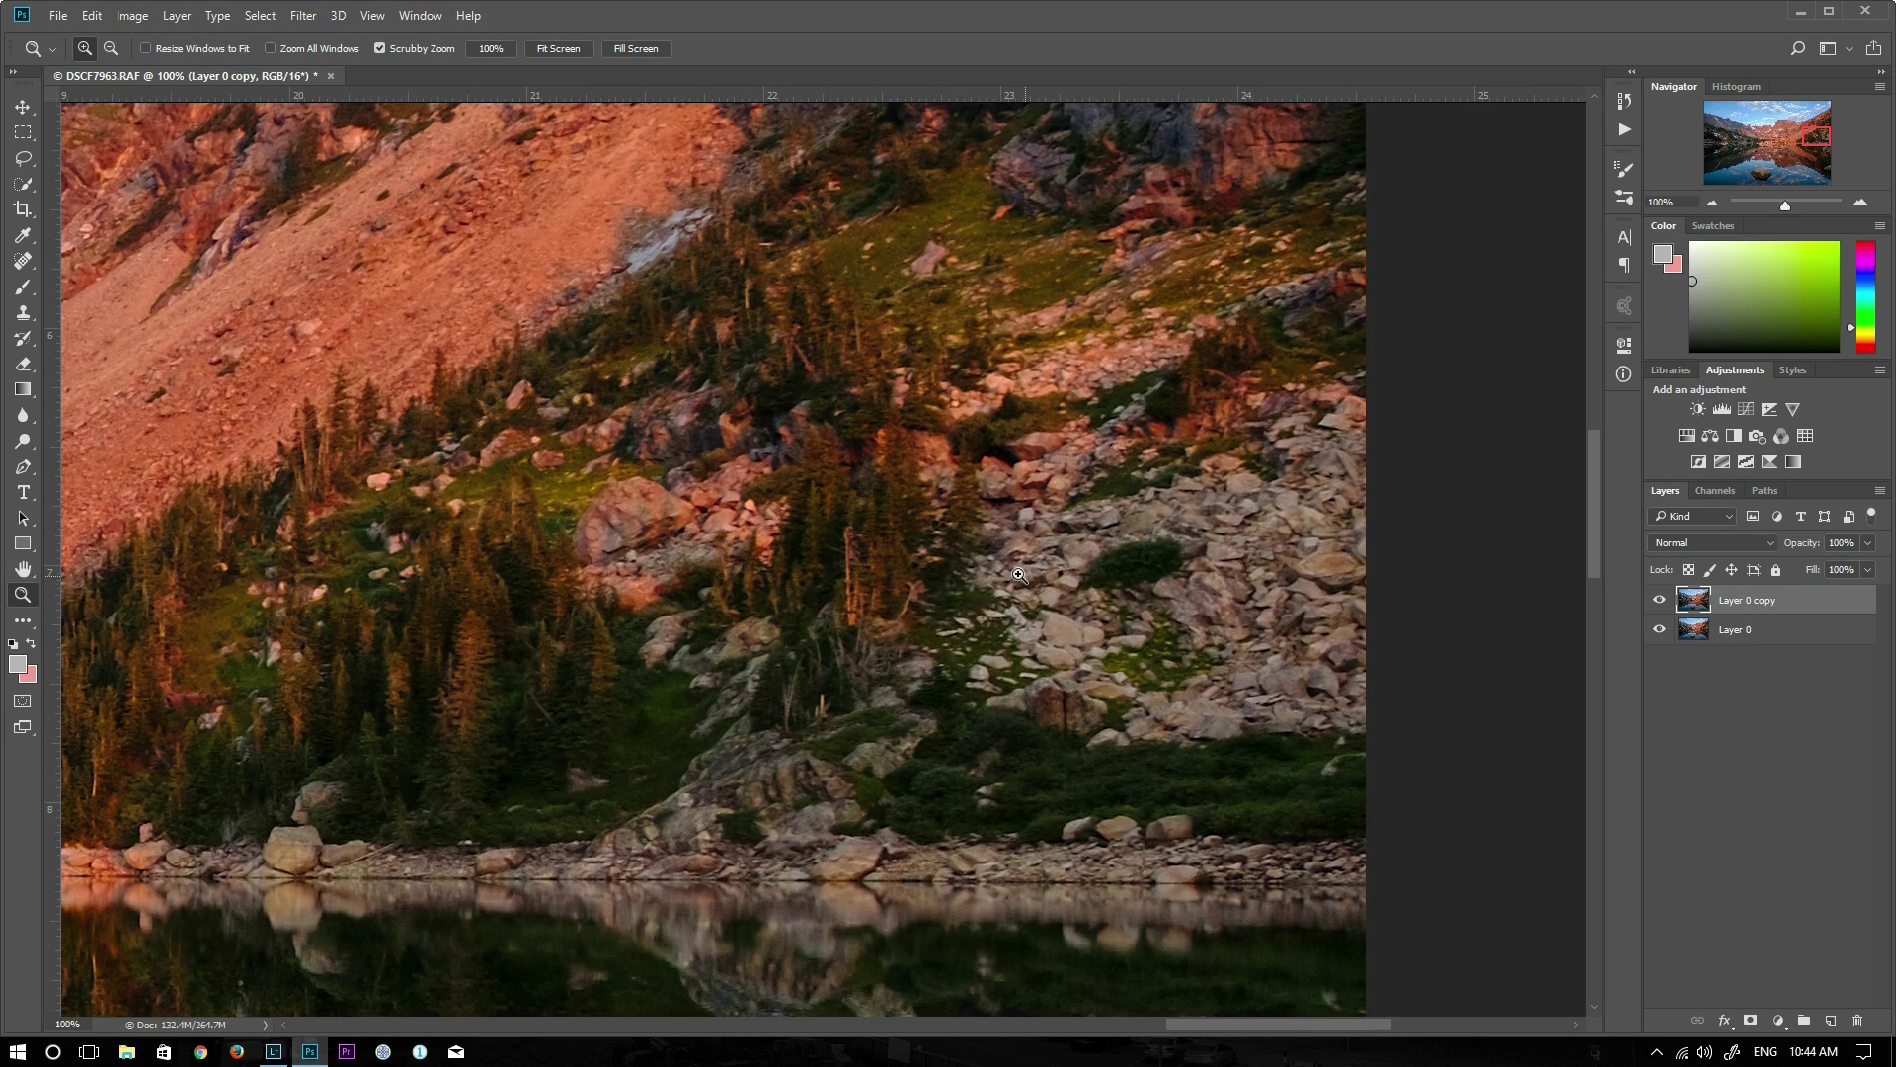
Open Unsharp Mask settings and cancel without applying any sharpening
left_click(304, 18)
mouse_move(531, 353)
left_click(597, 441)
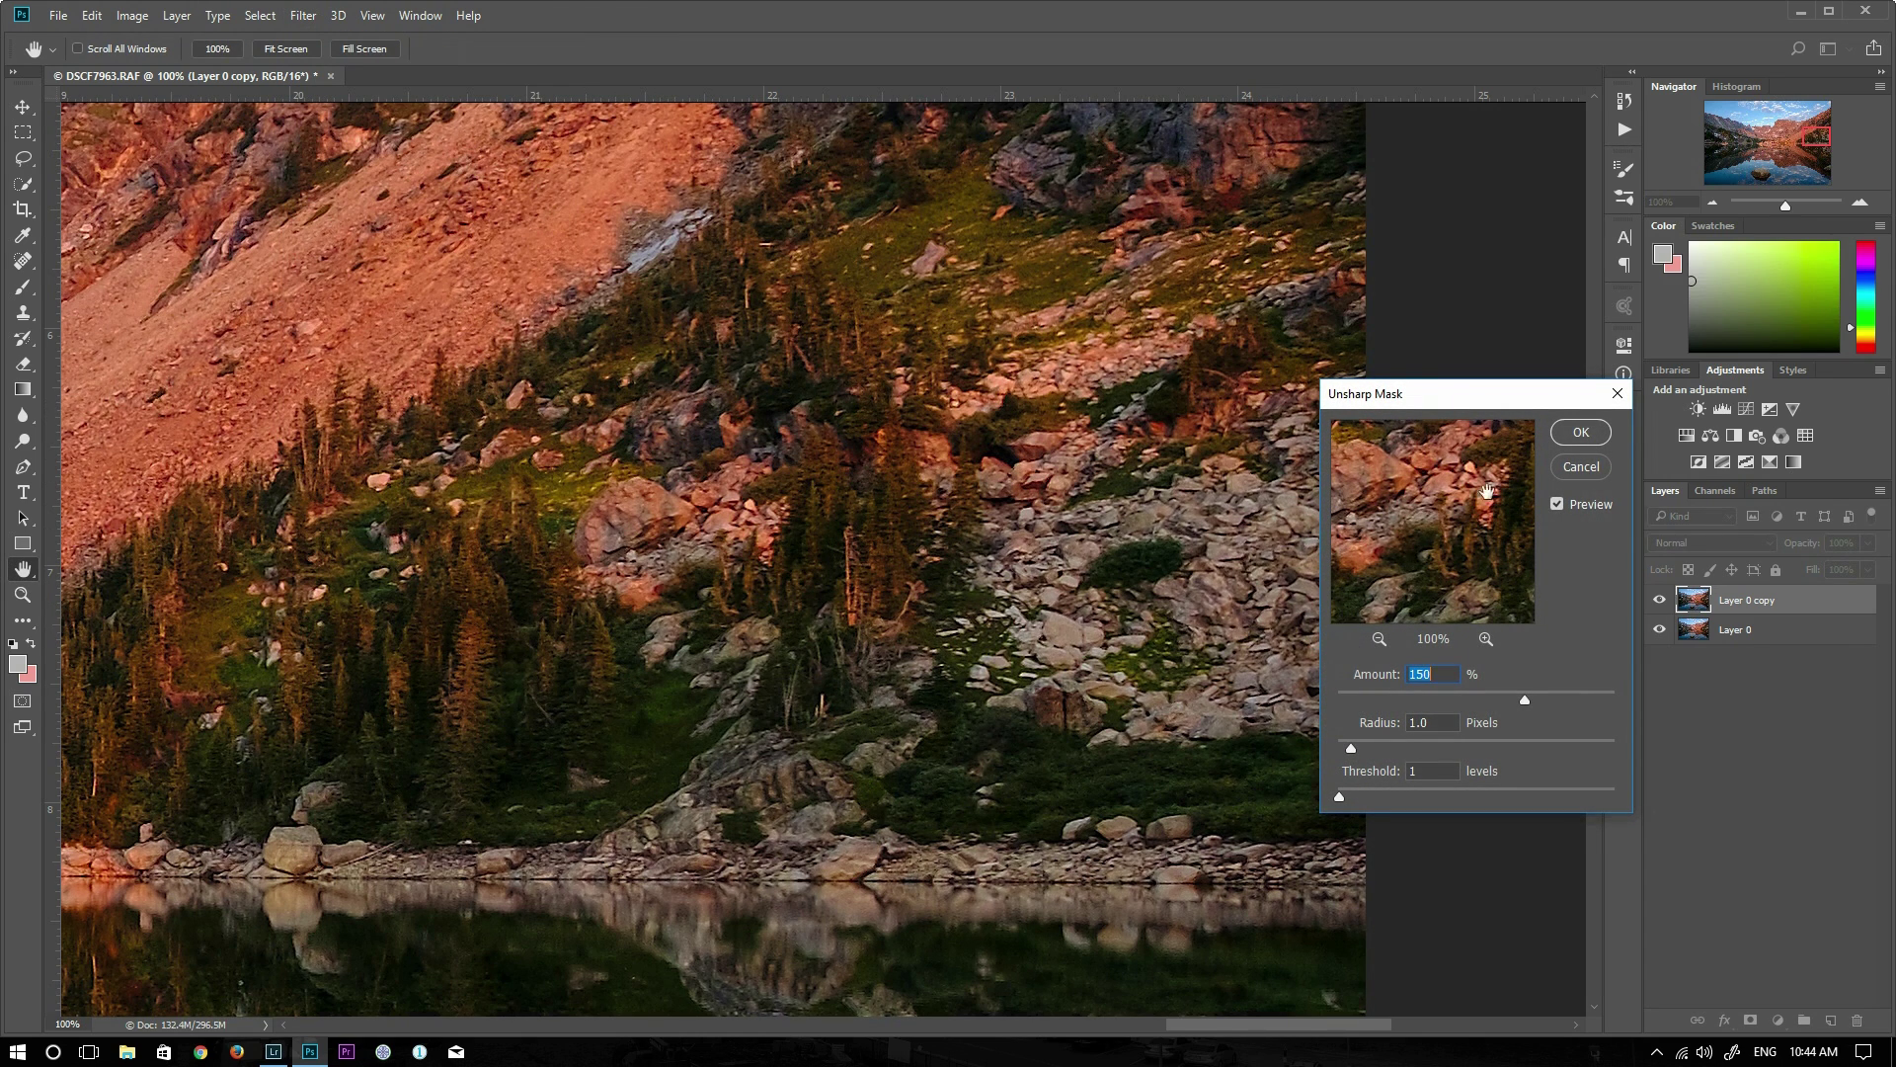
left_click(1579, 468)
key("z")
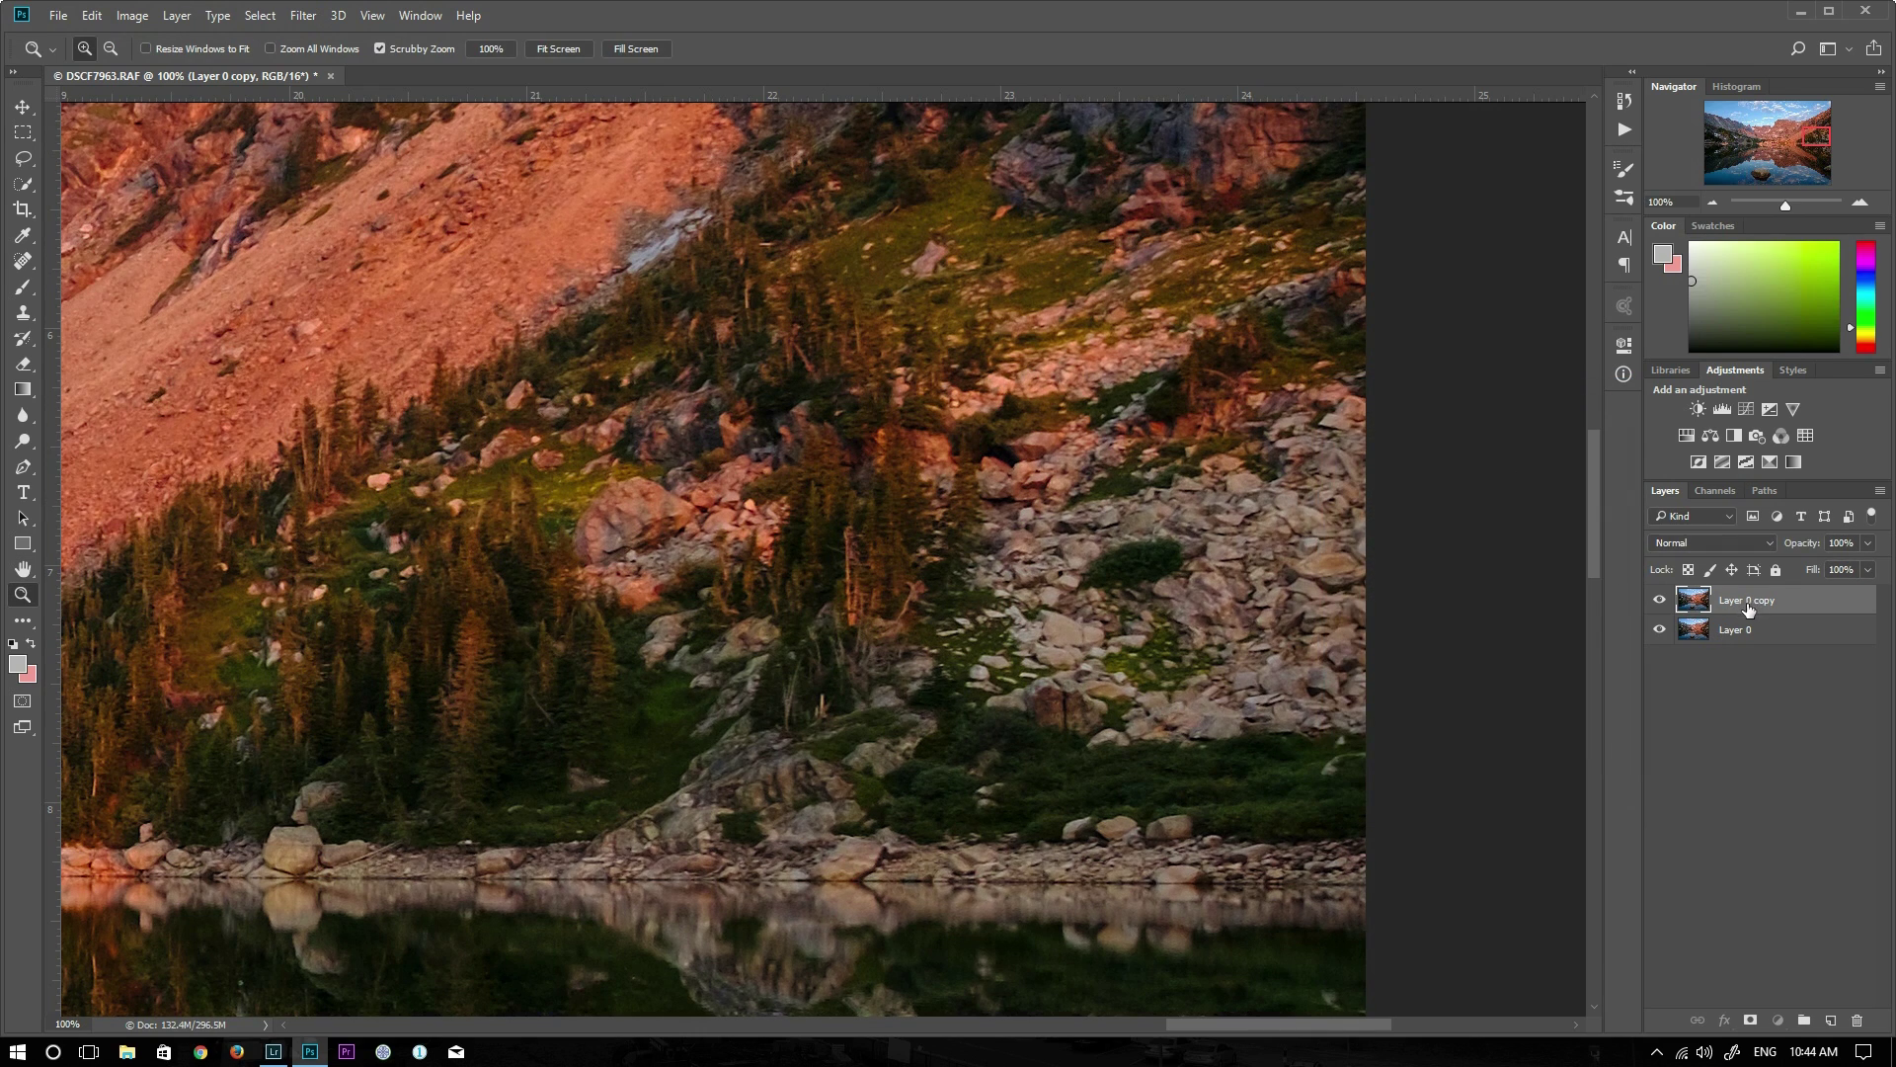
Duplicate Layer 0 copy, sharpen it with Unsharp Mask 150%/1.0/1, and add a layer mask
left_click_drag(1748, 609, 1830, 1019)
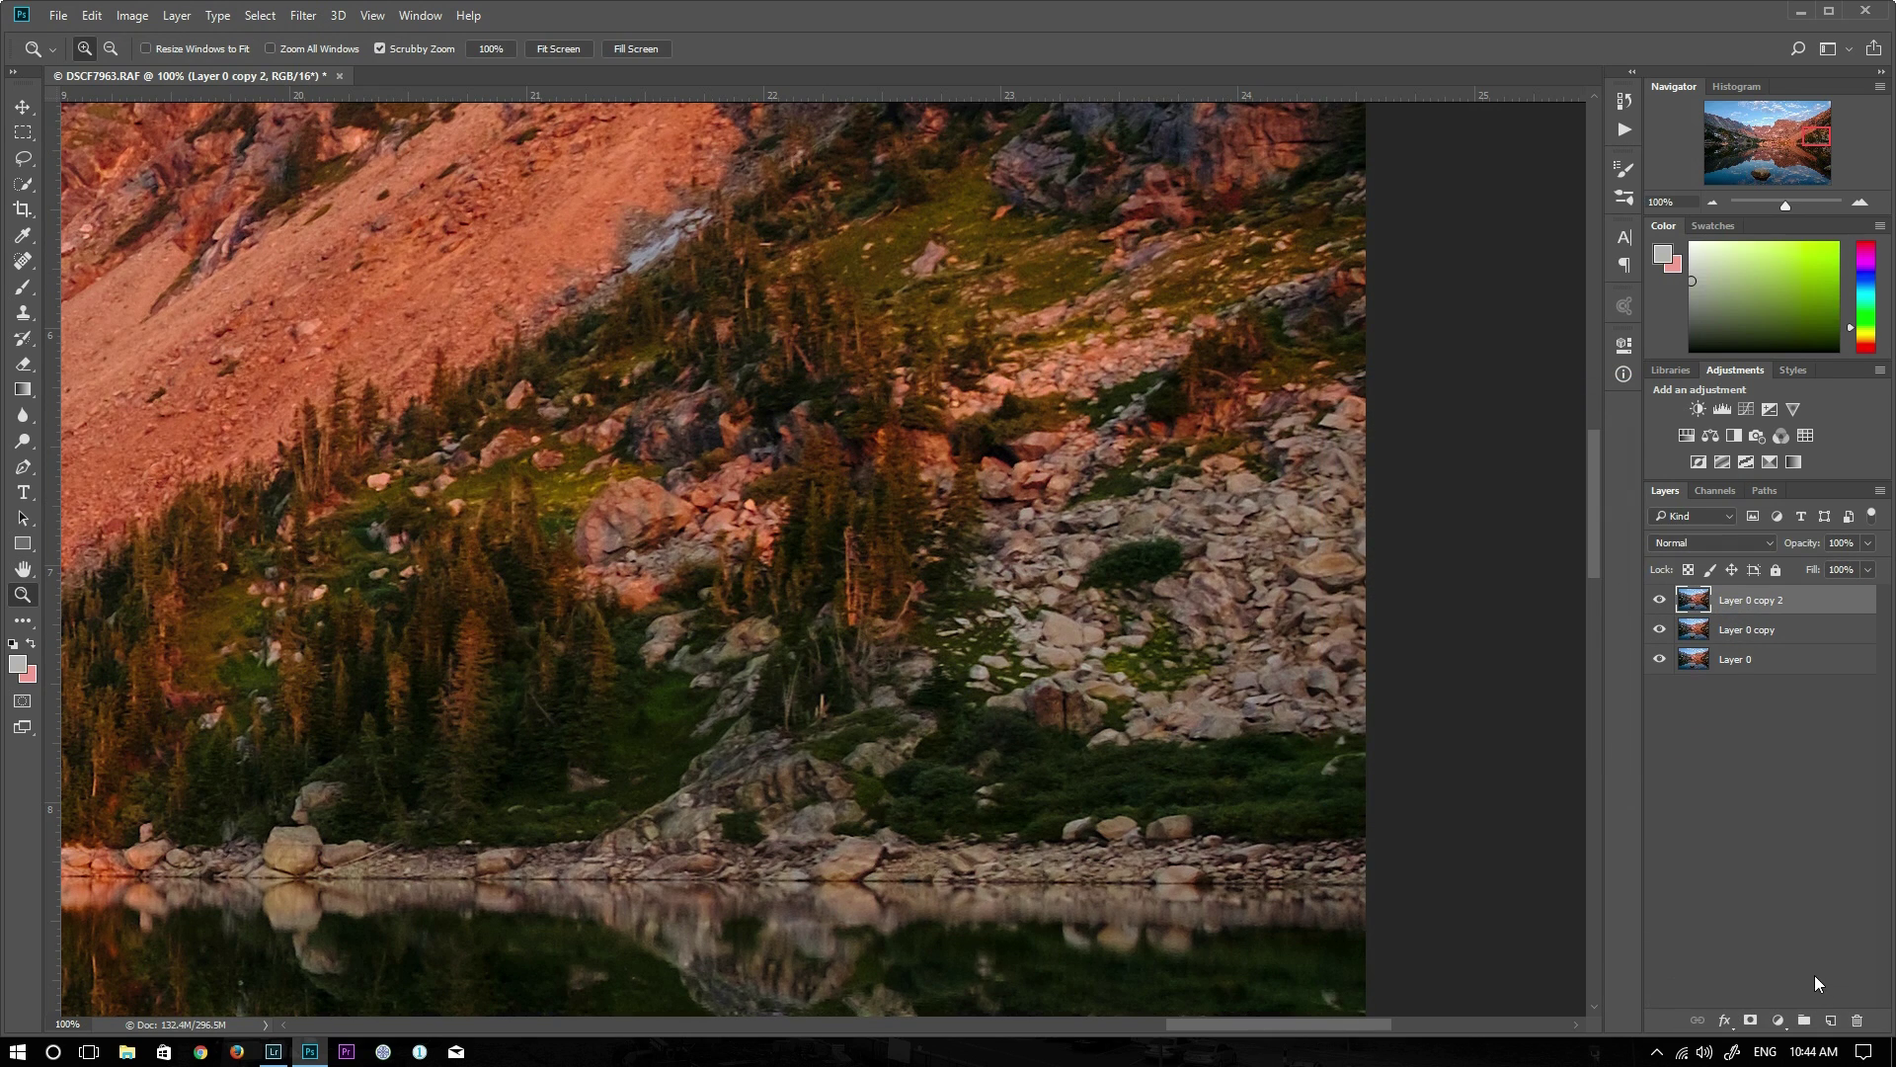
left_click(303, 16)
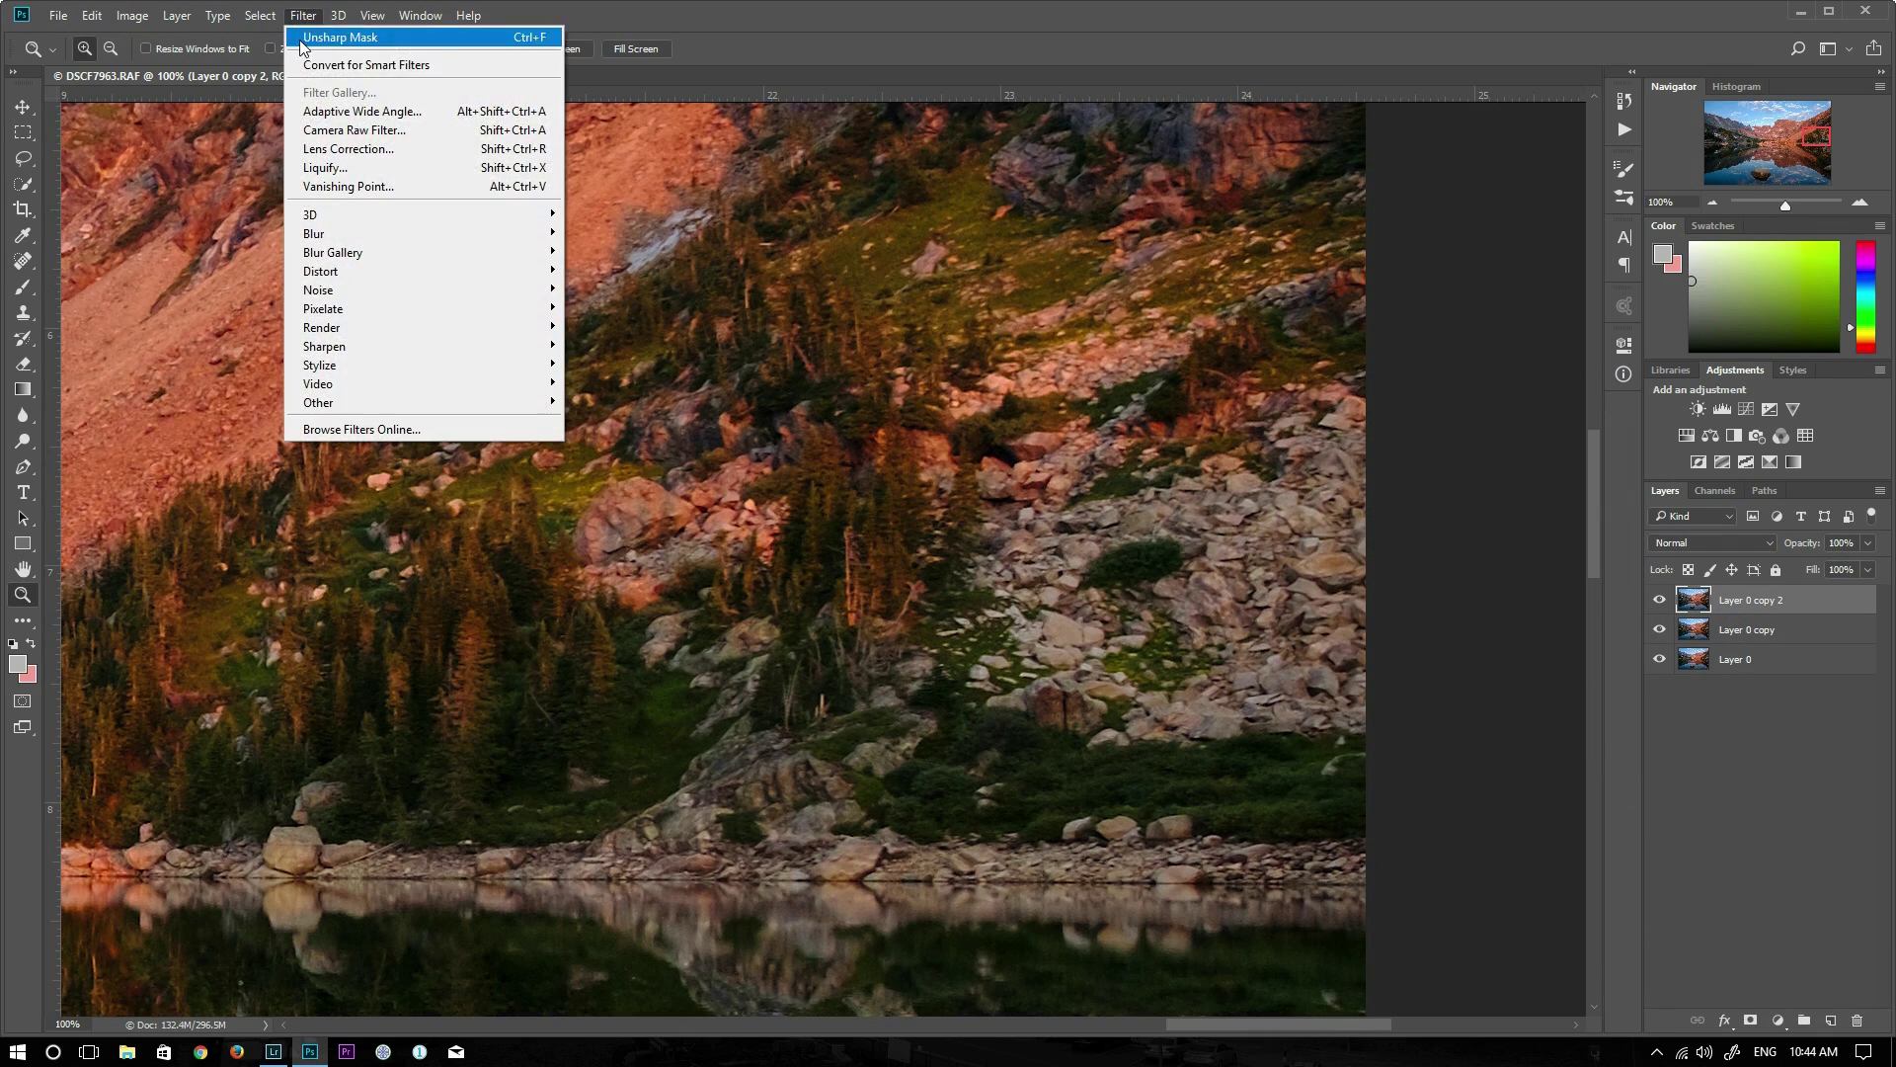
mouse_move(455, 355)
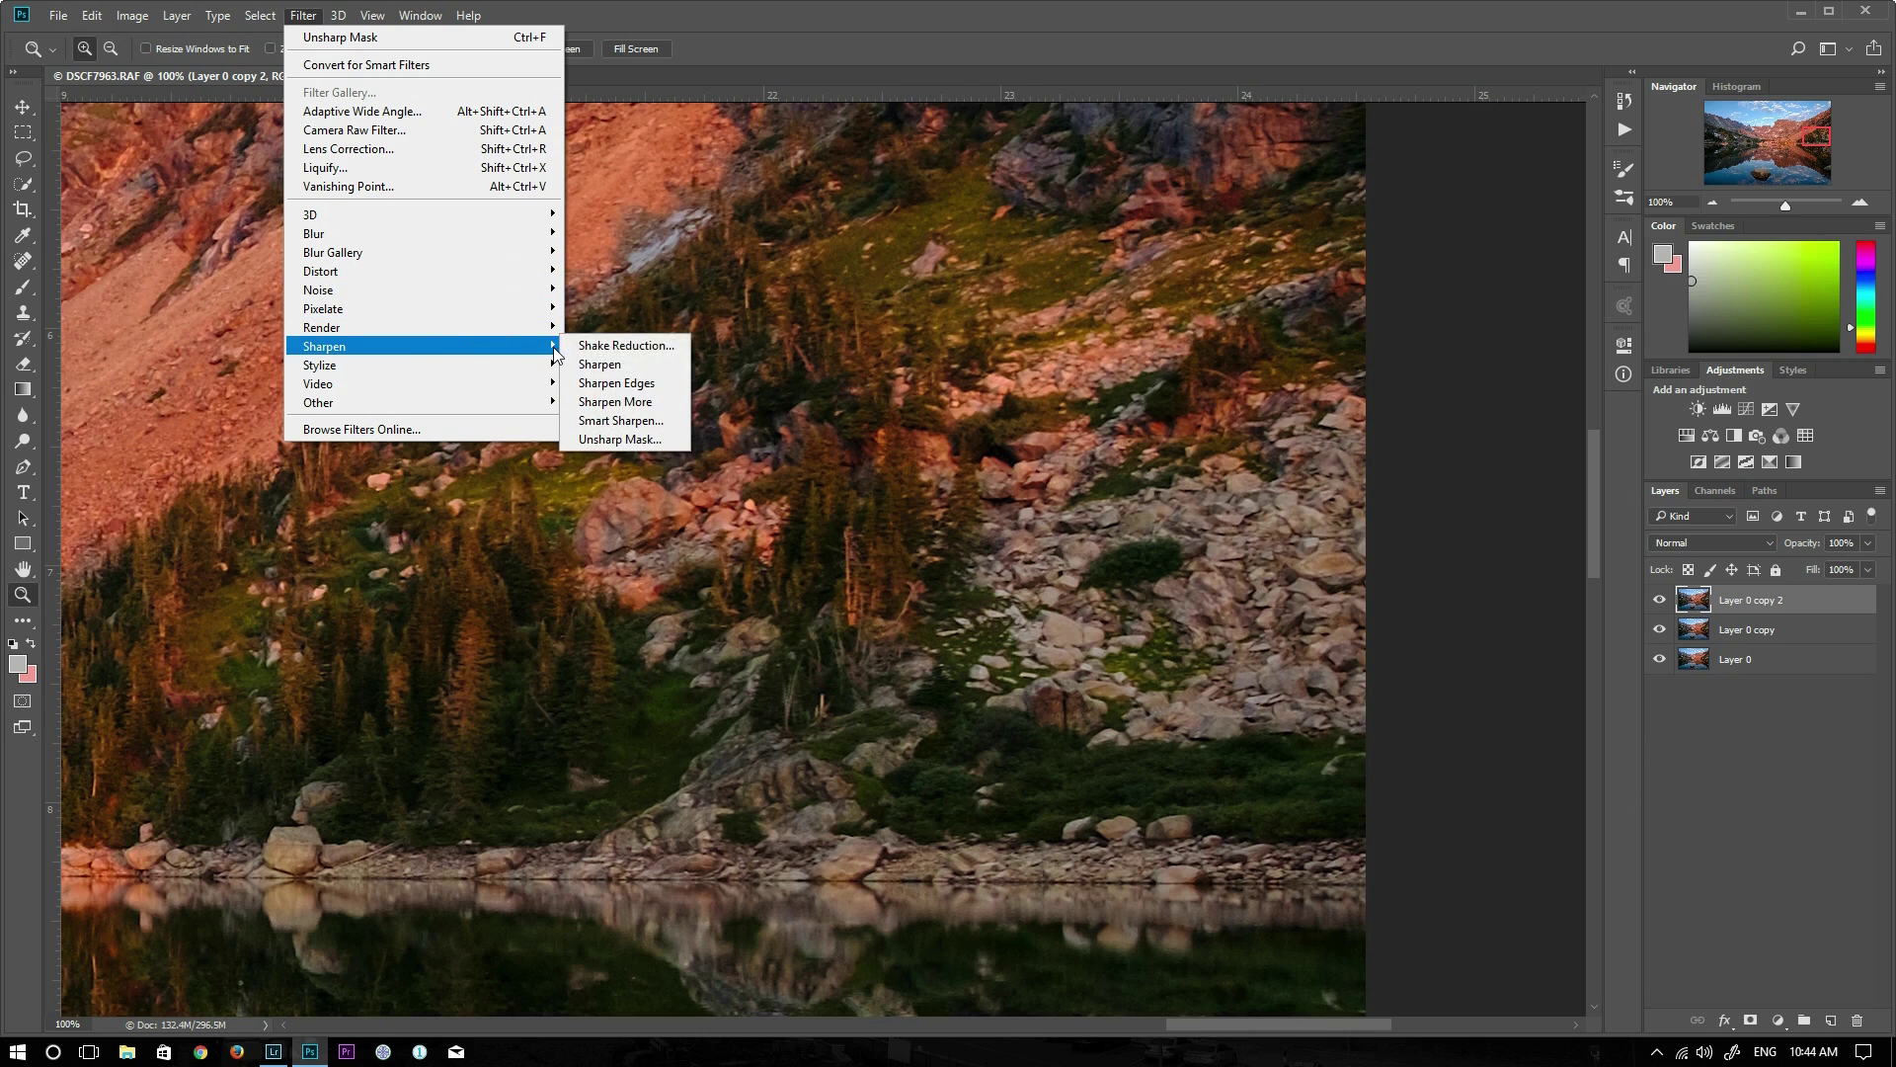
left_click(605, 440)
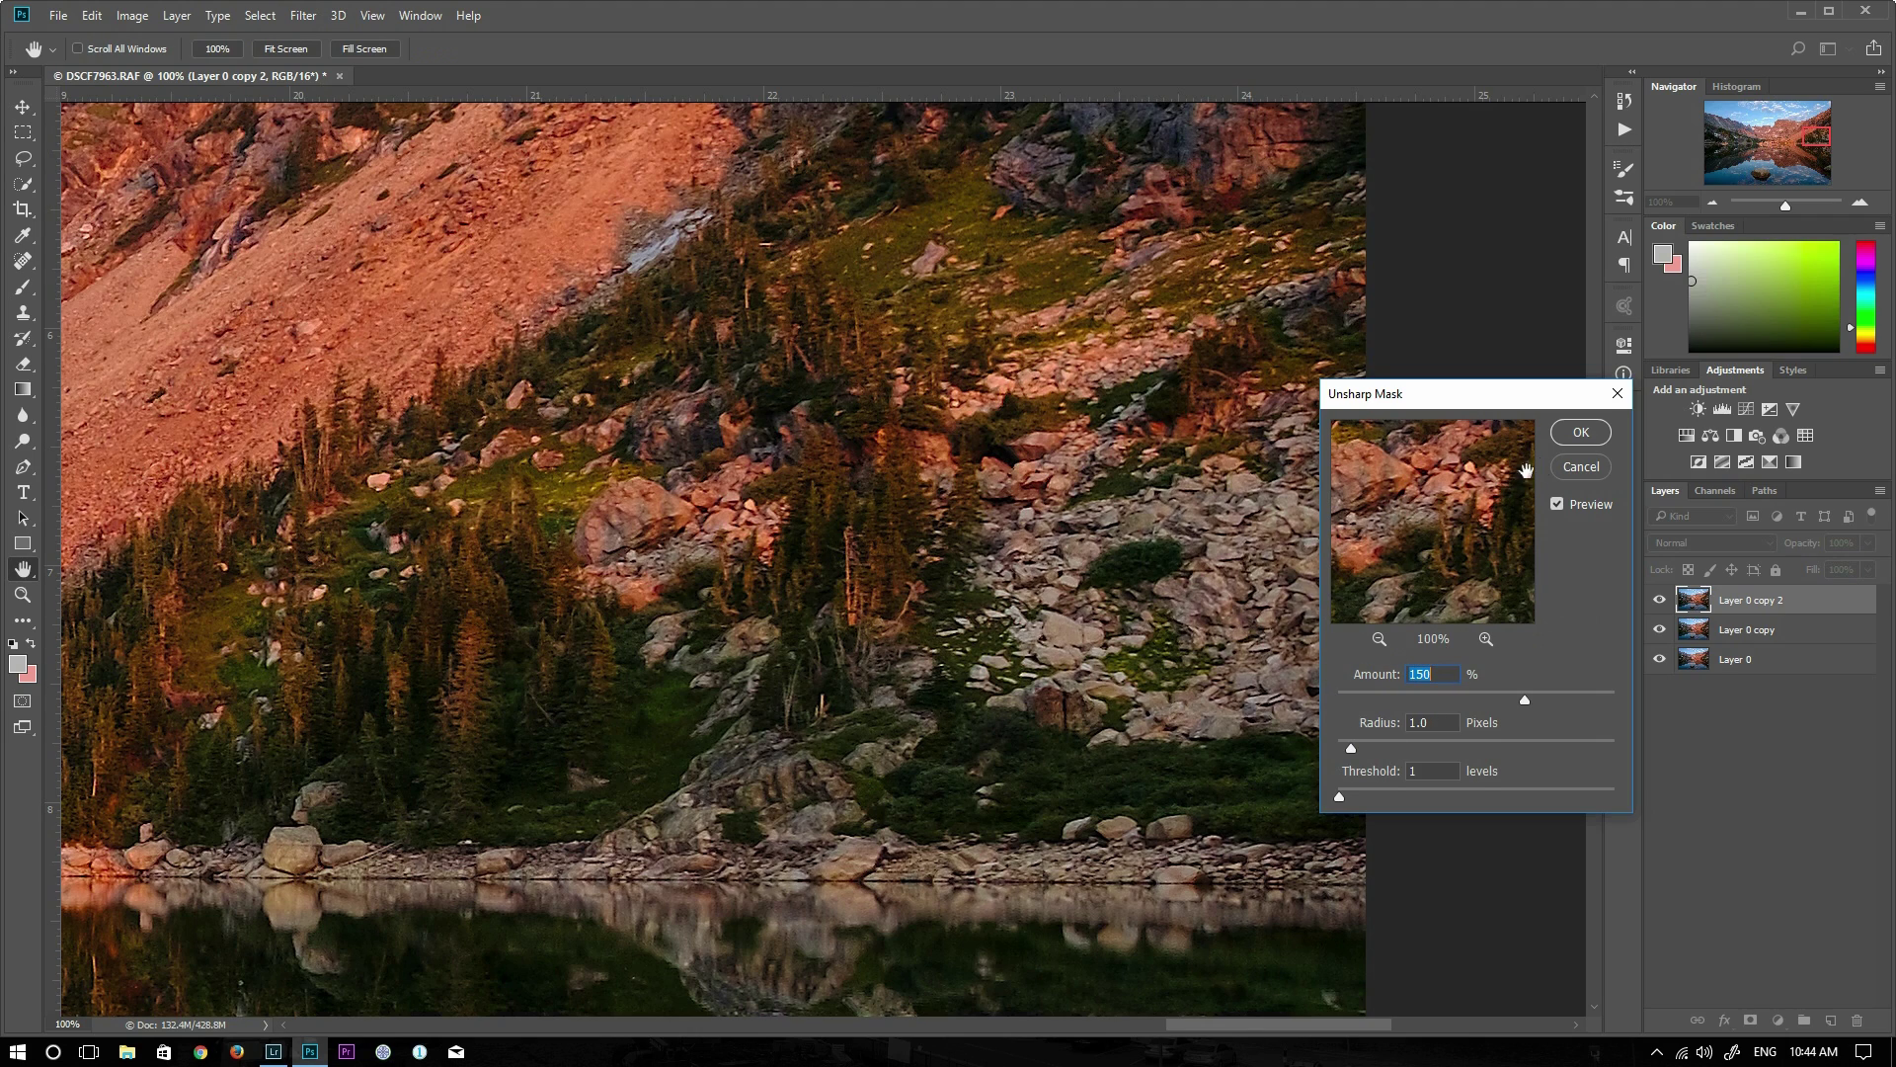
left_click(1580, 433)
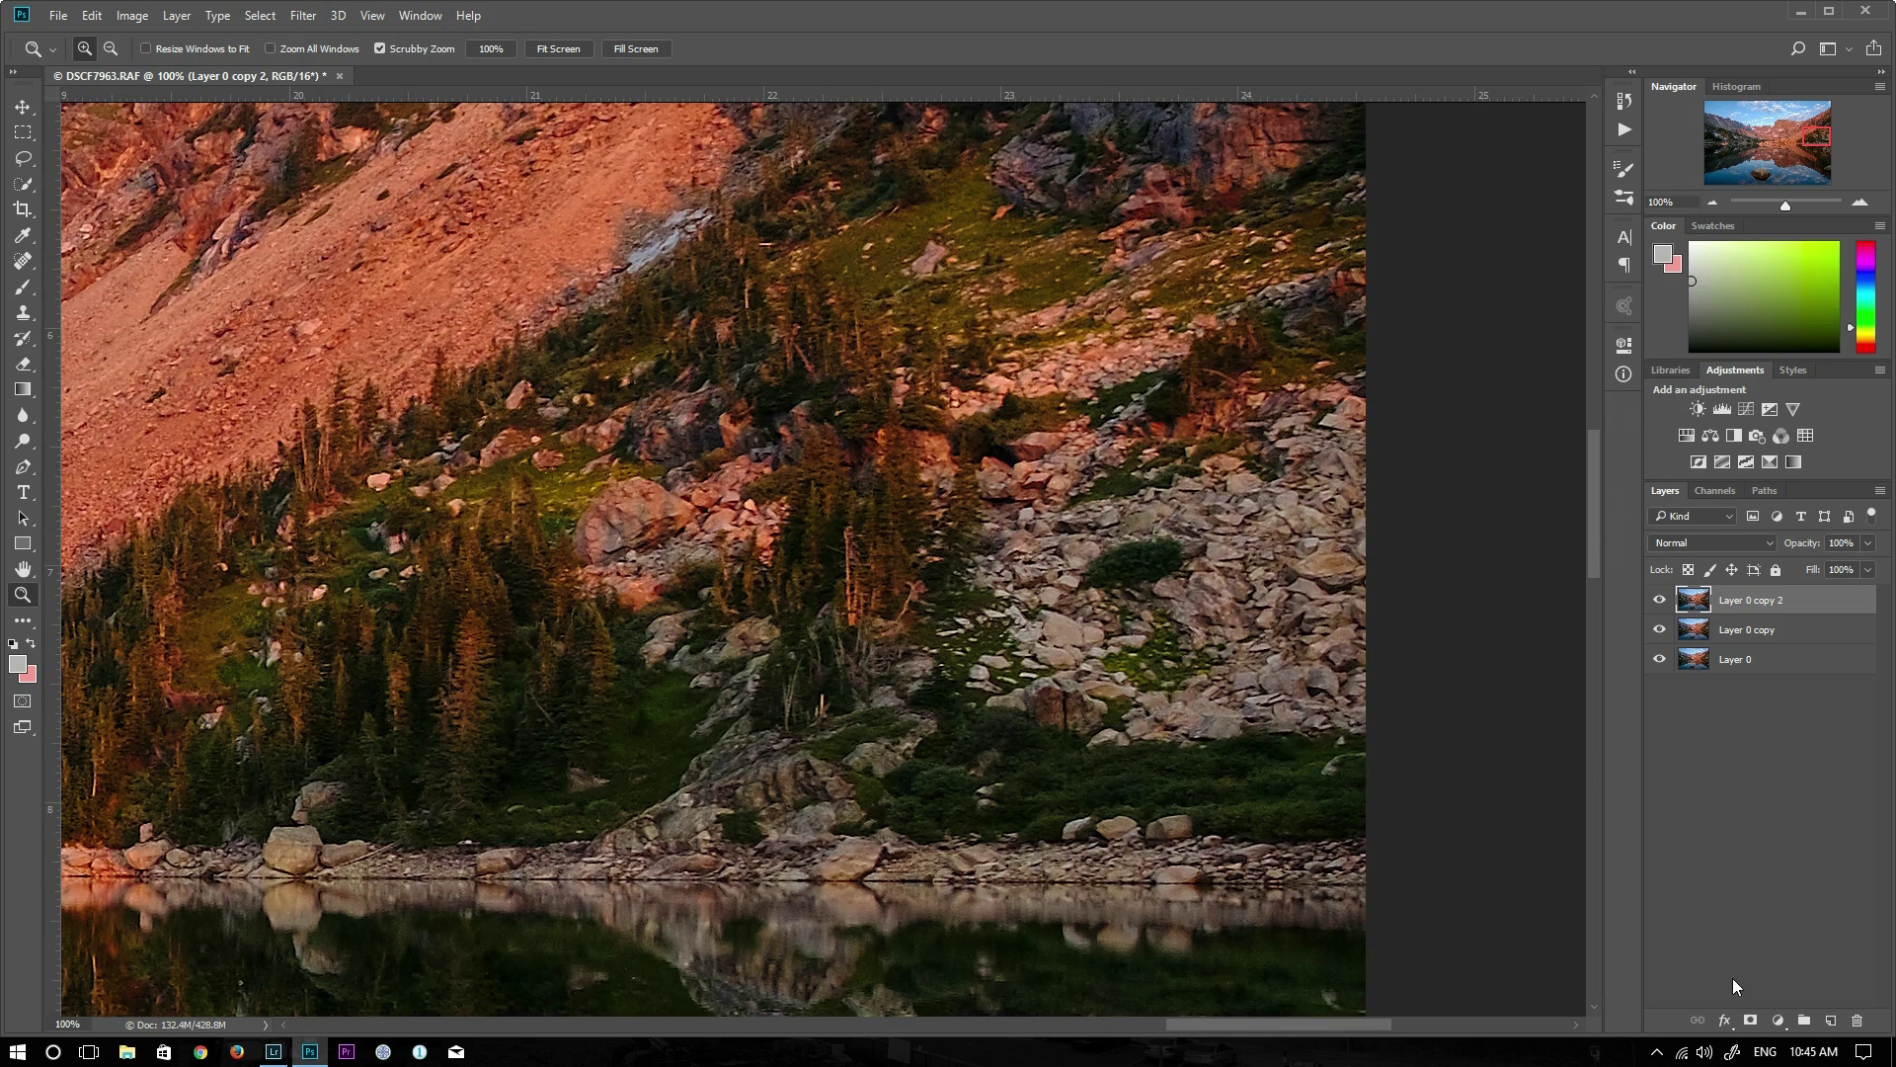
left_click(1750, 1019)
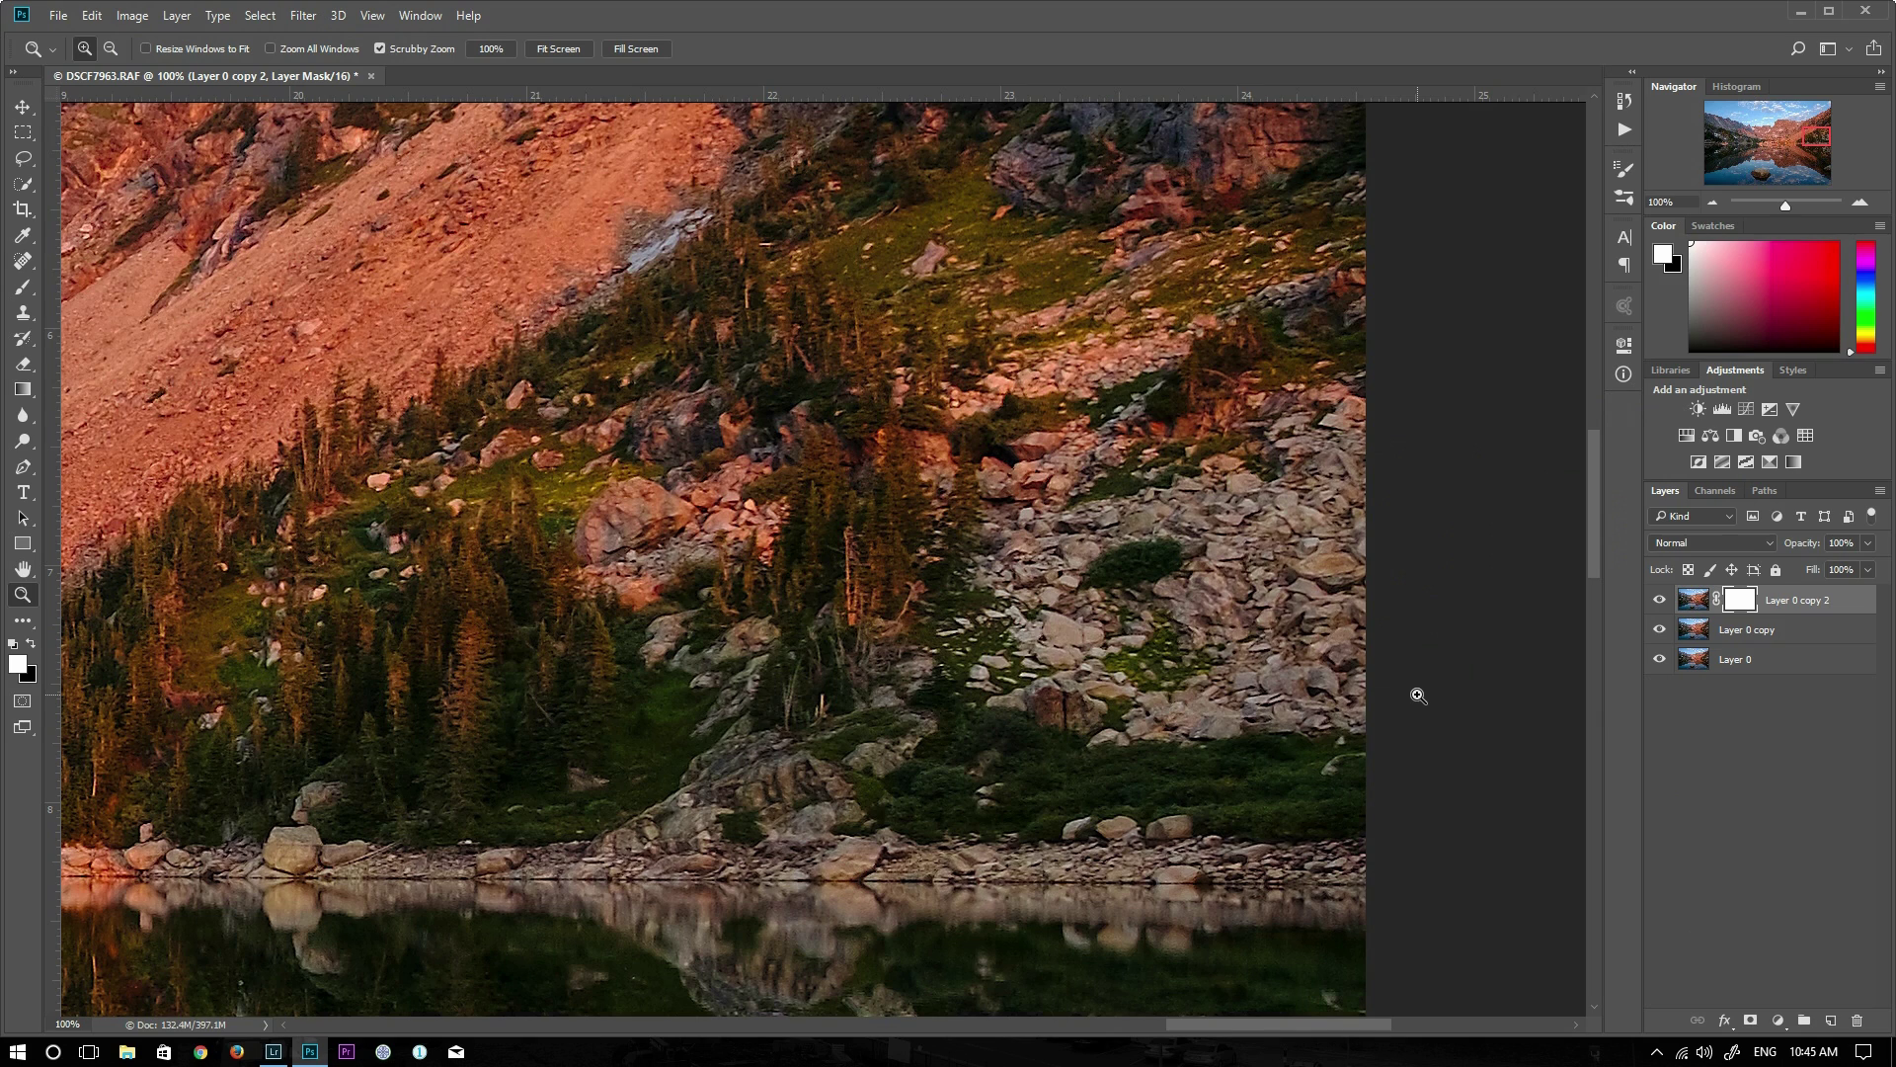
Invert Layer 0 copy 2's mask to black and paint sharpening back over rocks and trees with a 163 brush
key("ctrl+i")
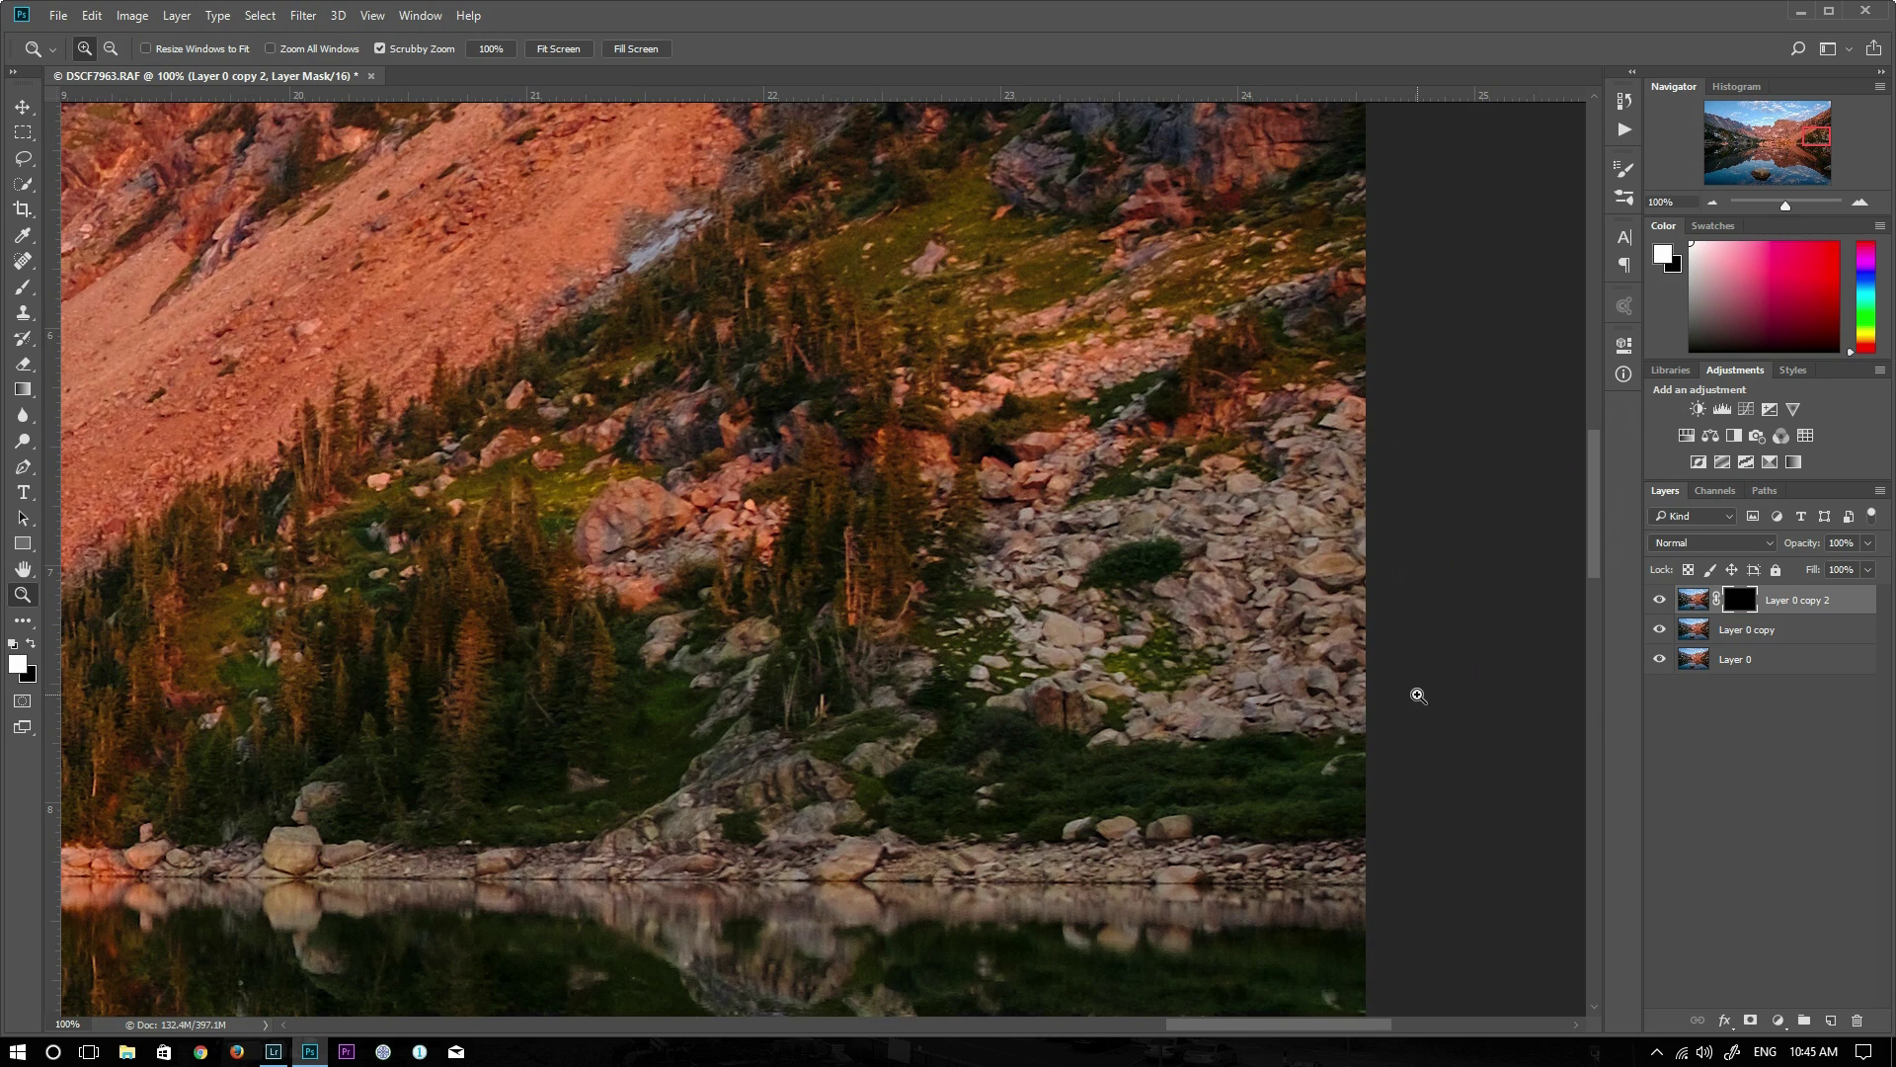
key("b")
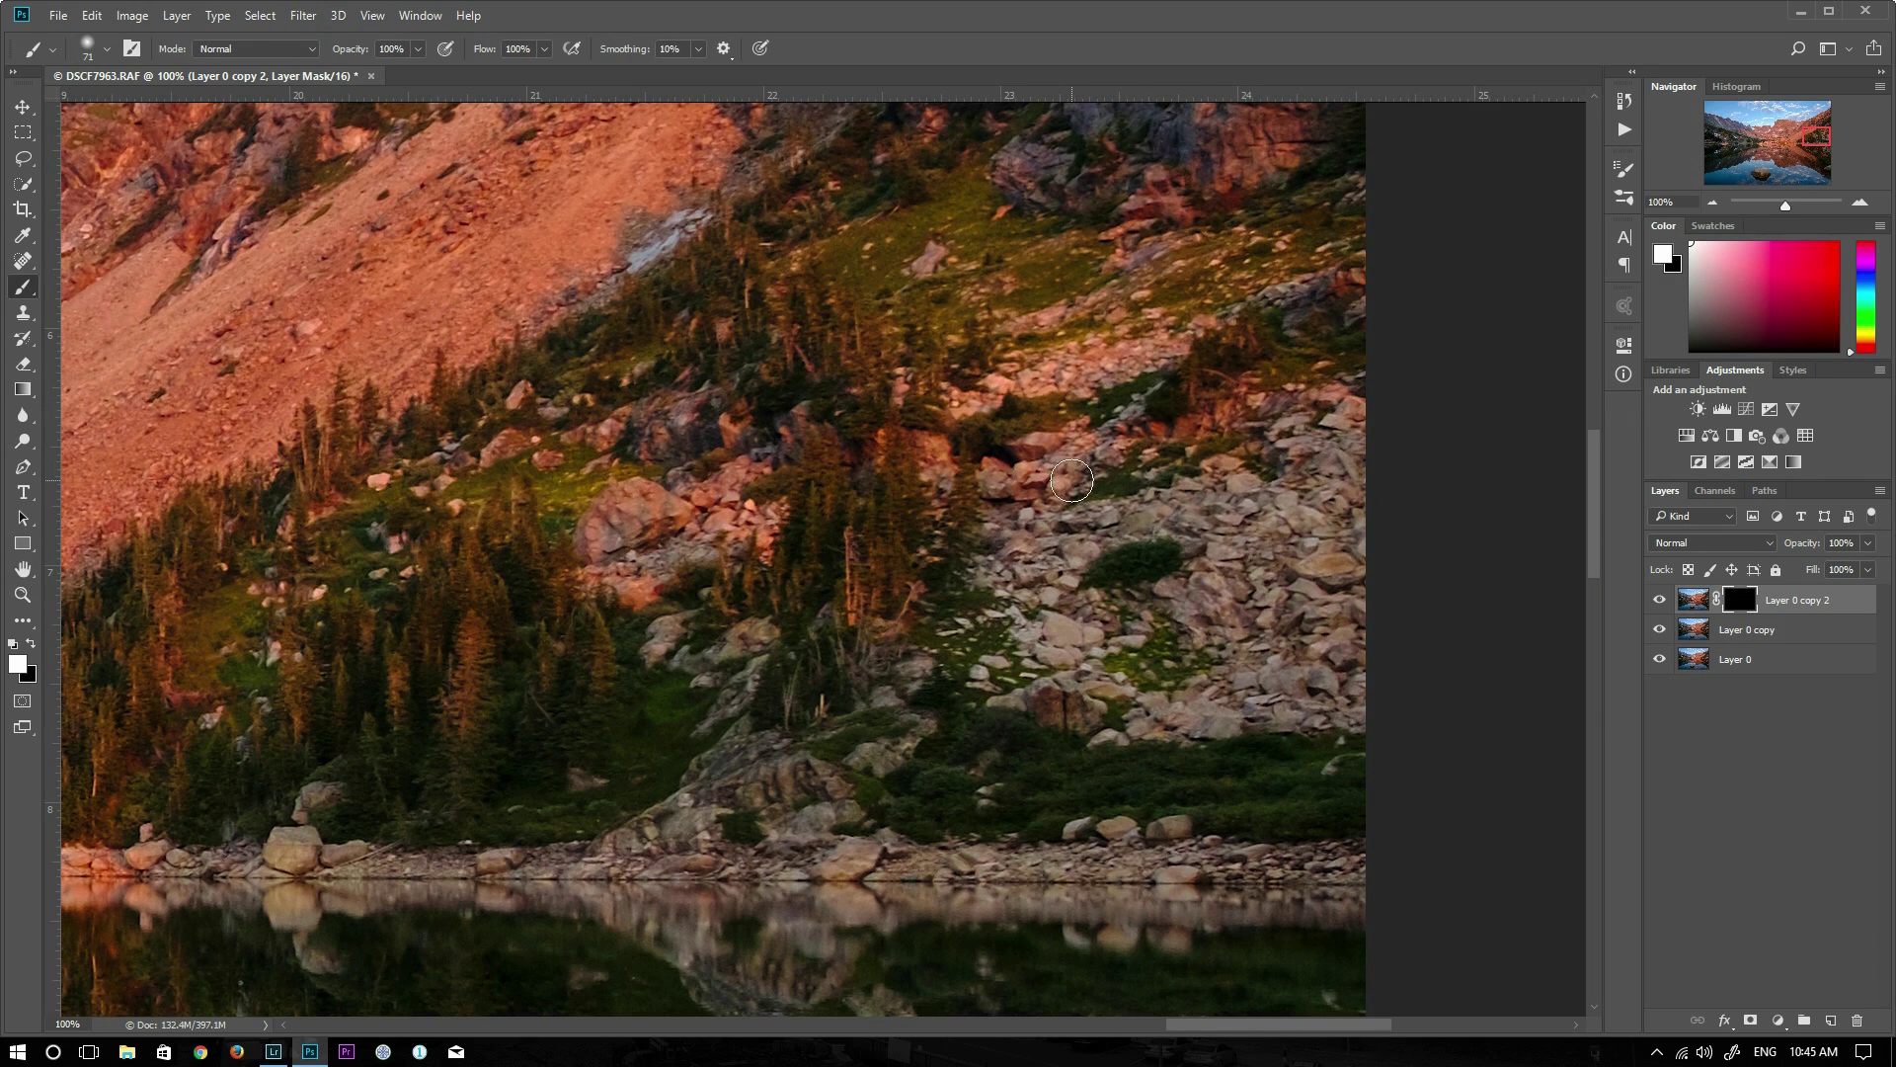
mouse_move(934, 578)
left_mouse_down()
mouse_move(983, 578)
mouse_move(934, 578)
left_mouse_up()
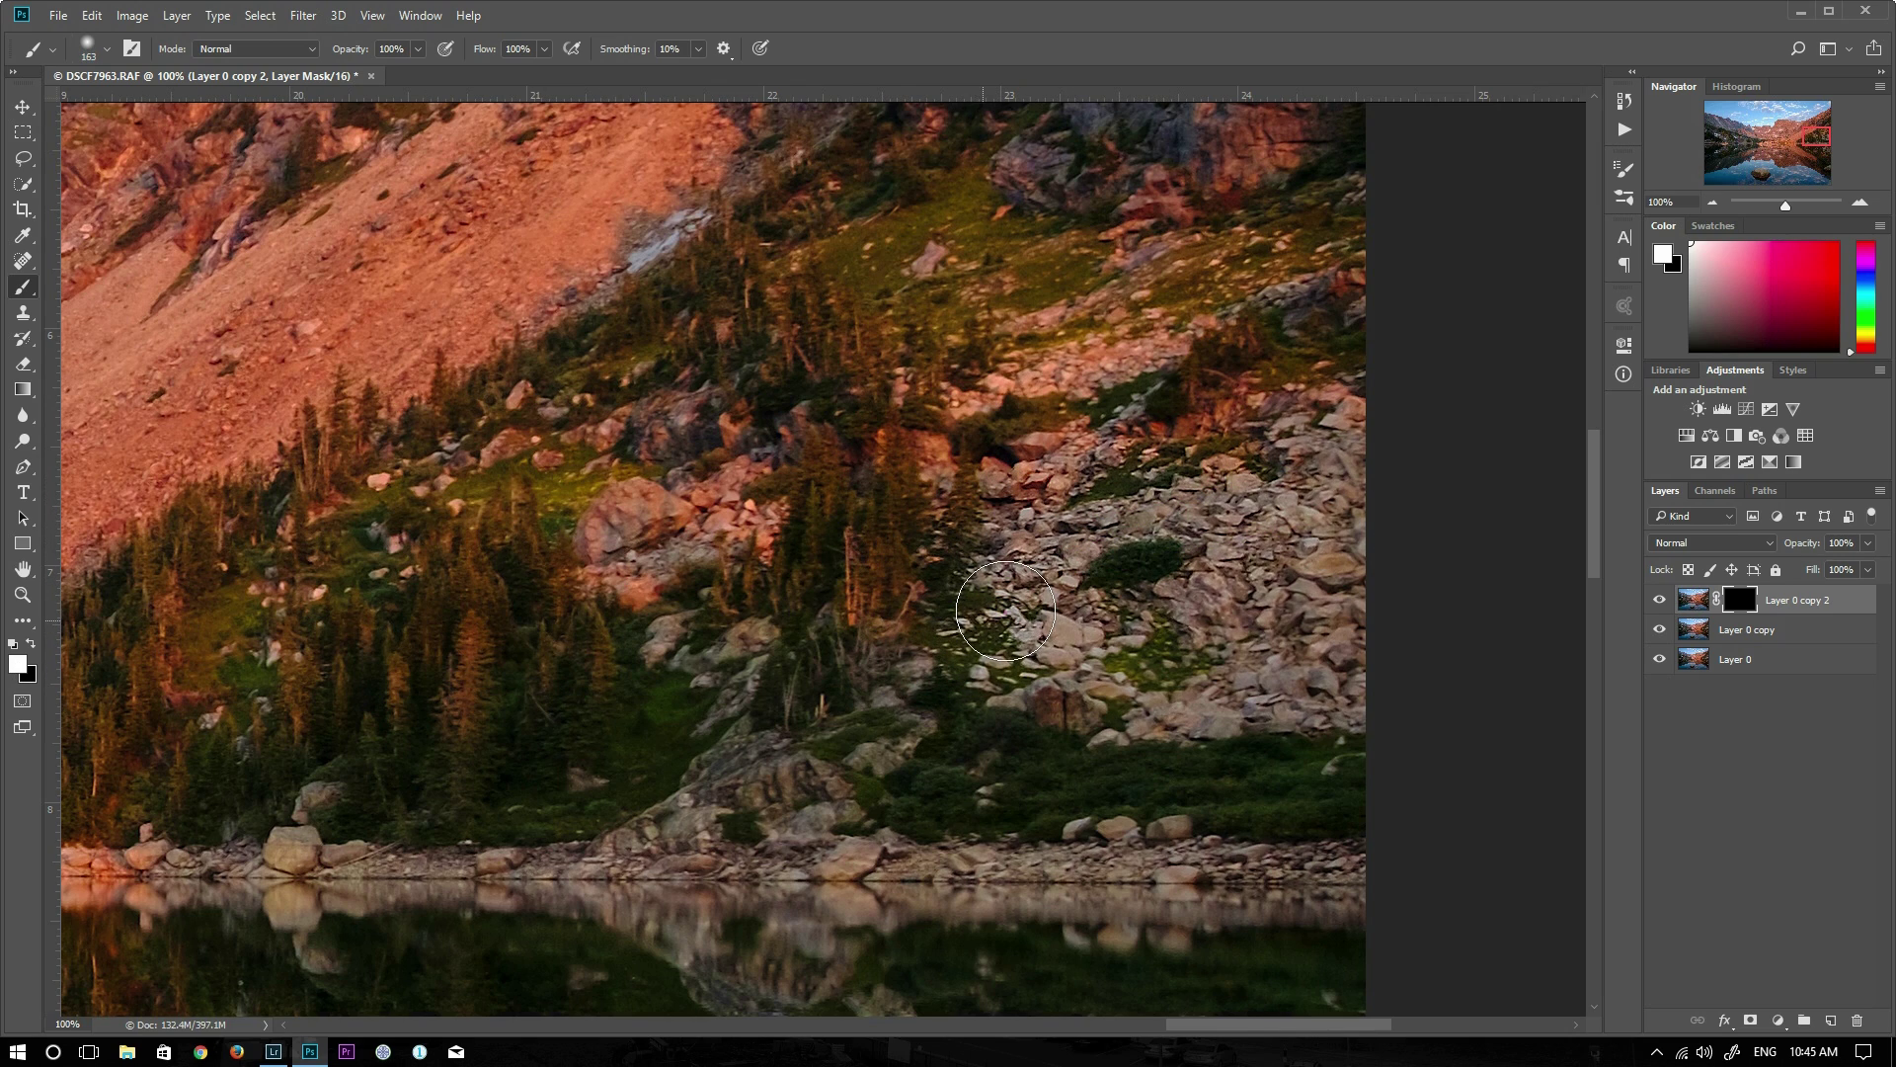
mouse_move(1005, 610)
left_mouse_down()
mouse_move(1082, 590)
mouse_move(1032, 575)
mouse_move(1077, 563)
mouse_move(1376, 635)
mouse_move(1037, 796)
mouse_move(813, 835)
mouse_move(836, 546)
mouse_move(755, 434)
mouse_move(1388, 381)
left_mouse_up()
left_click_drag(724, 654, 1120, 512)
mouse_move(957, 516)
left_mouse_down()
mouse_move(876, 669)
mouse_move(567, 643)
mouse_move(644, 509)
mouse_move(179, 747)
left_mouse_up()
mouse_move(593, 496)
left_mouse_down()
mouse_move(783, 422)
mouse_move(952, 507)
left_mouse_up()
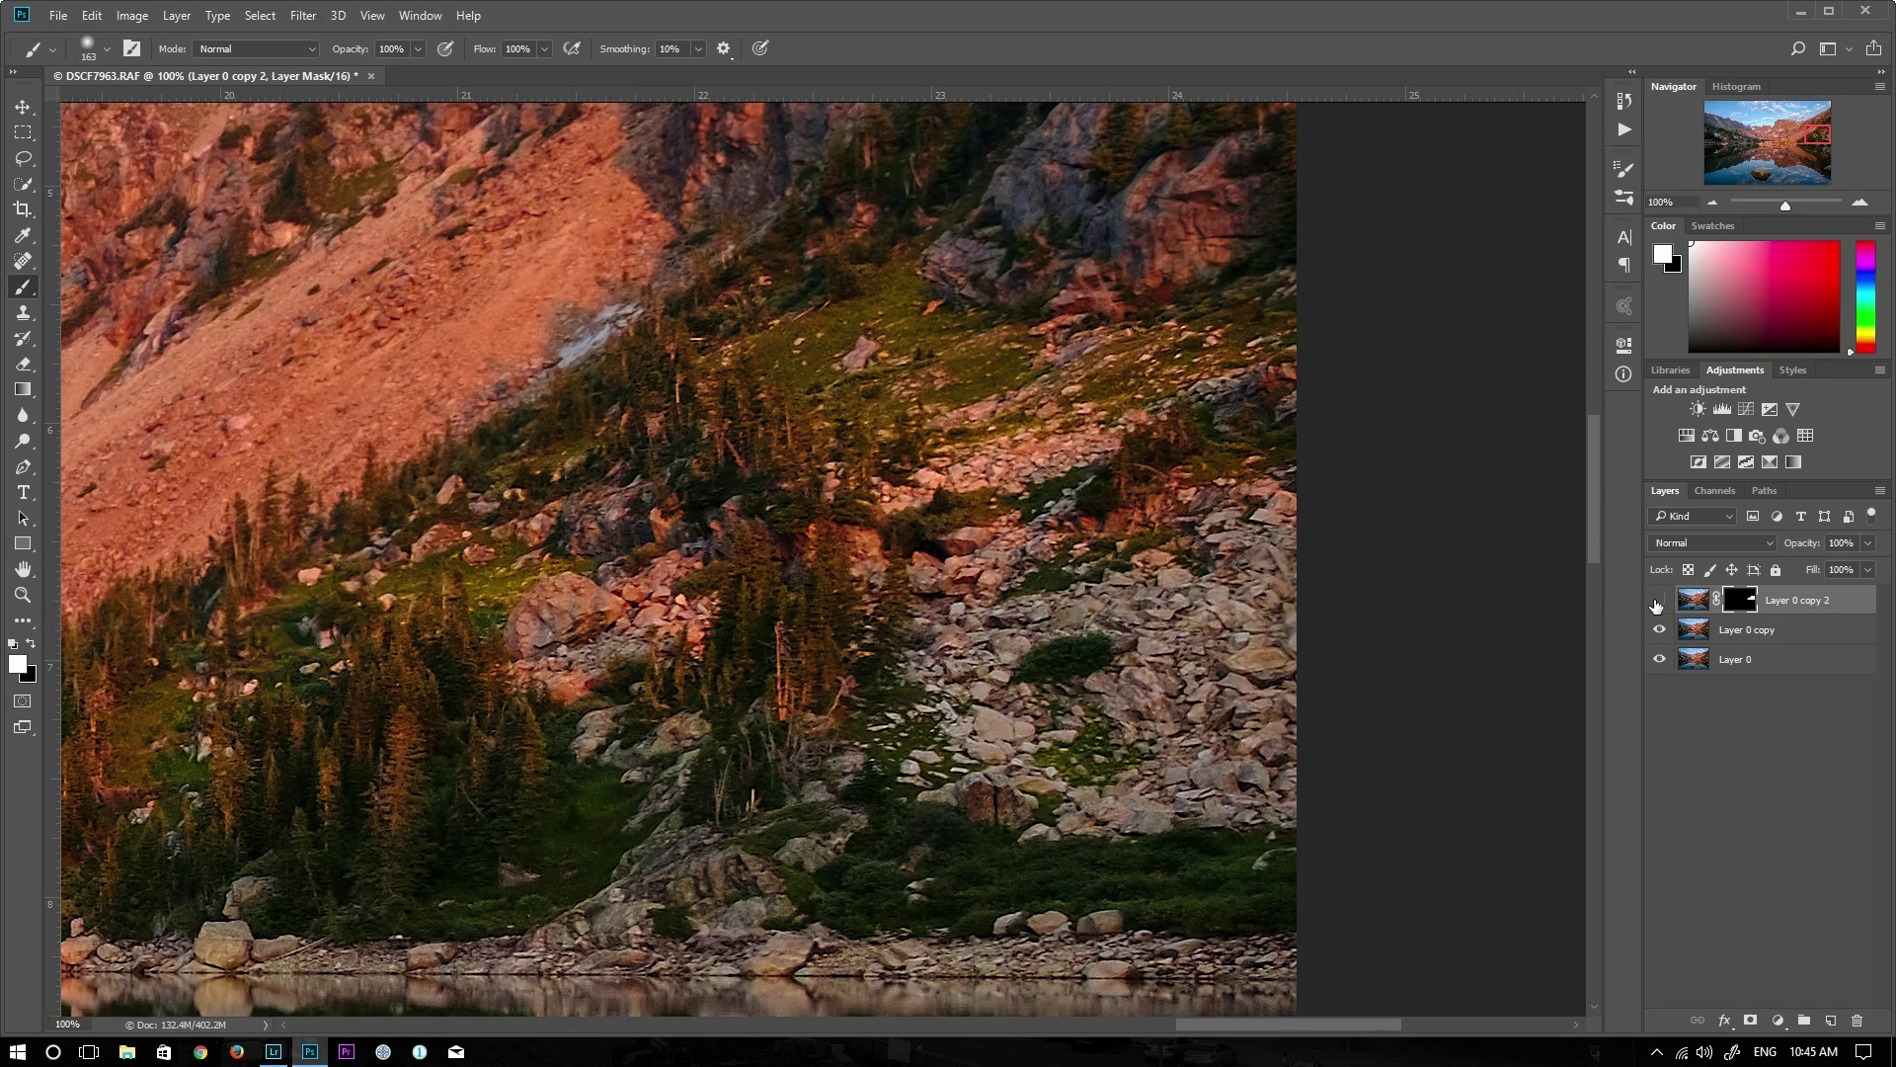
Toggle Layer 0 copy 2 to compare, then stamp all visible layers into a new Layer 1
left_click(1661, 601)
left_click(1660, 601)
left_click(1661, 602)
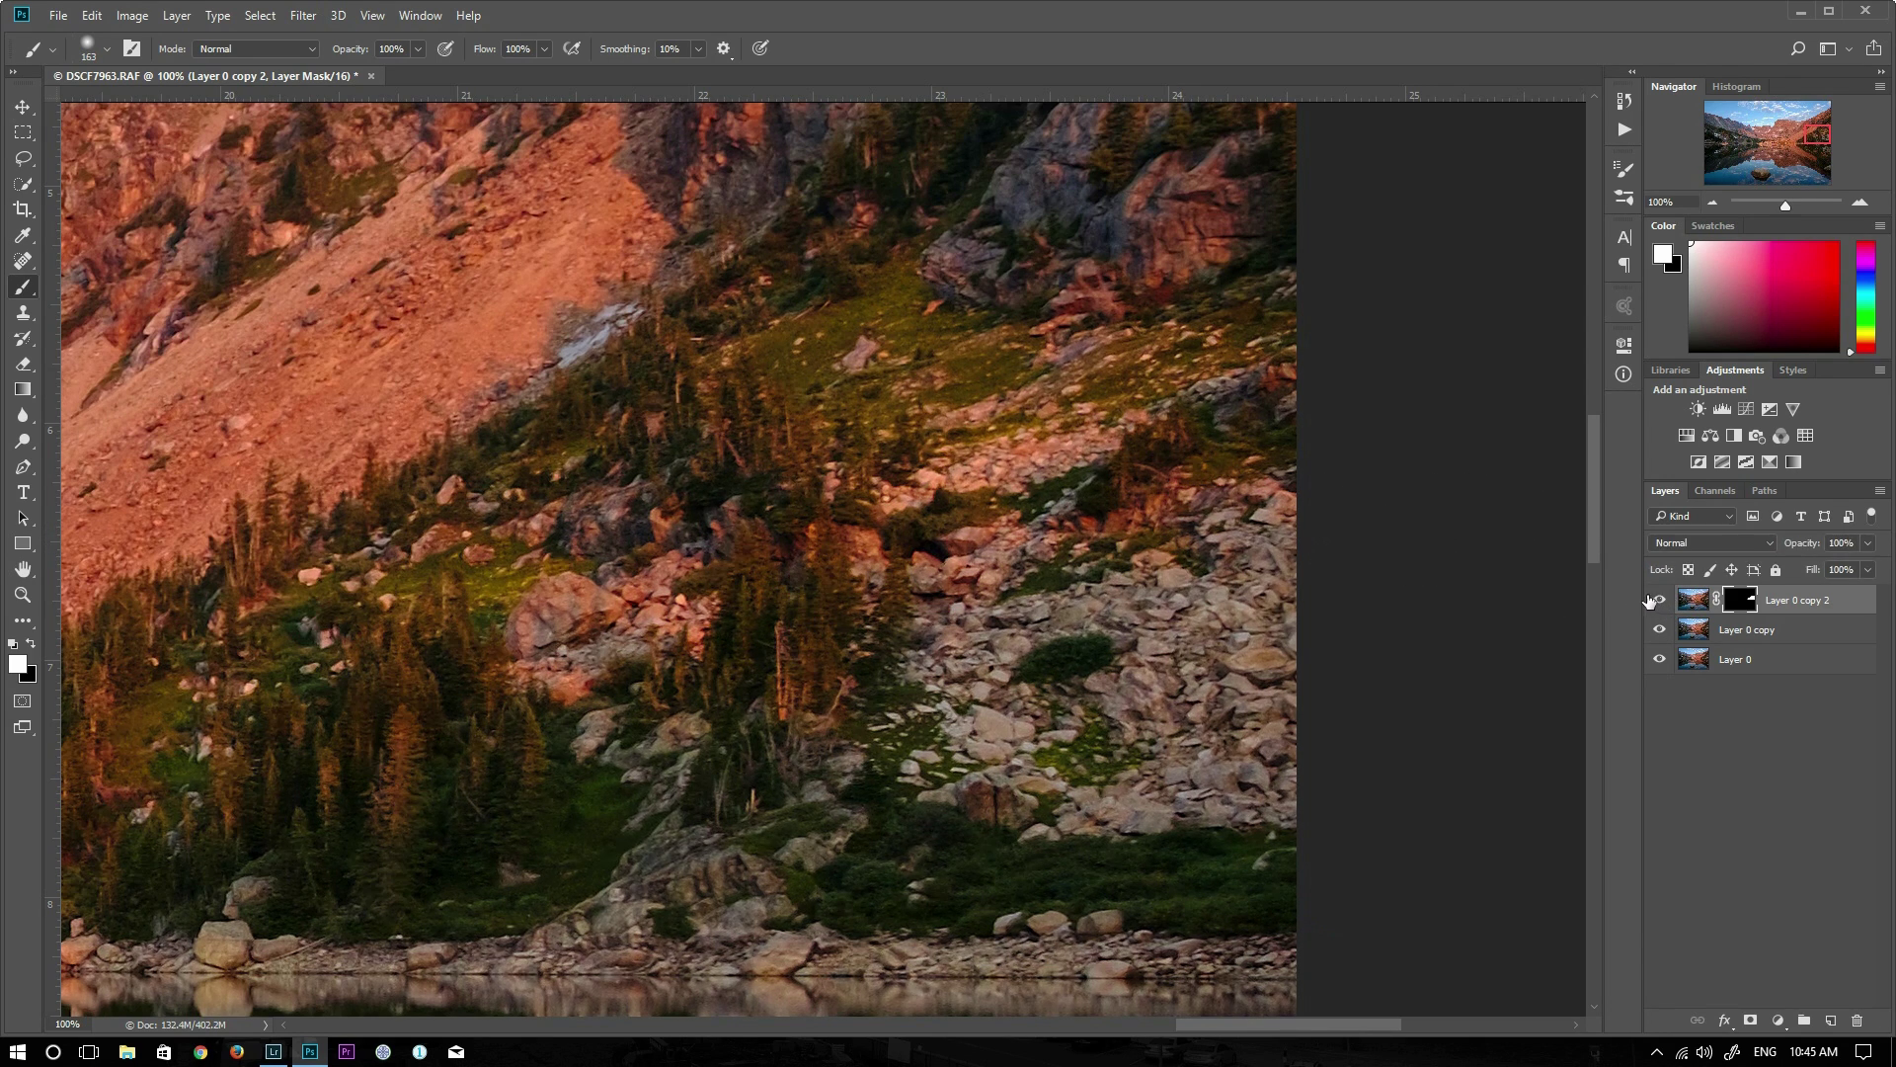
mouse_move(446, 561)
left_mouse_down()
mouse_move(817, 474)
mouse_move(952, 480)
mouse_move(1050, 592)
mouse_move(821, 575)
mouse_move(654, 610)
left_mouse_up()
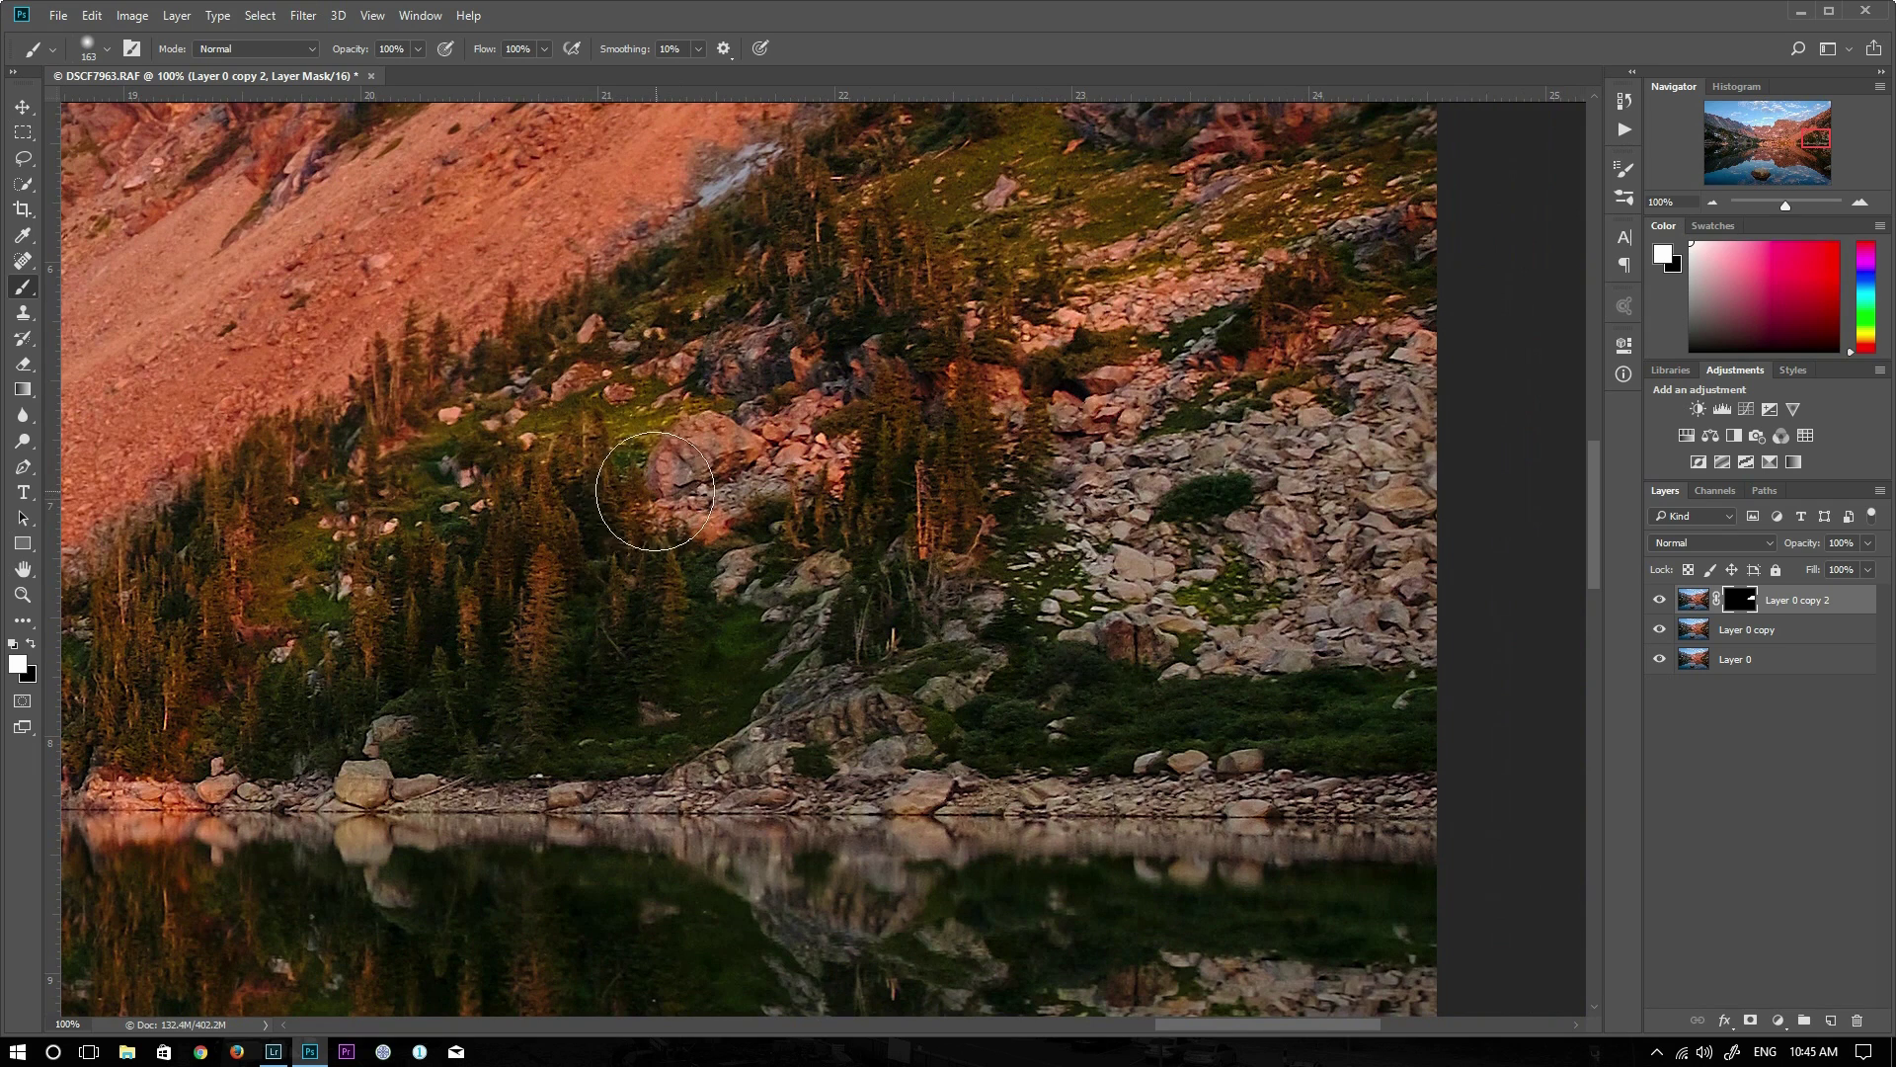
key("ctrl+alt+shift+e")
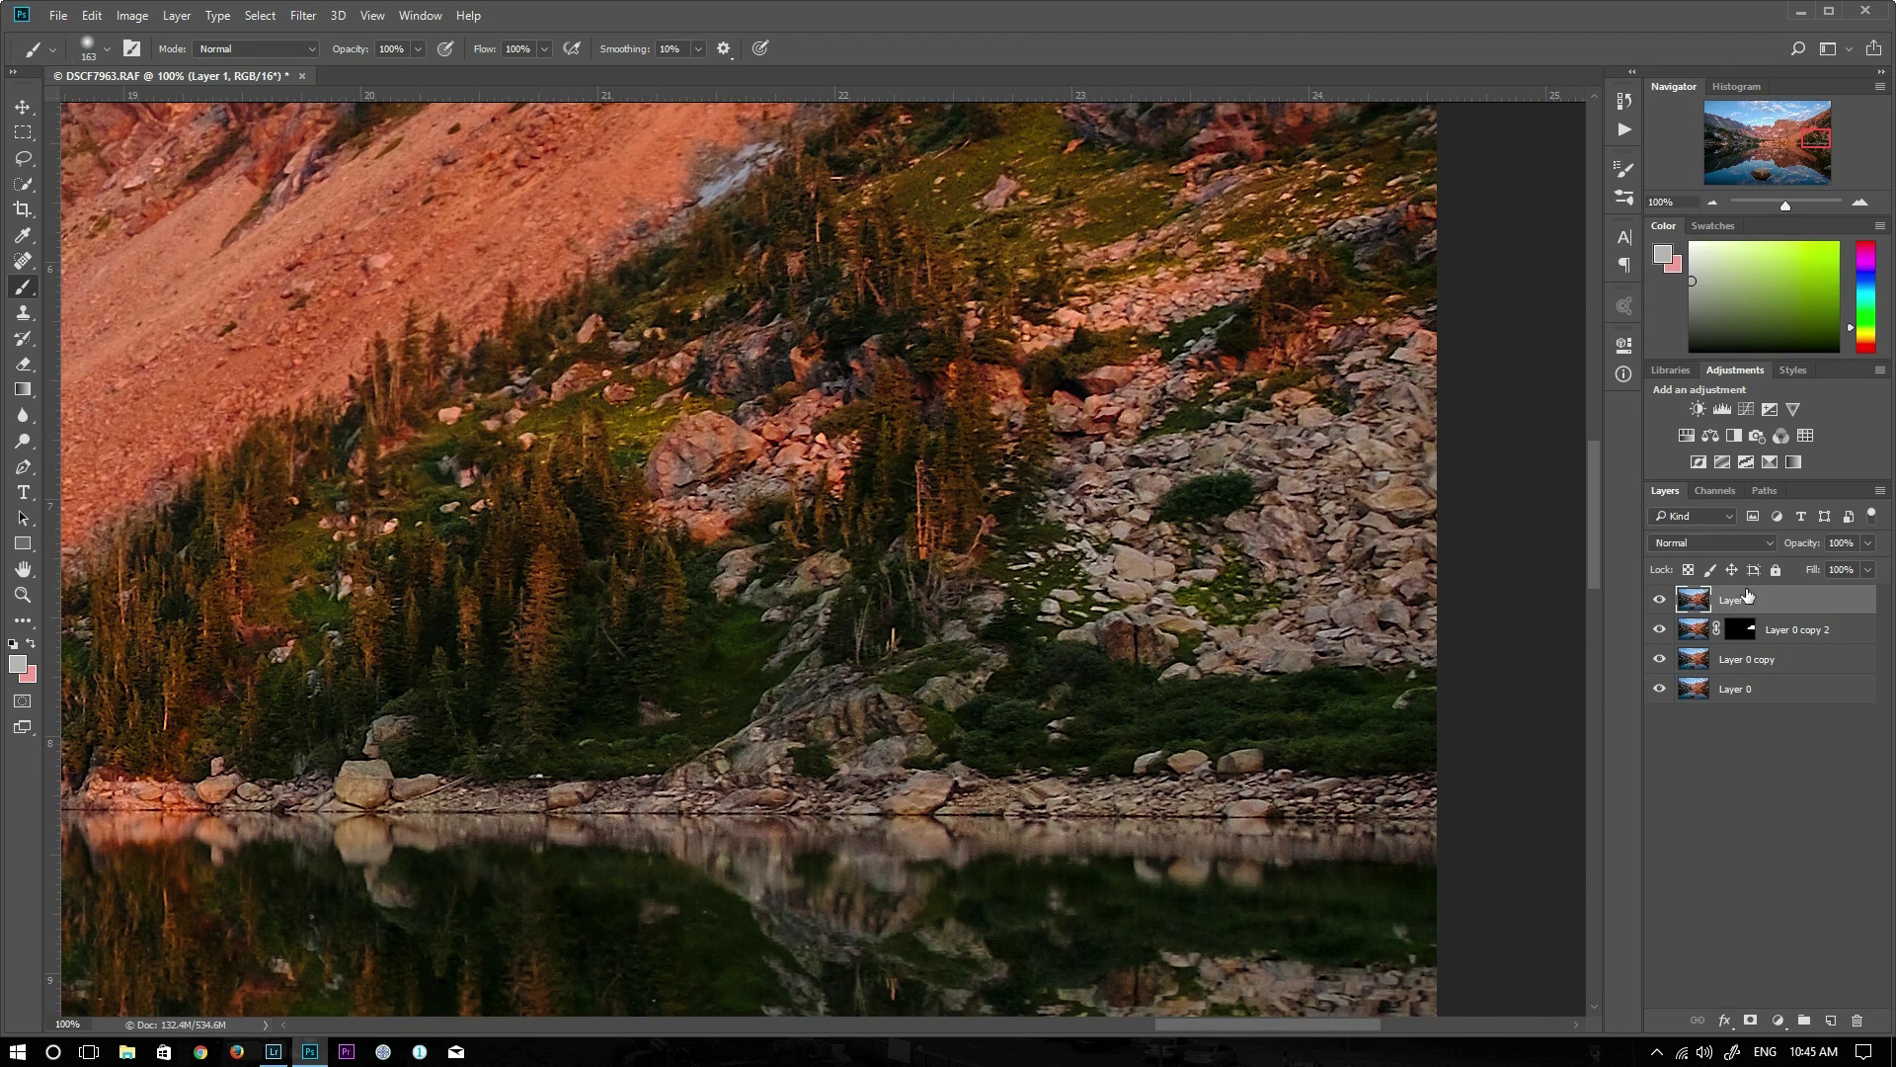
Hide Layer 0 copy and toggle Layer 1 off and on to compare against the original
left_click(1770, 632)
left_click(1766, 661)
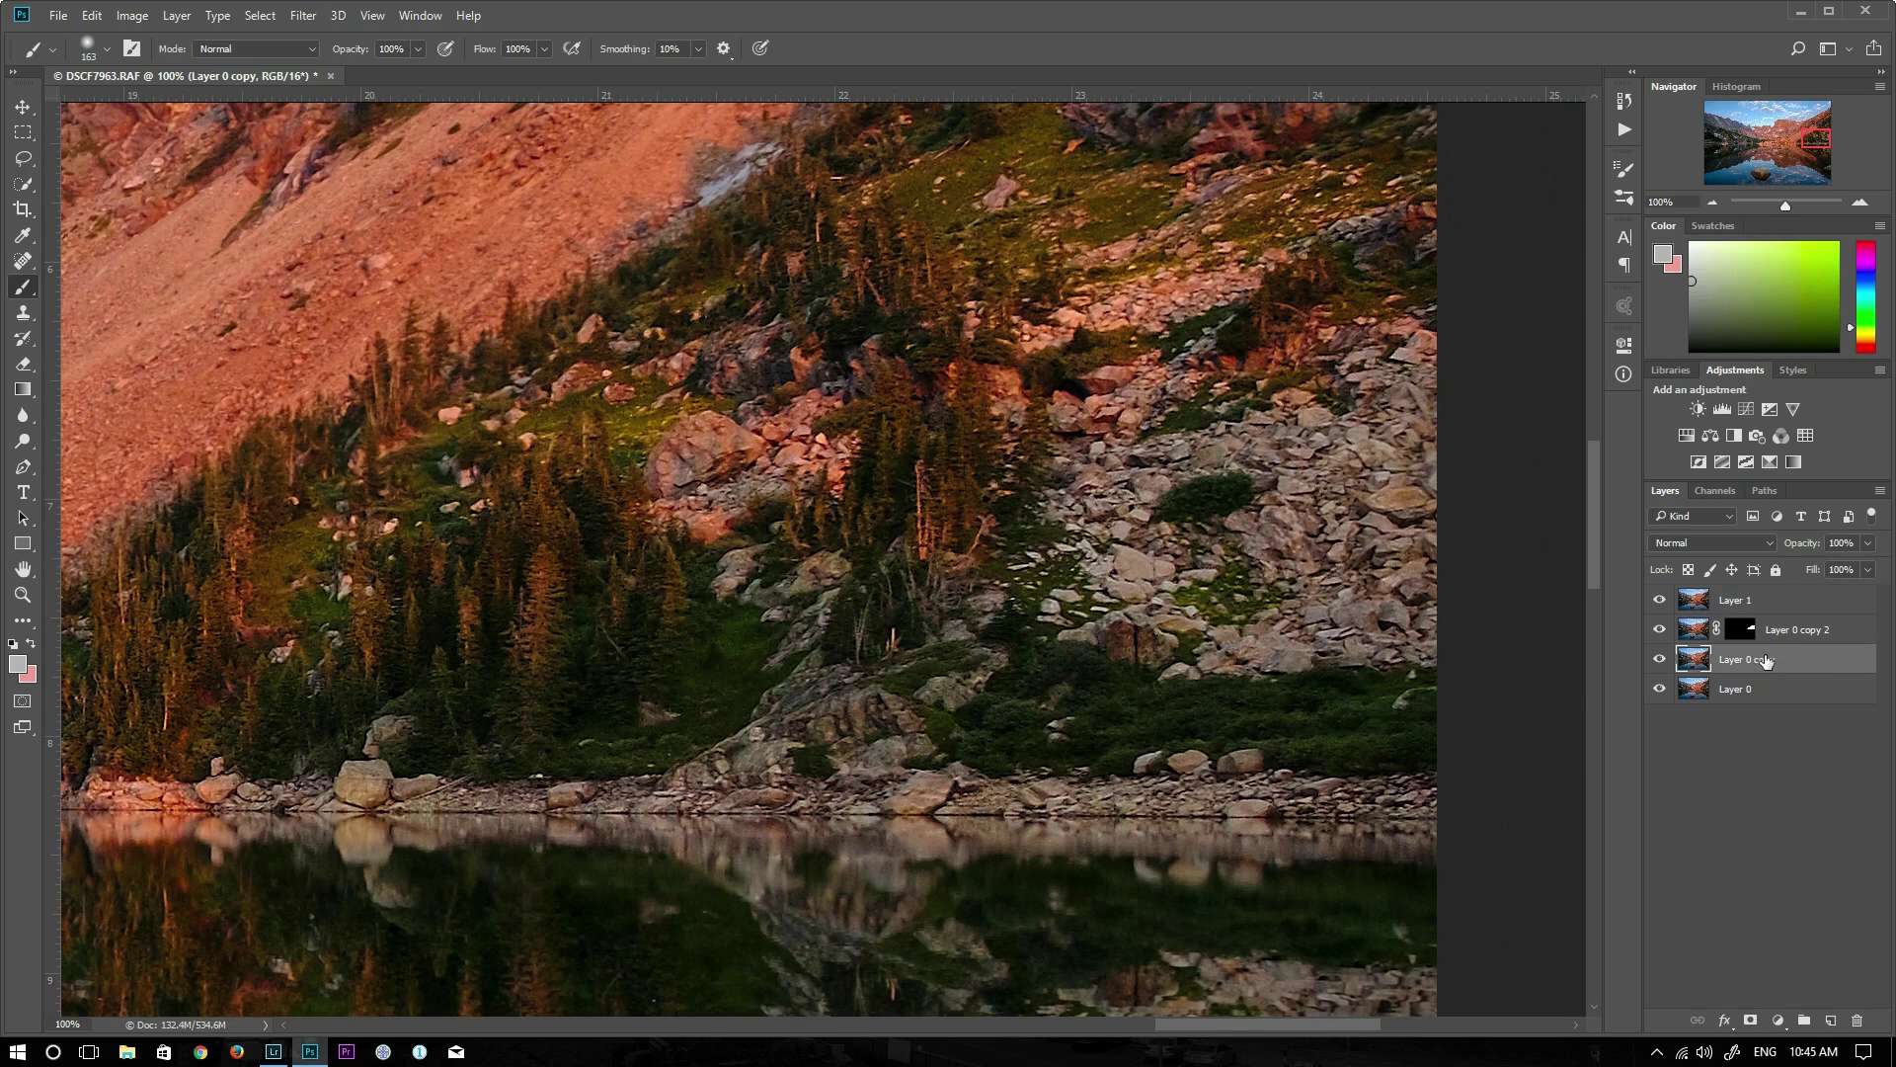
left_click(1660, 659)
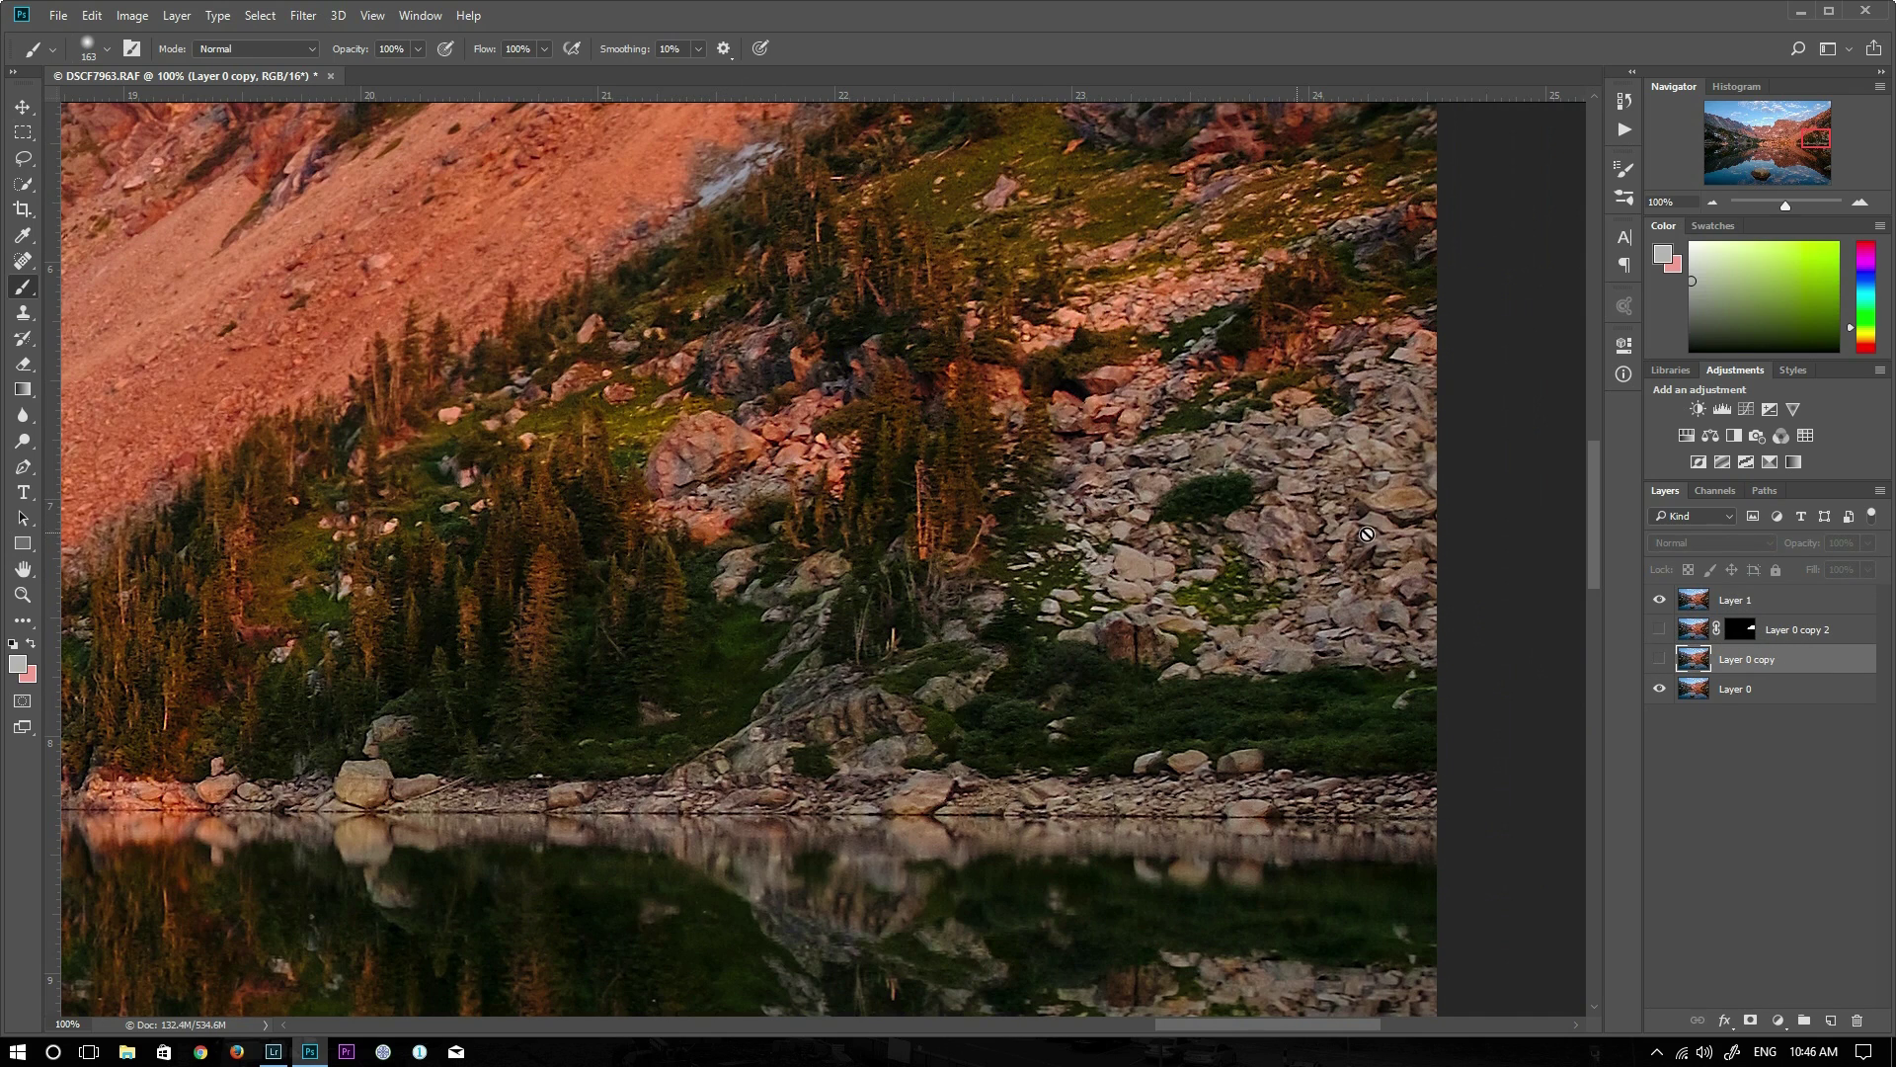
left_click(1659, 601)
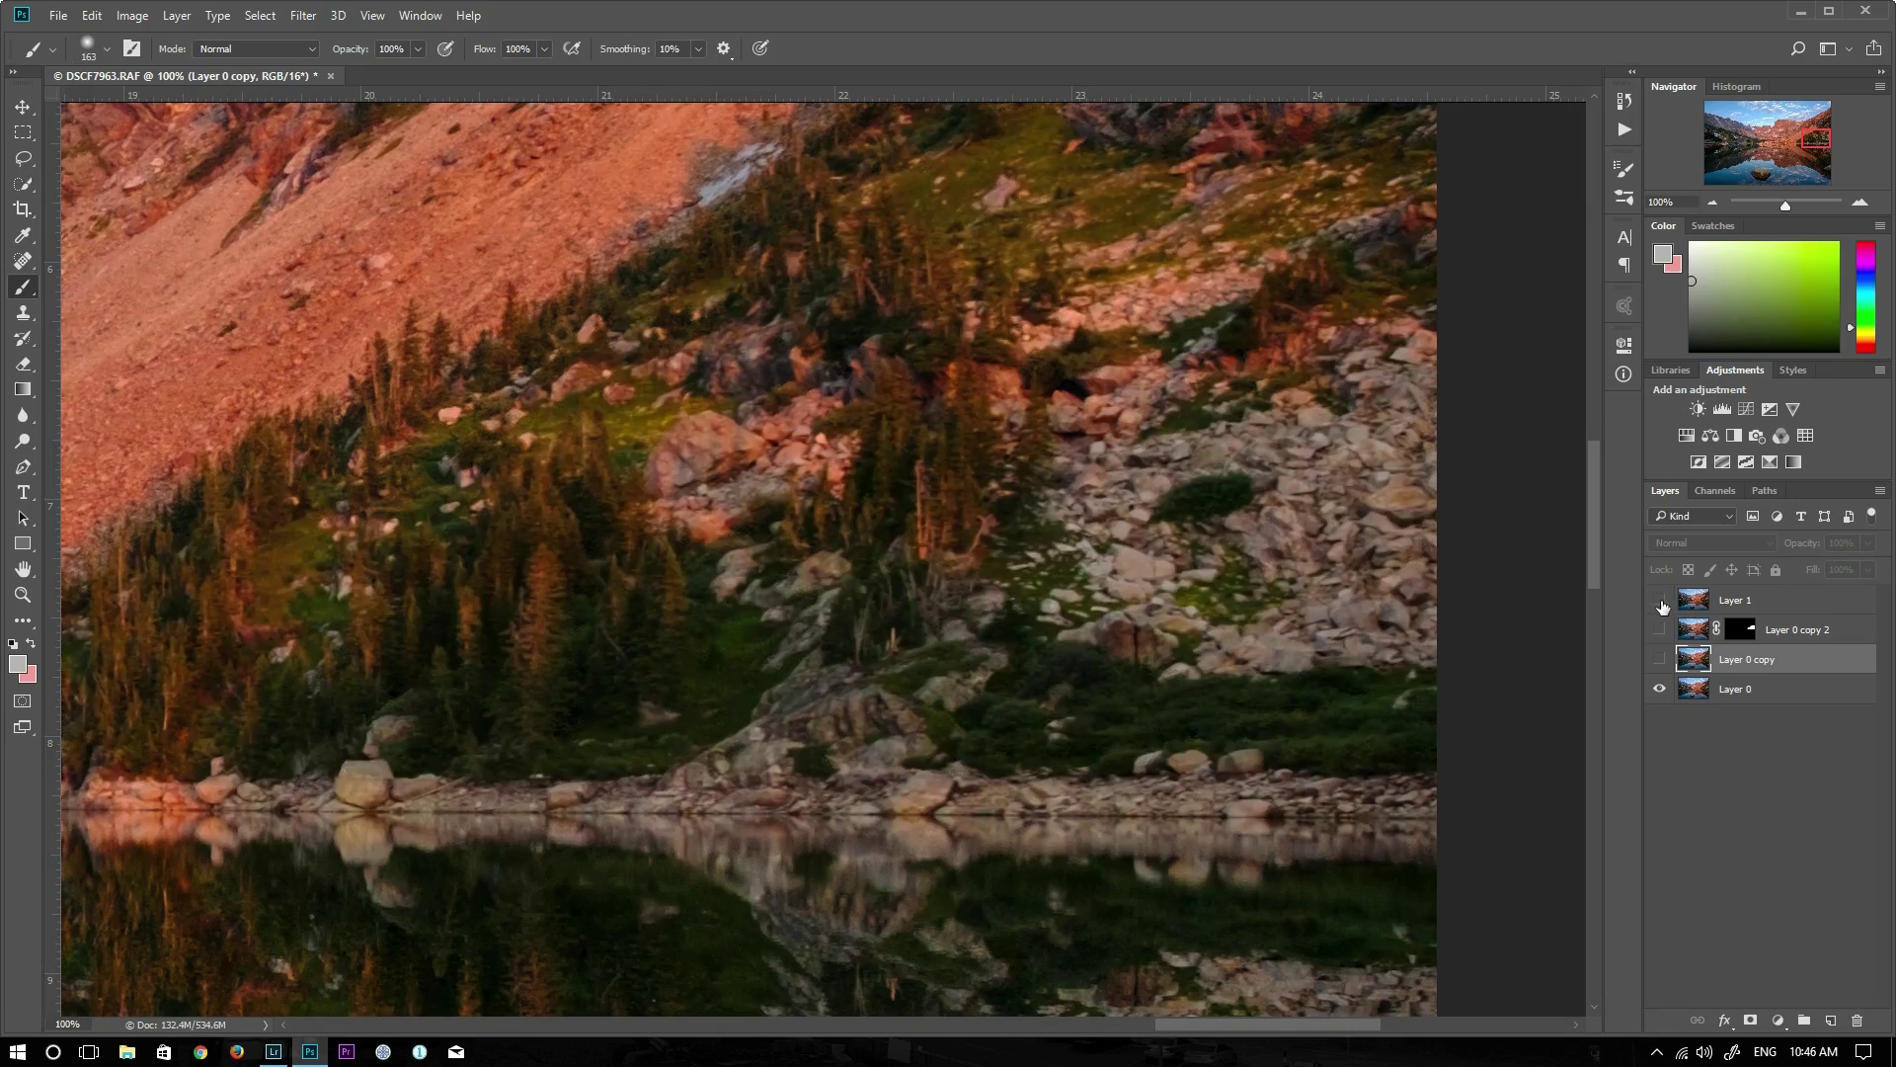
left_click(1660, 601)
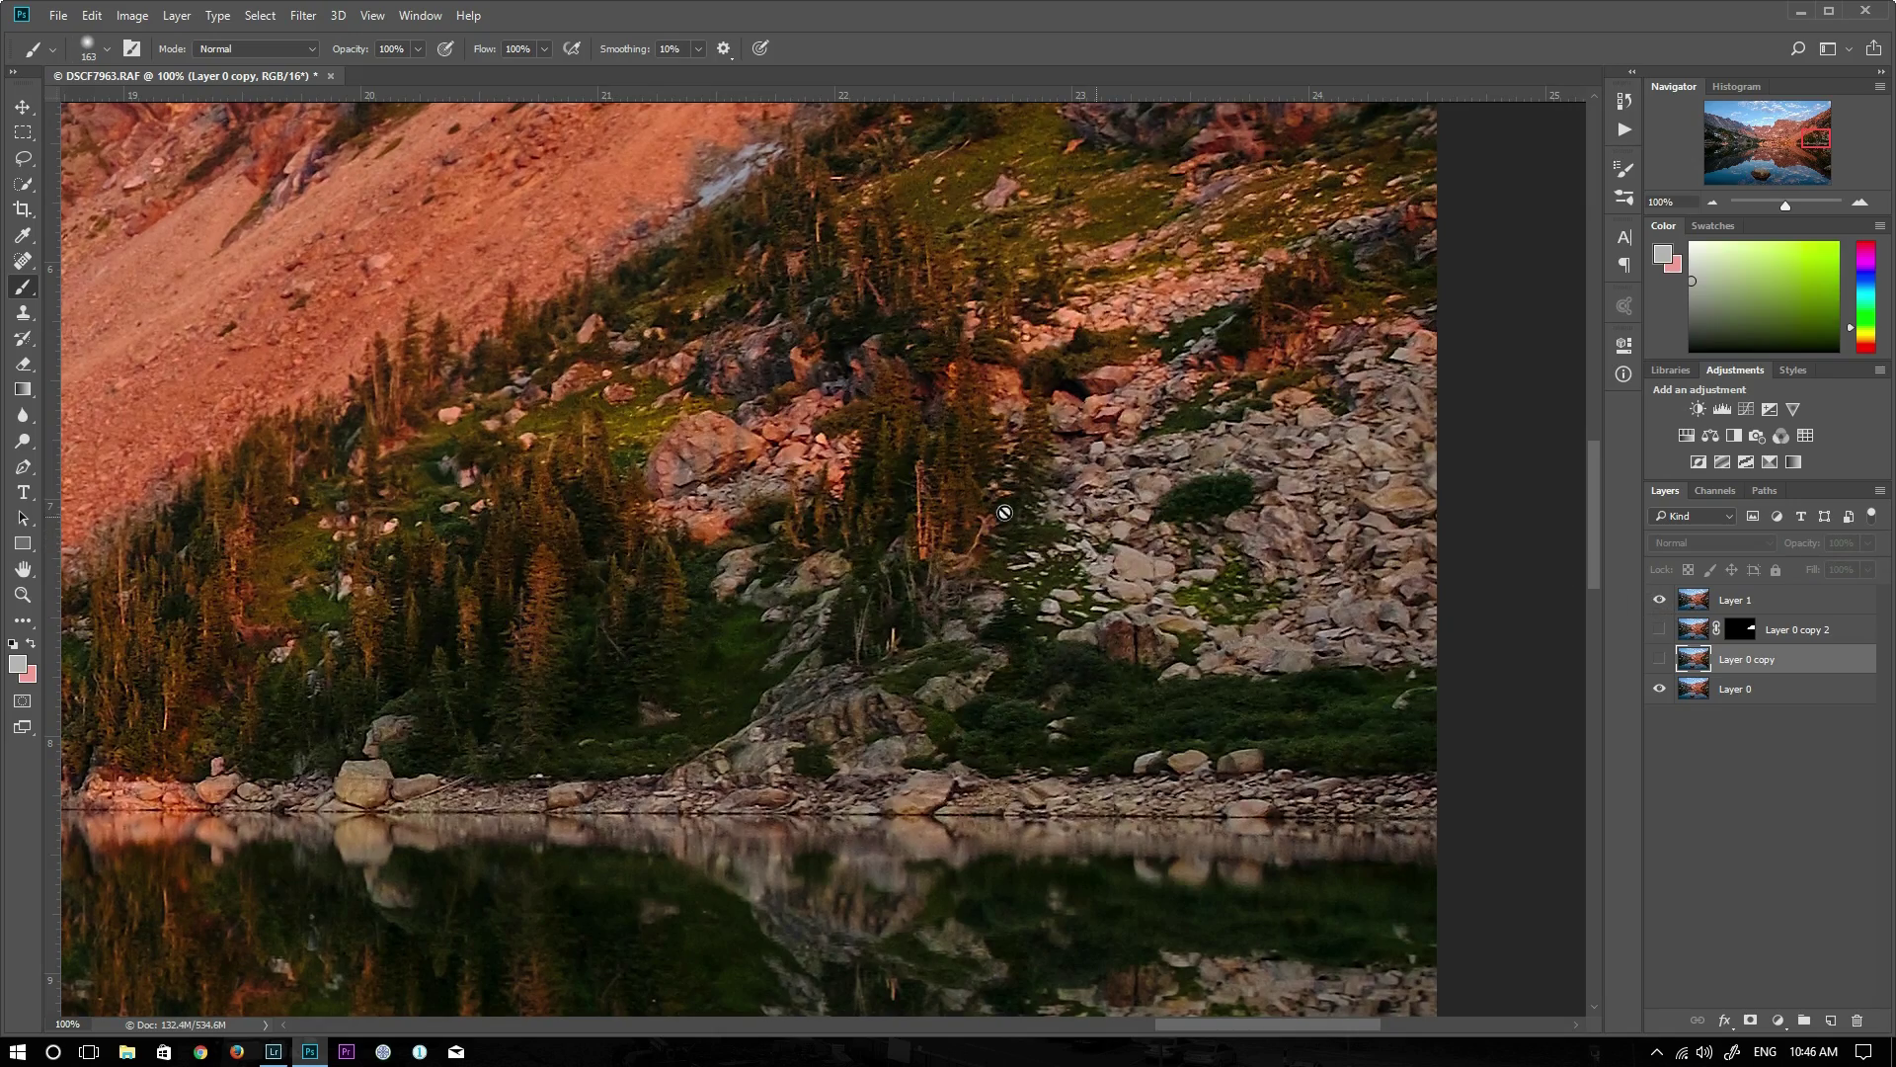
Recheck Layer 1 on the snowy mountain face, then dismiss the hidden-layer painting error
left_click_drag(524, 439, 927, 443)
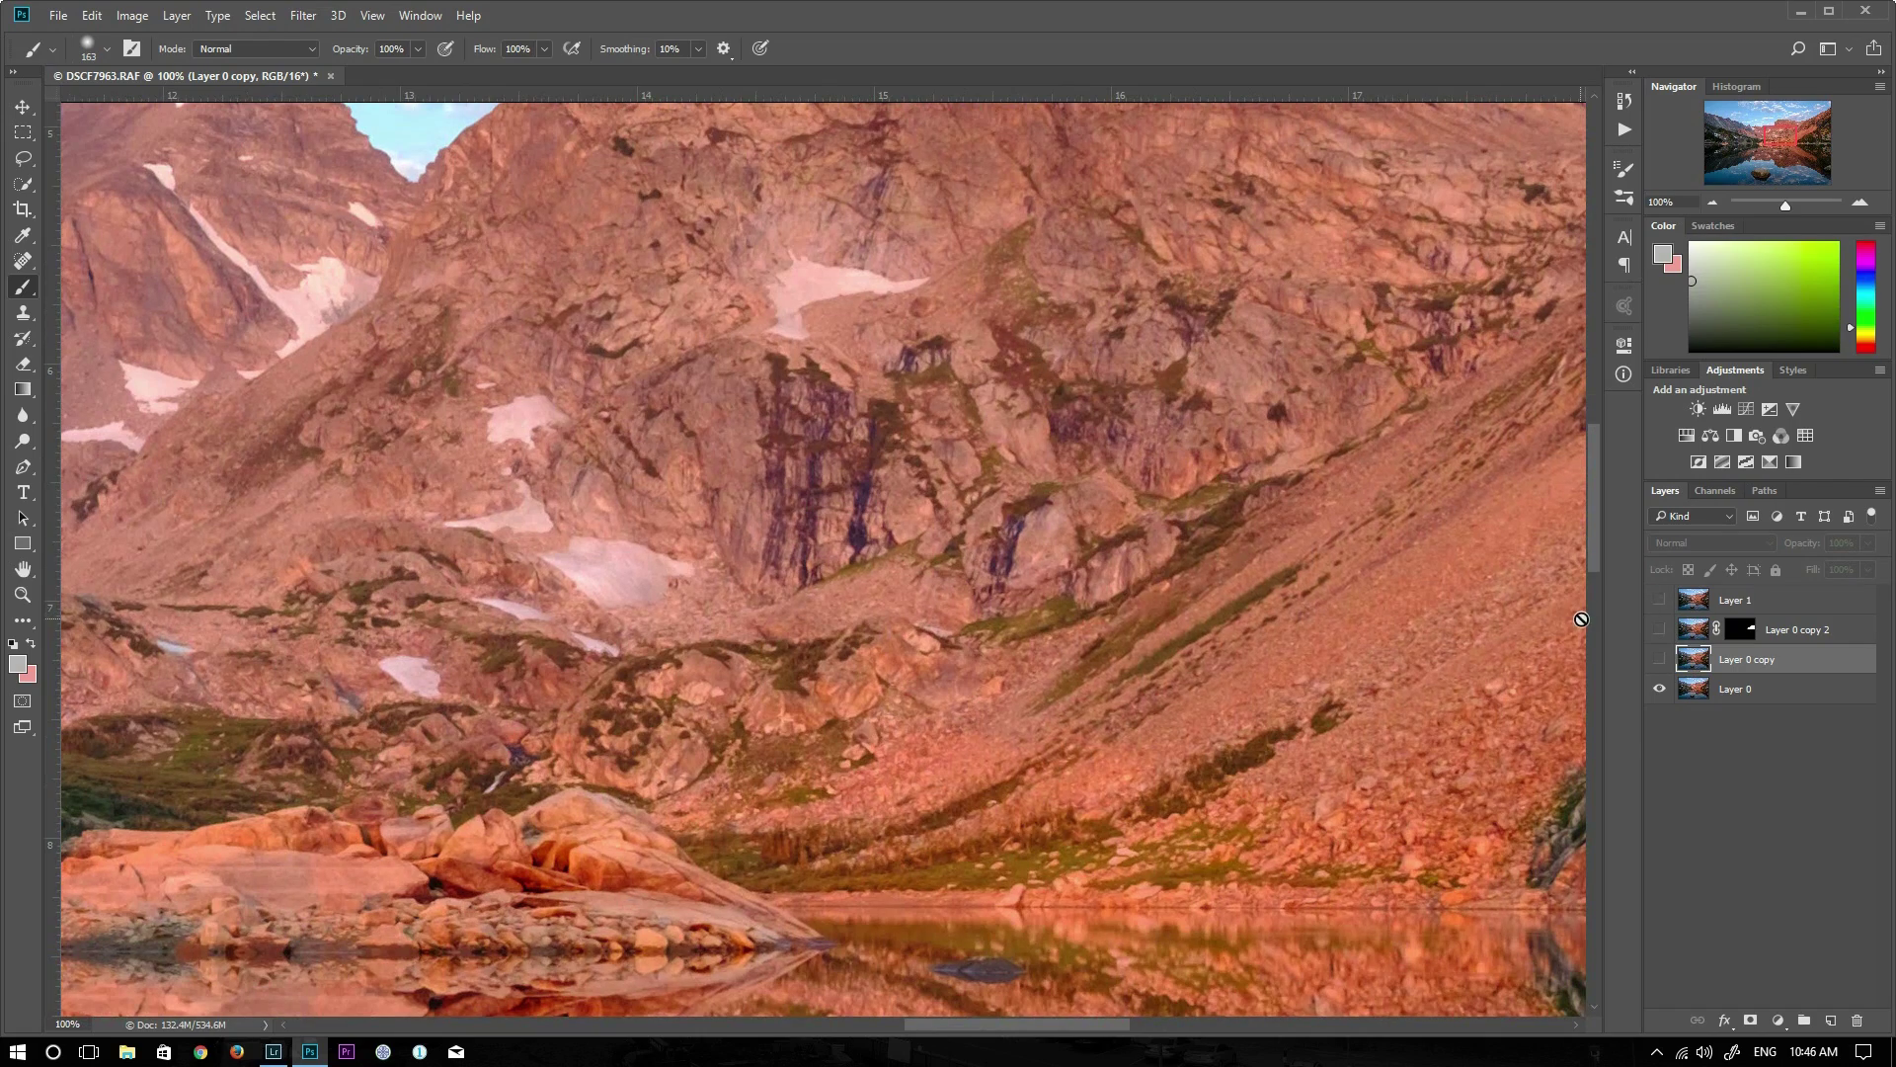
left_click(1659, 599)
left_click_drag(1189, 624, 1122, 745)
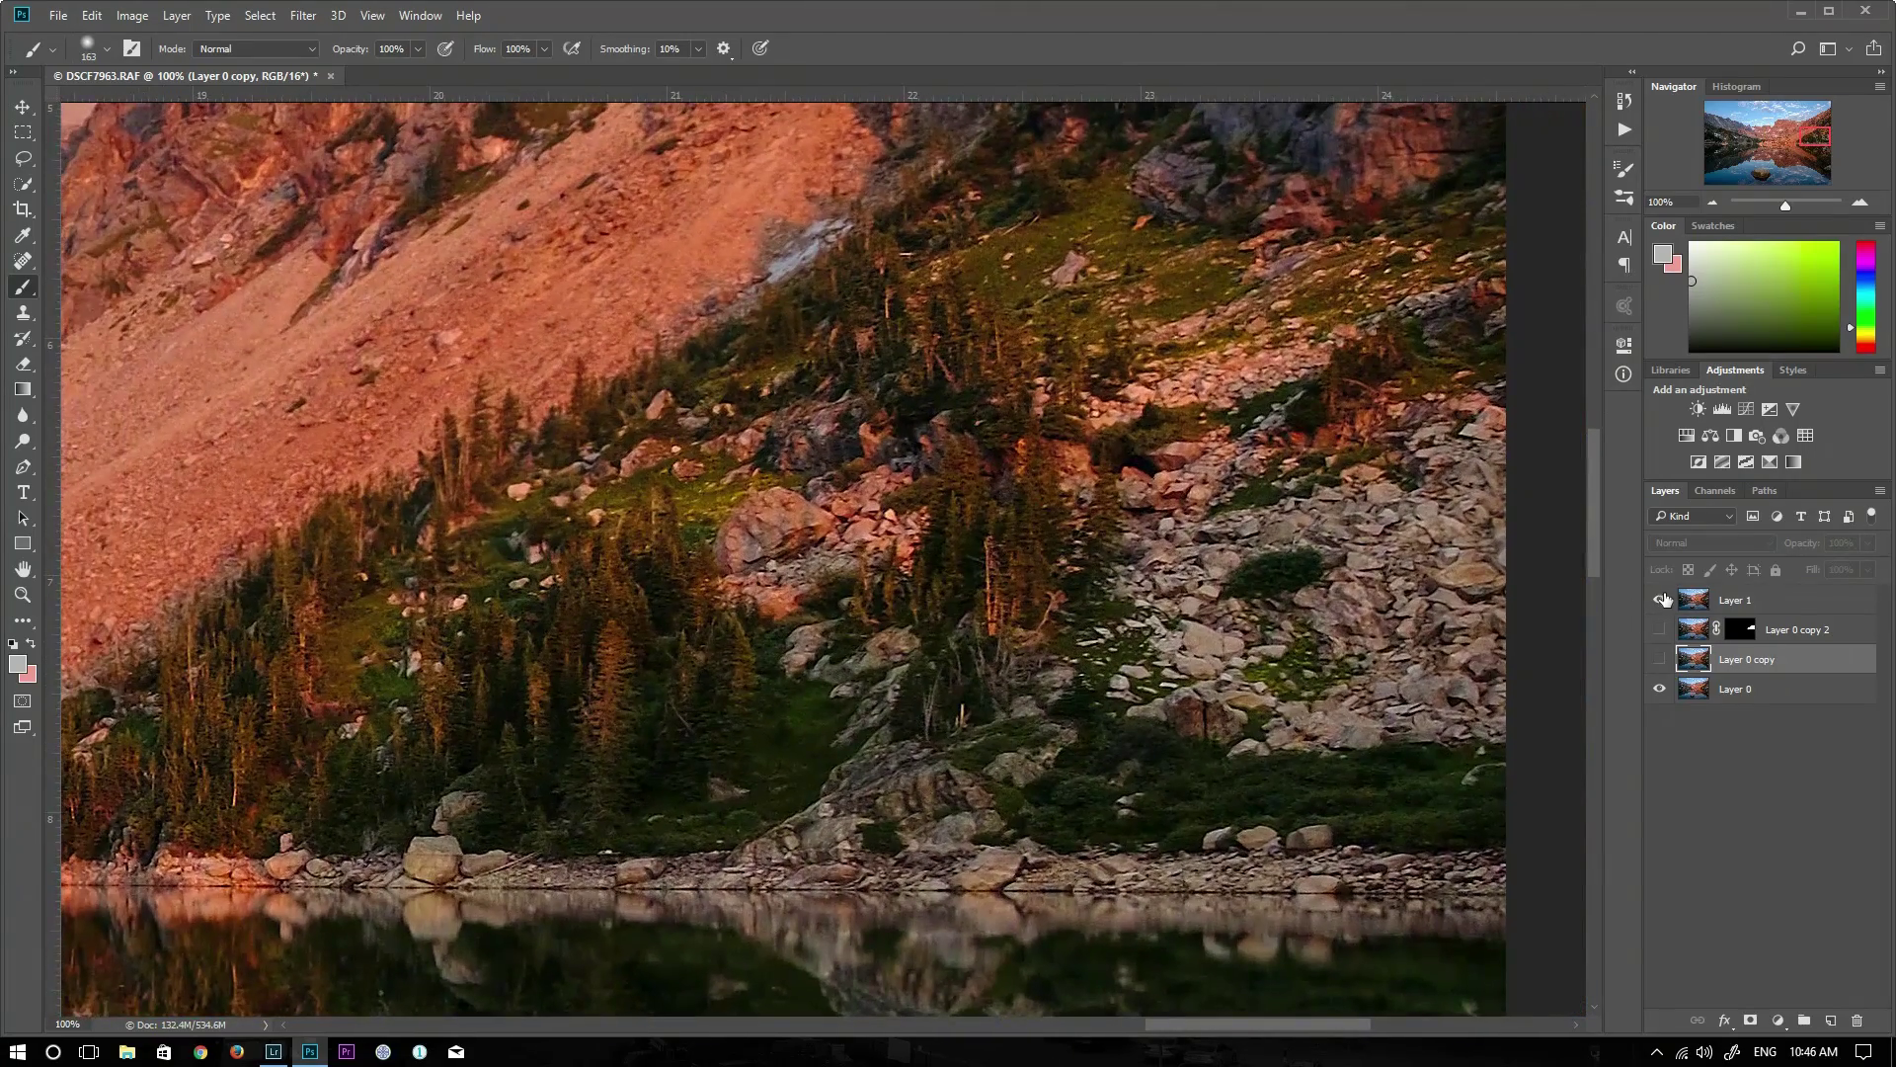
left_click(1660, 600)
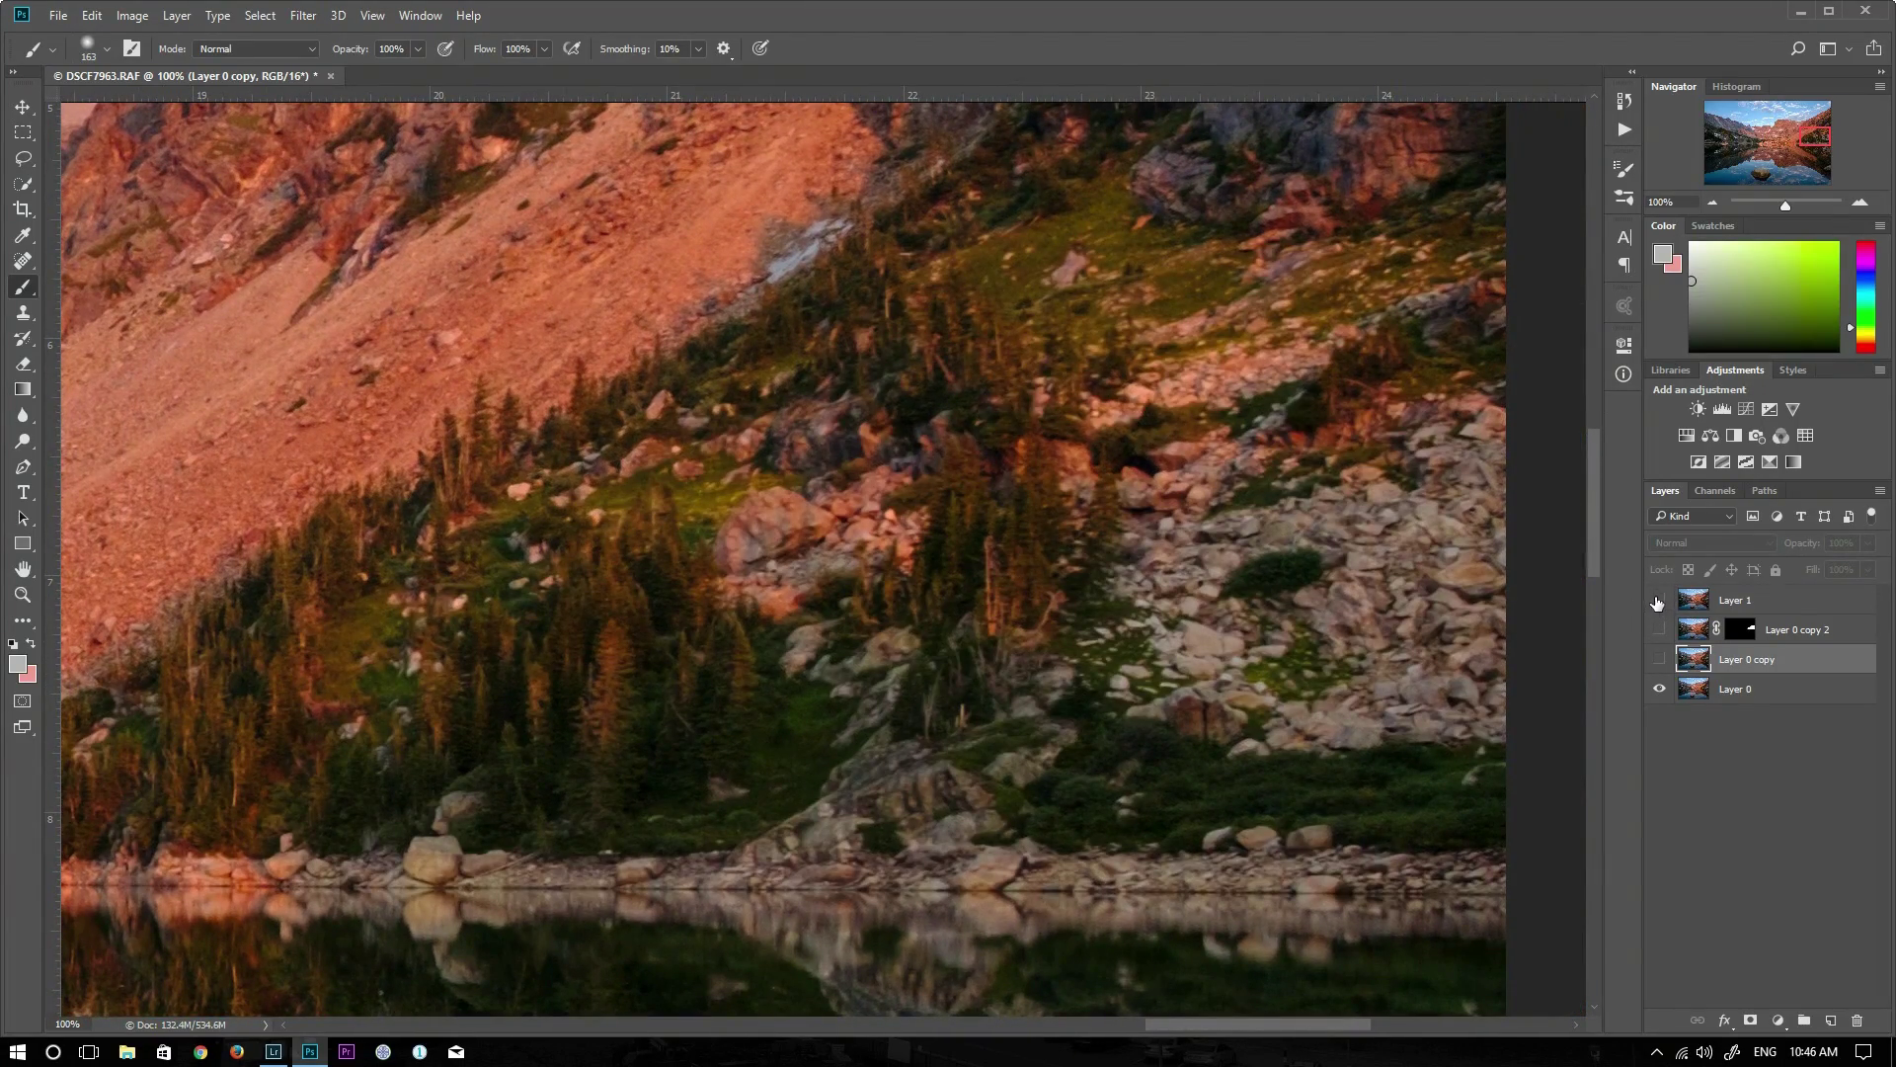
left_click(1659, 601)
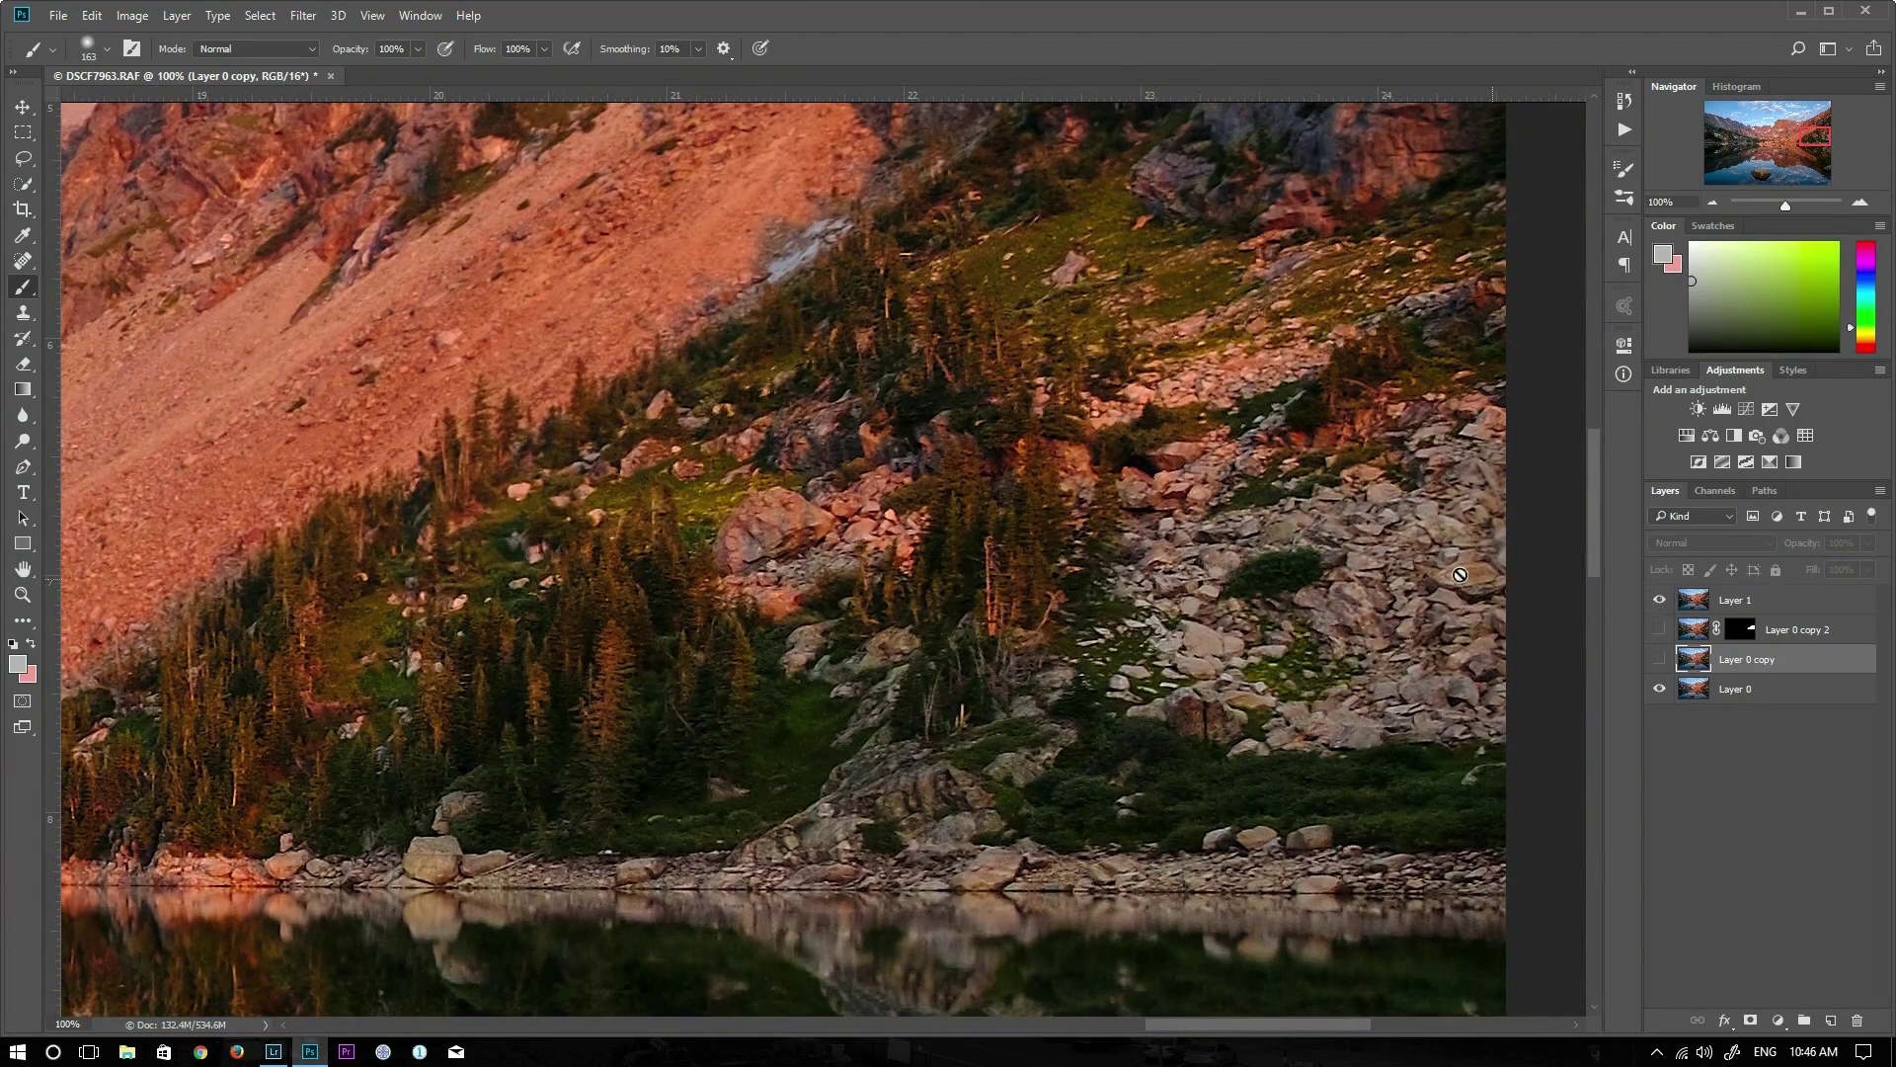
left_click(843, 570)
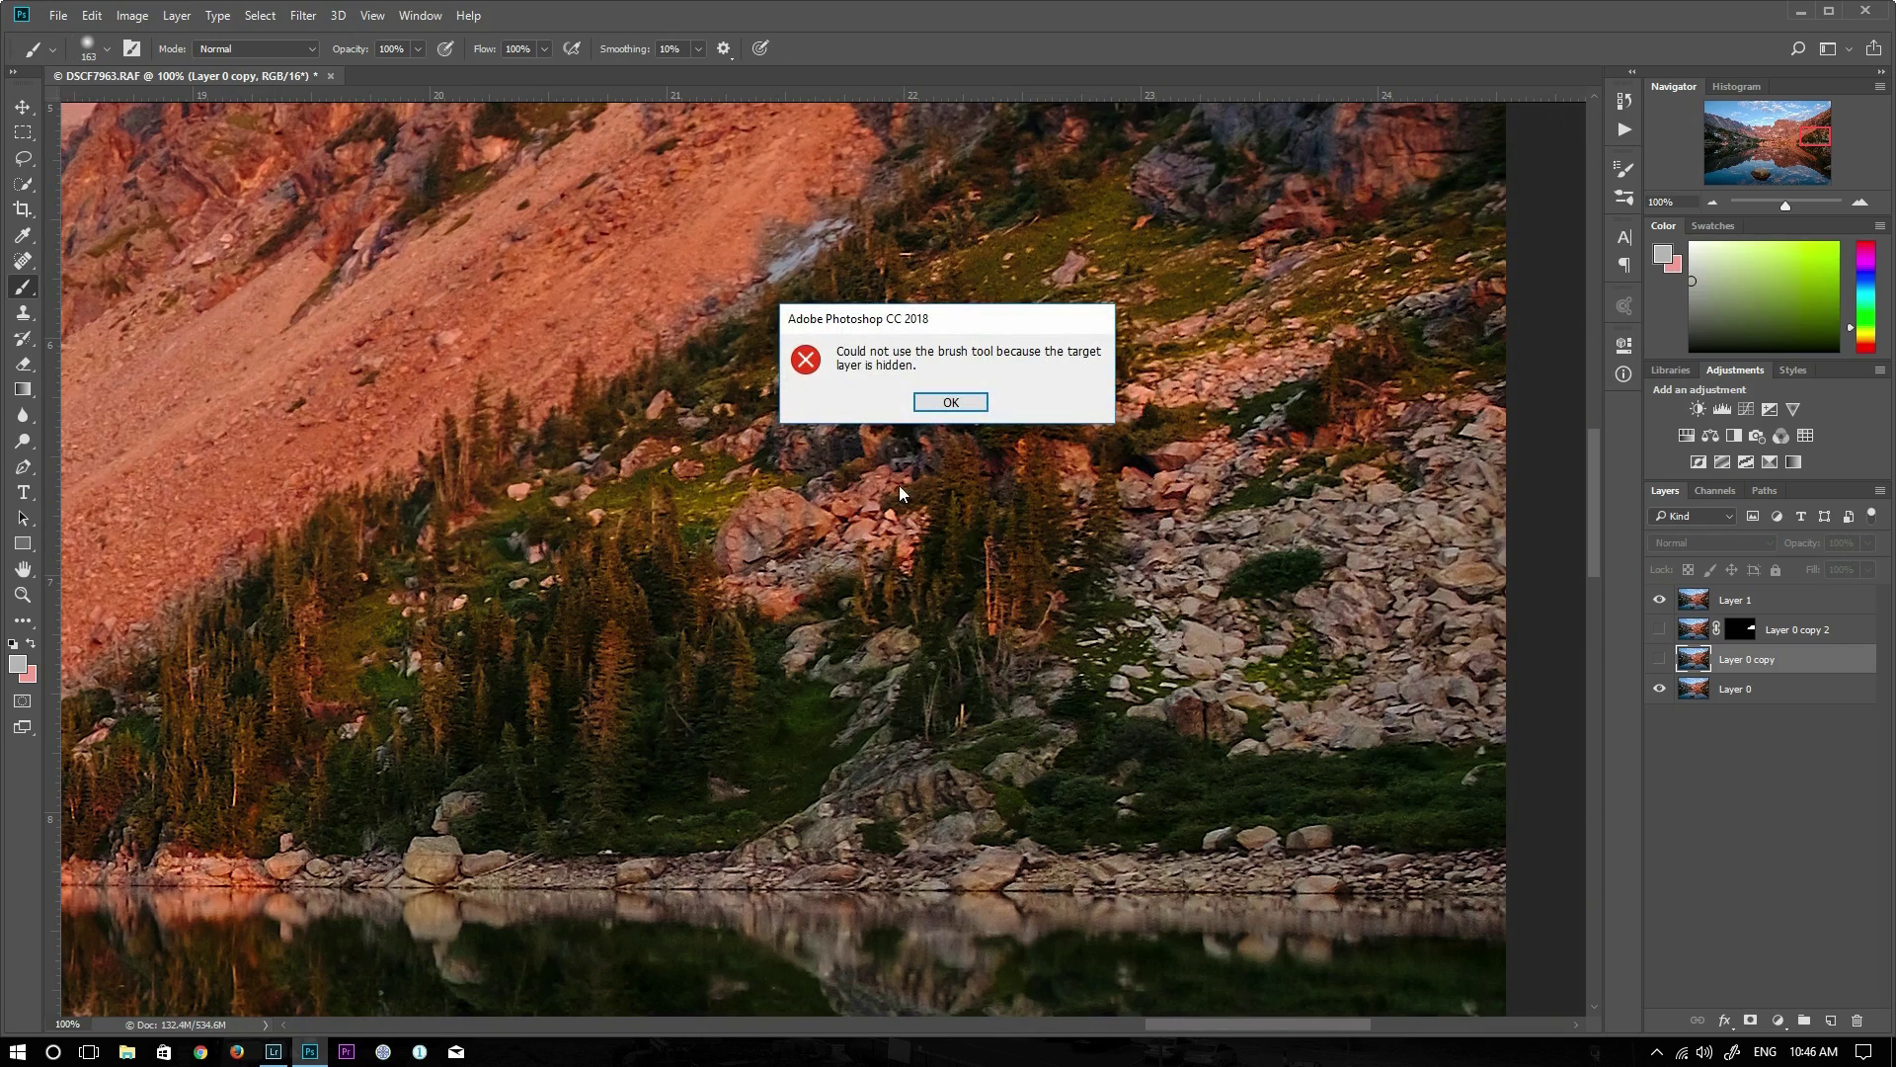
left_click(940, 403)
Delete Layer 0 copy 2, Layer 0 copy and Layer 0, leaving Layer 1, and save as DSCF7963-Edit.tif
key("z")
left_click_drag(819, 510, 778, 512)
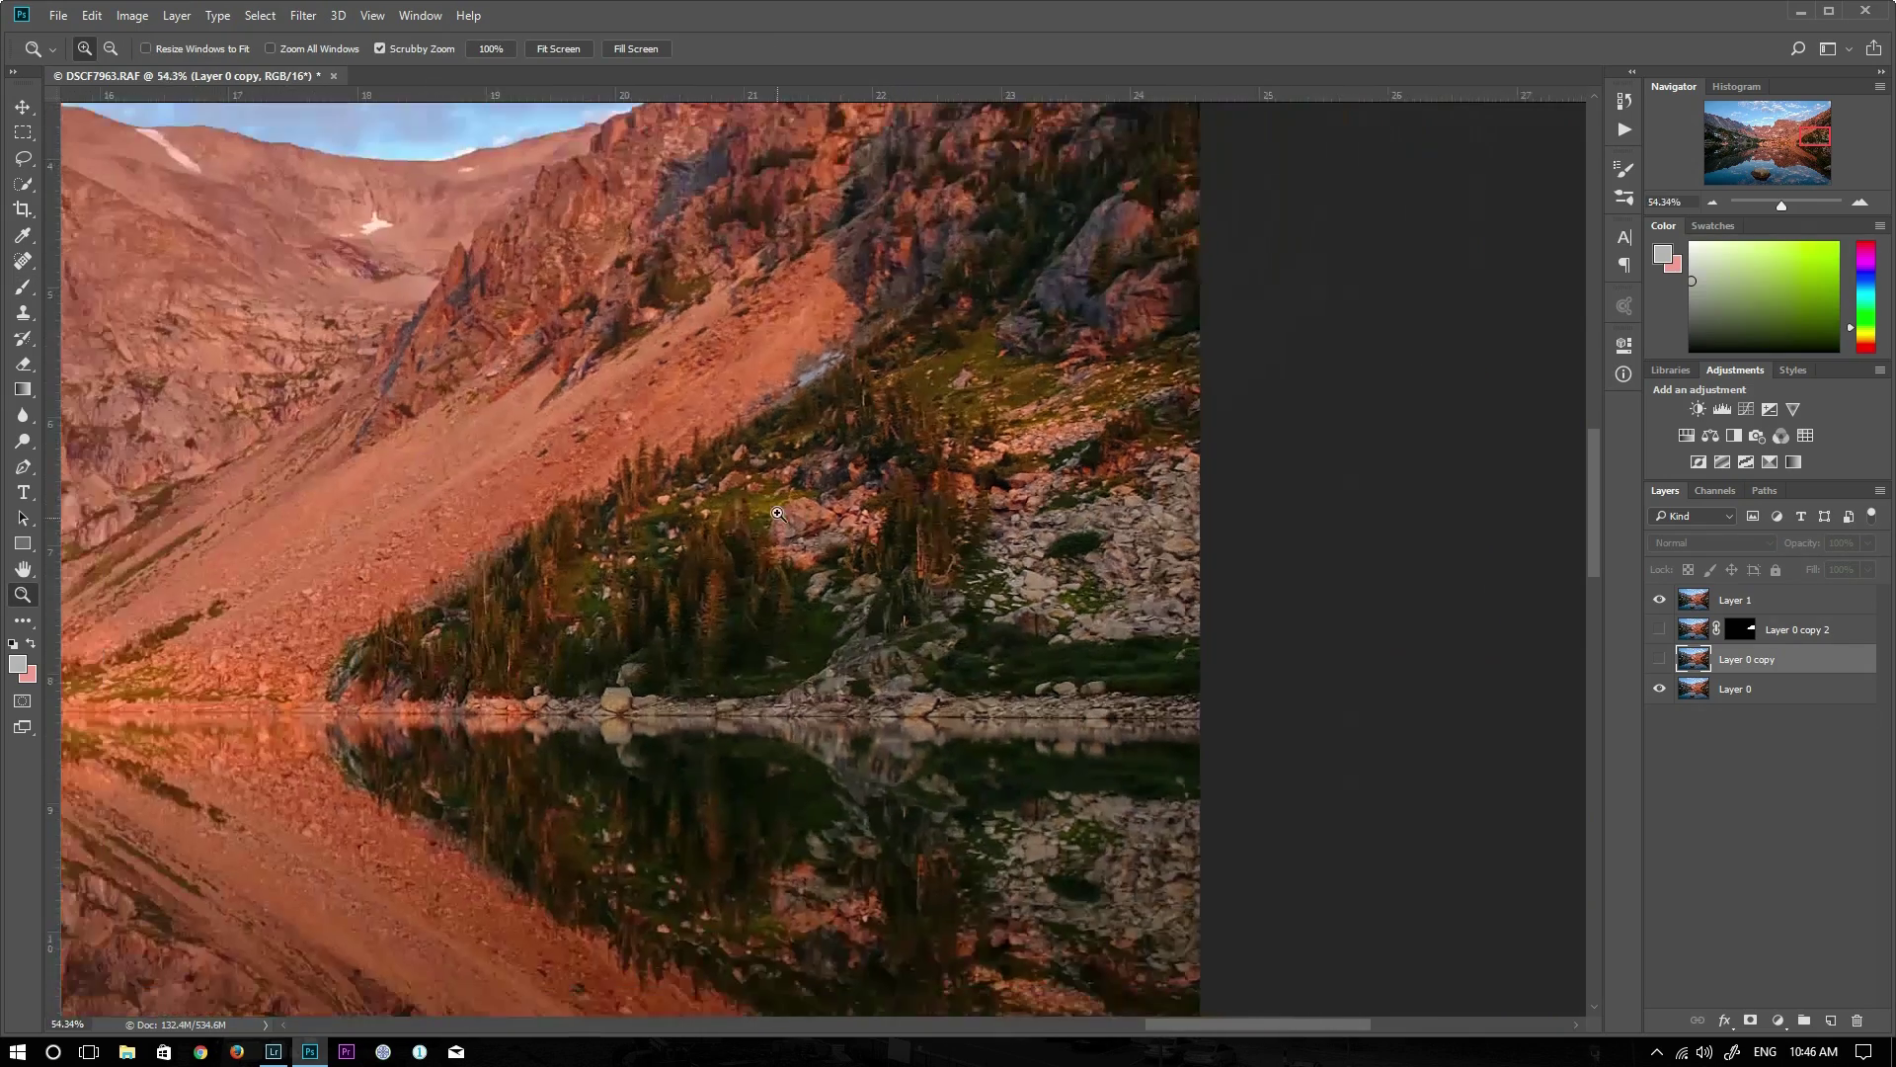
left_click_drag(445, 520, 1057, 600)
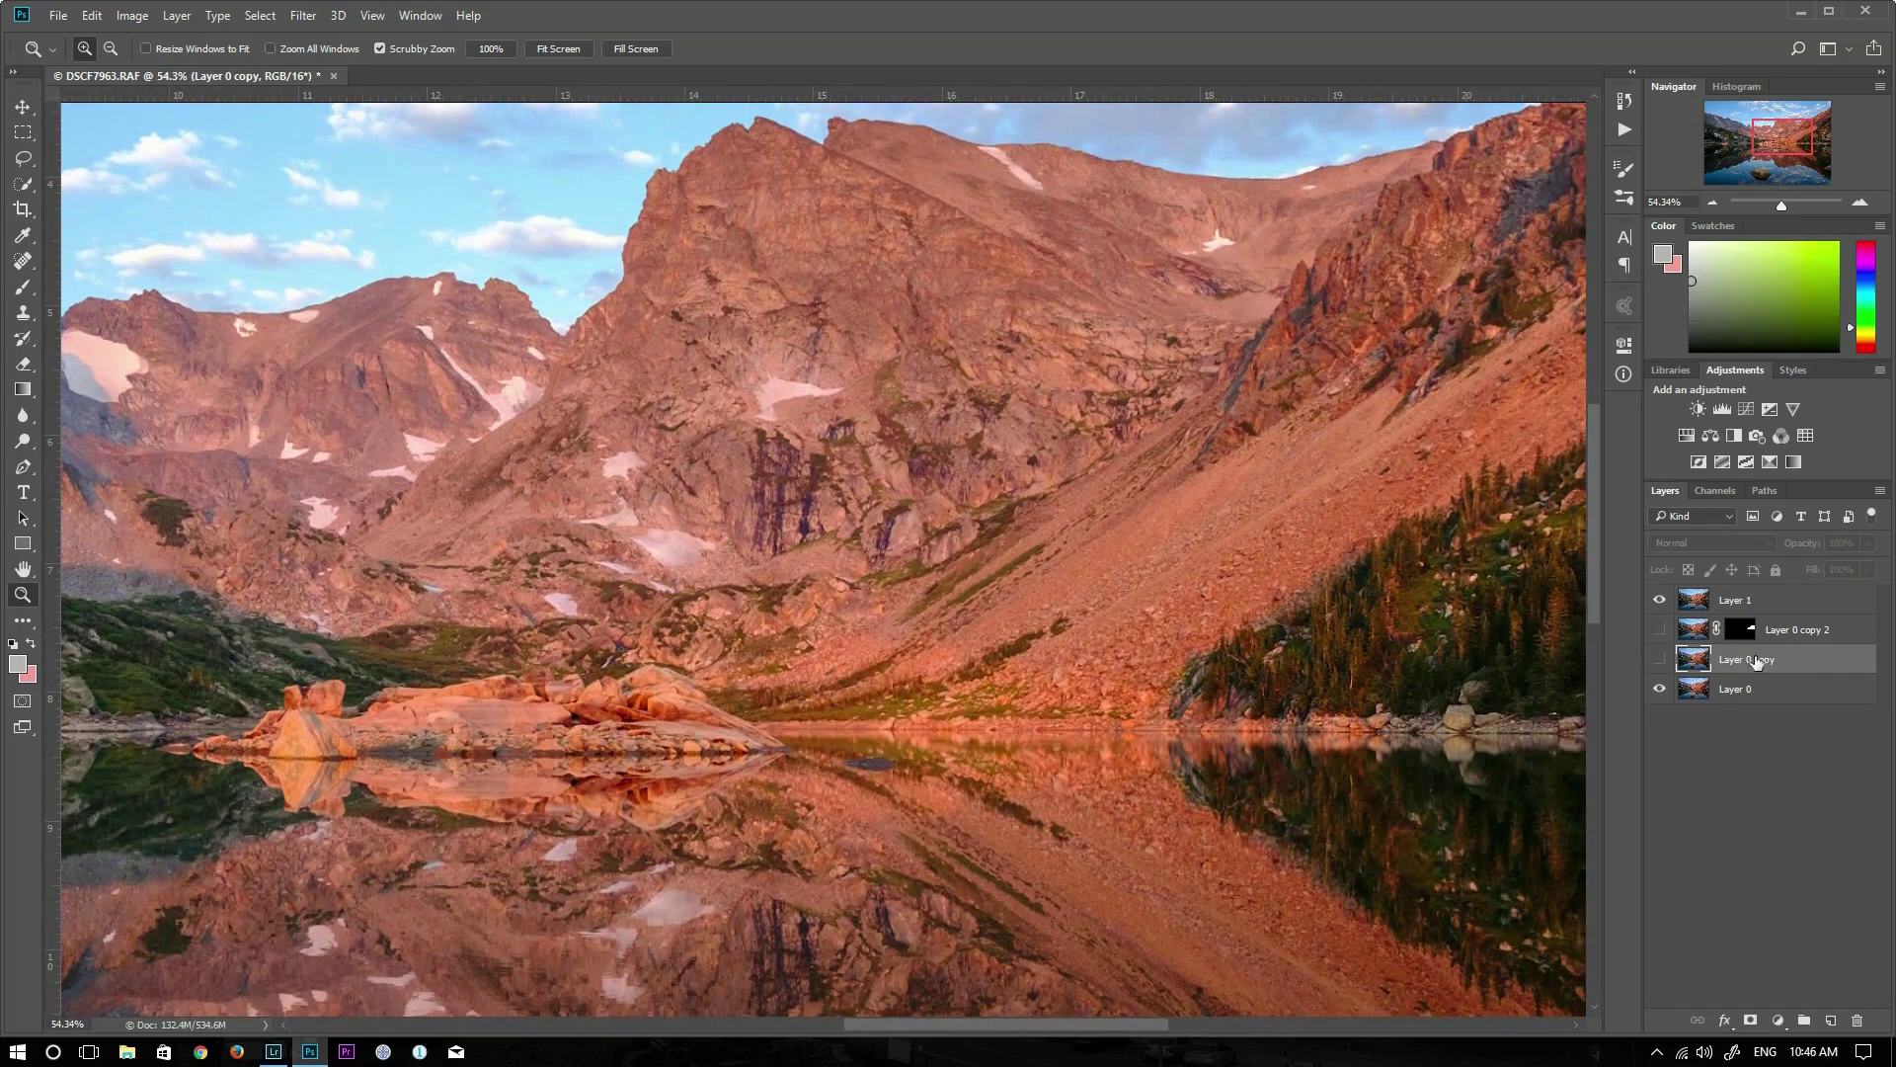
left_click(1783, 633, "ctrl")
left_click(1763, 690, "ctrl")
left_click_drag(1763, 690, 1856, 1020)
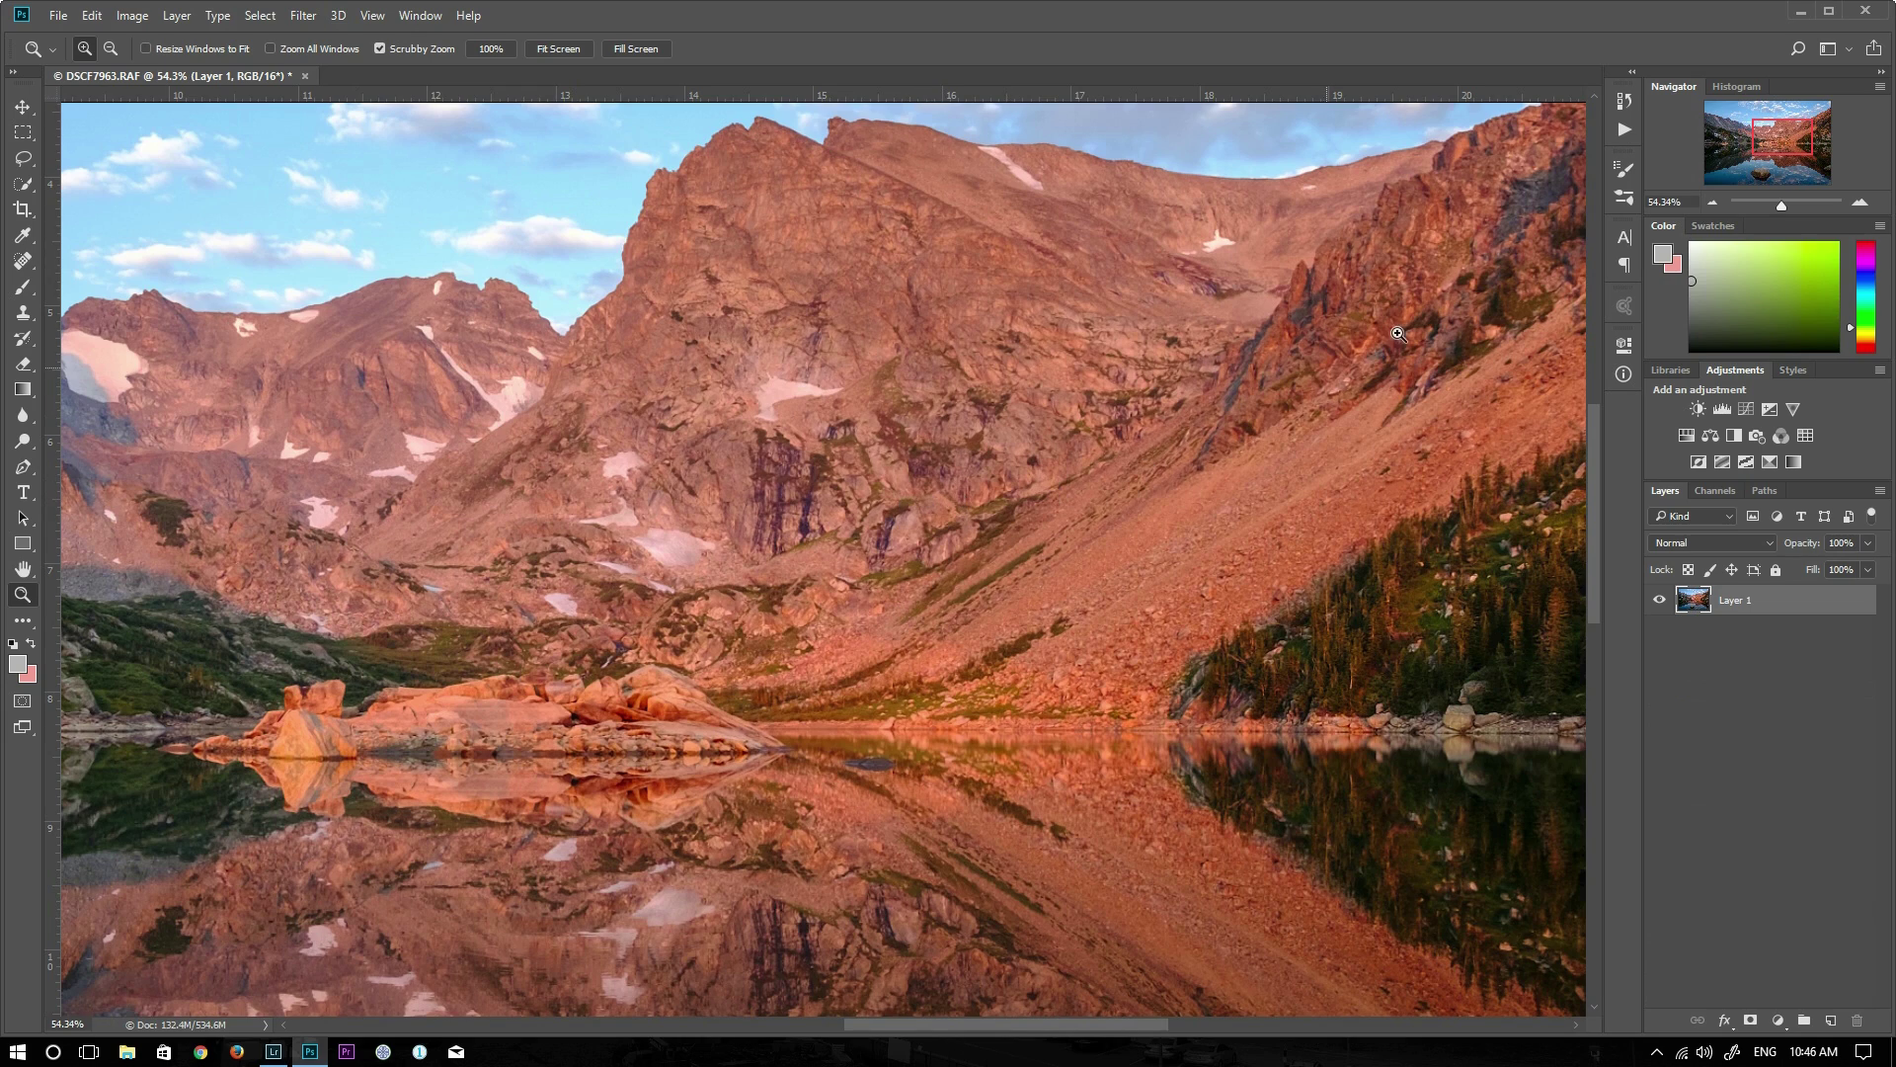
key("ctrl+s")
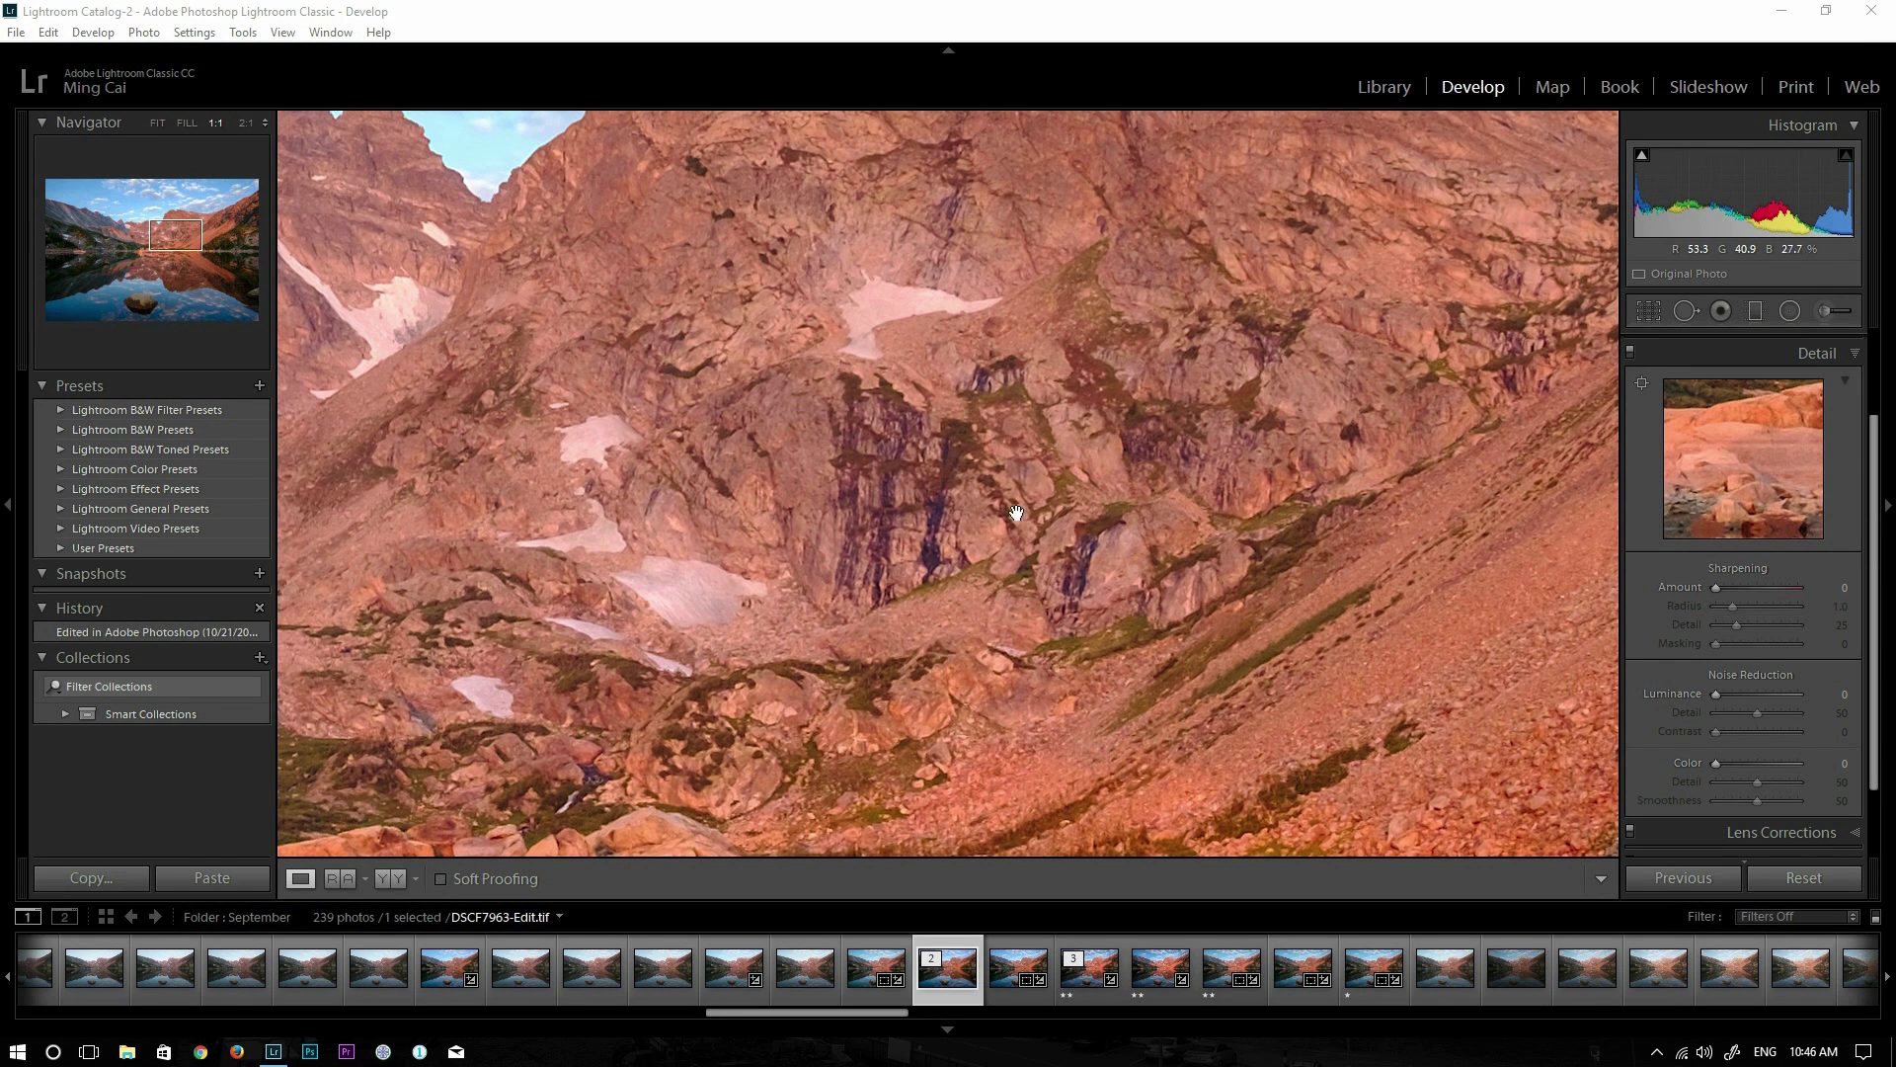
Give the raw DSCF7963.RAF sharpening Amount 88 and Detail 90 in Develop, then return to Library
left_click(1384, 88)
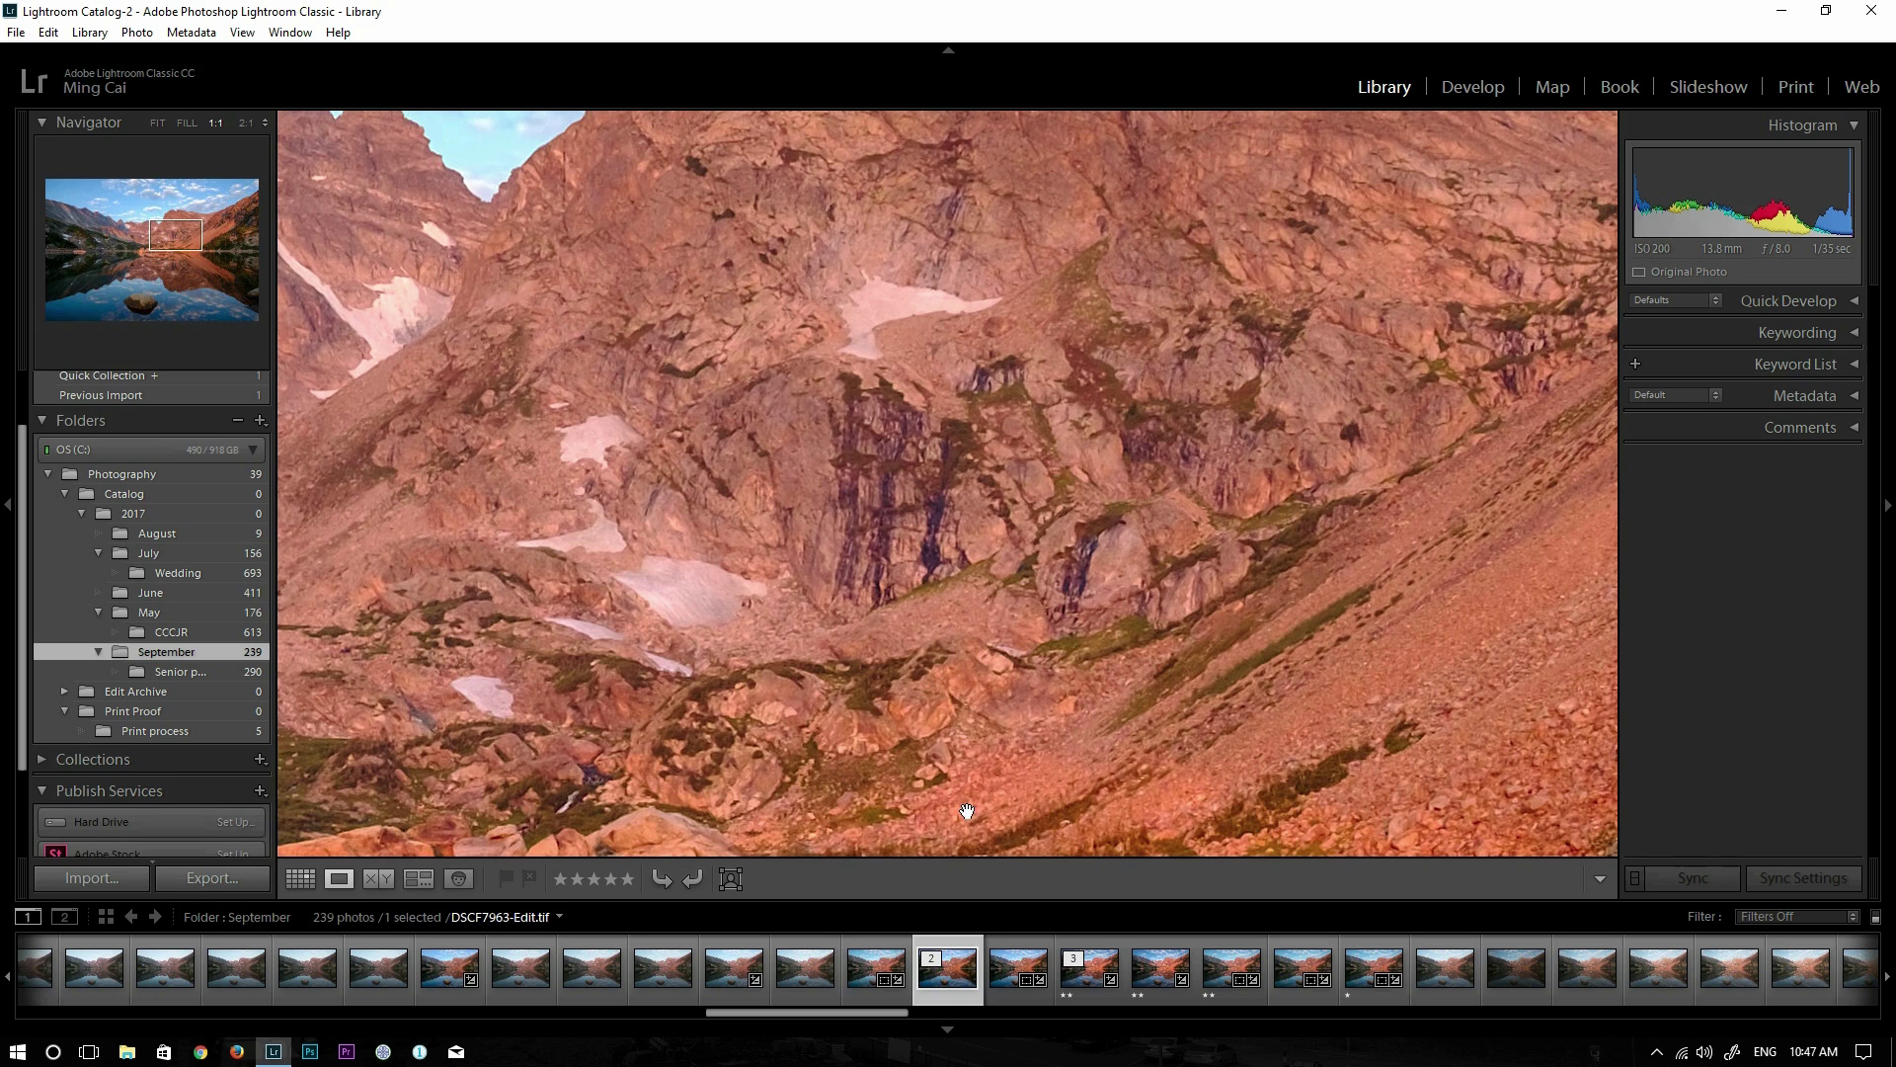
left_click(1001, 991)
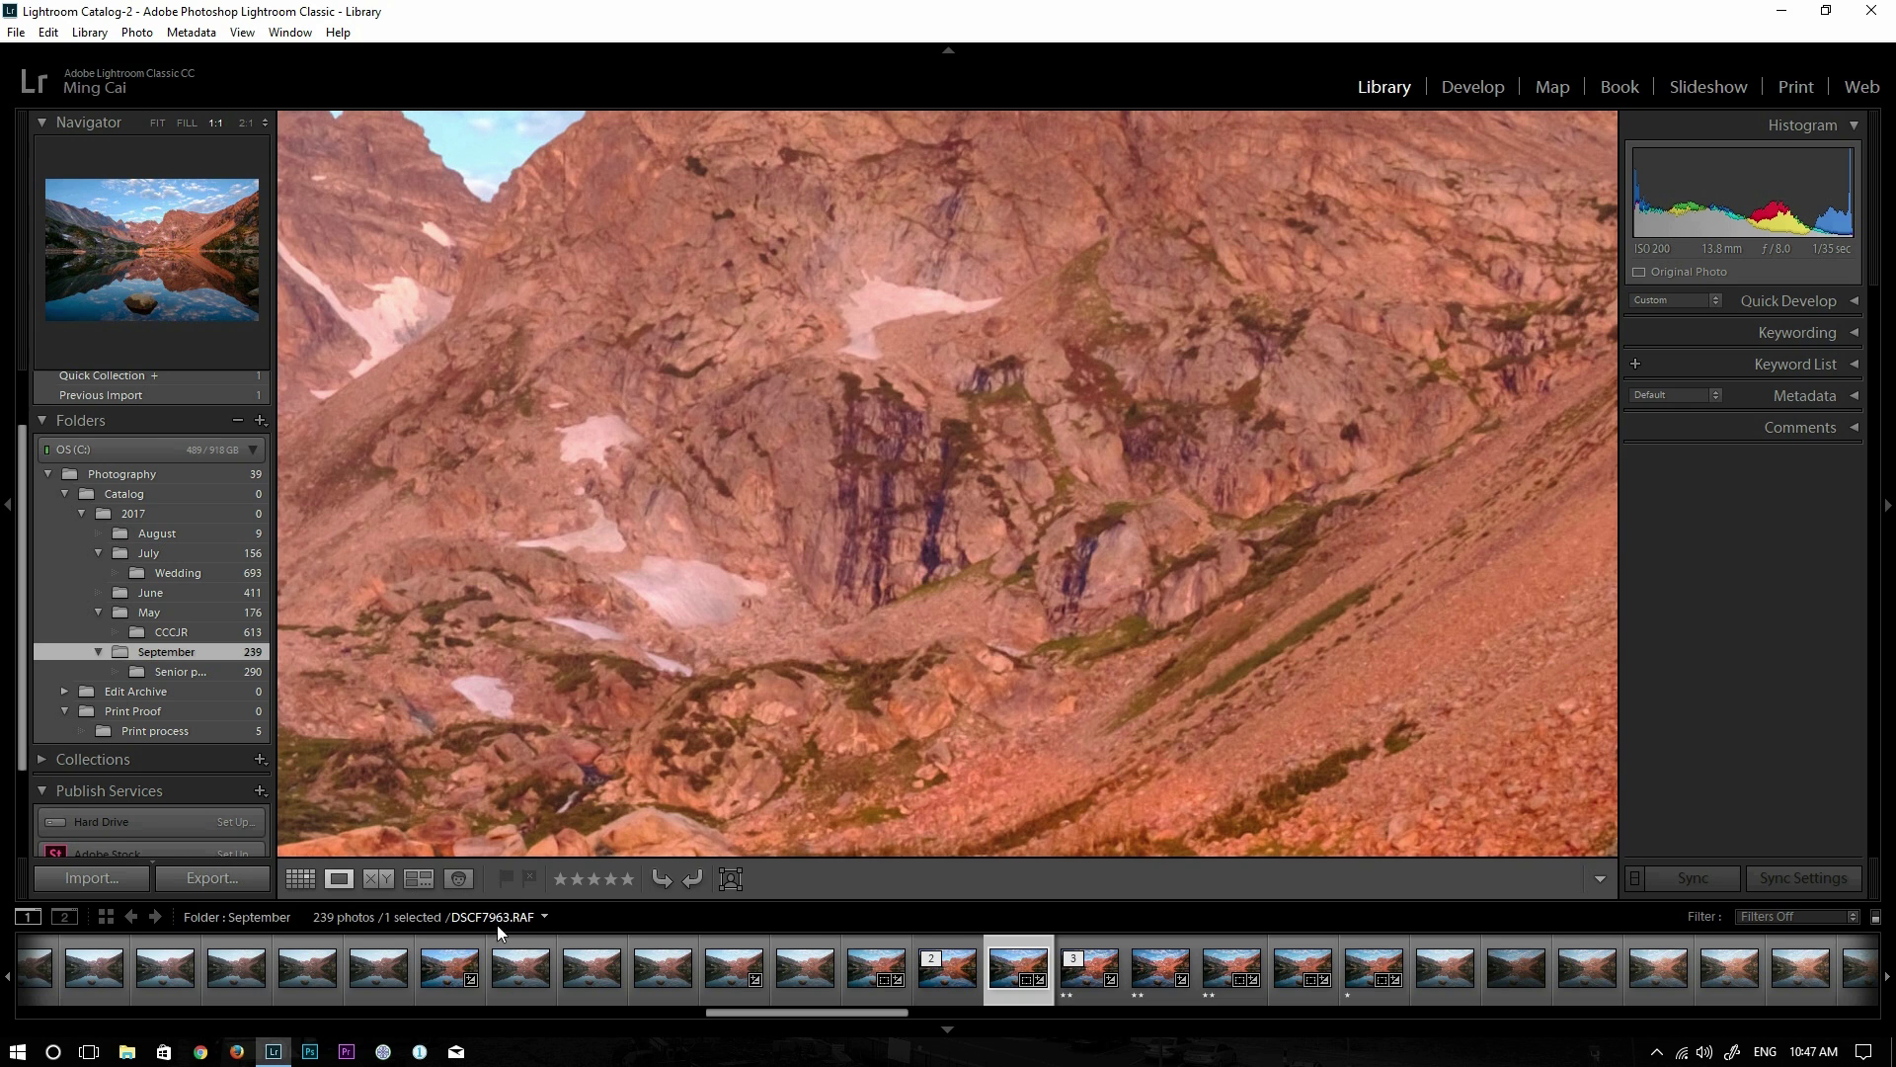
left_click(1471, 91)
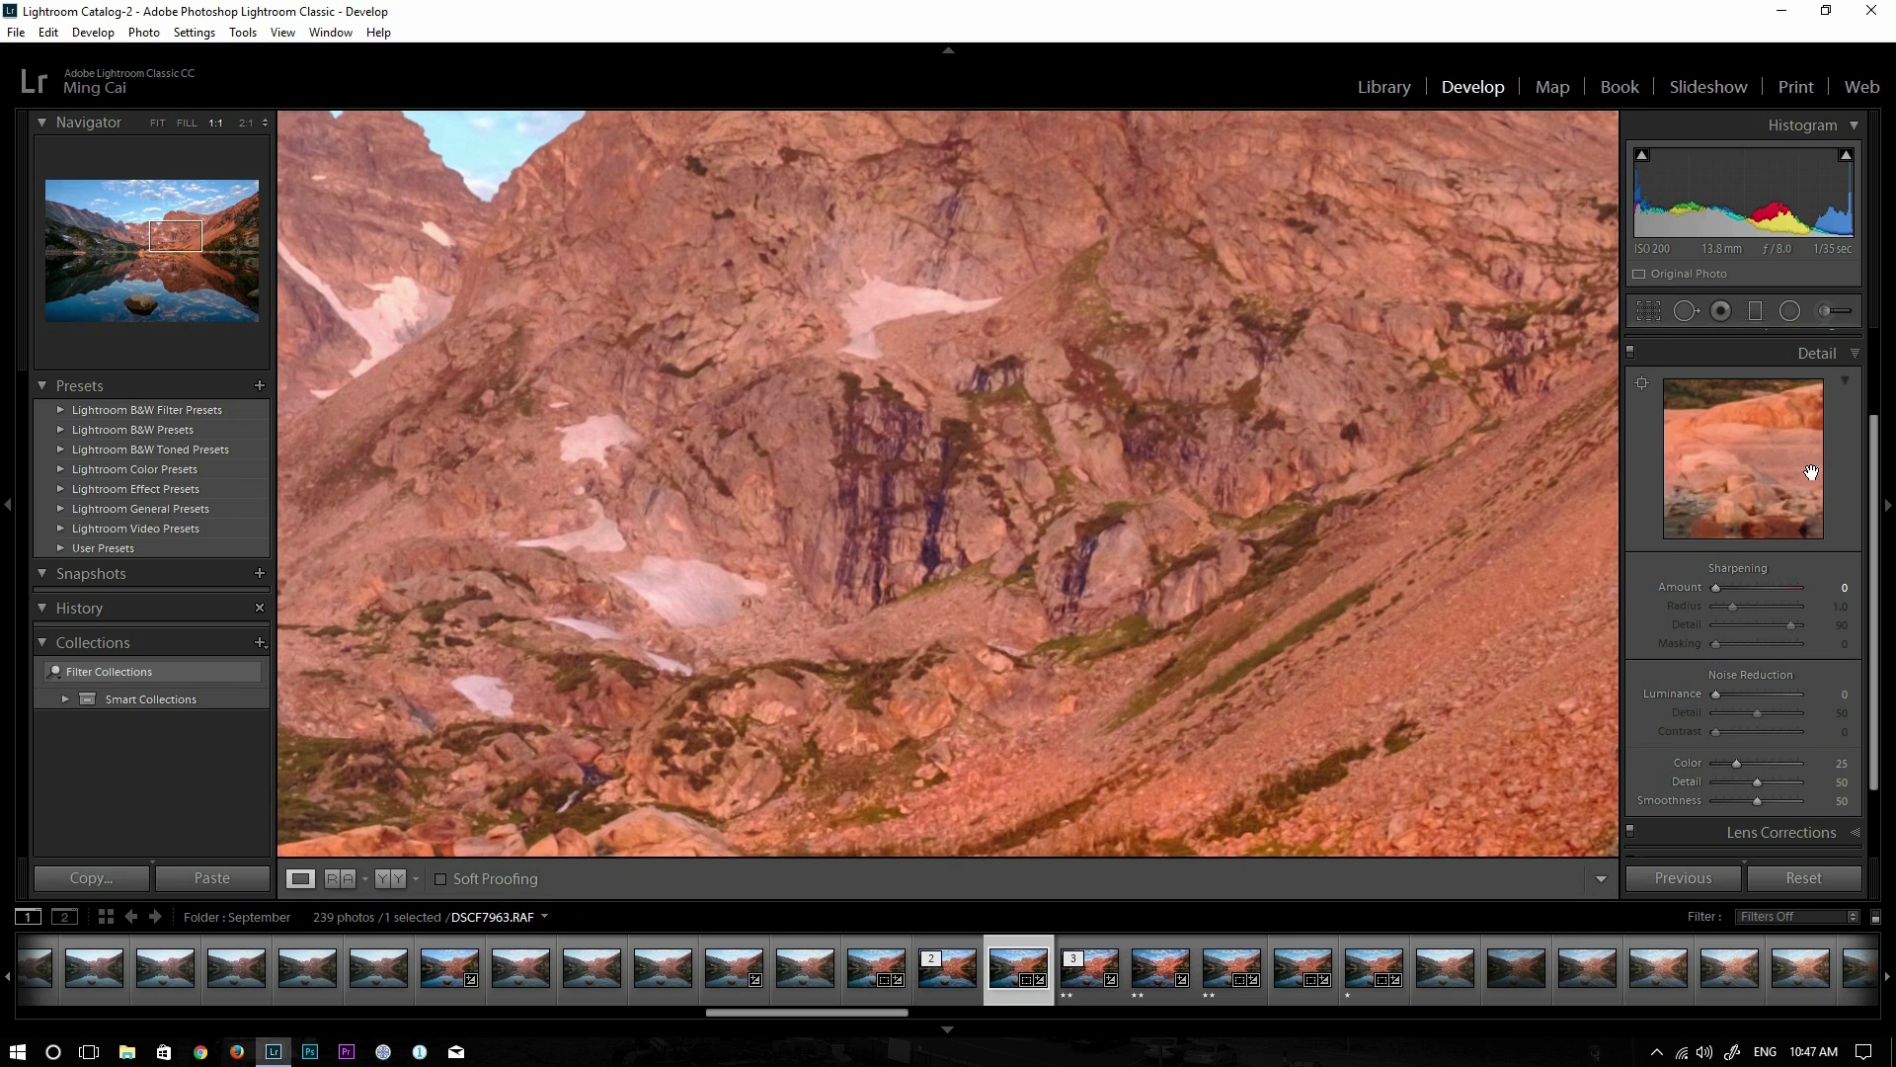
left_click_drag(1713, 590, 1764, 590)
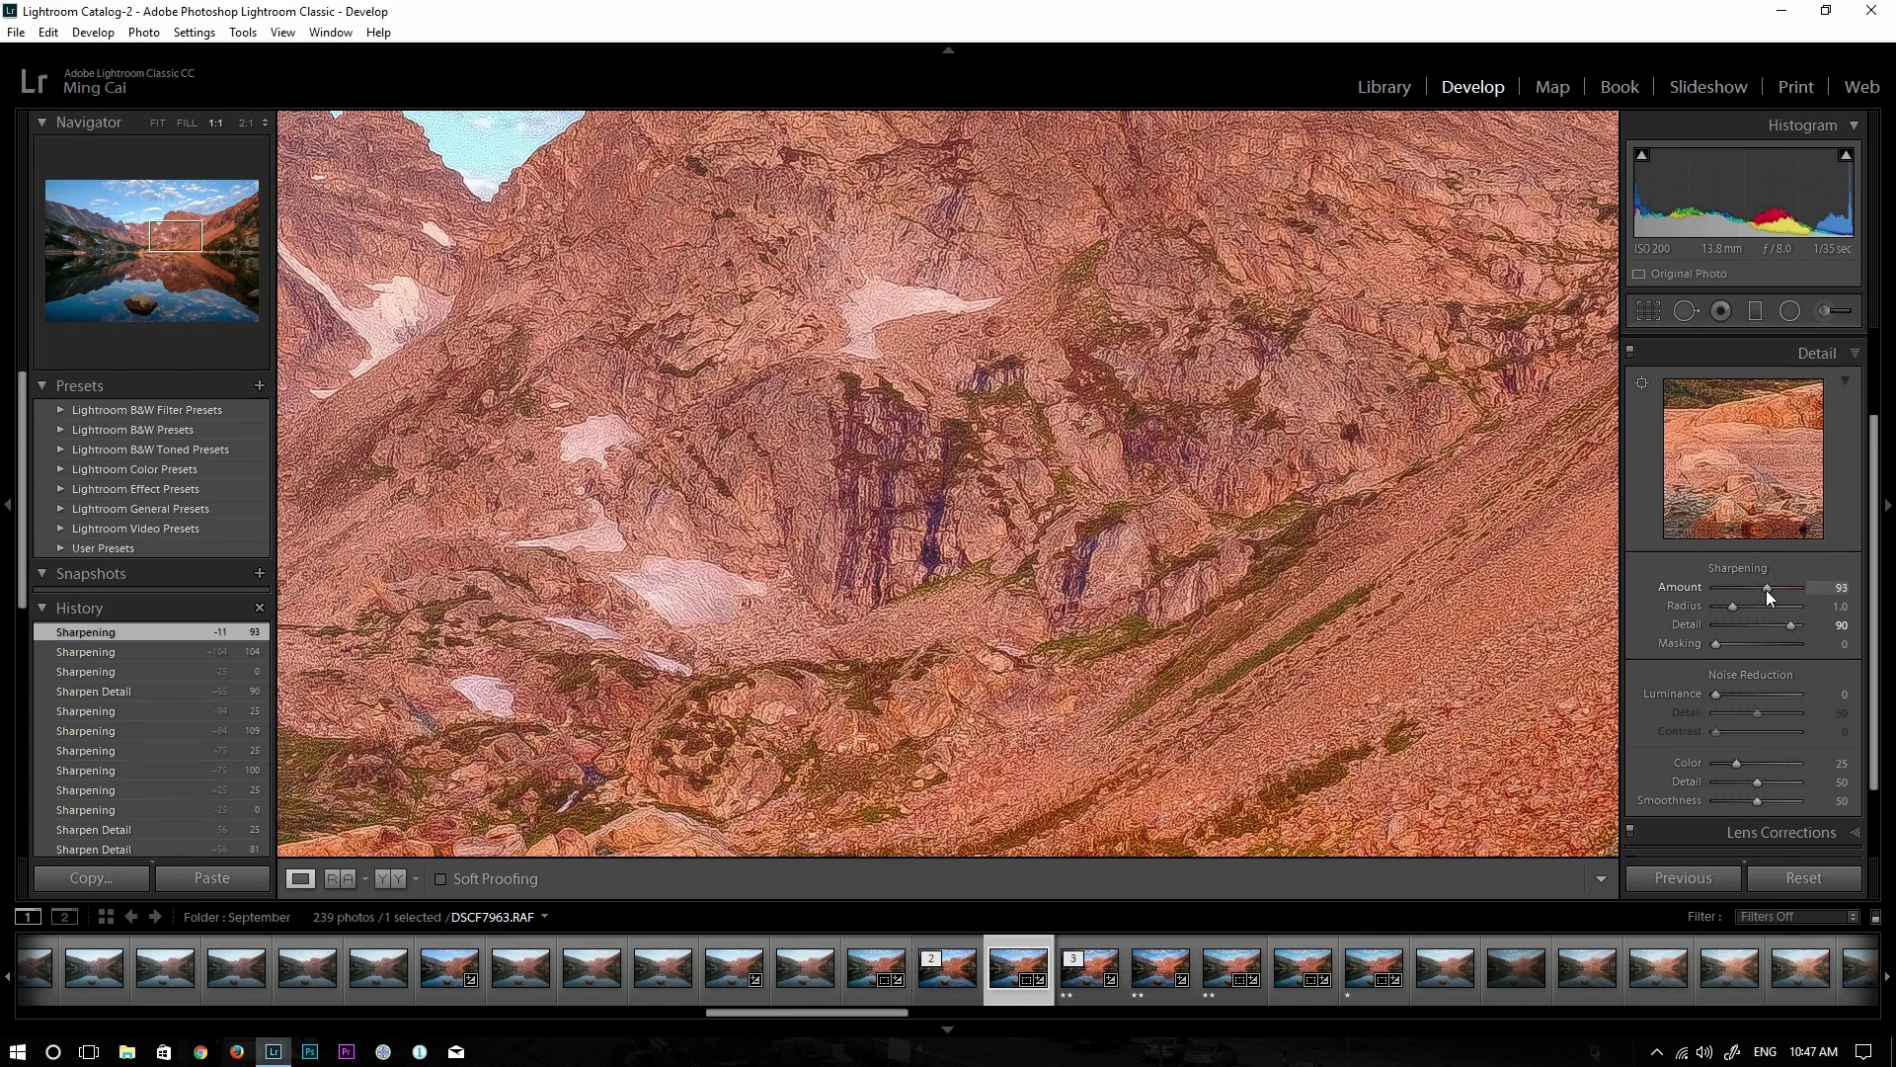
left_click_drag(1766, 590, 1760, 589)
left_click(1393, 87)
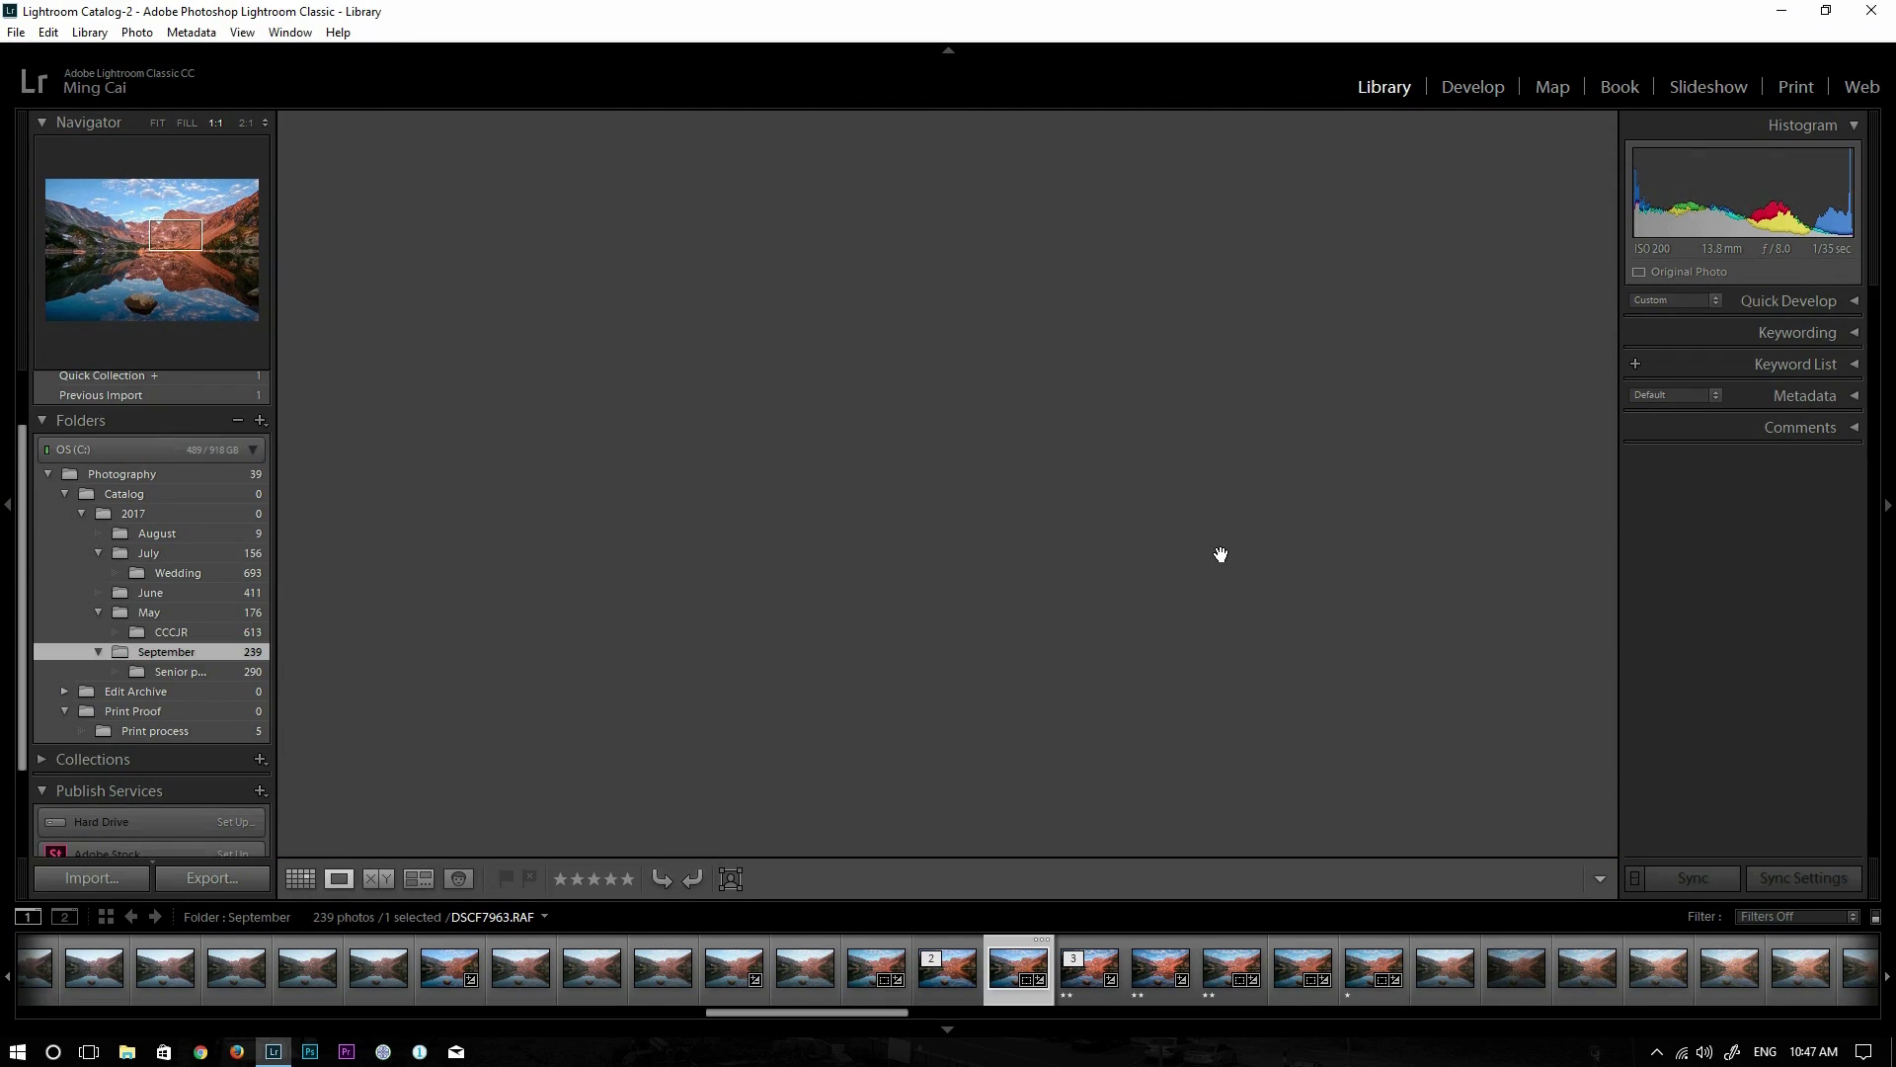
Compare the Photoshop-sharpened TIFF with the sharpened raw side by side, then pick a Grid thumbnail
key("c")
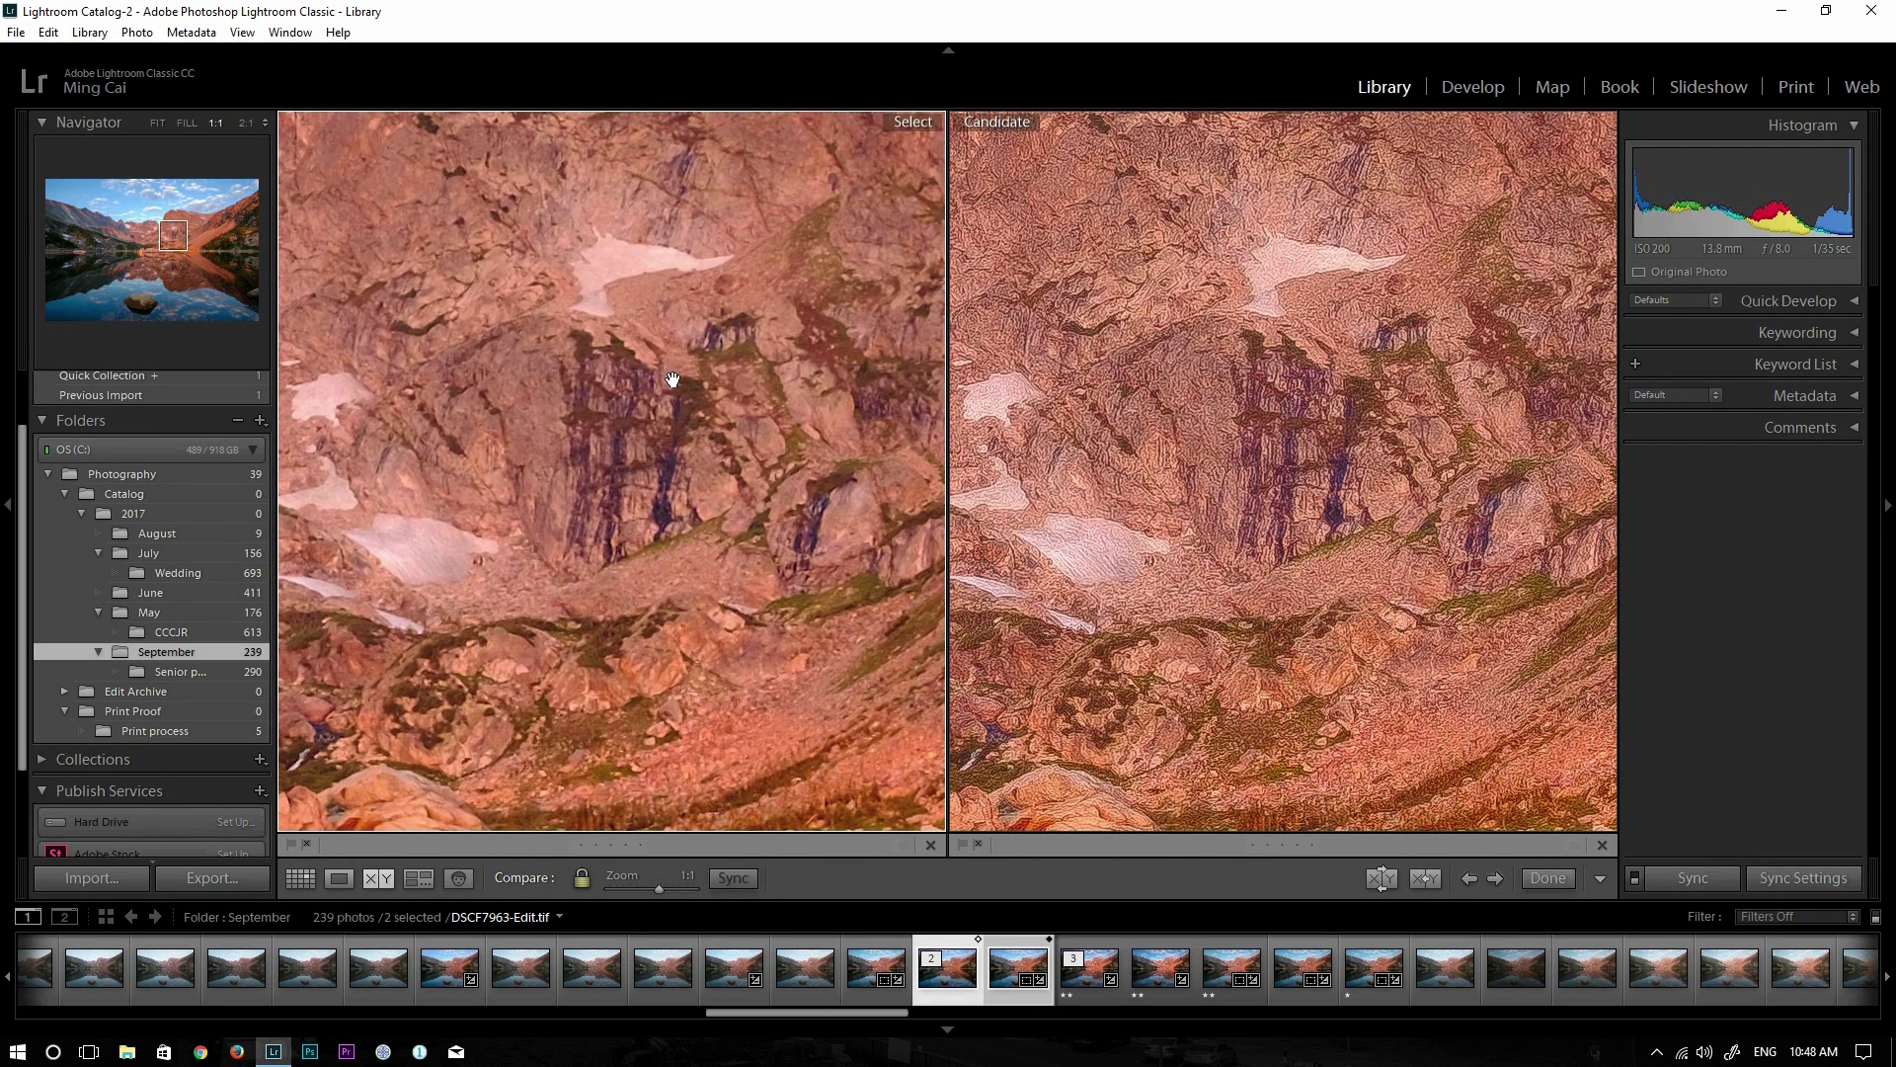
left_click_drag(694, 593, 662, 589)
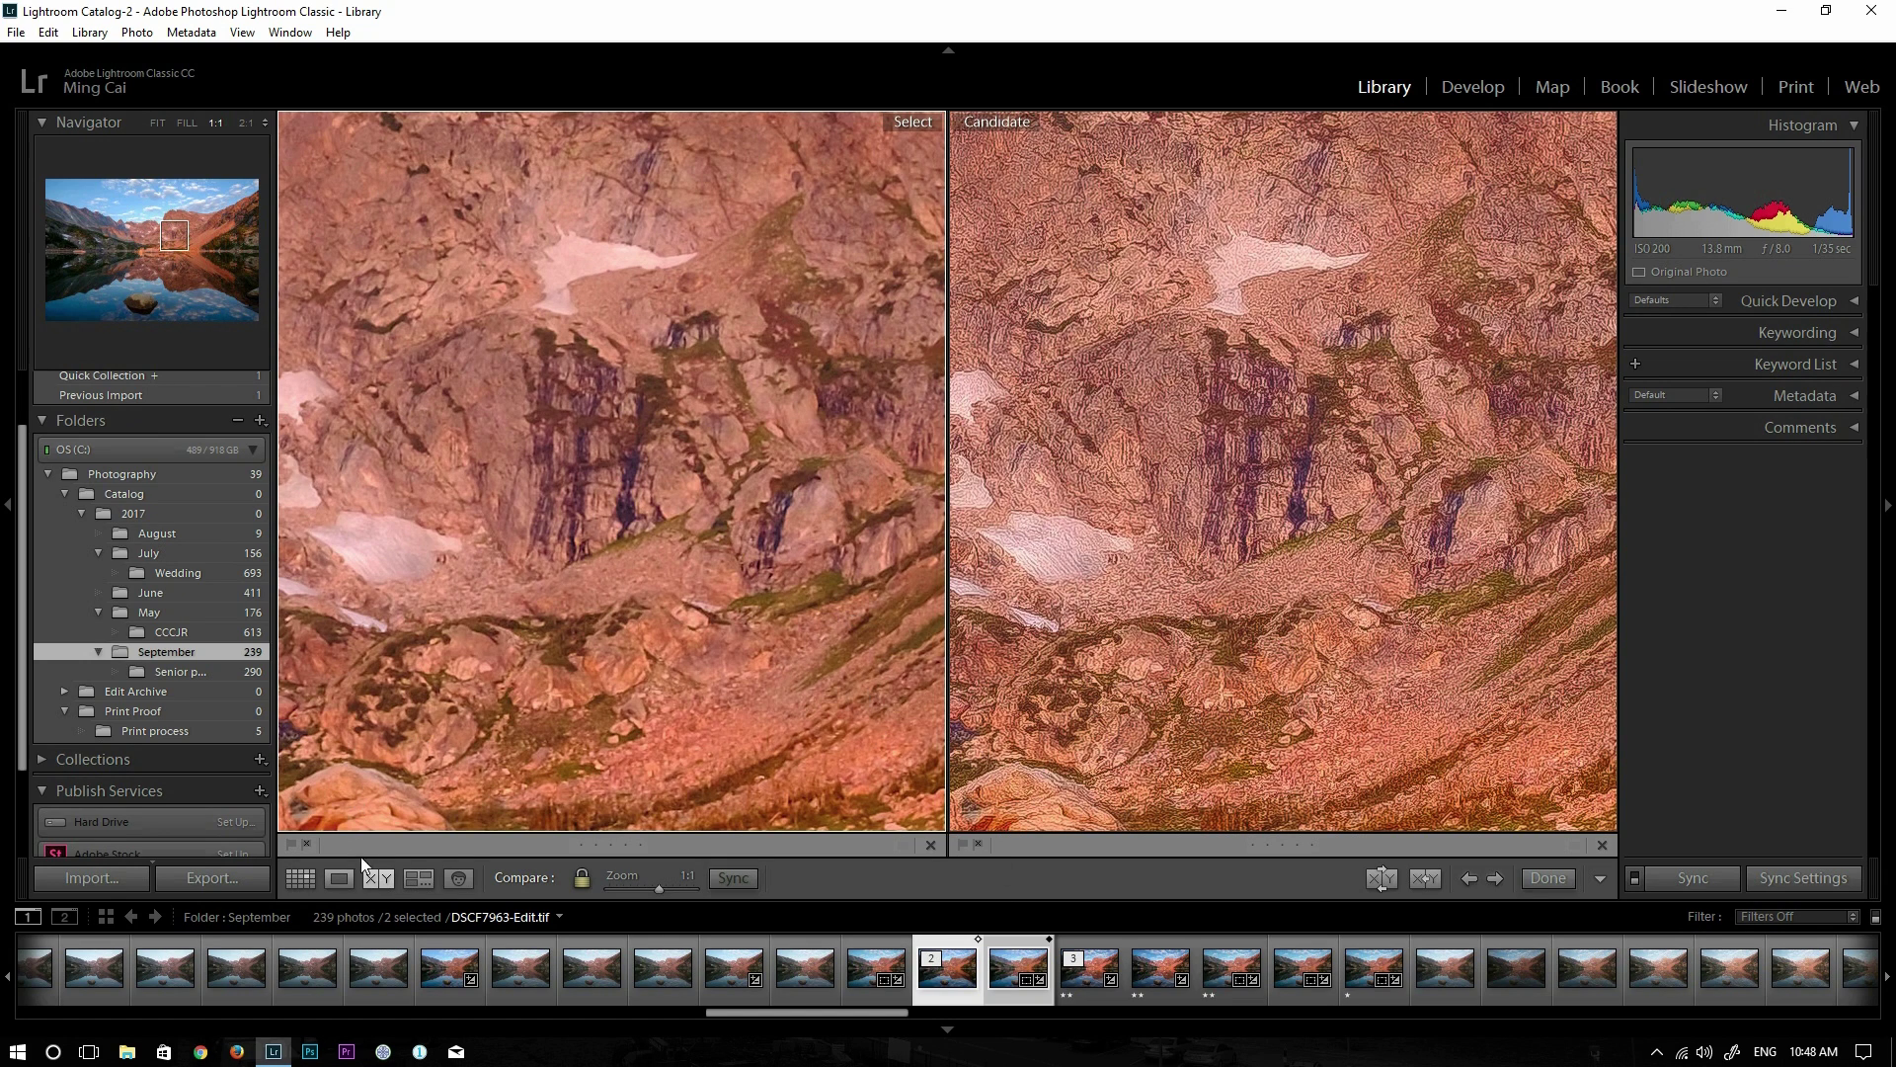
left_click(302, 878)
left_click(945, 521)
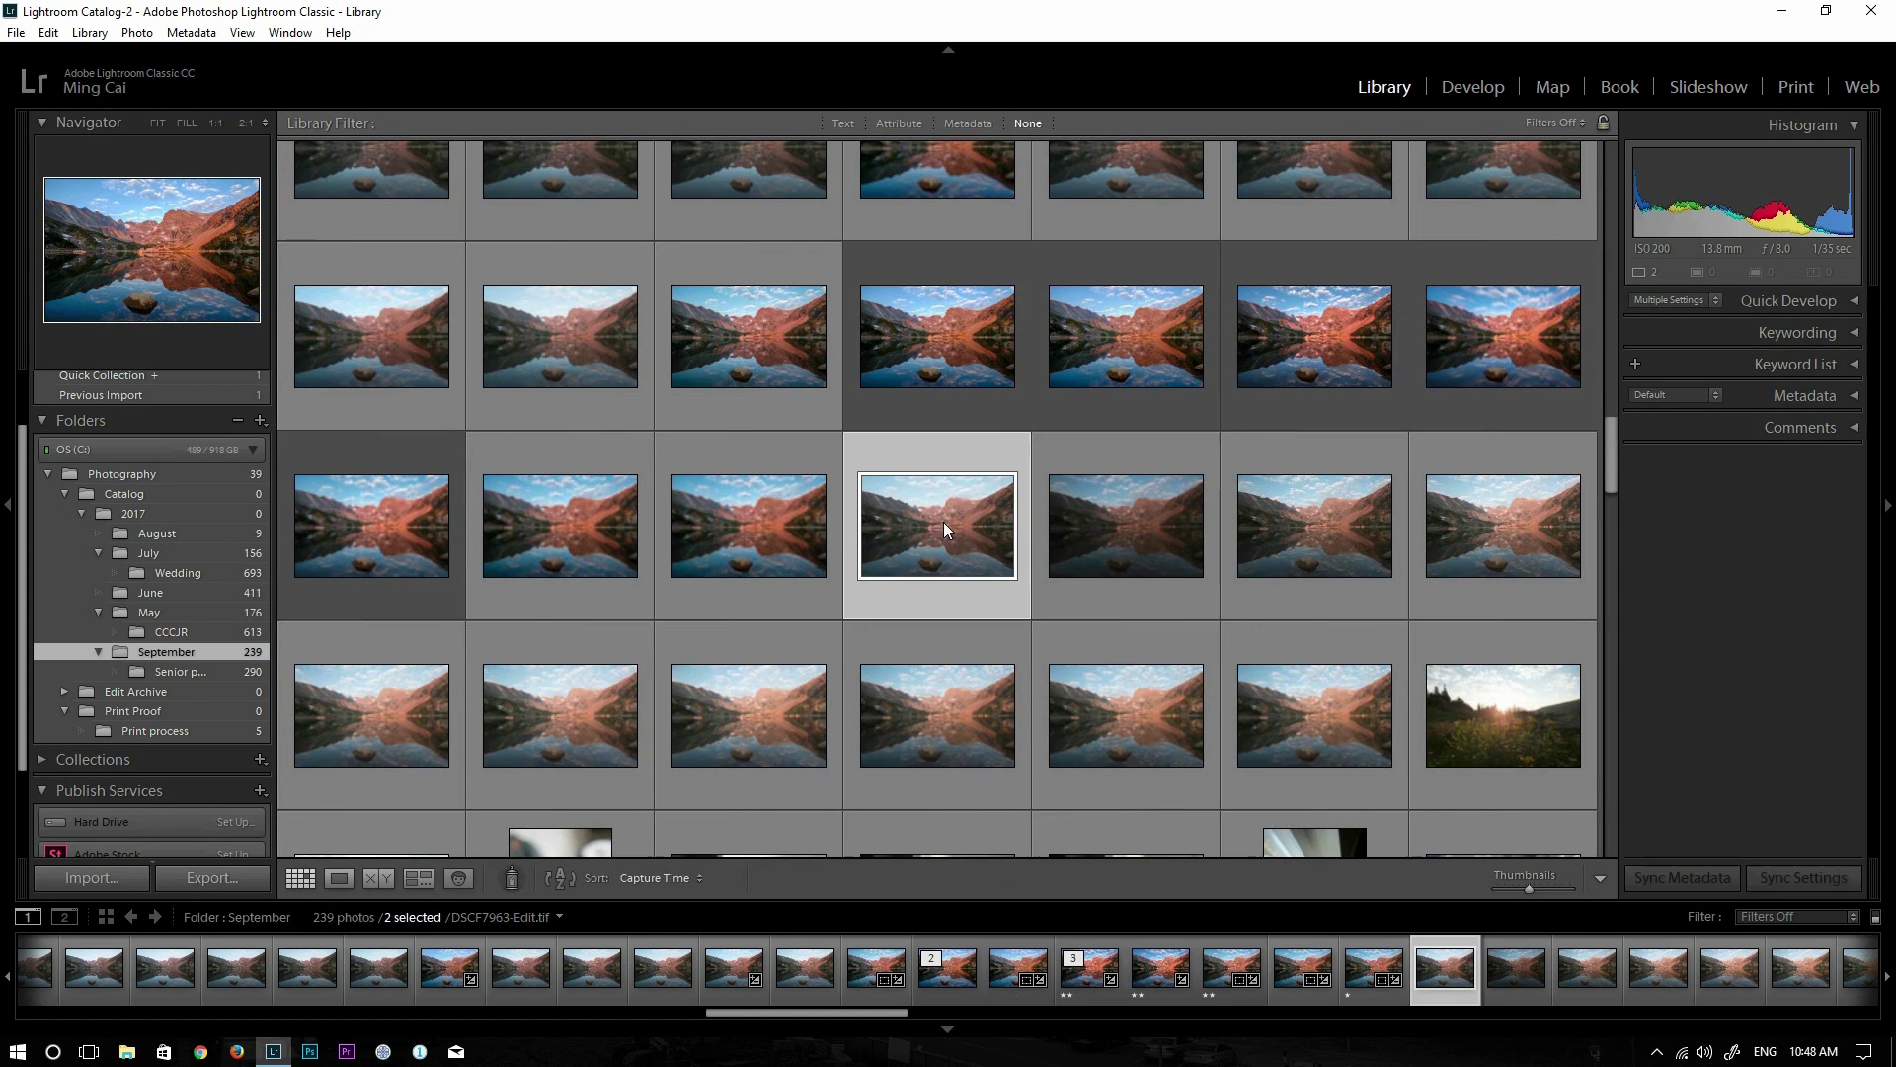
Add Lightroom sharpening at Amount 61 to DSCF7963-Edit.tif, previewing on the cliff, then return to Library
double_click(944, 361)
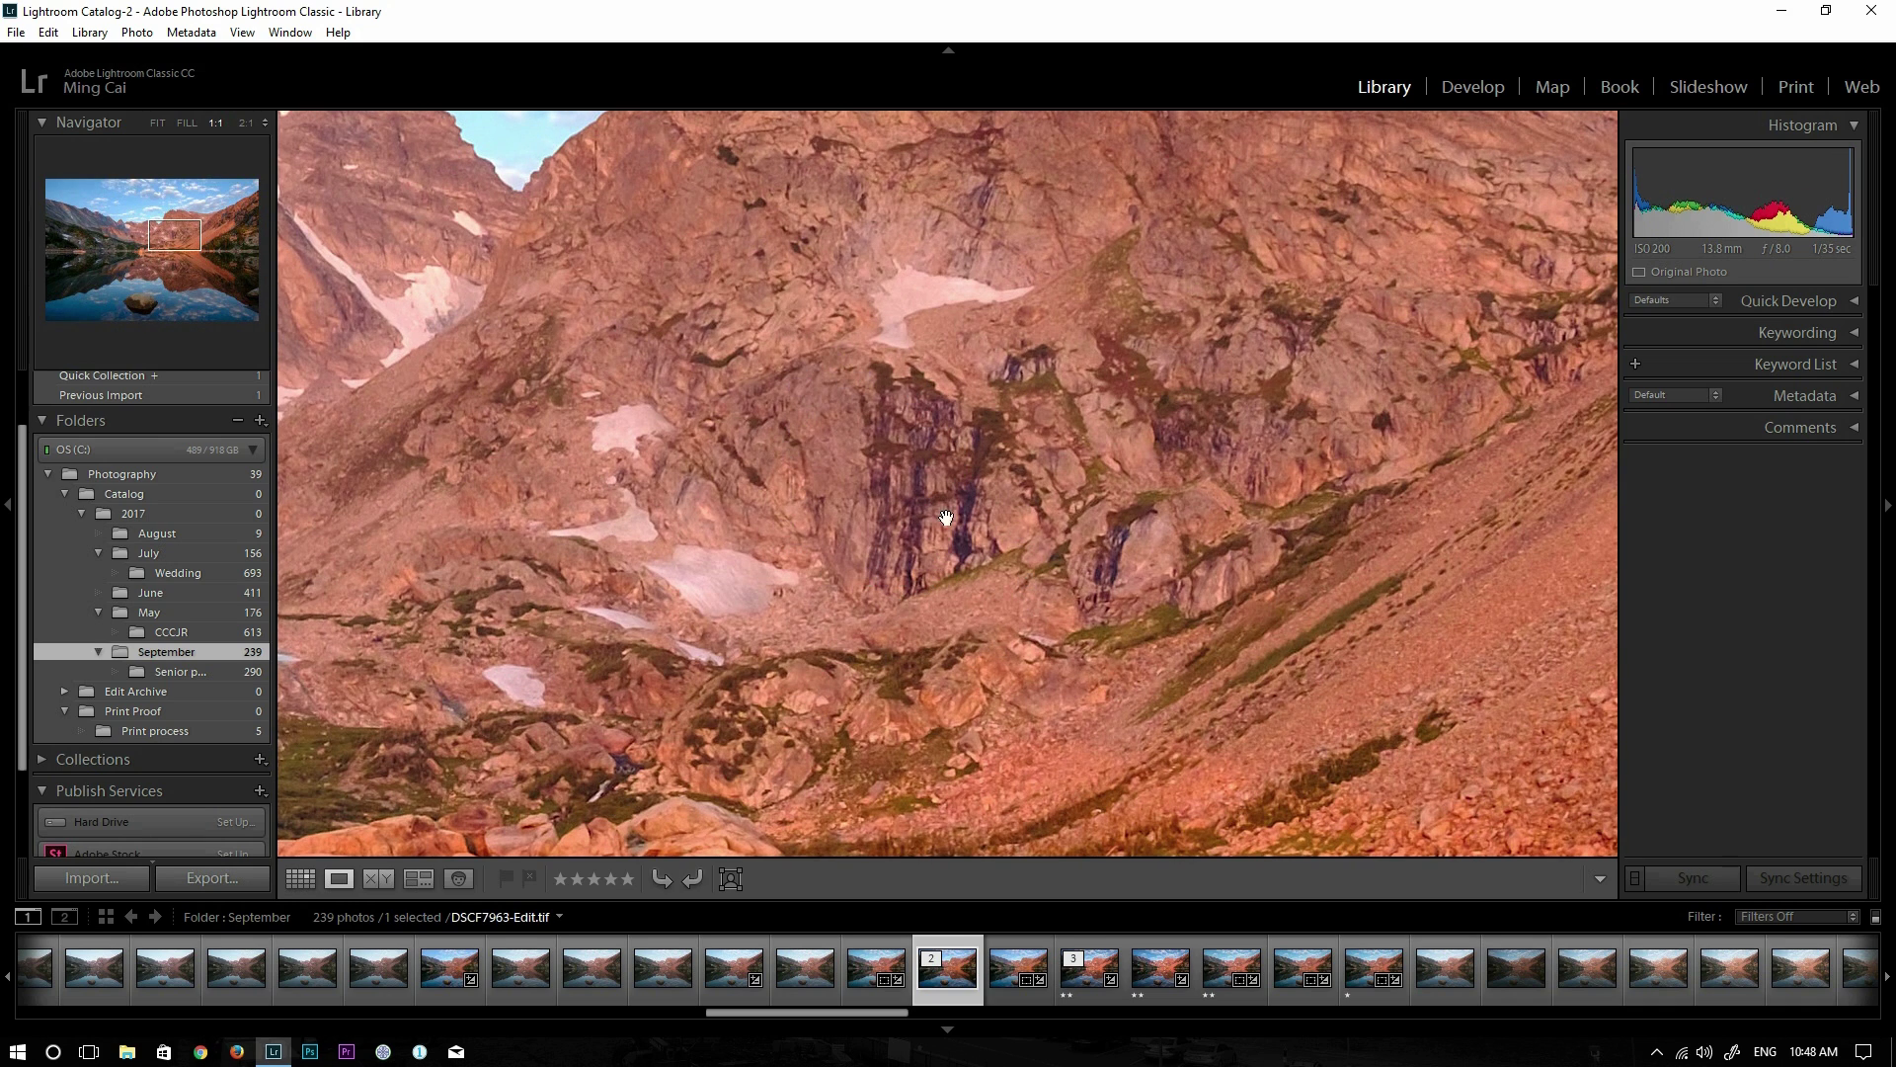
left_click(1472, 91)
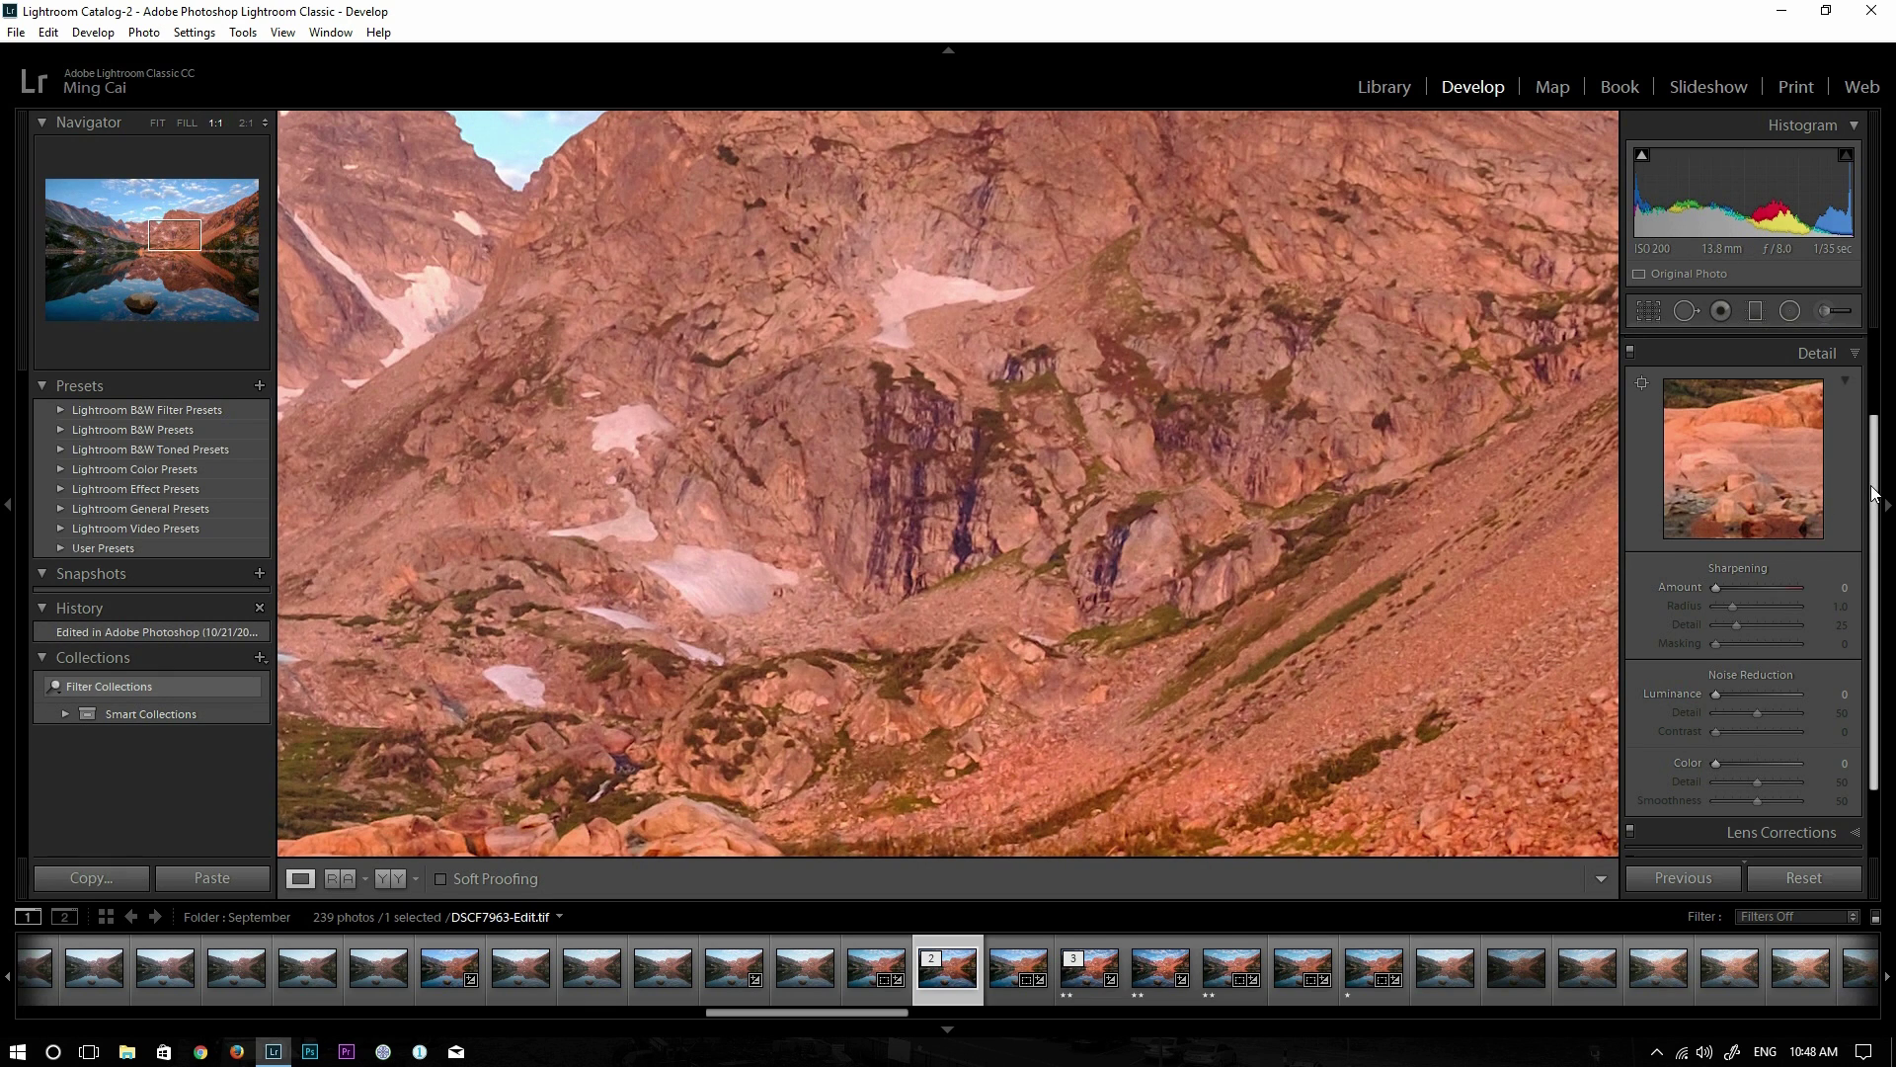
scroll(1847, 494, "up", 1)
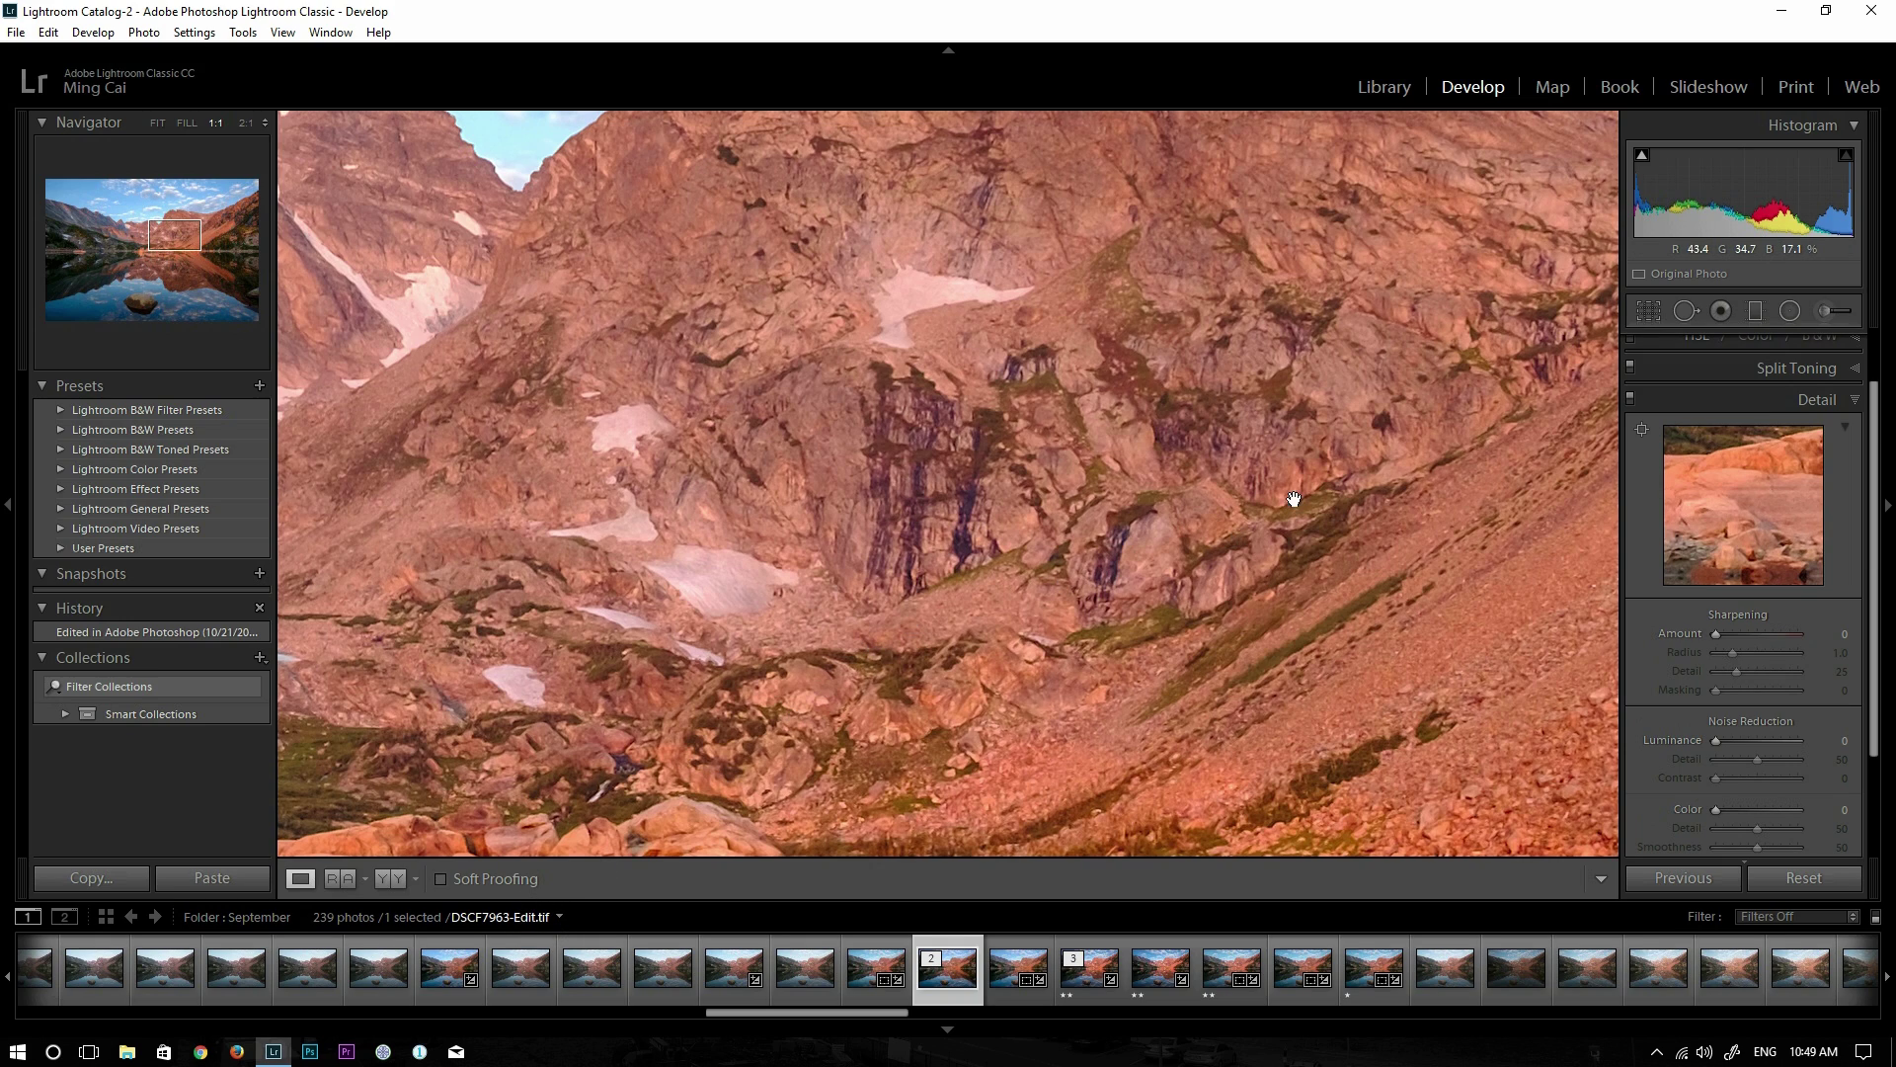
left_click(1641, 428)
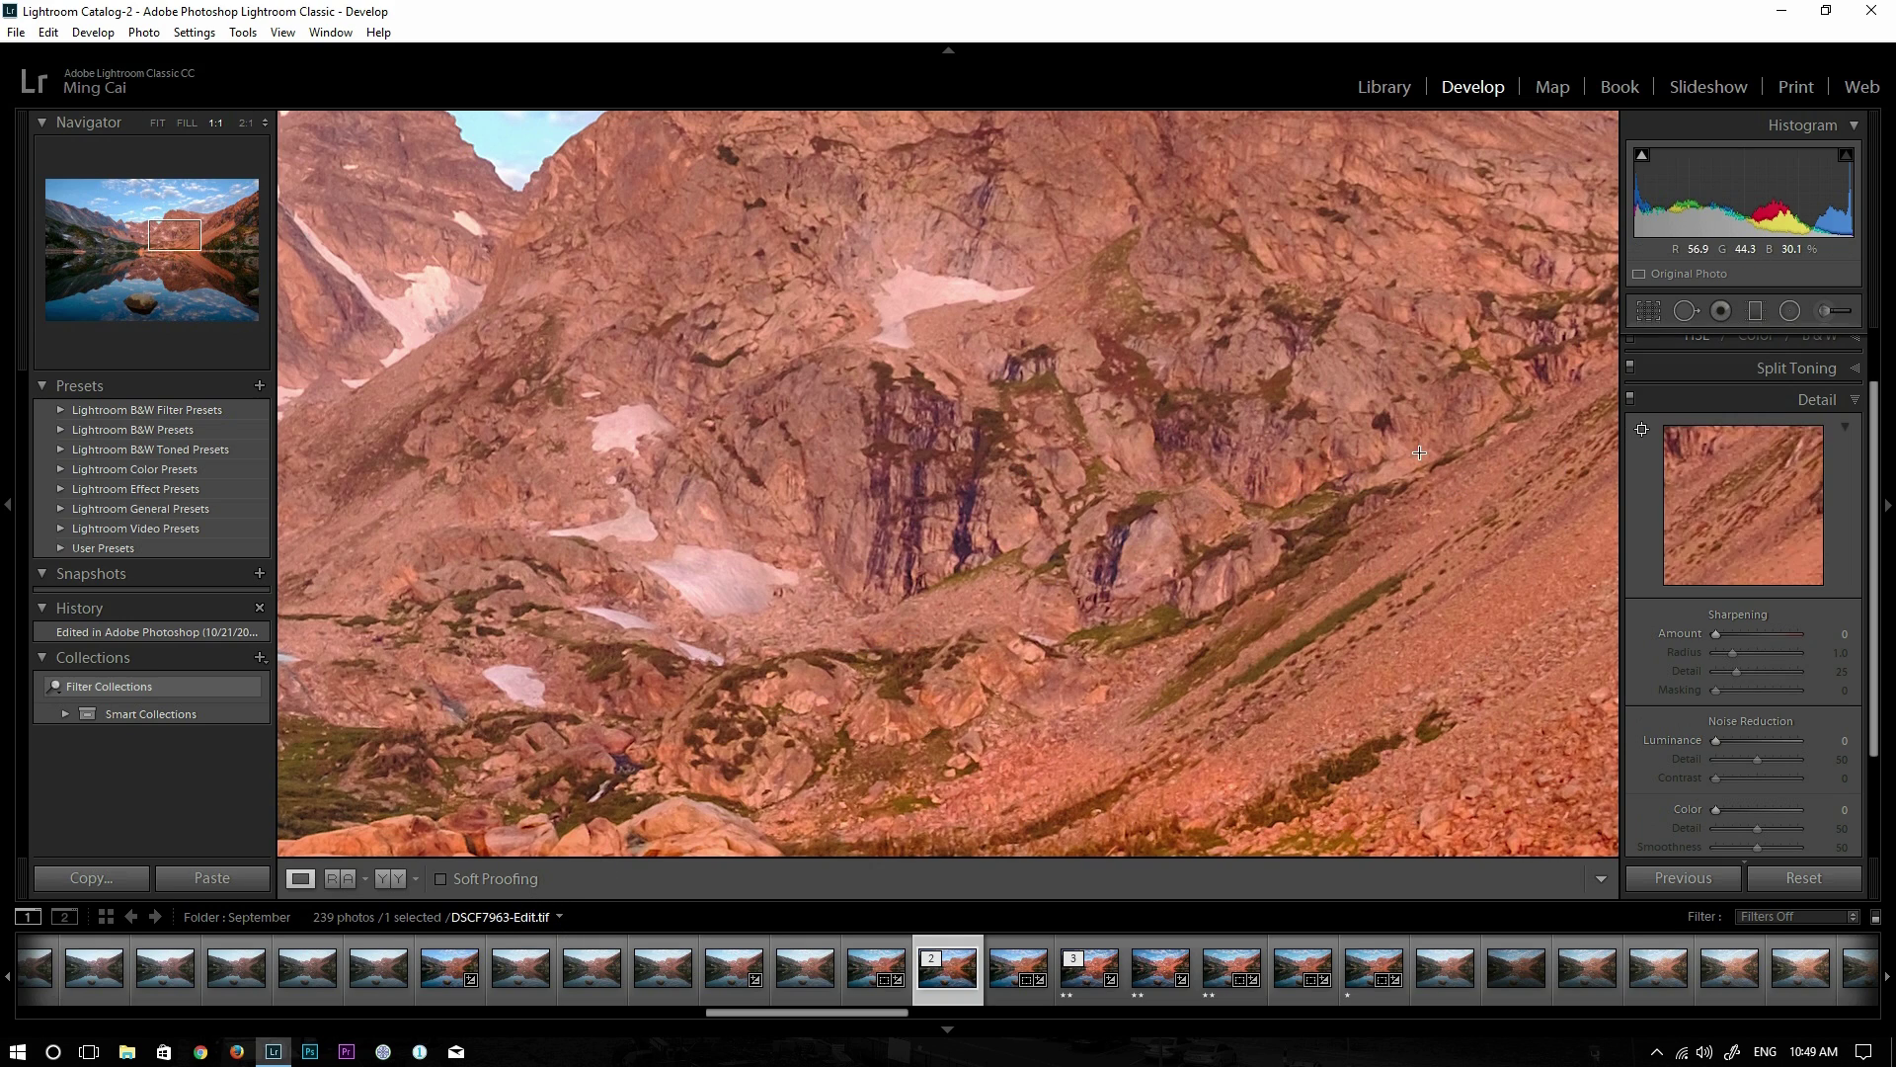
left_click(913, 453)
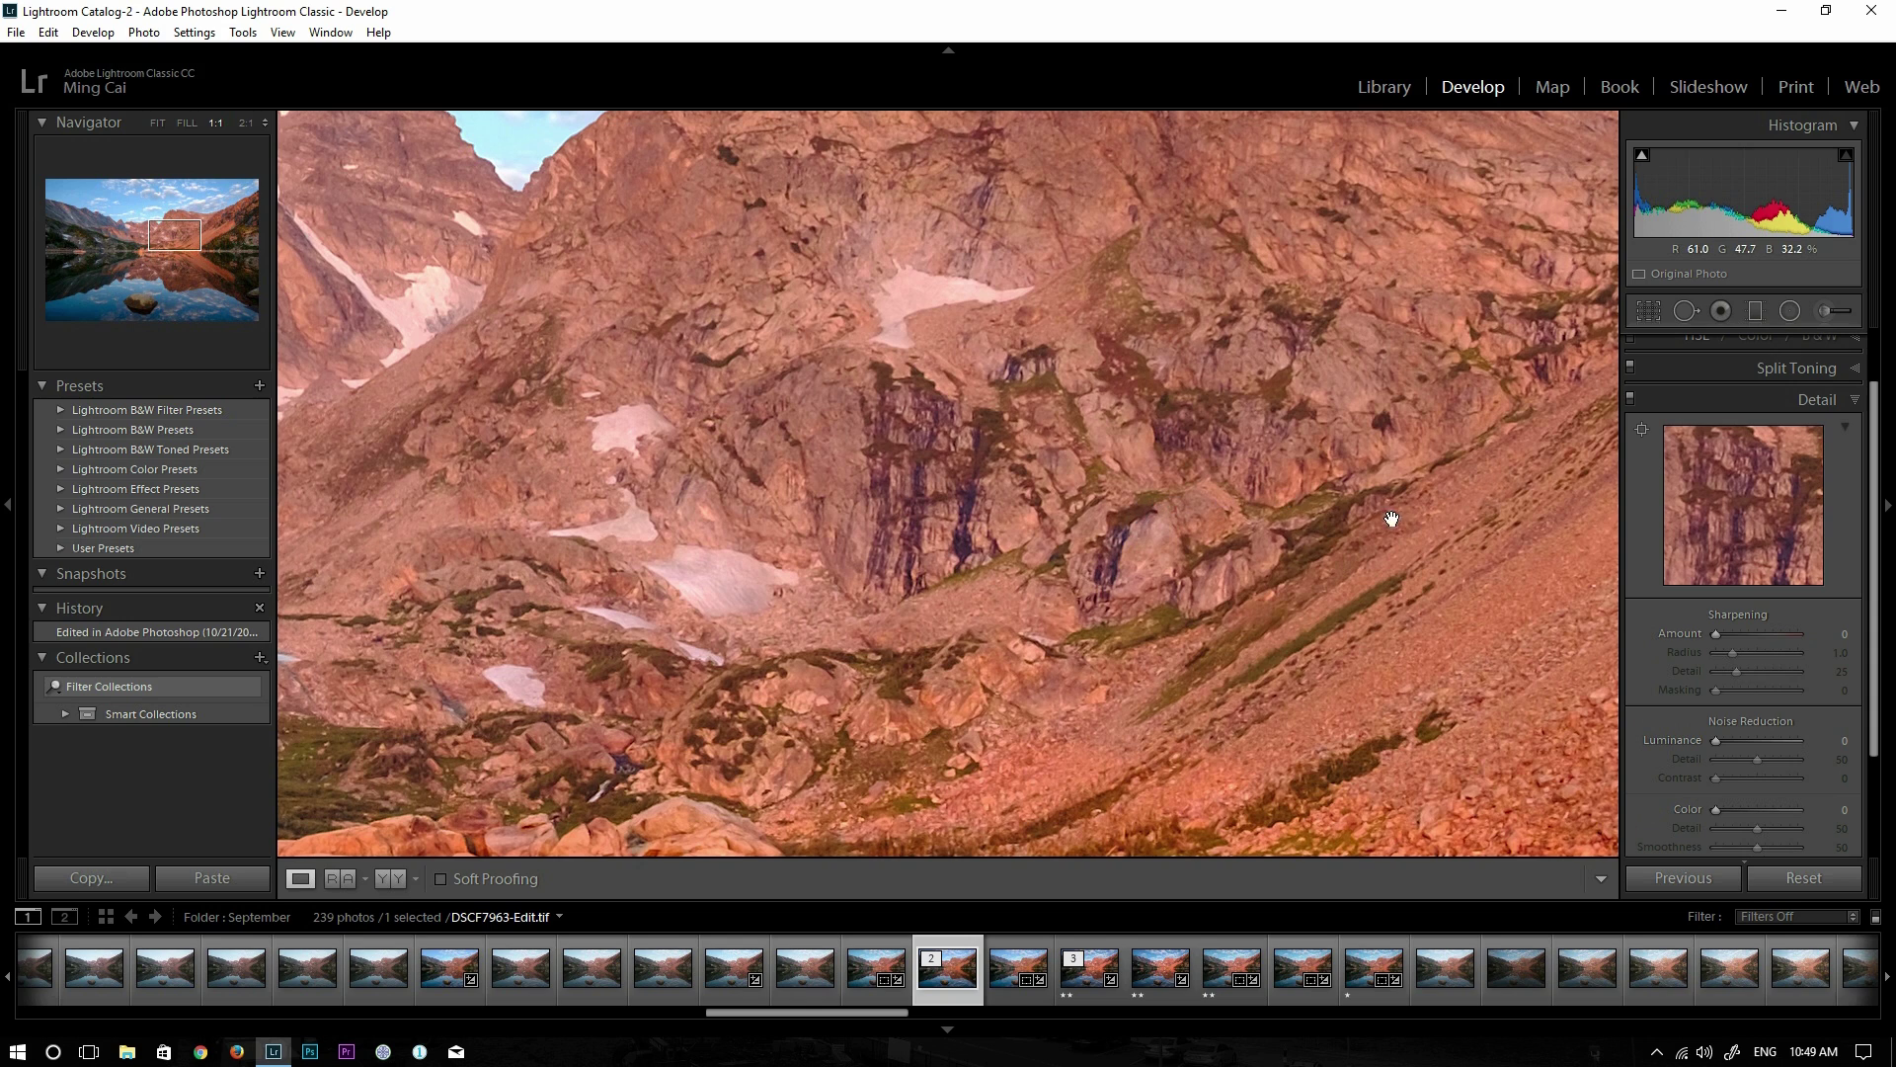
left_click_drag(1716, 636, 1744, 636)
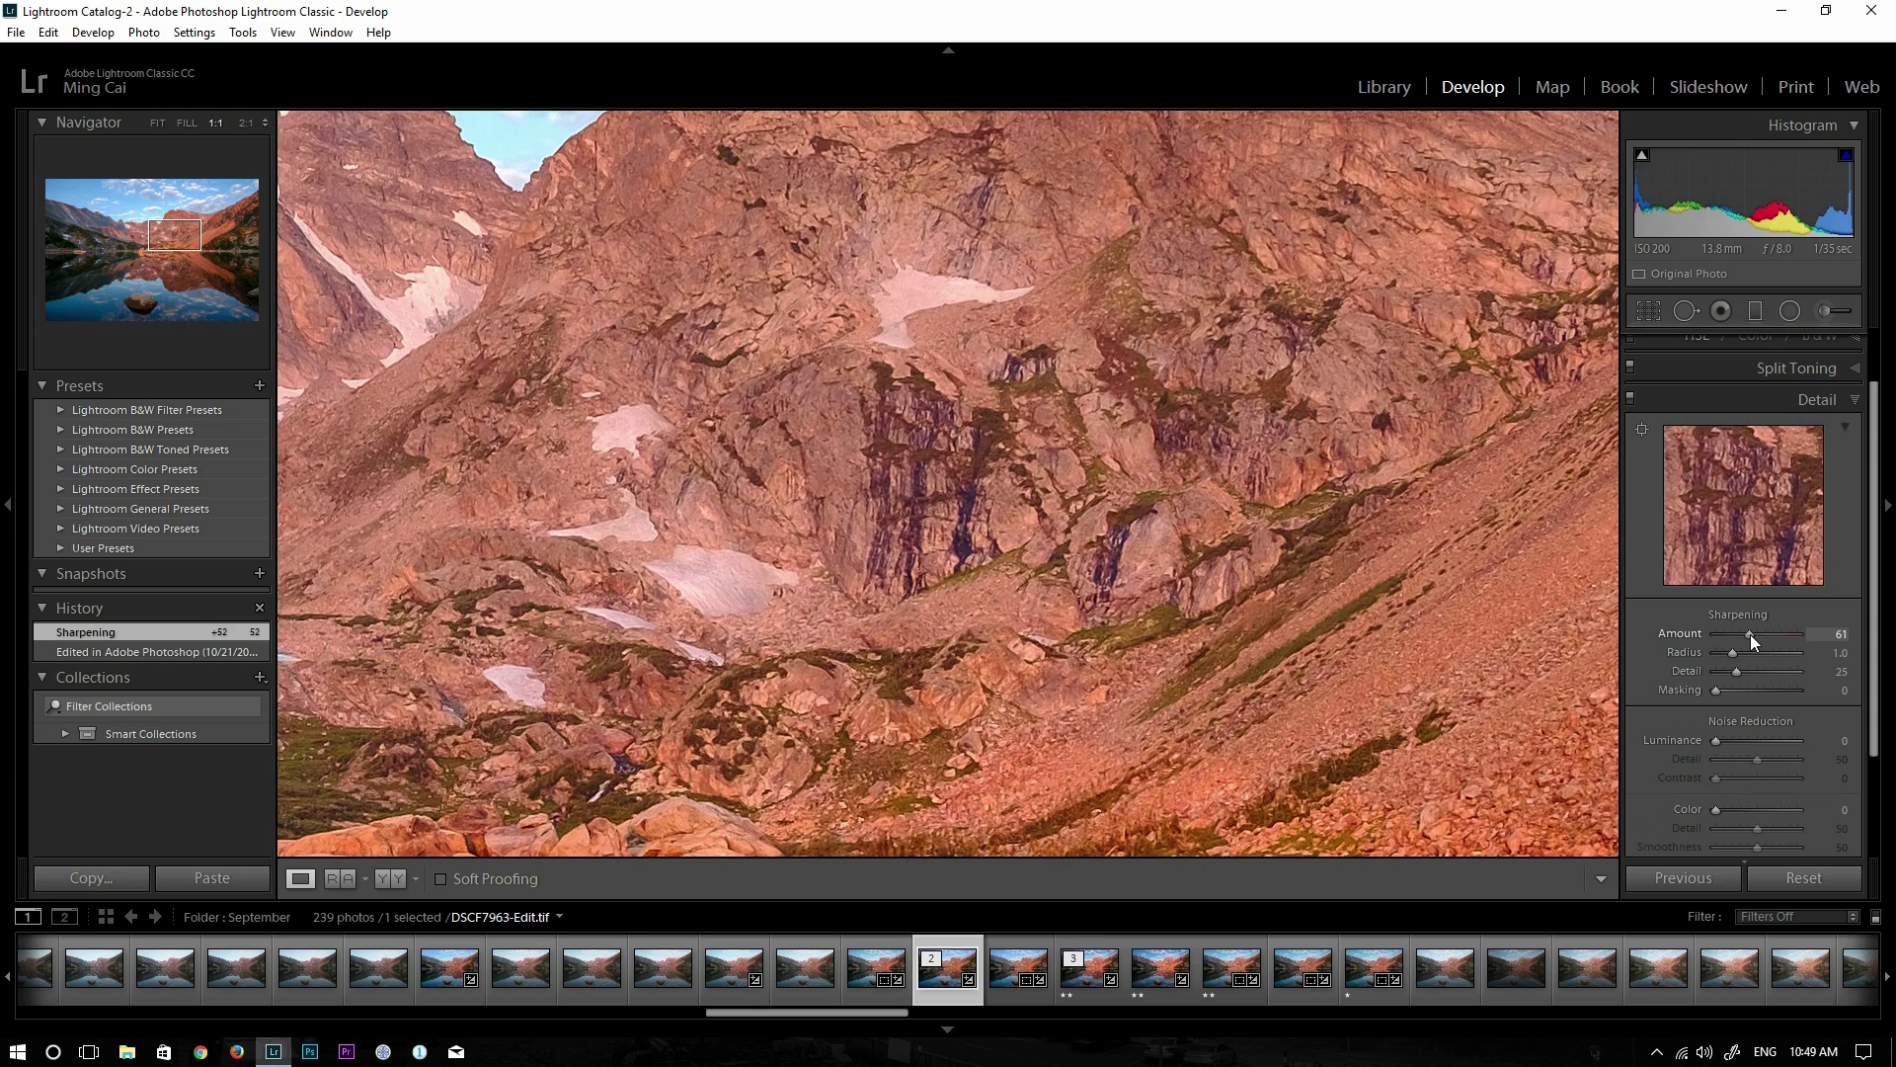
left_click_drag(1750, 634, 1748, 637)
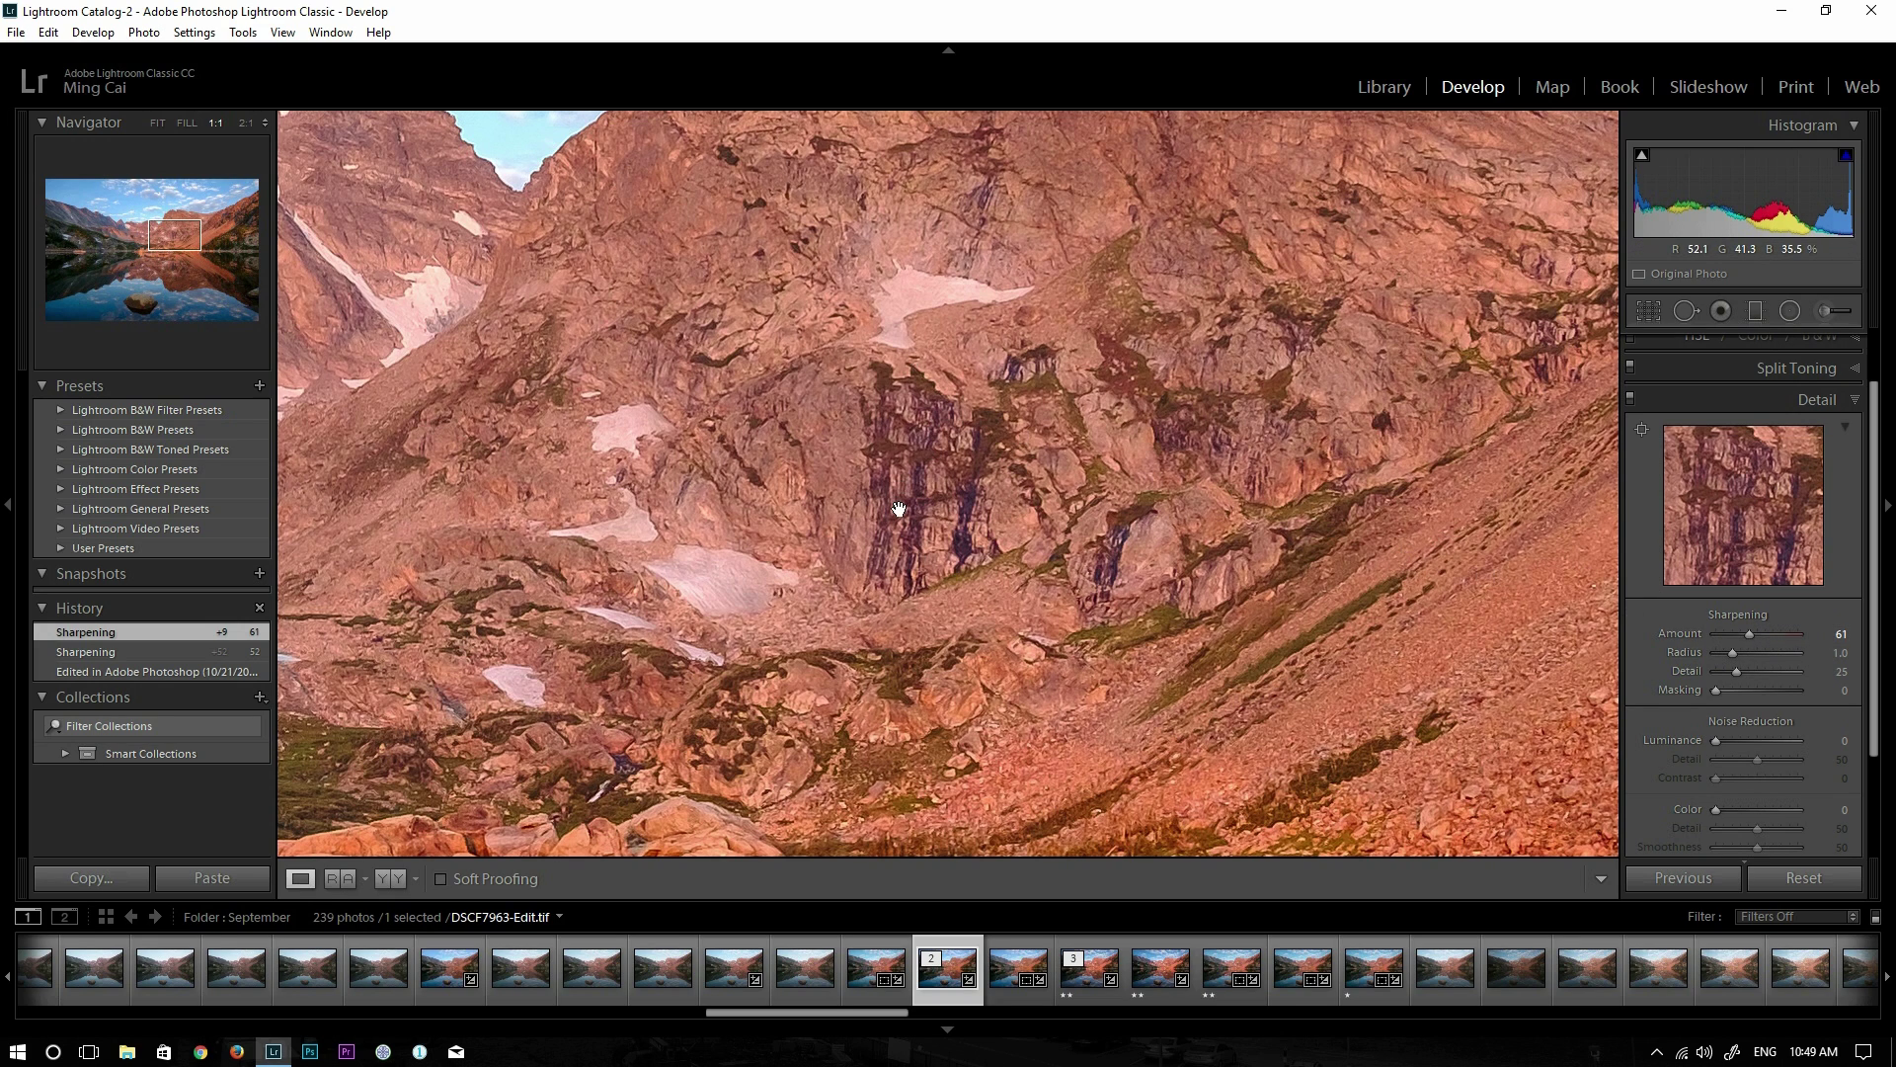
mouse_move(897, 510)
left_mouse_down()
mouse_move(869, 494)
mouse_move(892, 481)
left_mouse_up()
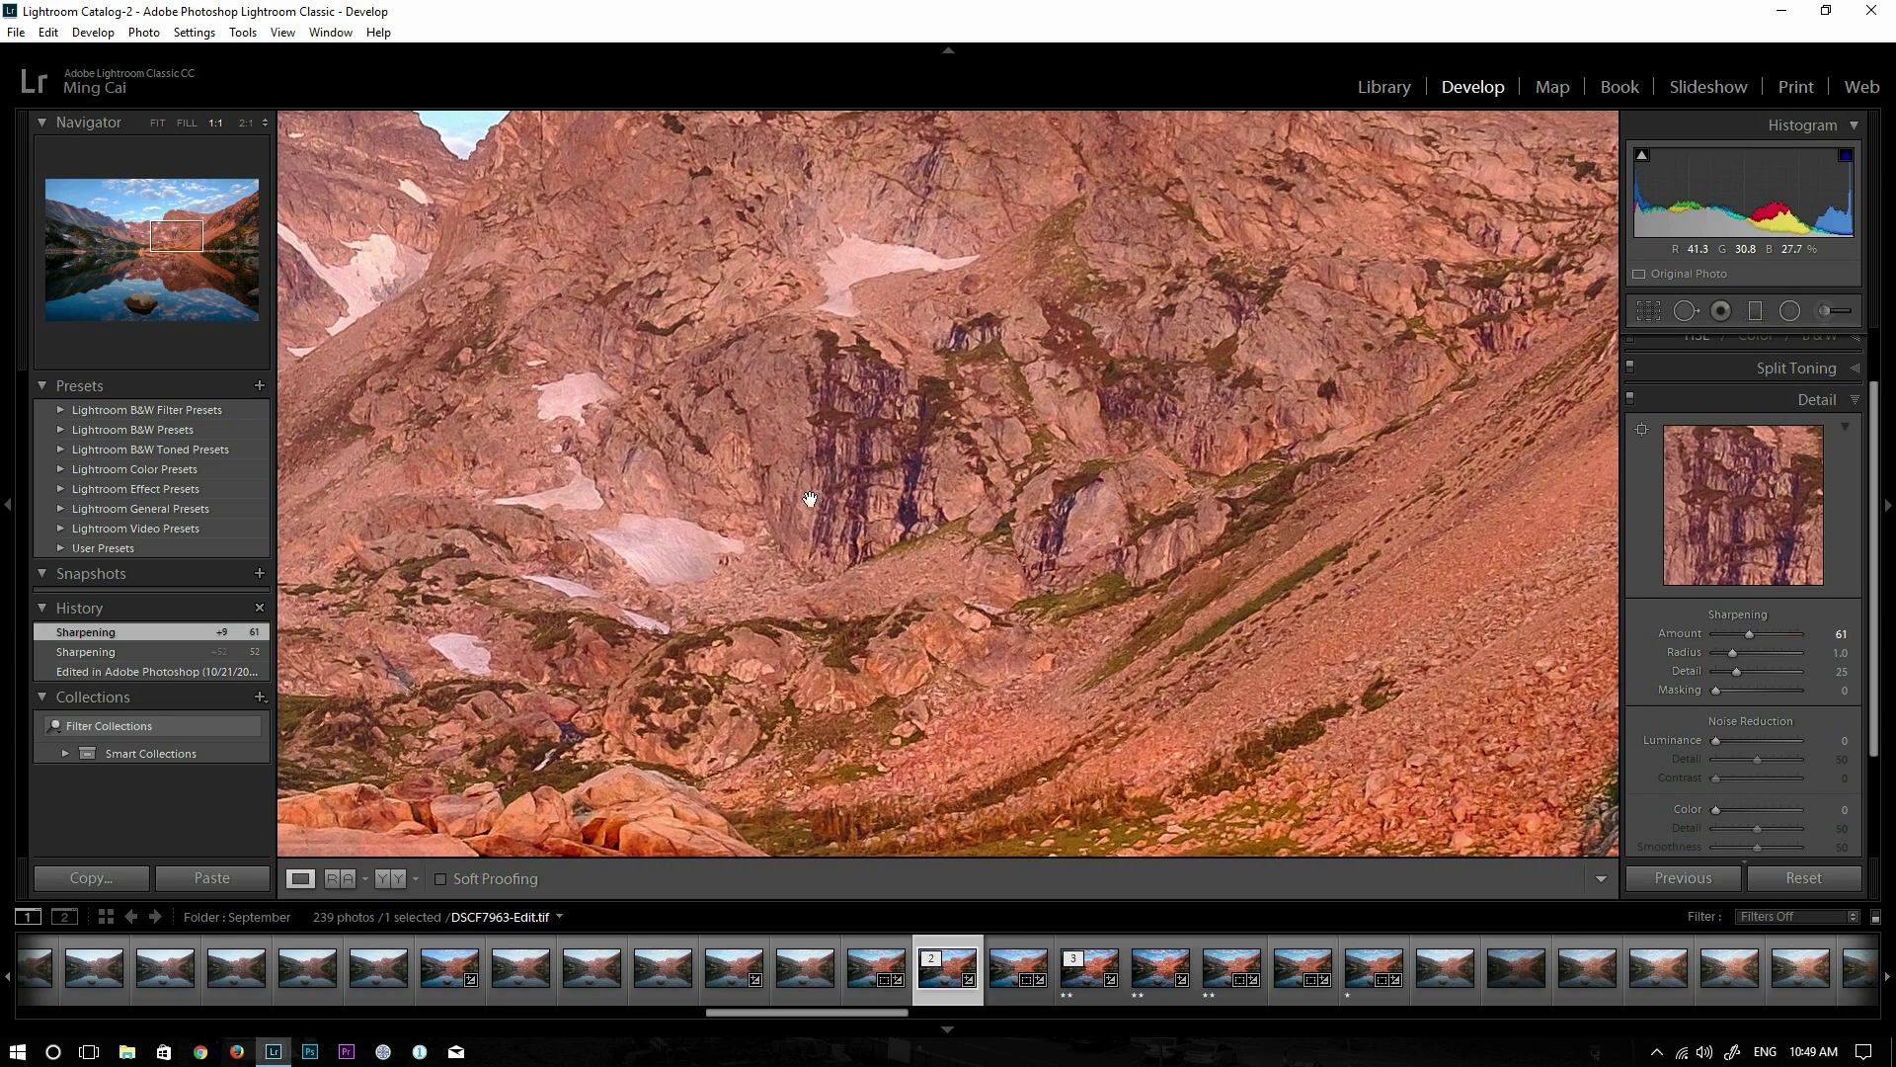
left_click_drag(882, 477, 852, 558)
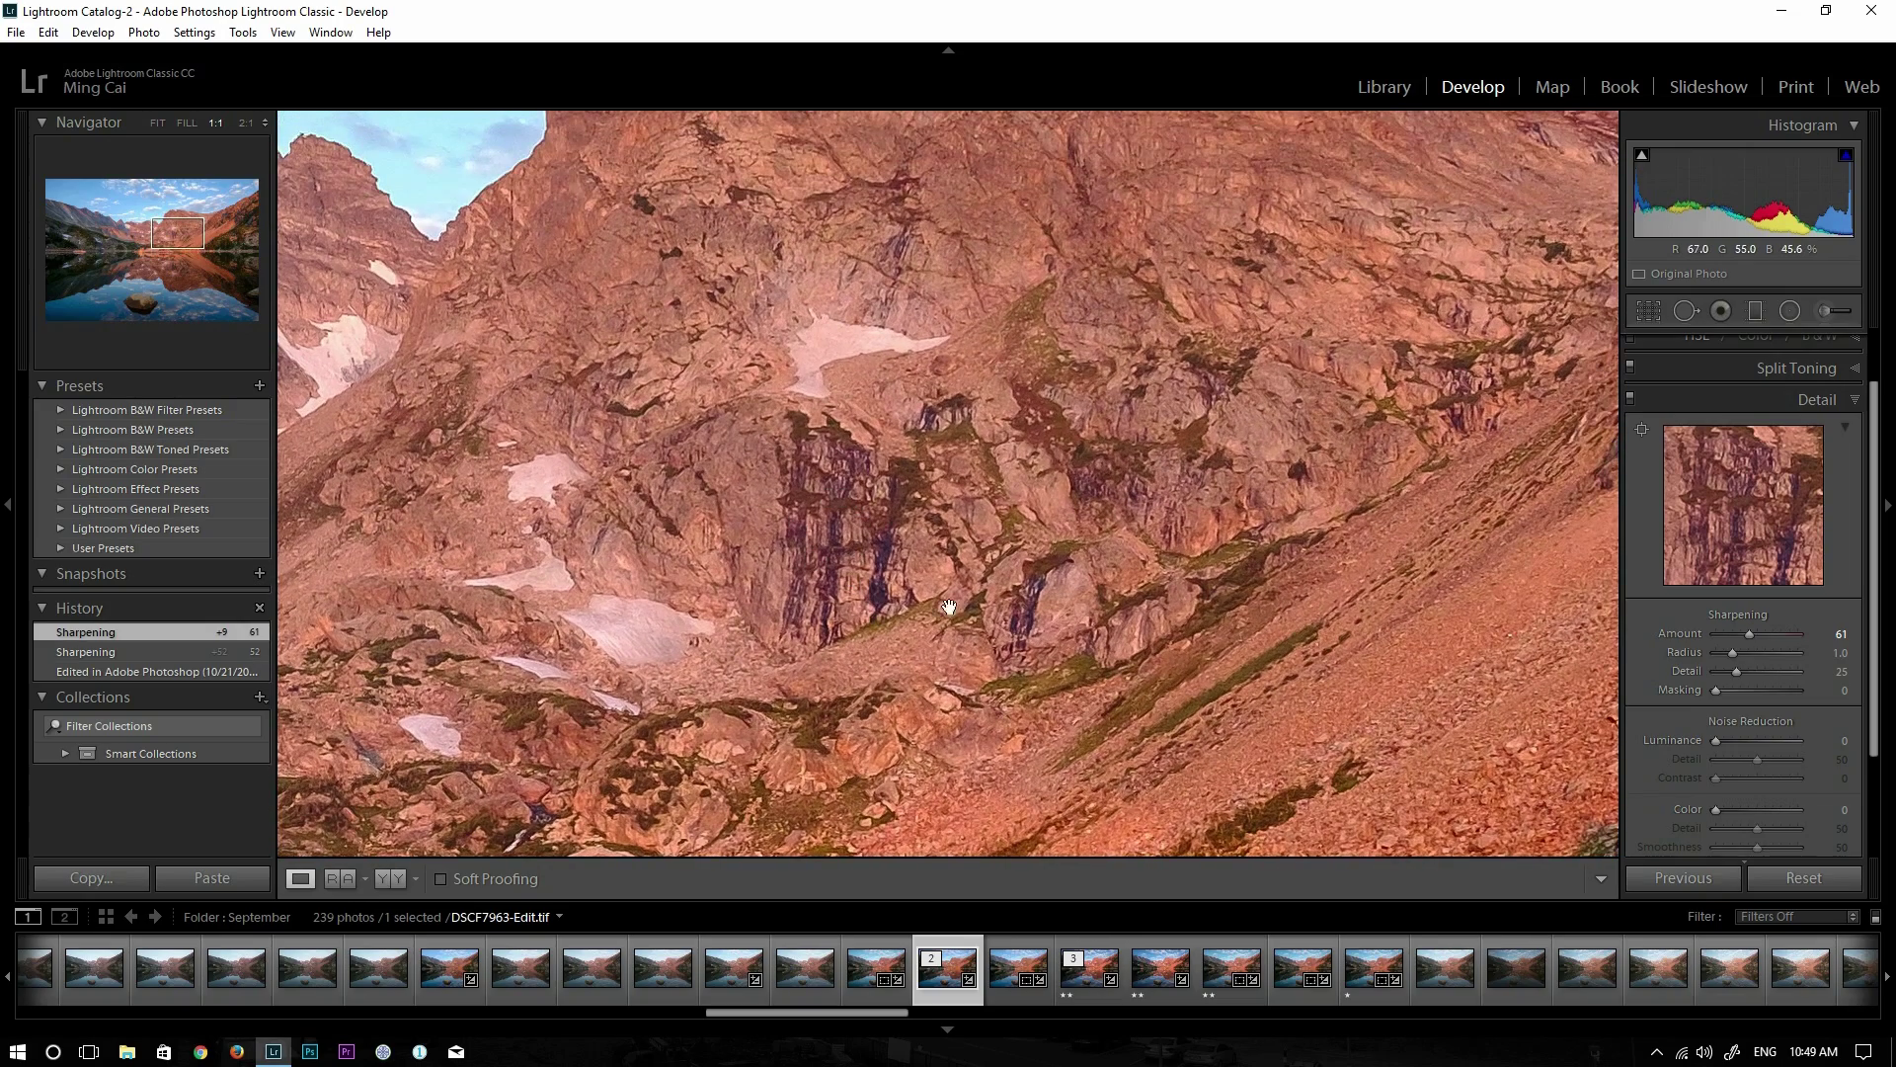
left_click(1384, 87)
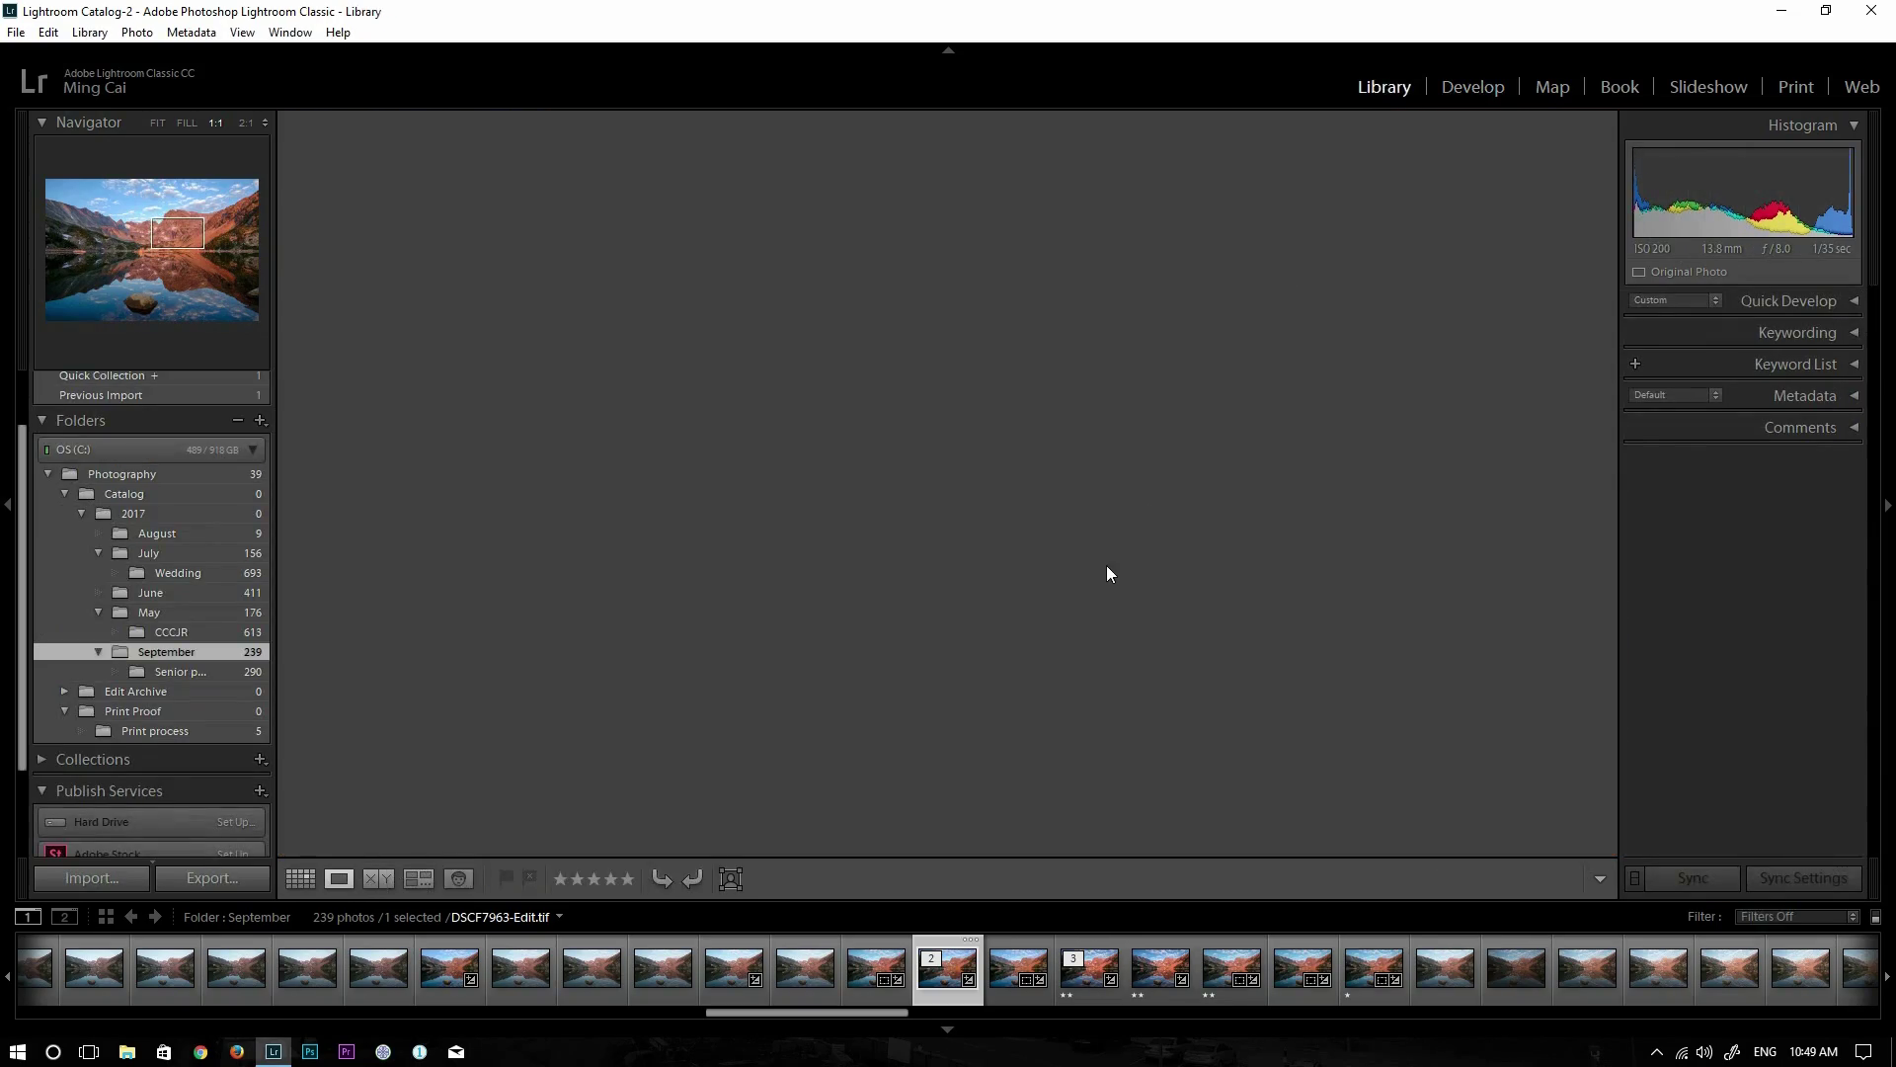